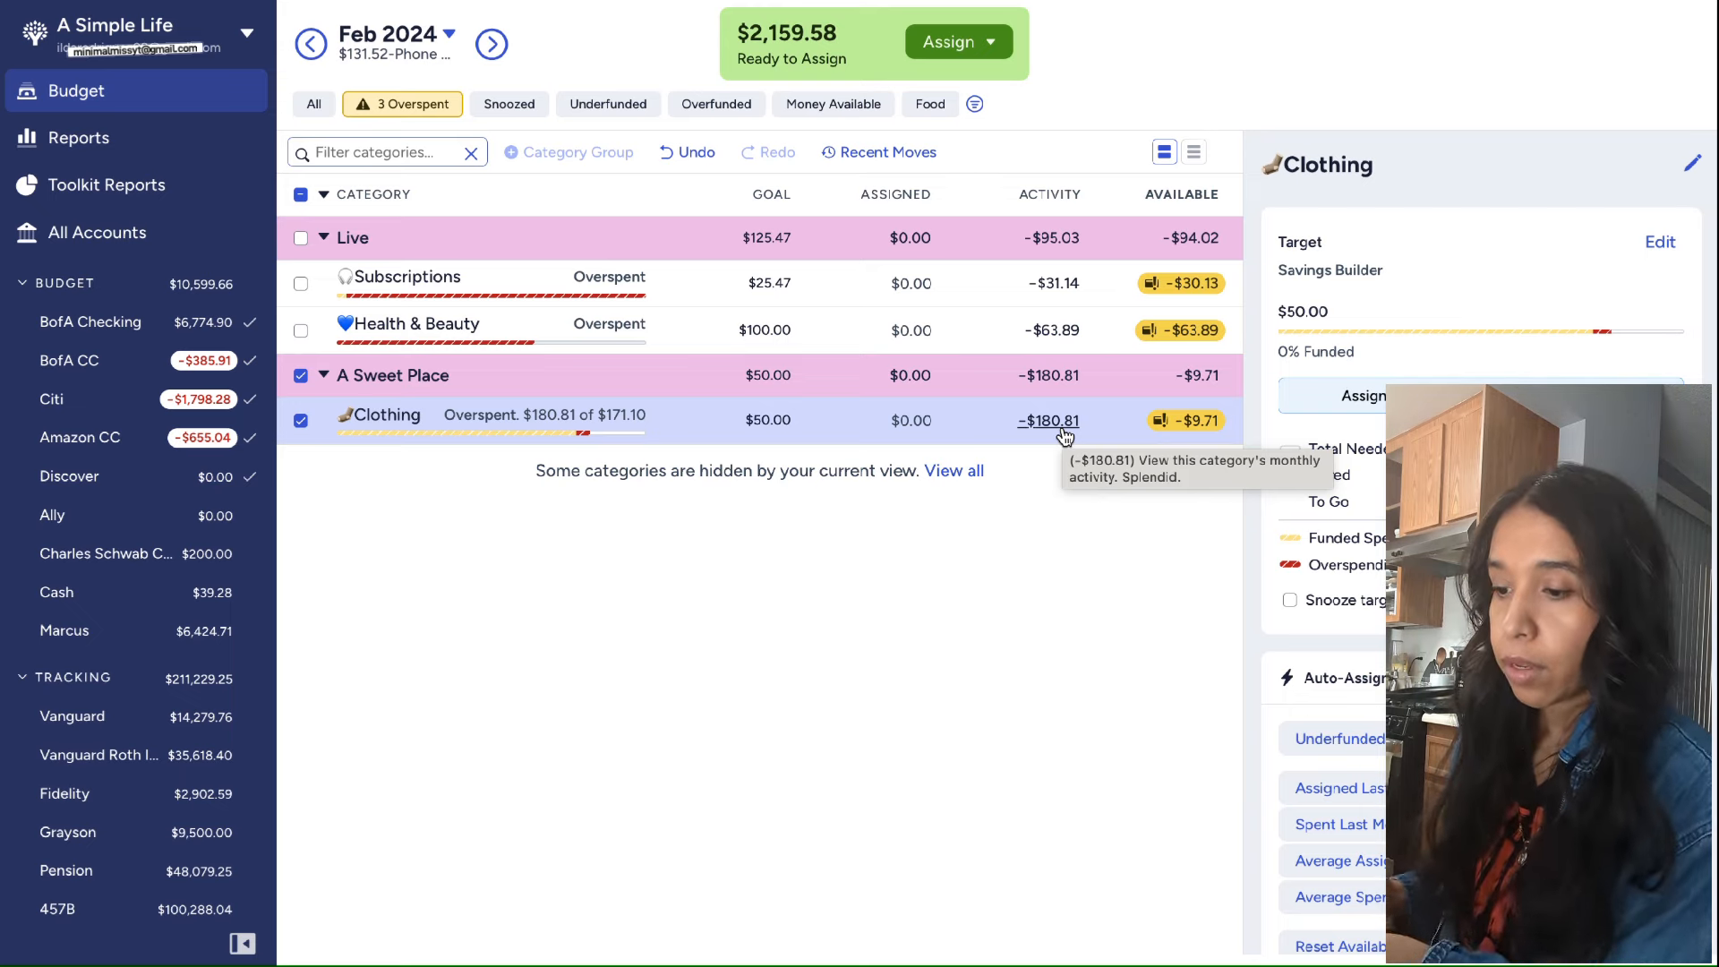
# Check the Clothing category's February activity and cover its overspending with Ready to Assign money
pyautogui.click(1049, 421)
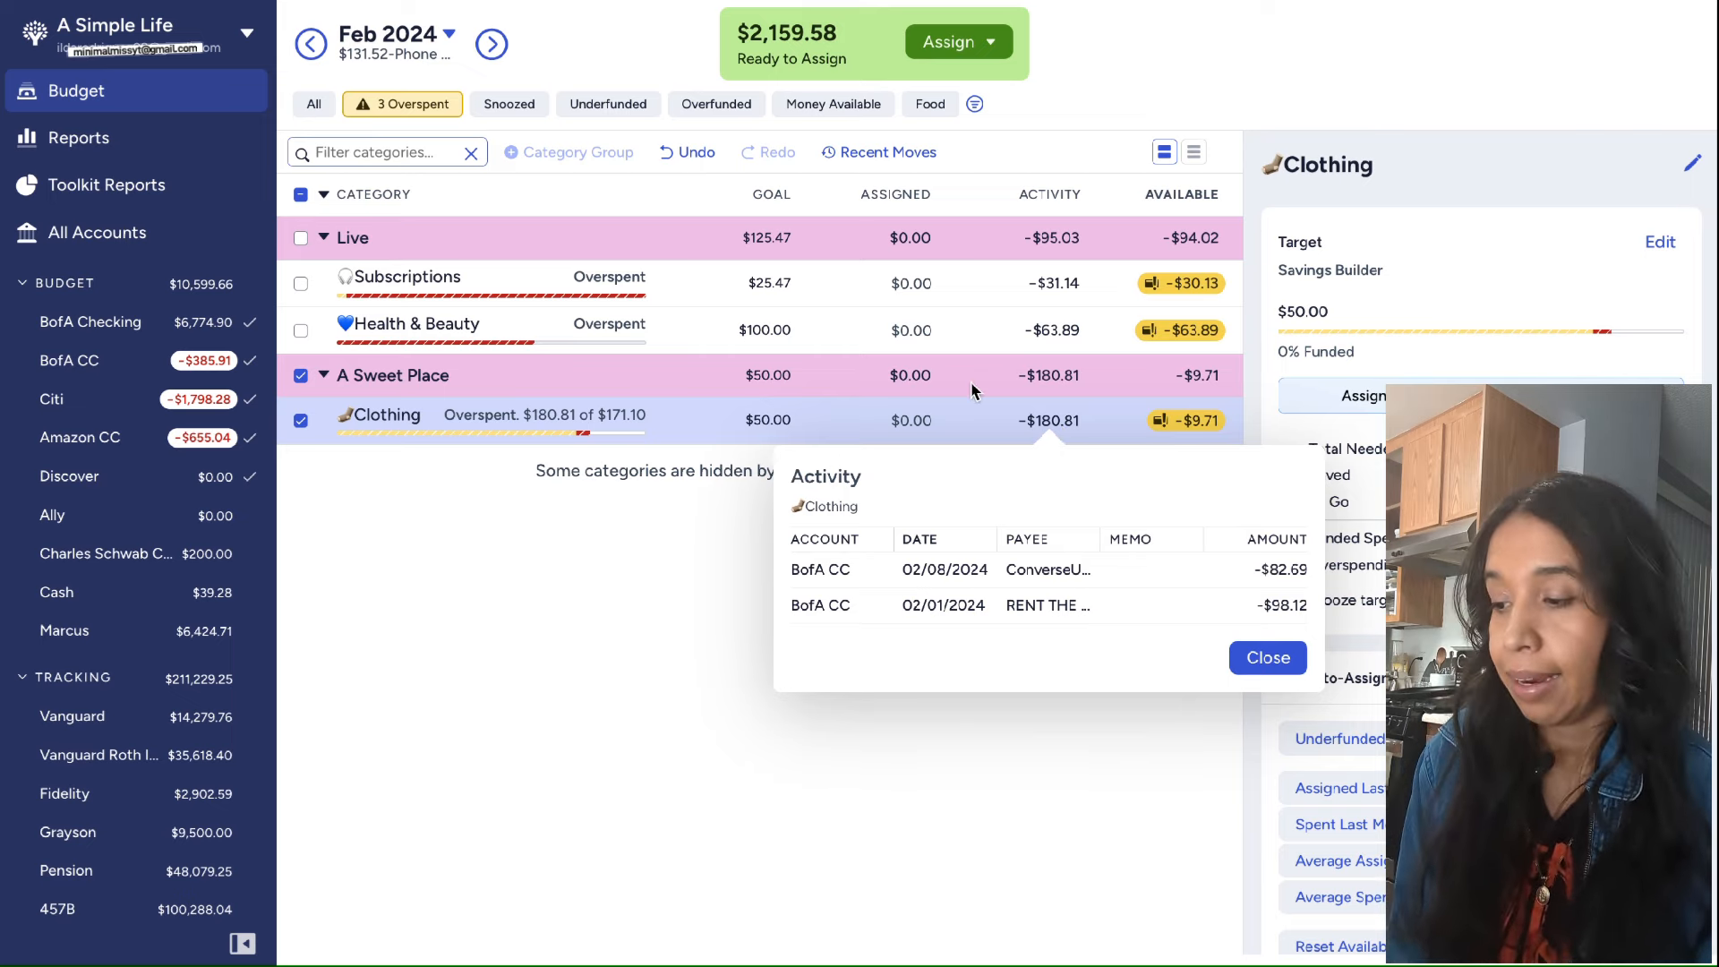
pyautogui.click(1197, 427)
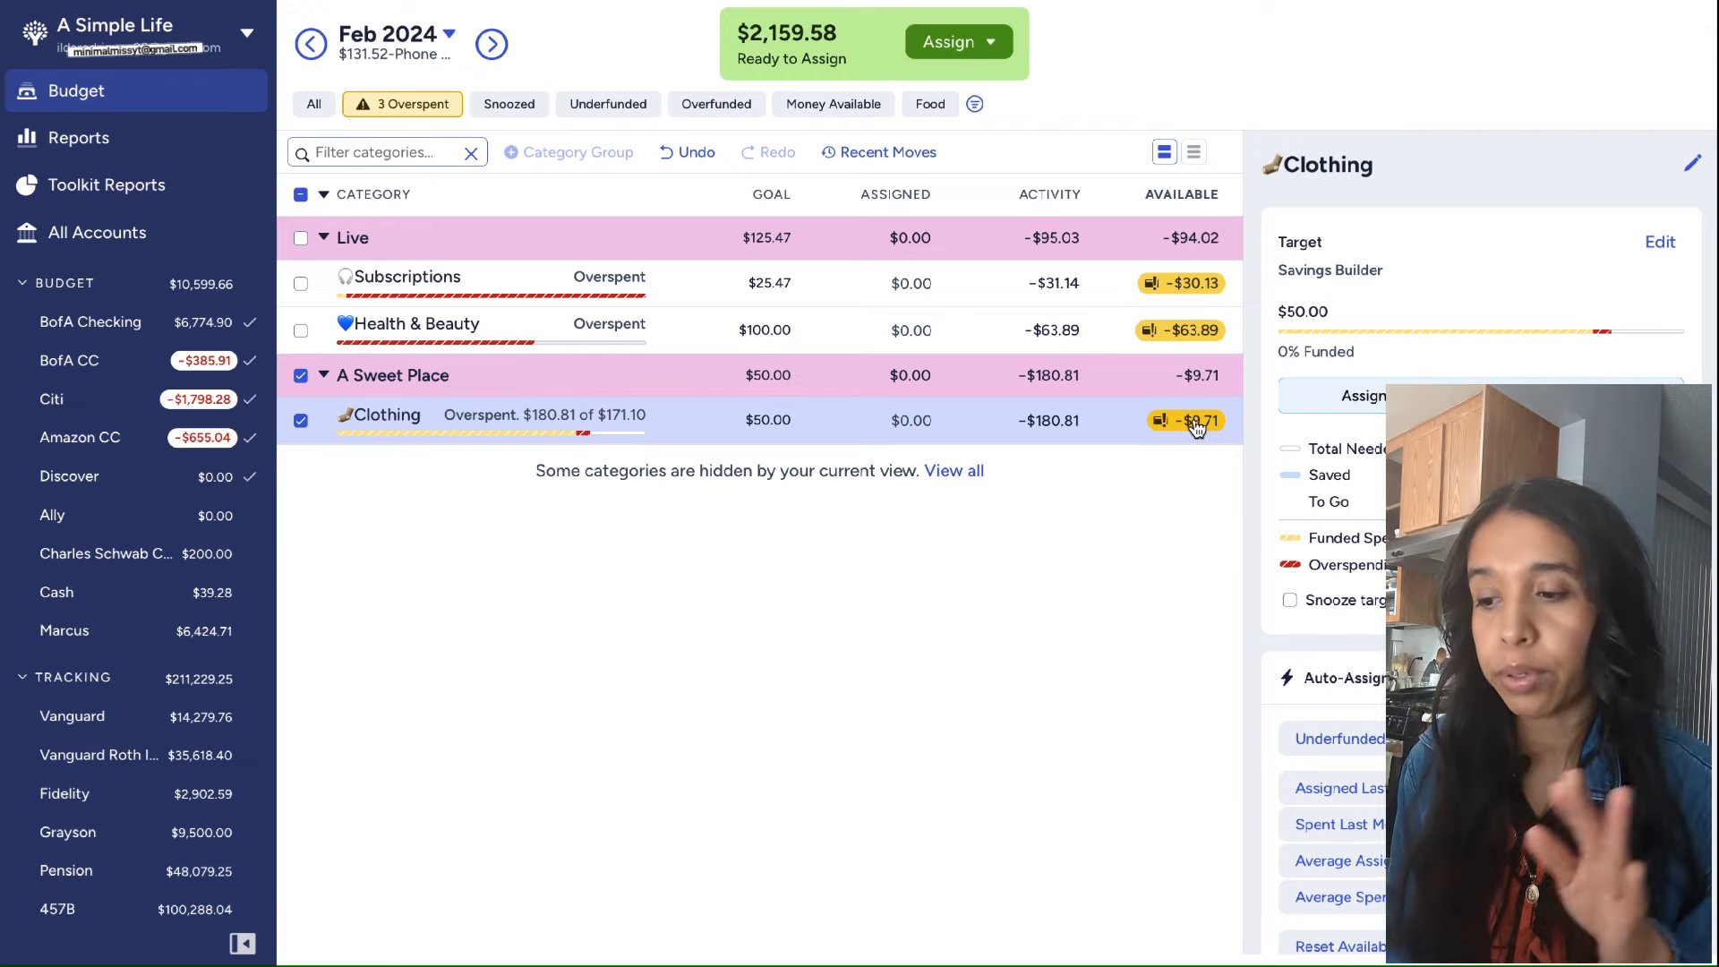
pyautogui.click(1195, 421)
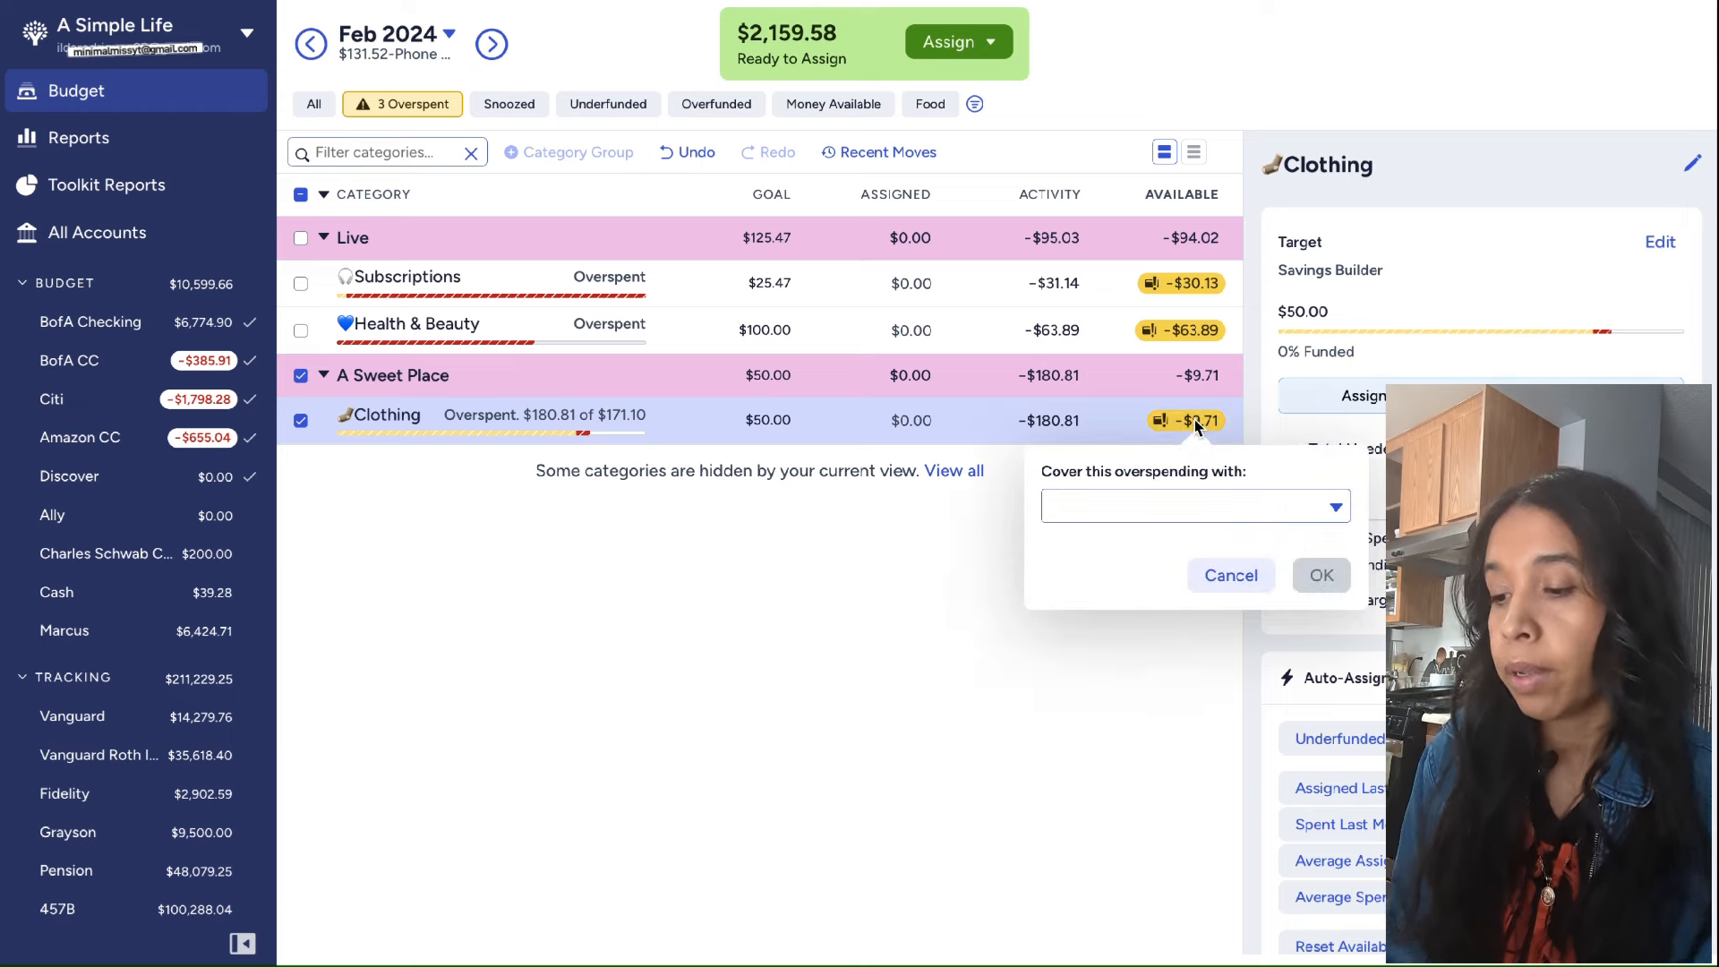
pyautogui.write('read')
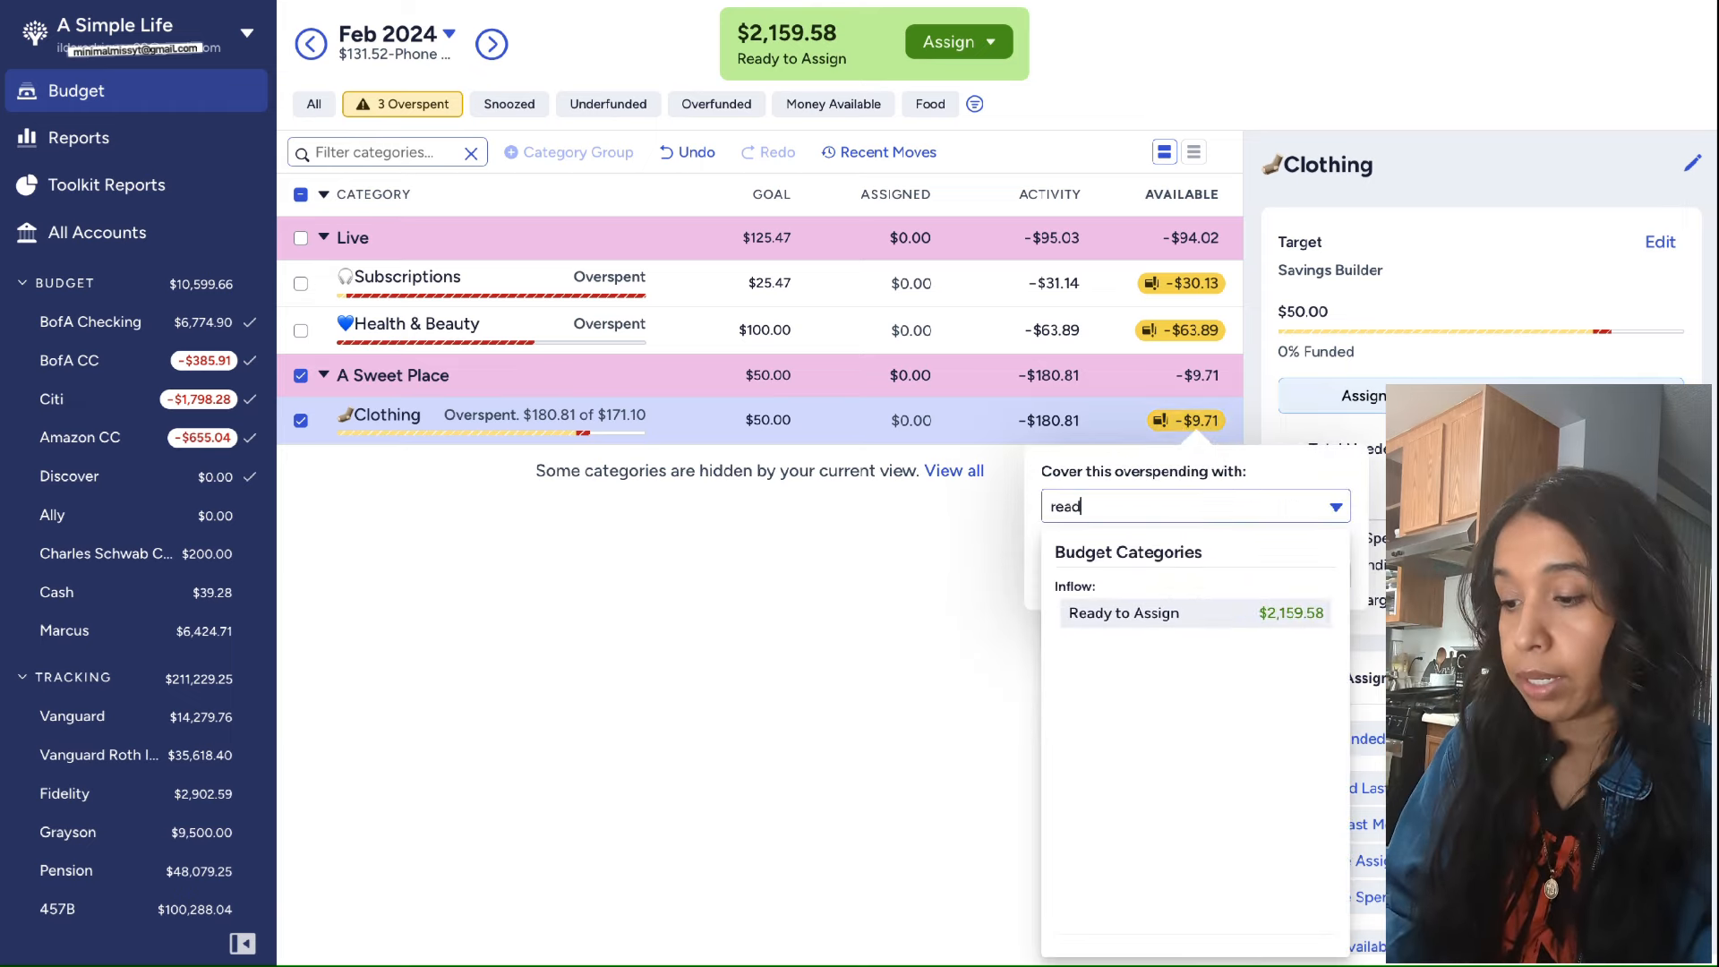
pyautogui.click(1135, 620)
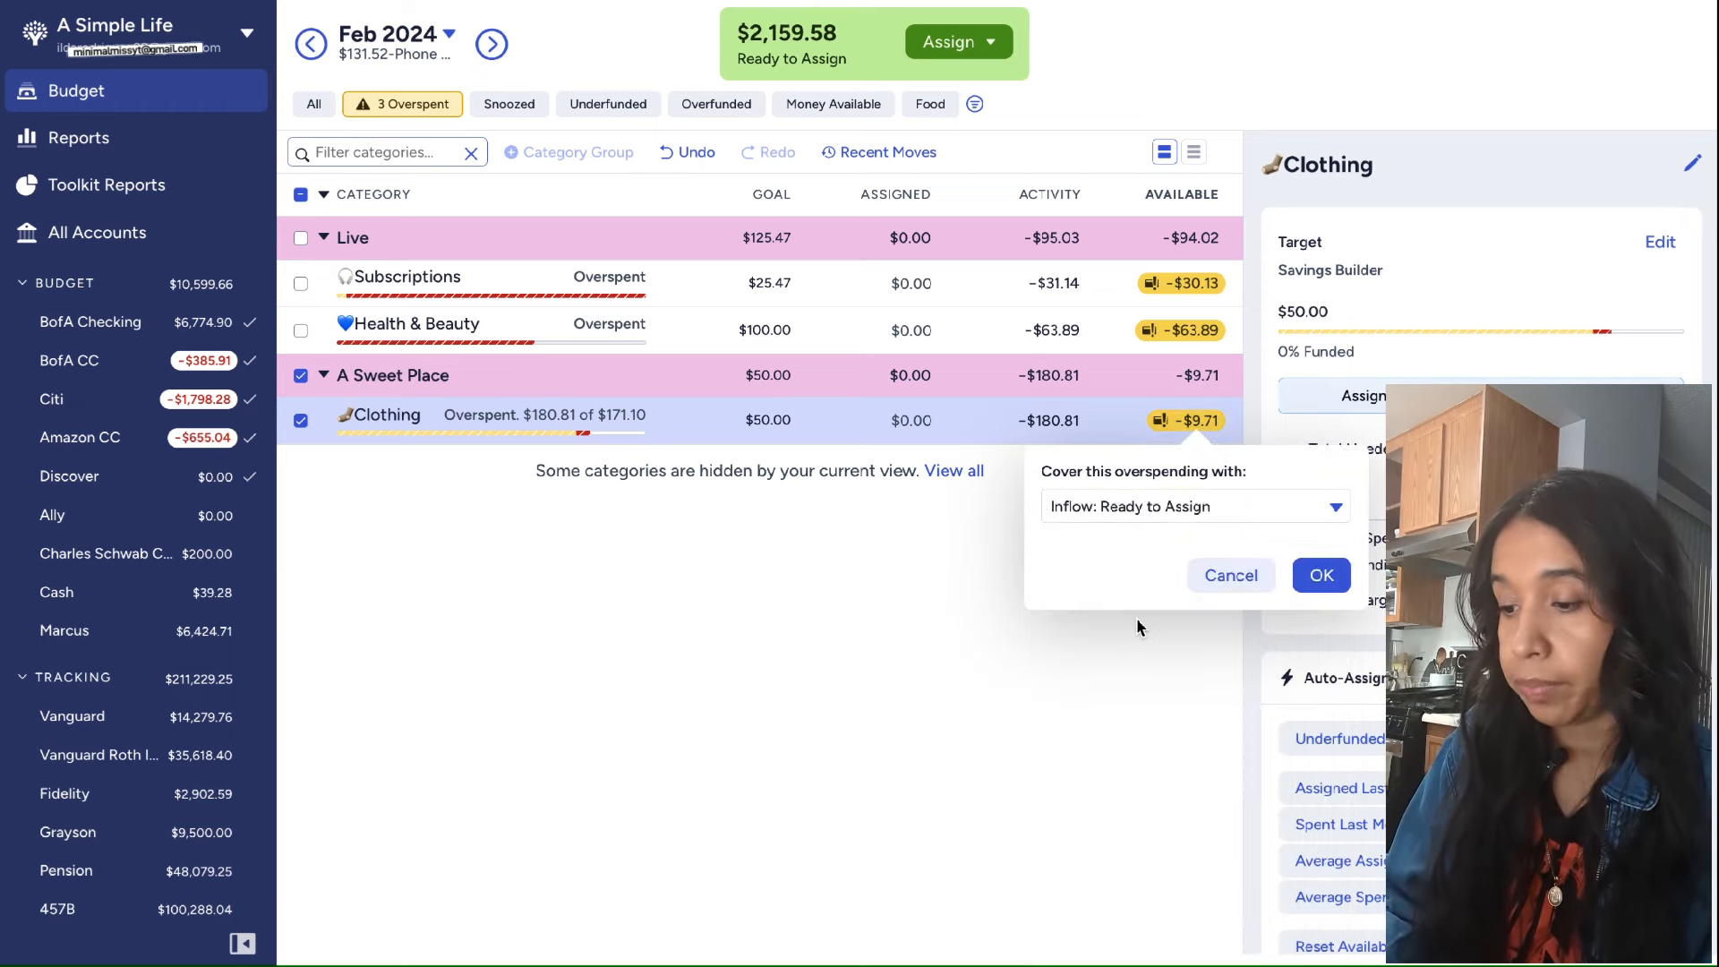
pyautogui.click(1313, 576)
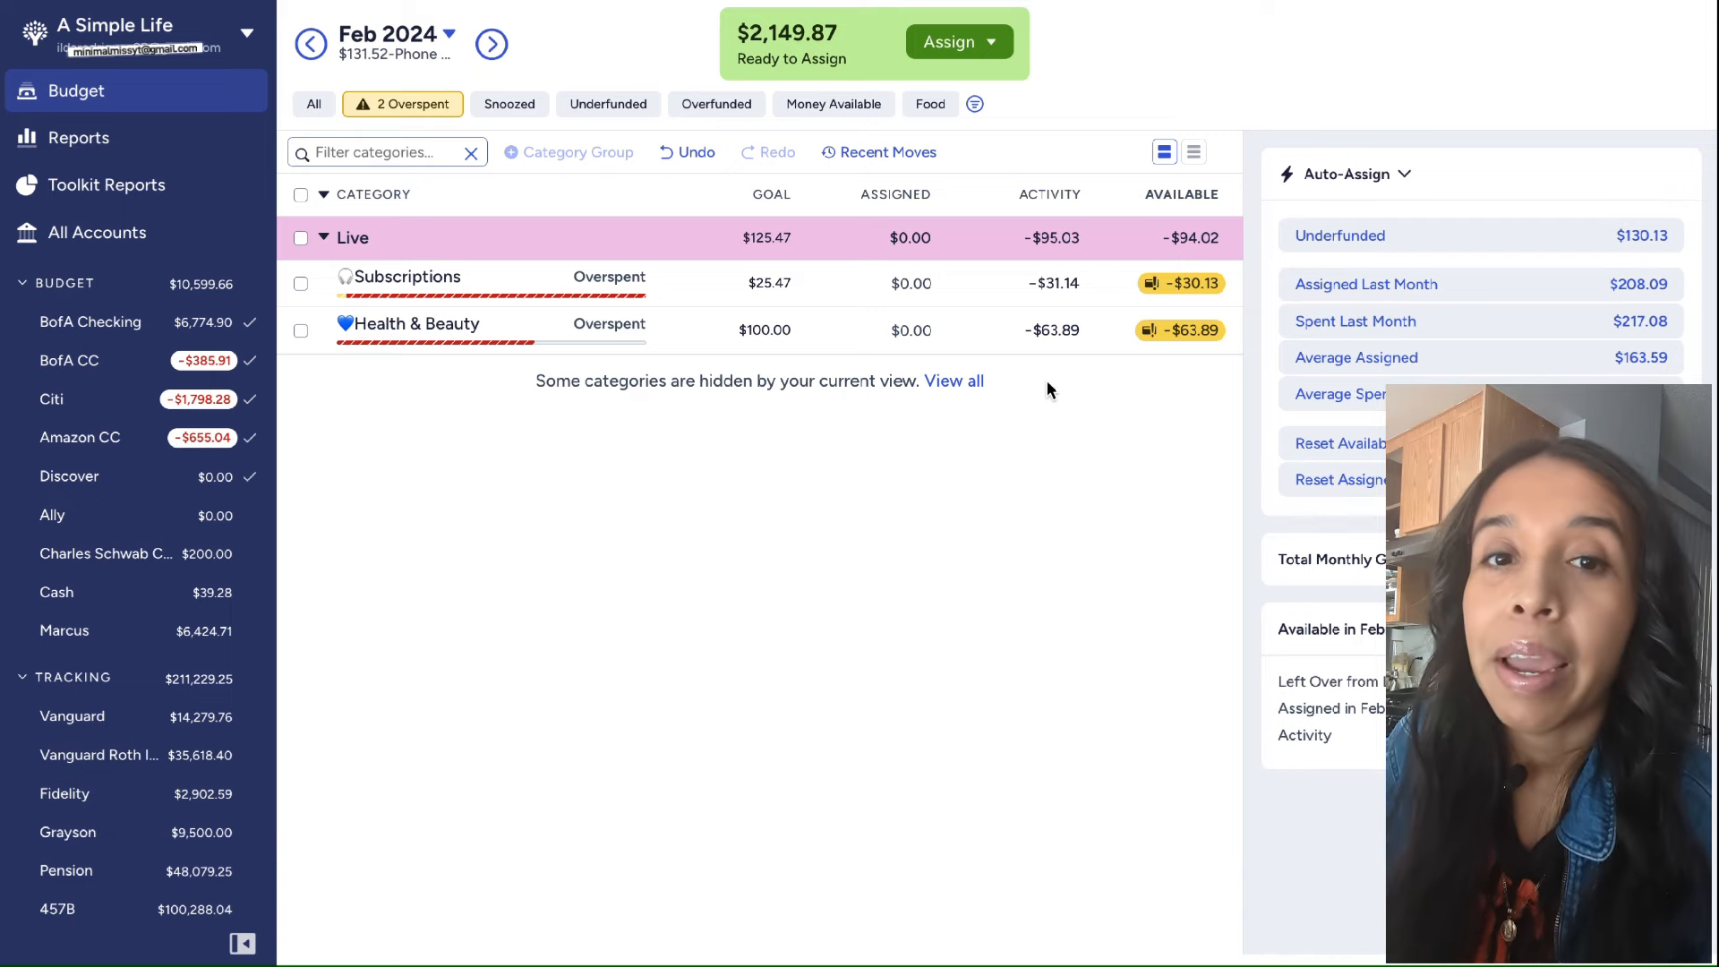
# Cover the Health & Beauty category's overspending with money from Ready to Assign
pyautogui.click(1204, 331)
pyautogui.click(1177, 413)
pyautogui.write('read')
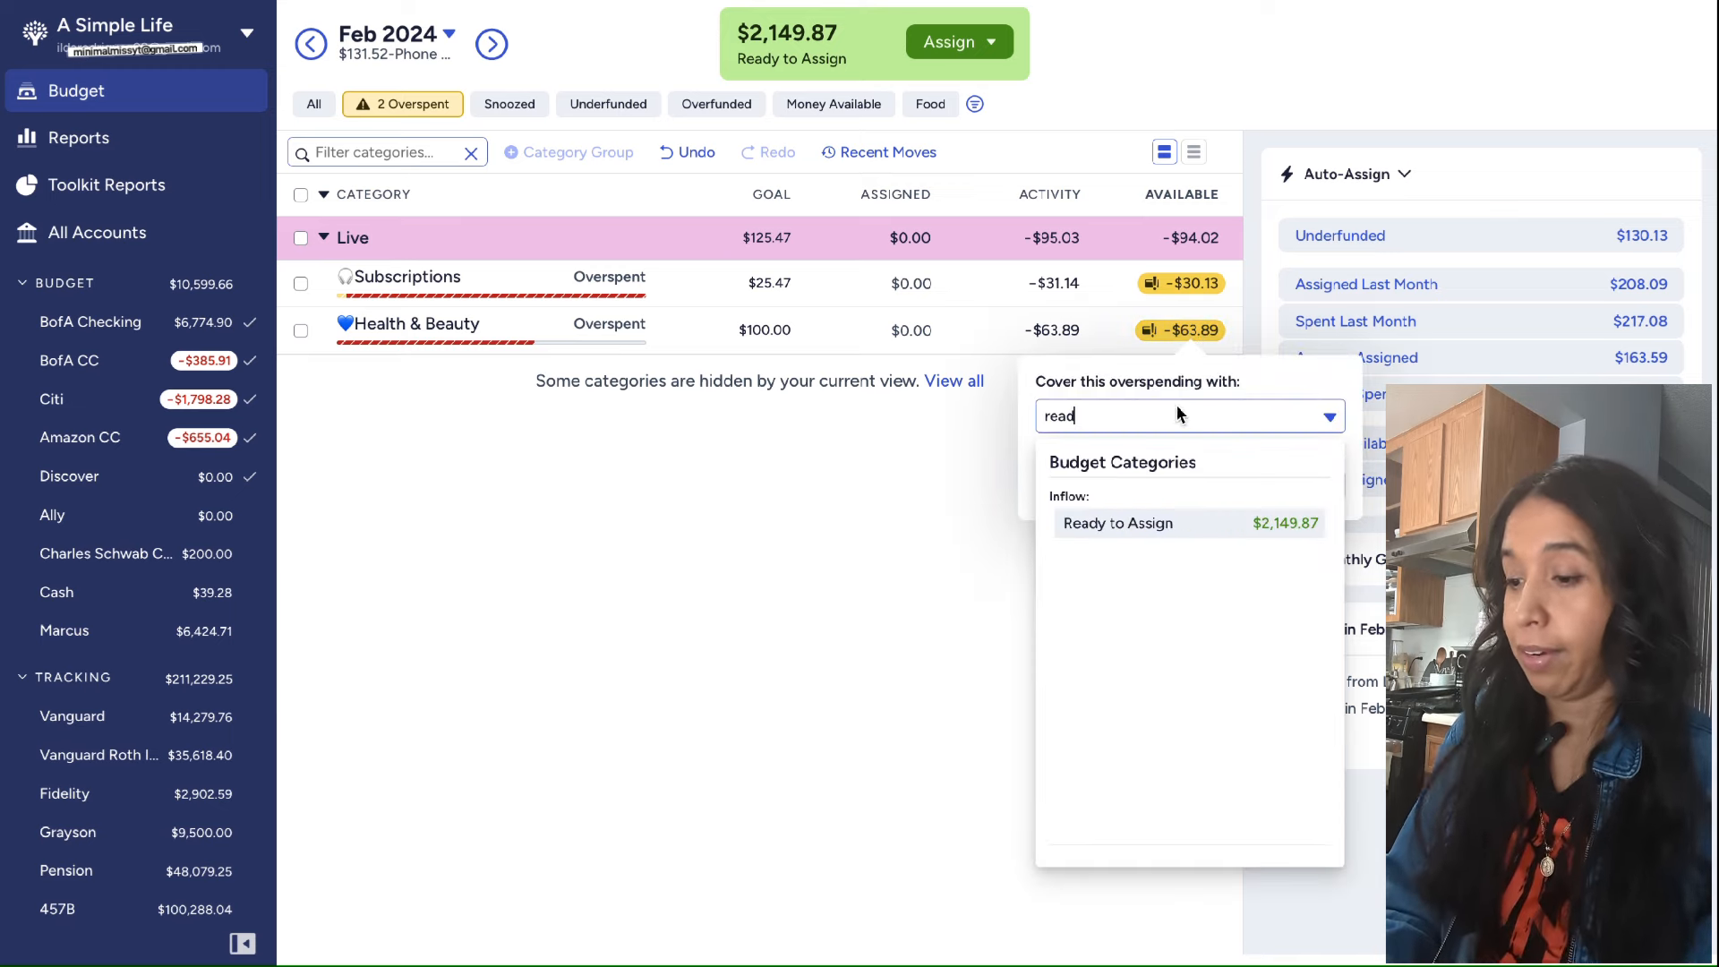
pyautogui.click(1144, 526)
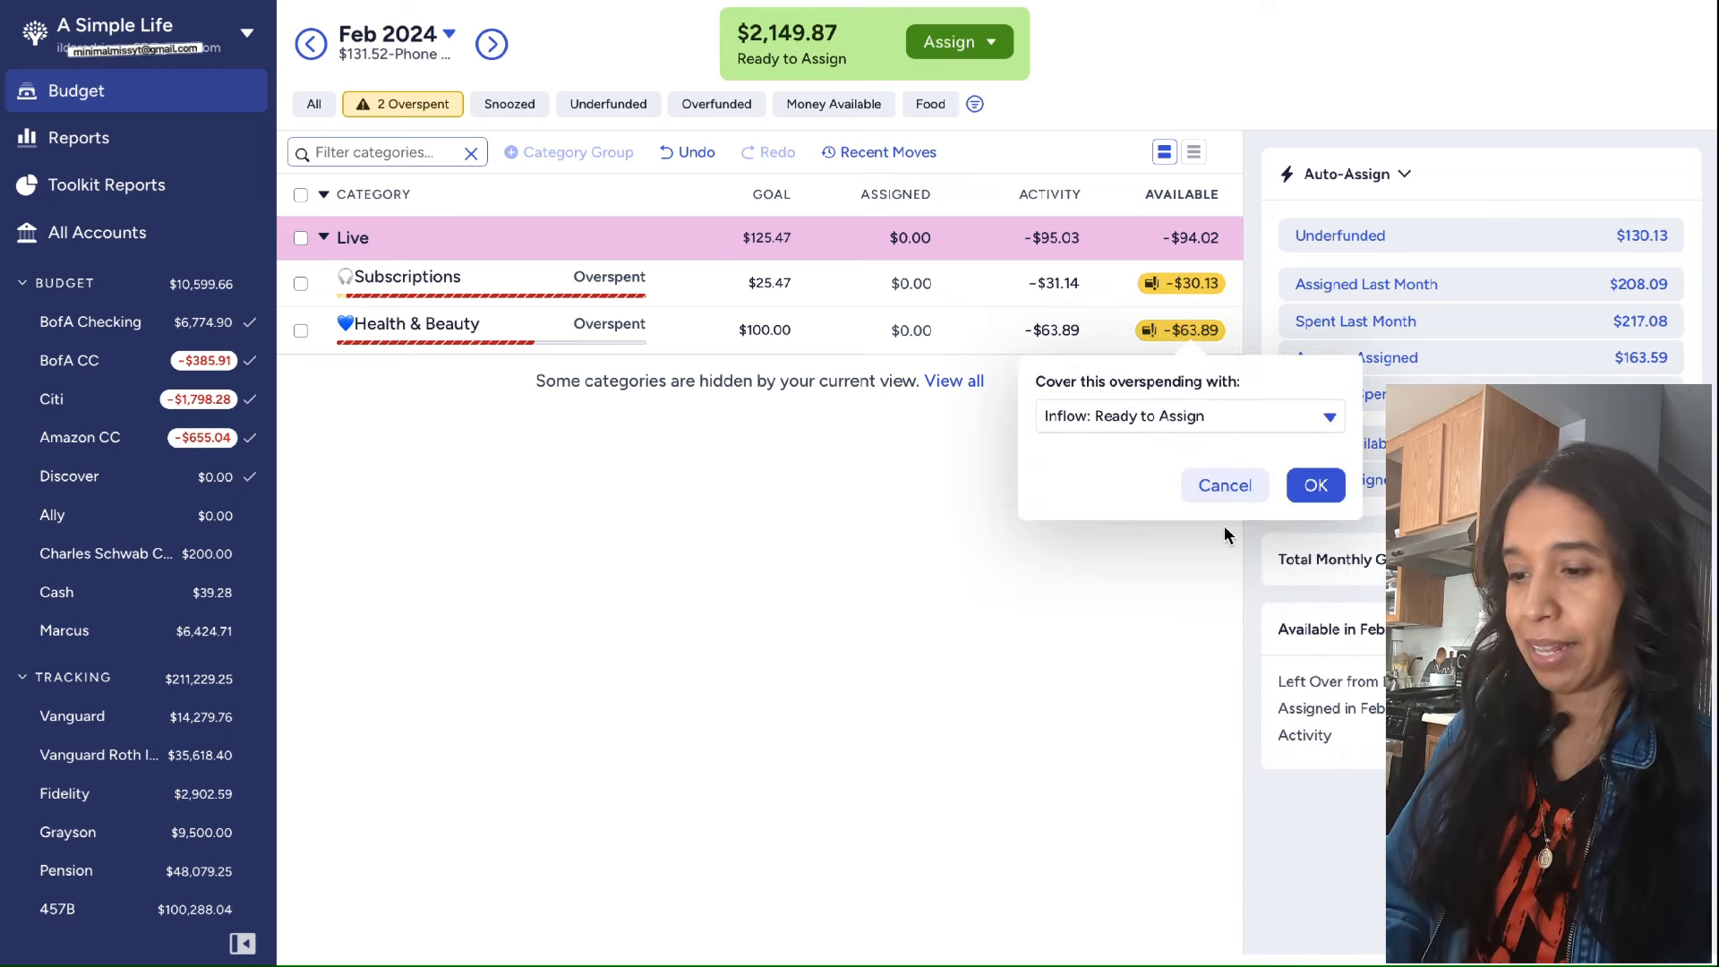
pyautogui.click(1318, 488)
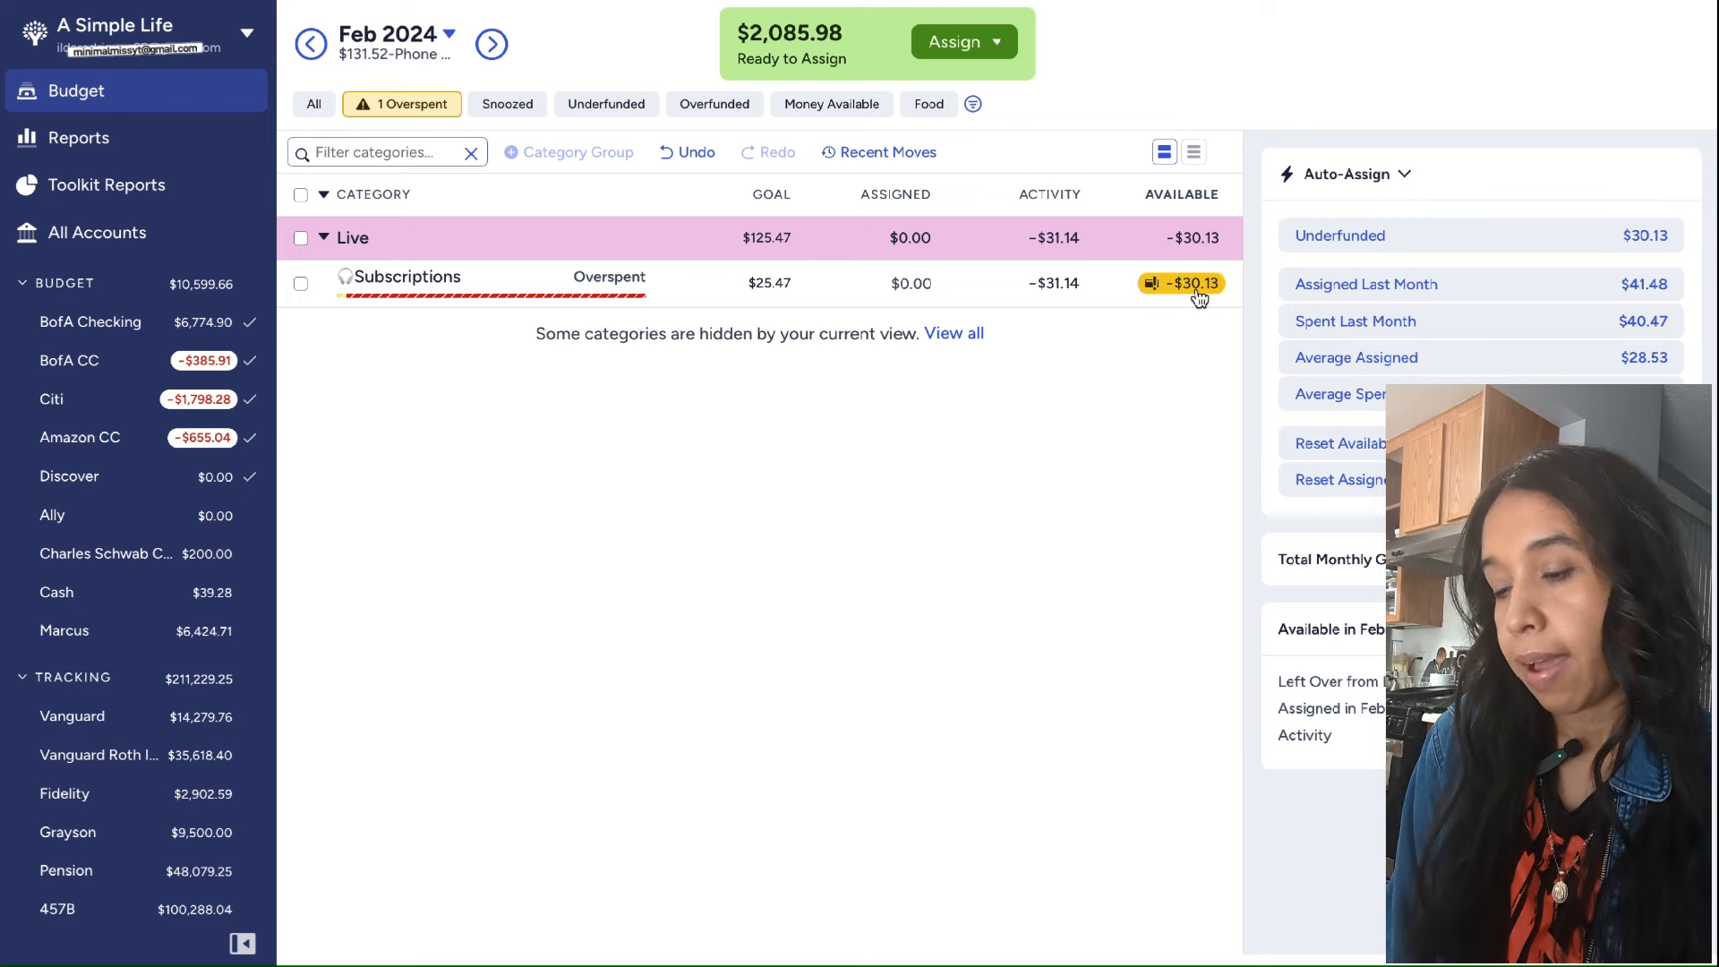
# Cover the Subscriptions category's overspending with money from Ready to Assign
pyautogui.moveTo(1199, 296)
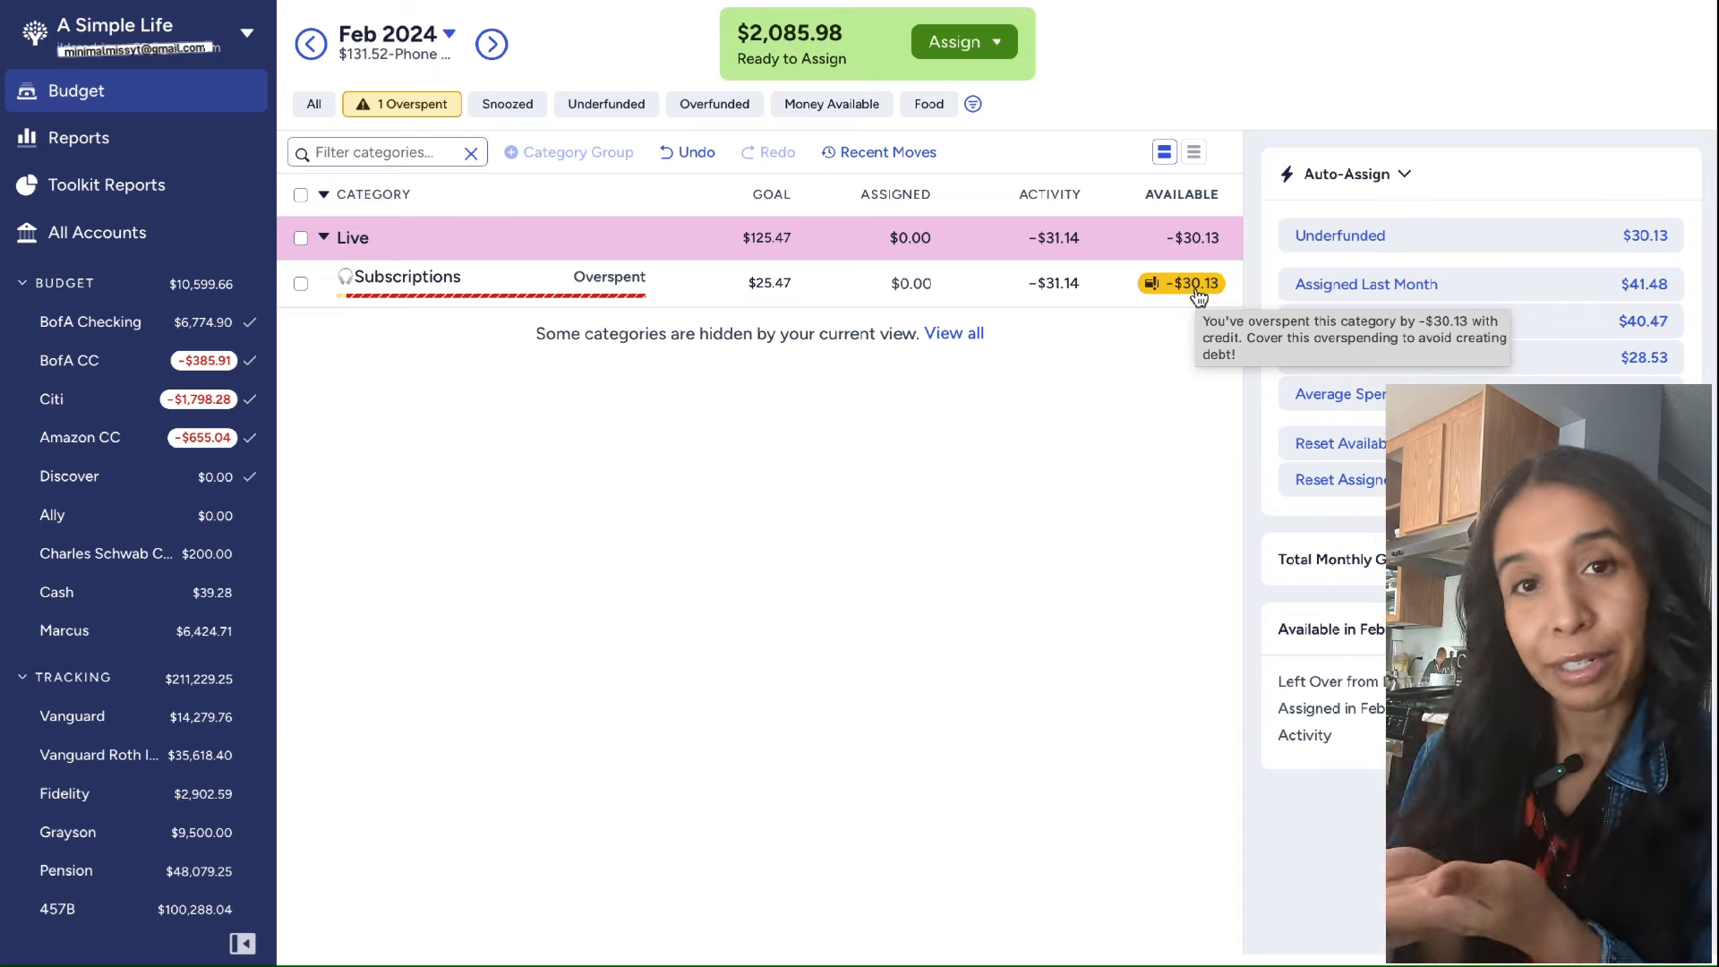
pyautogui.click(1197, 291)
pyautogui.write('read')
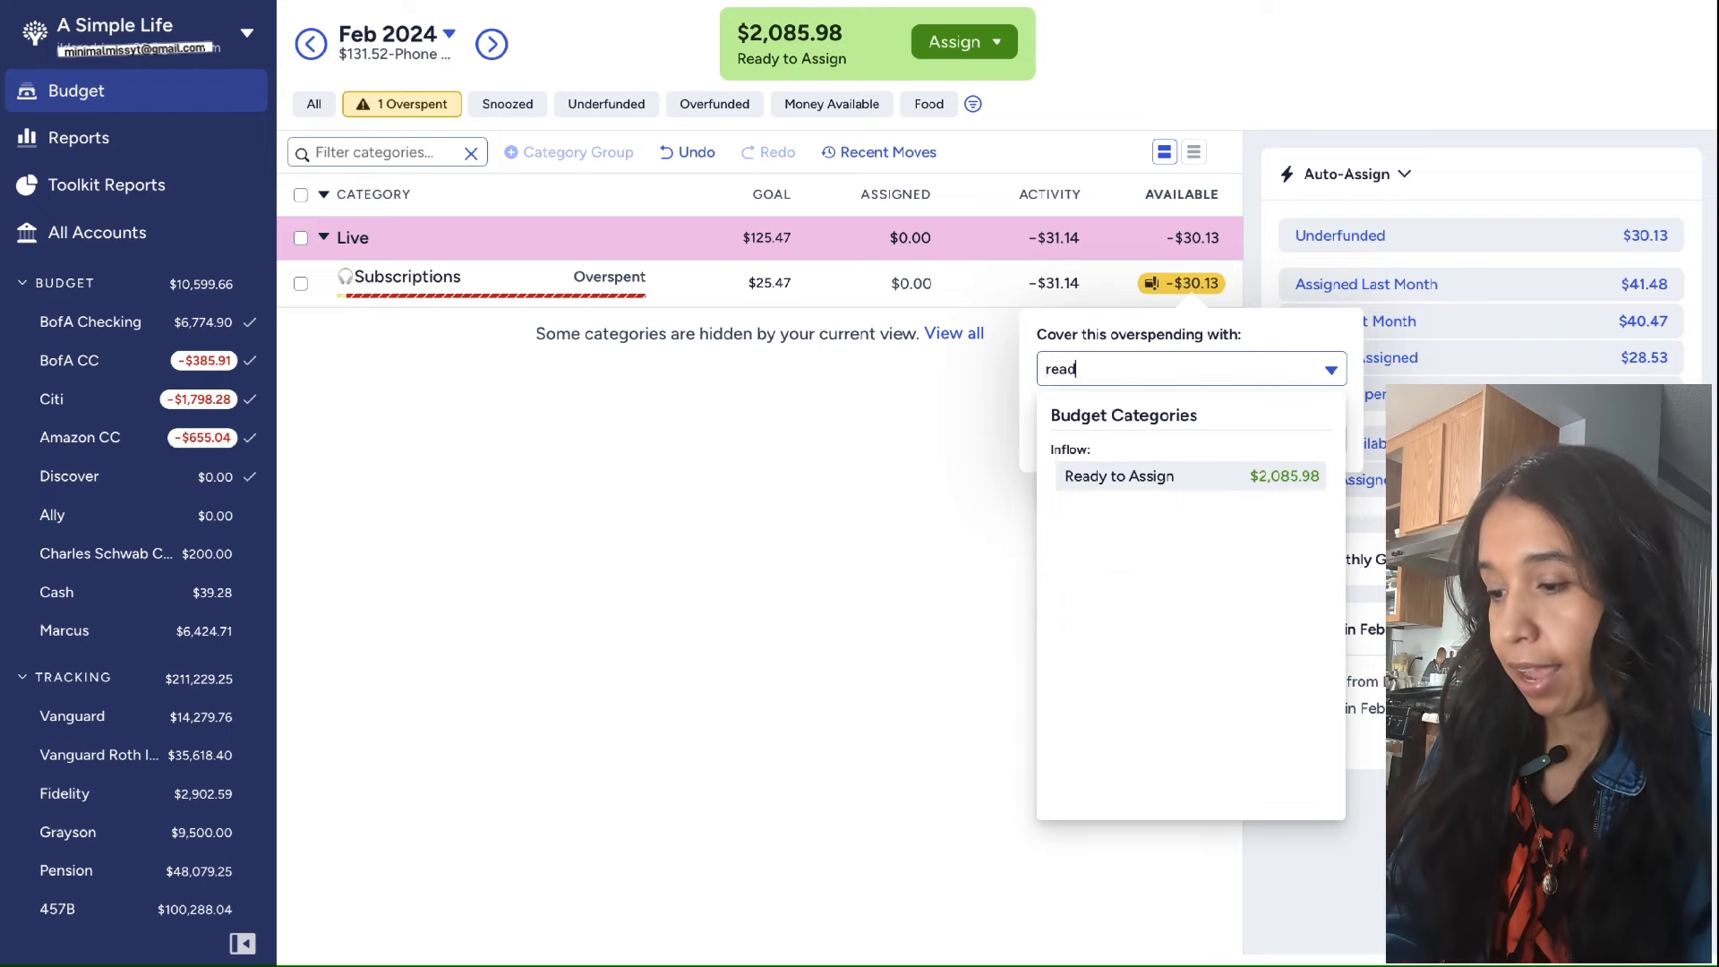
pyautogui.click(1141, 472)
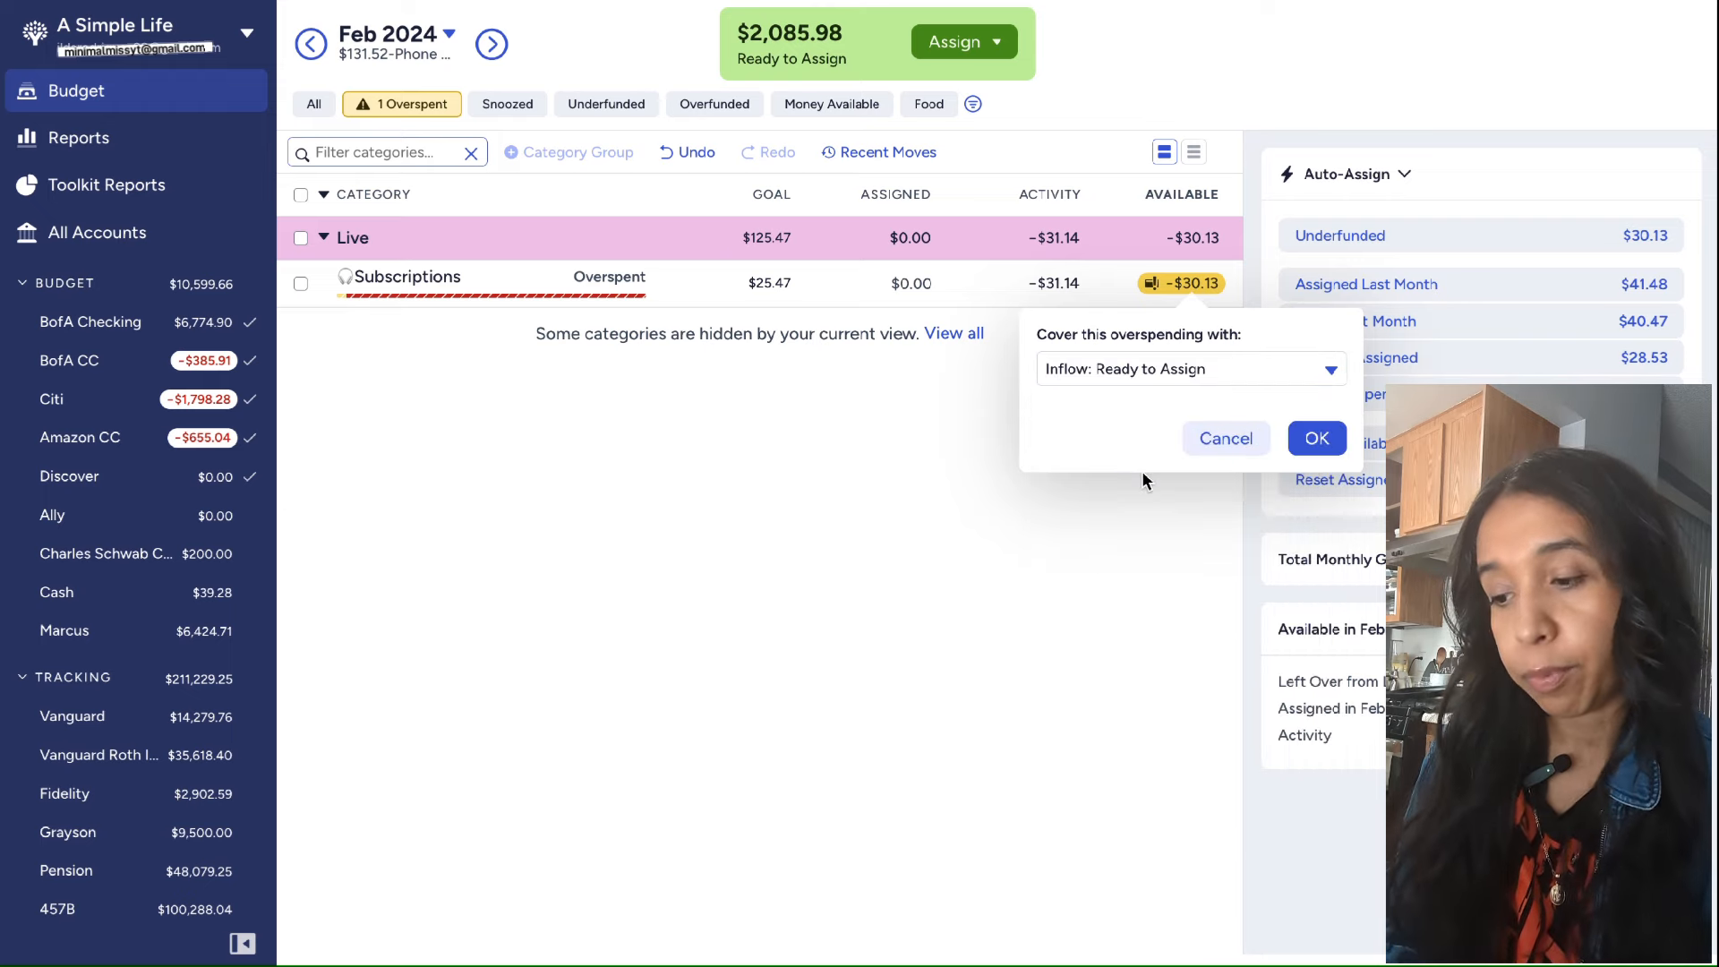
pyautogui.click(1315, 439)
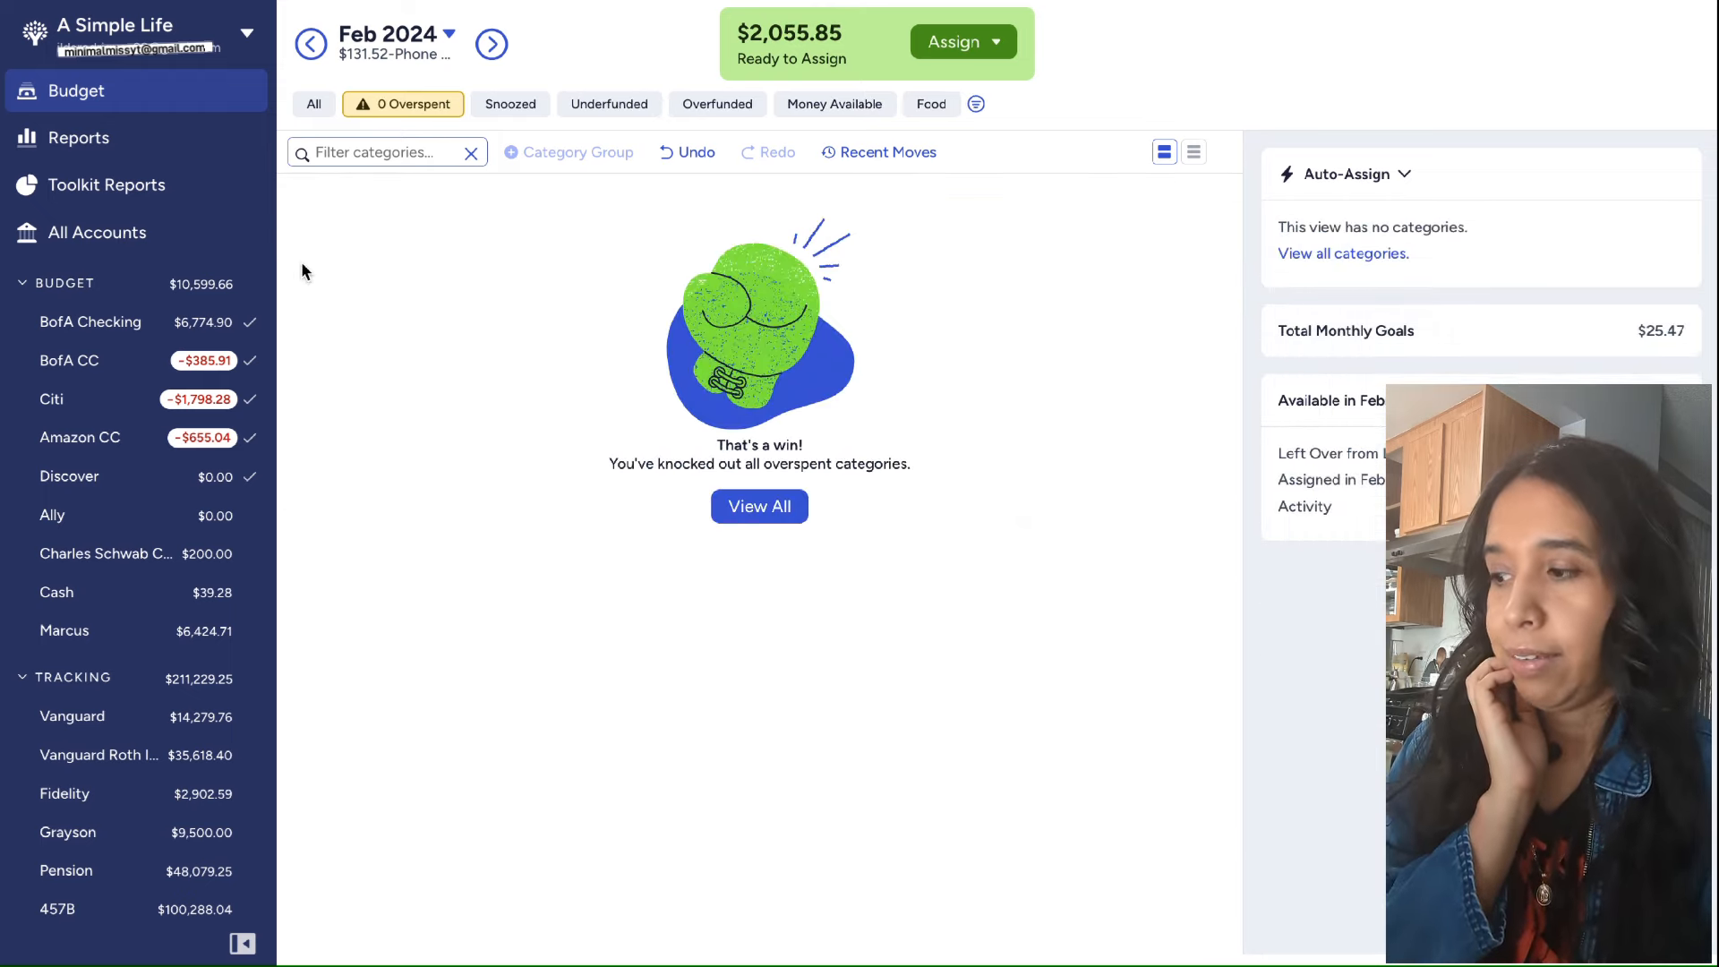
# Look over the Target transactions across all accounts and return to the budget
pyautogui.click(222, 241)
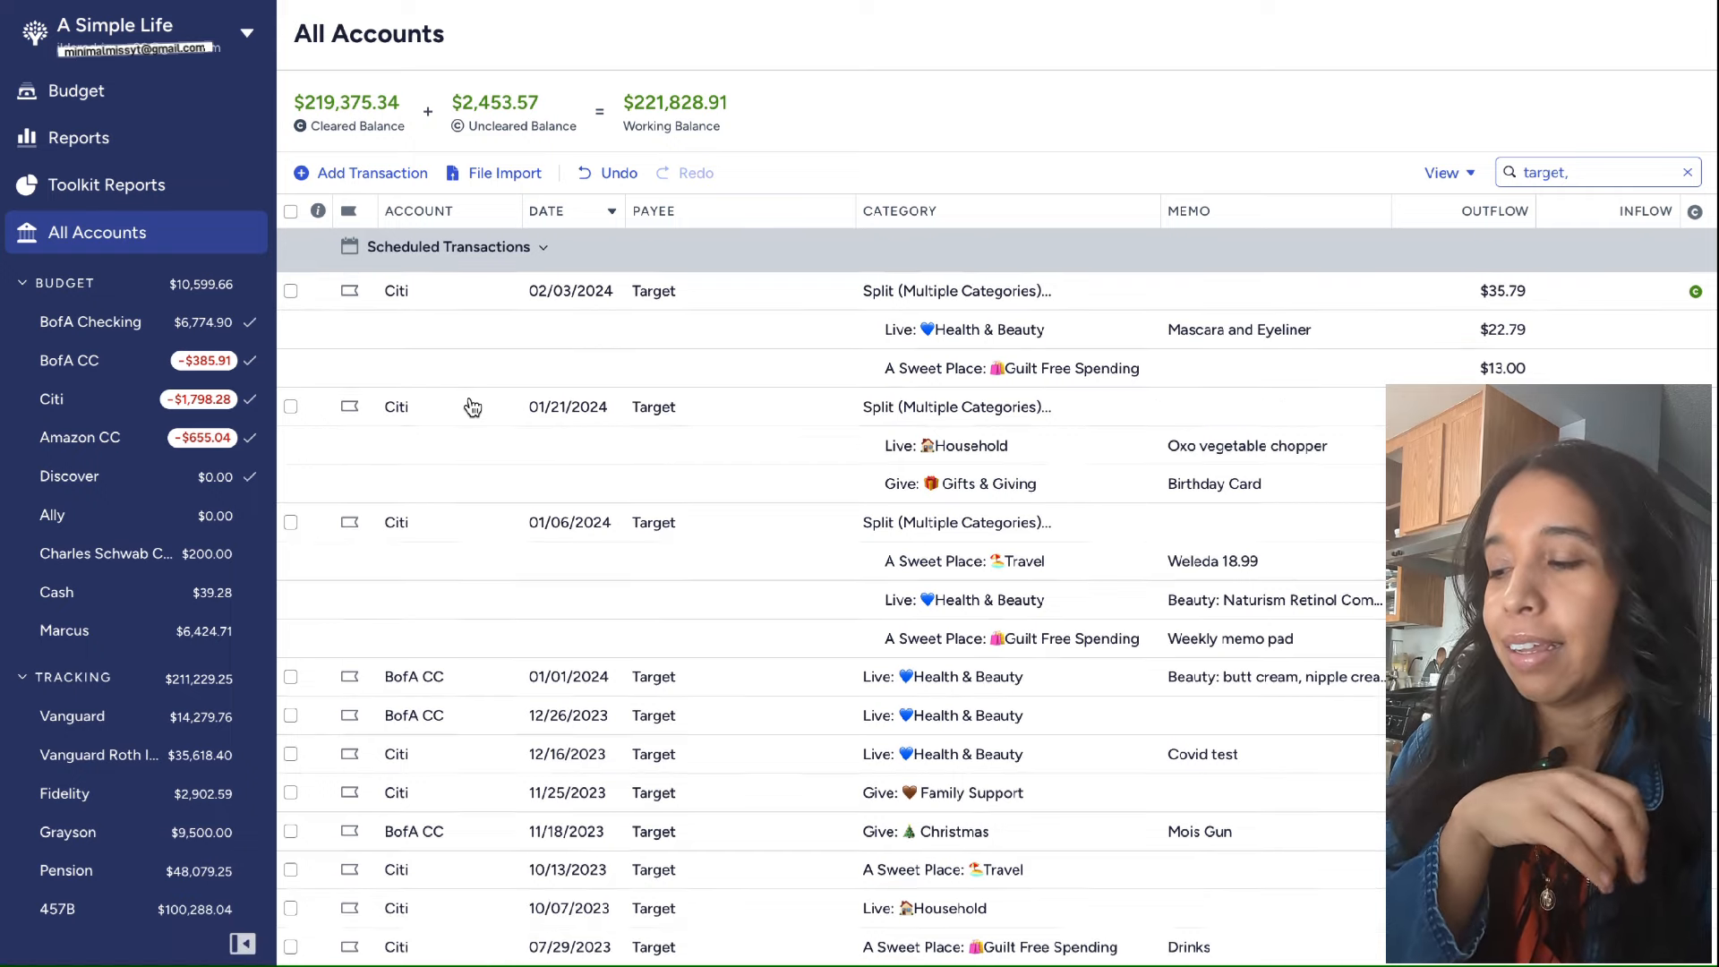
pyautogui.scroll(-1, 472, 408)
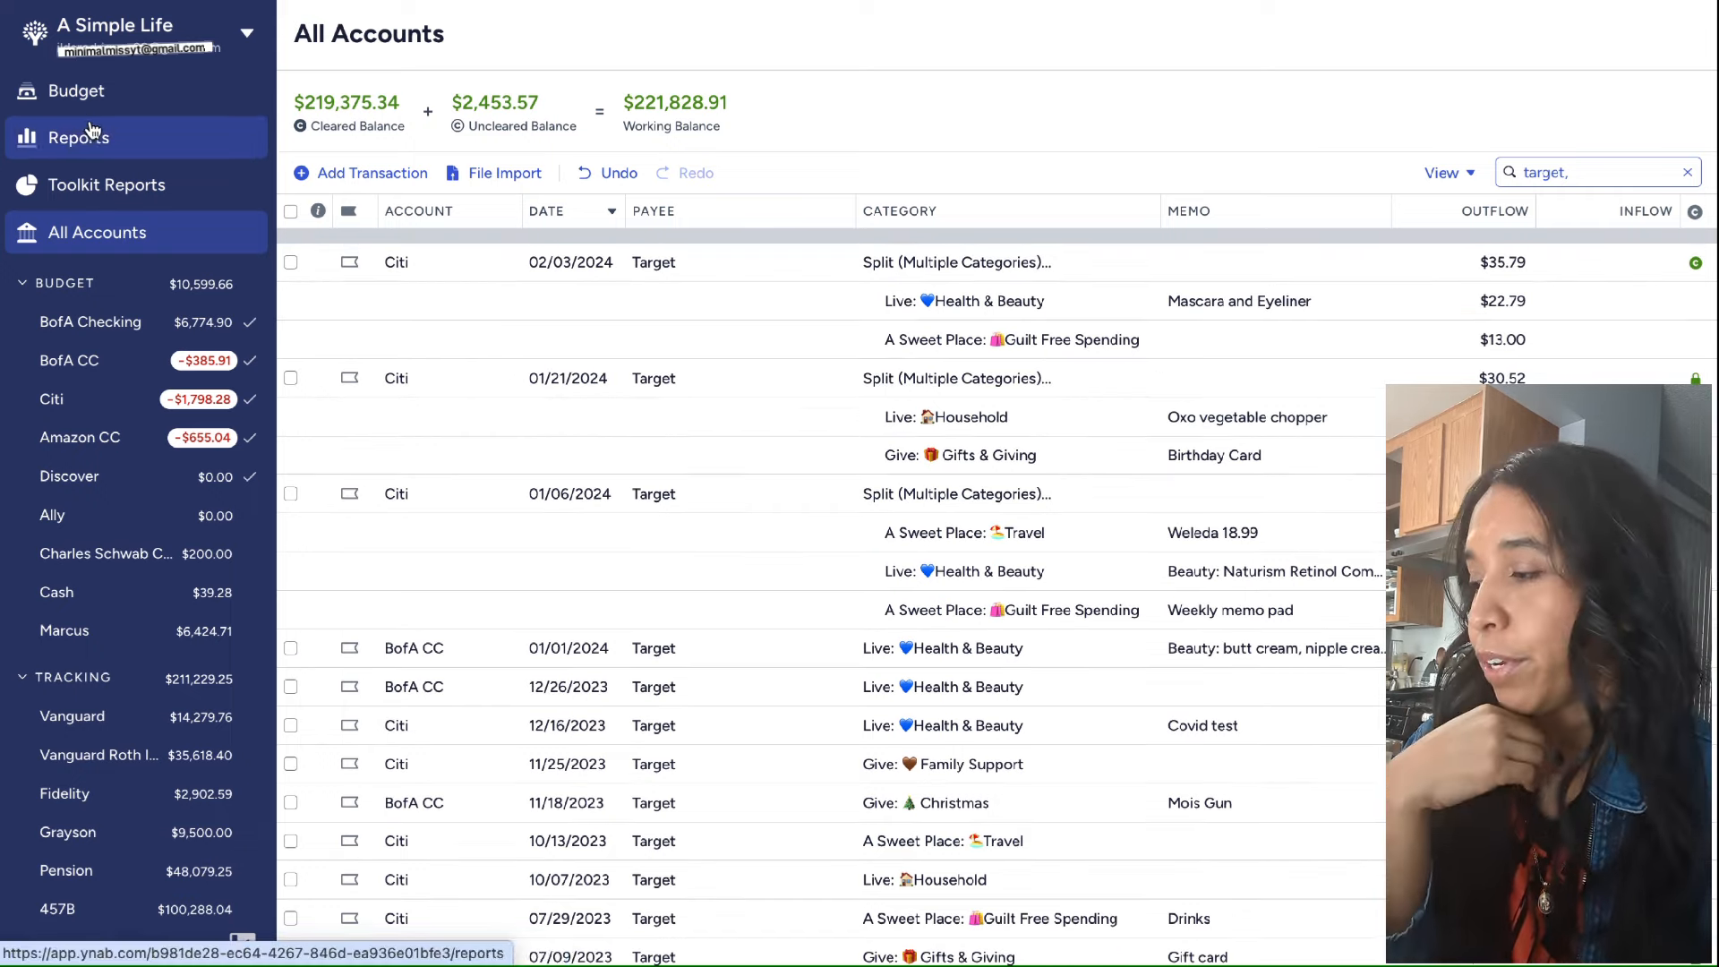
pyautogui.click(101, 92)
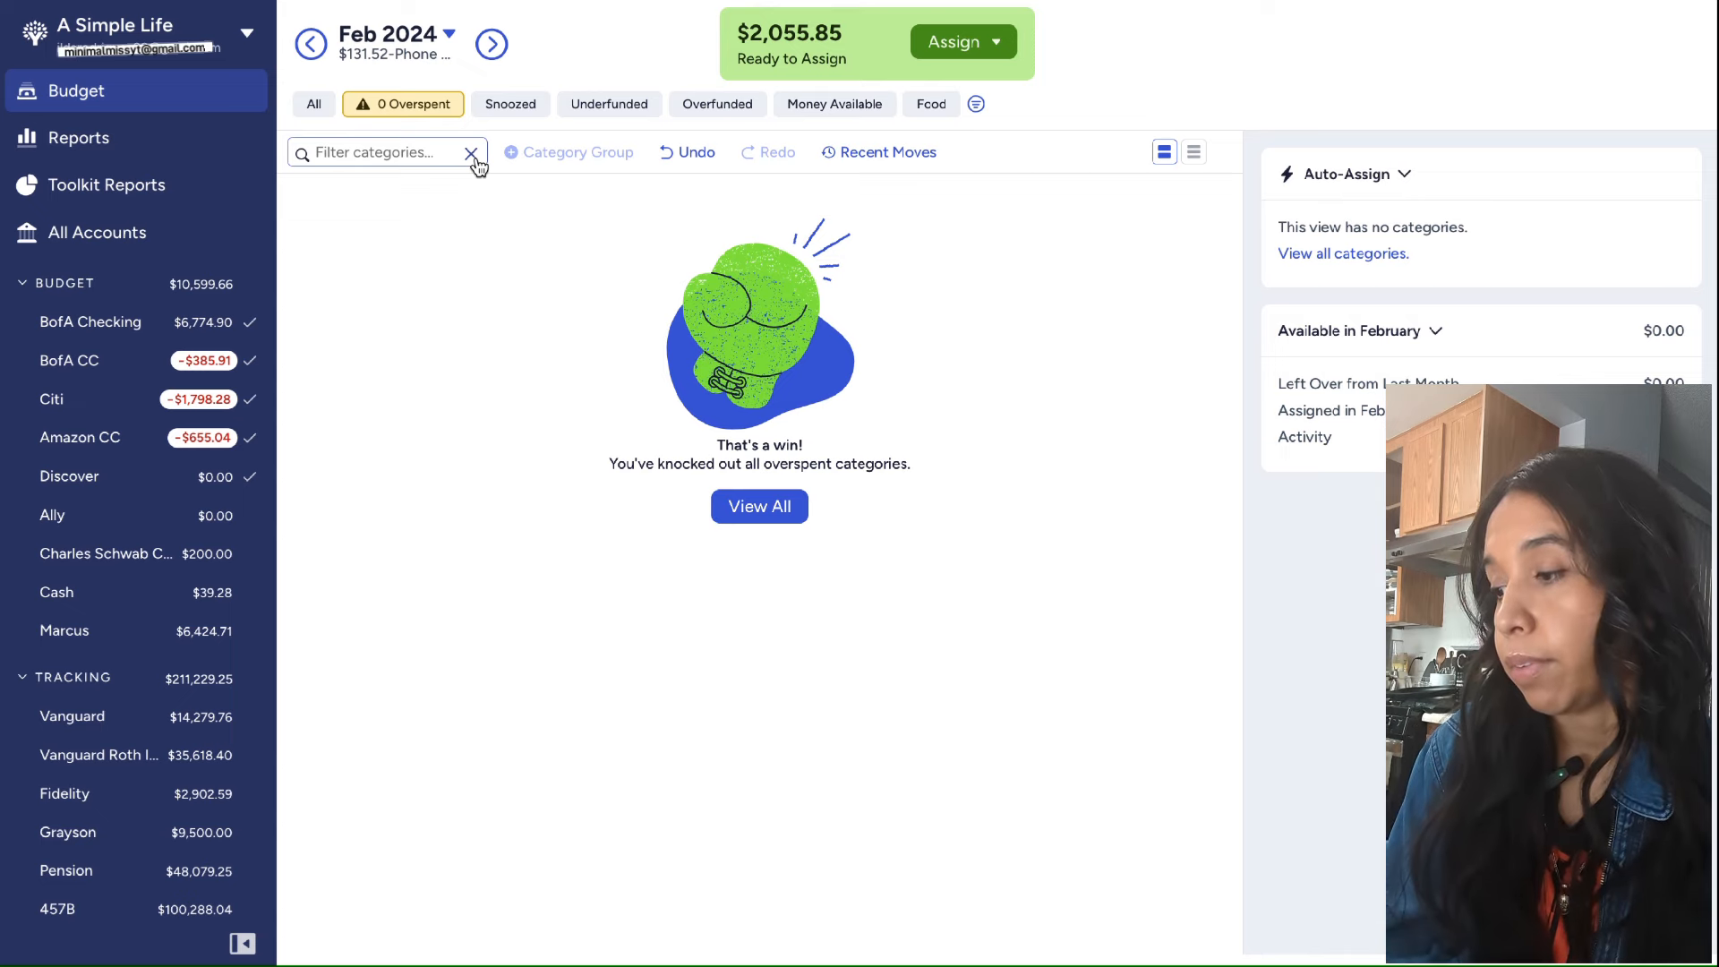
# Show all budget categories and assign $132 to the Phone | 14th category in the Live group
pyautogui.click(315, 104)
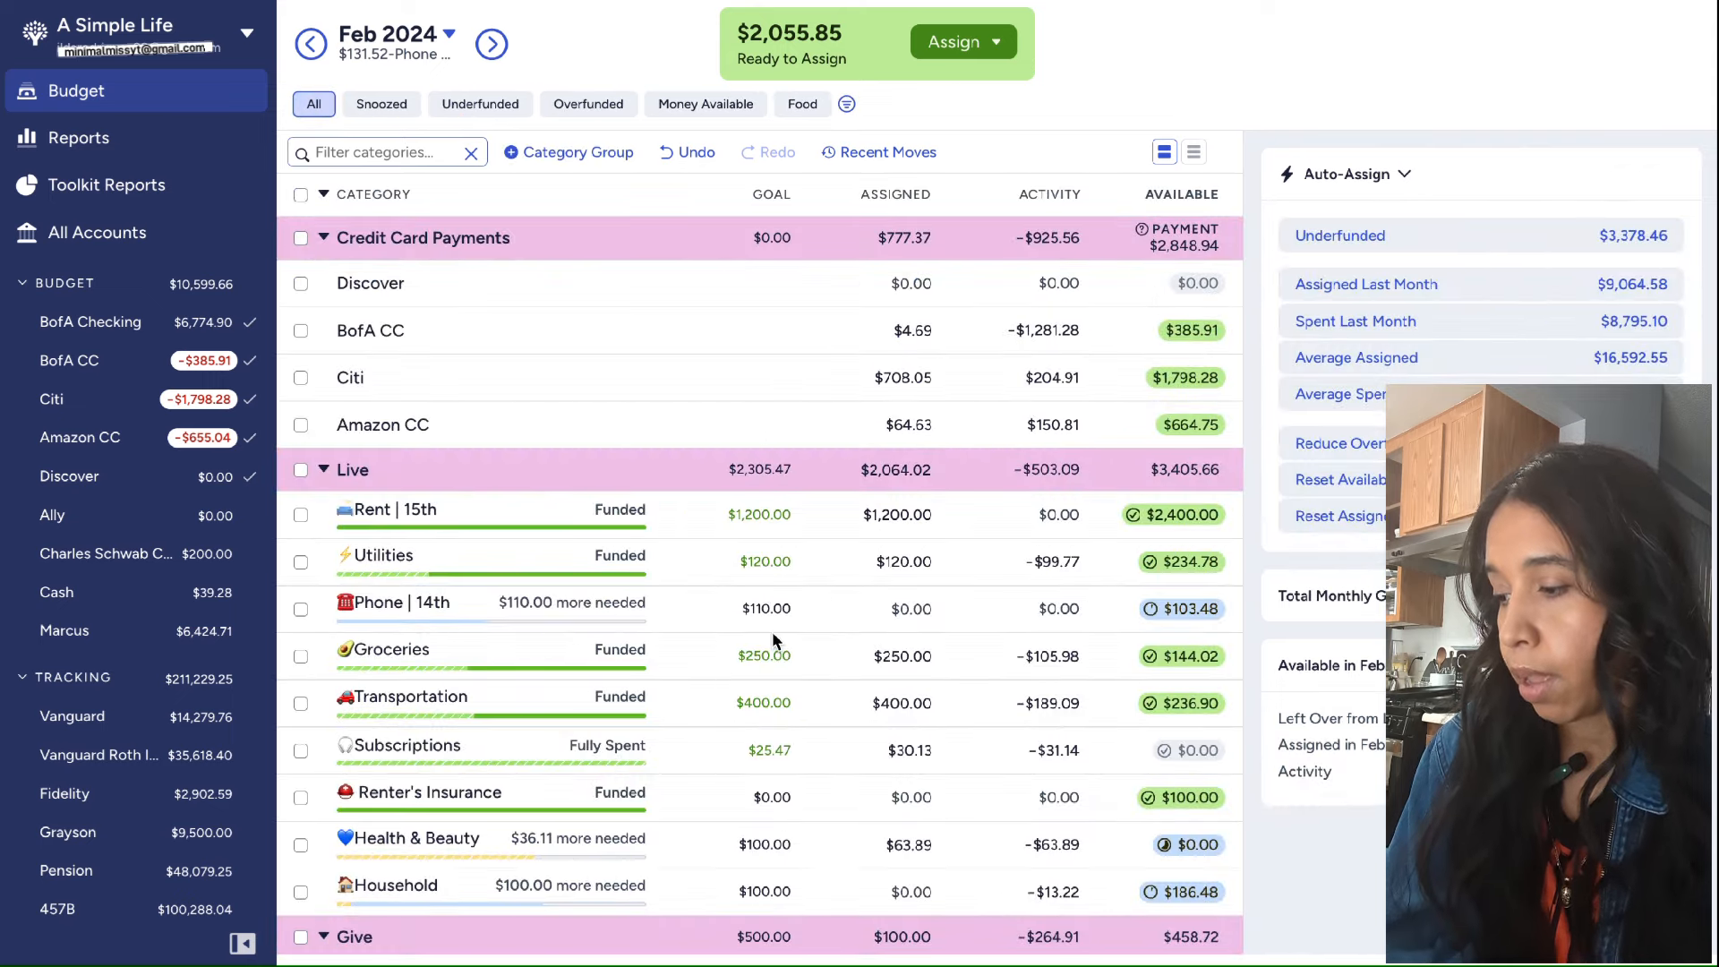
pyautogui.scroll(-3, 772, 633)
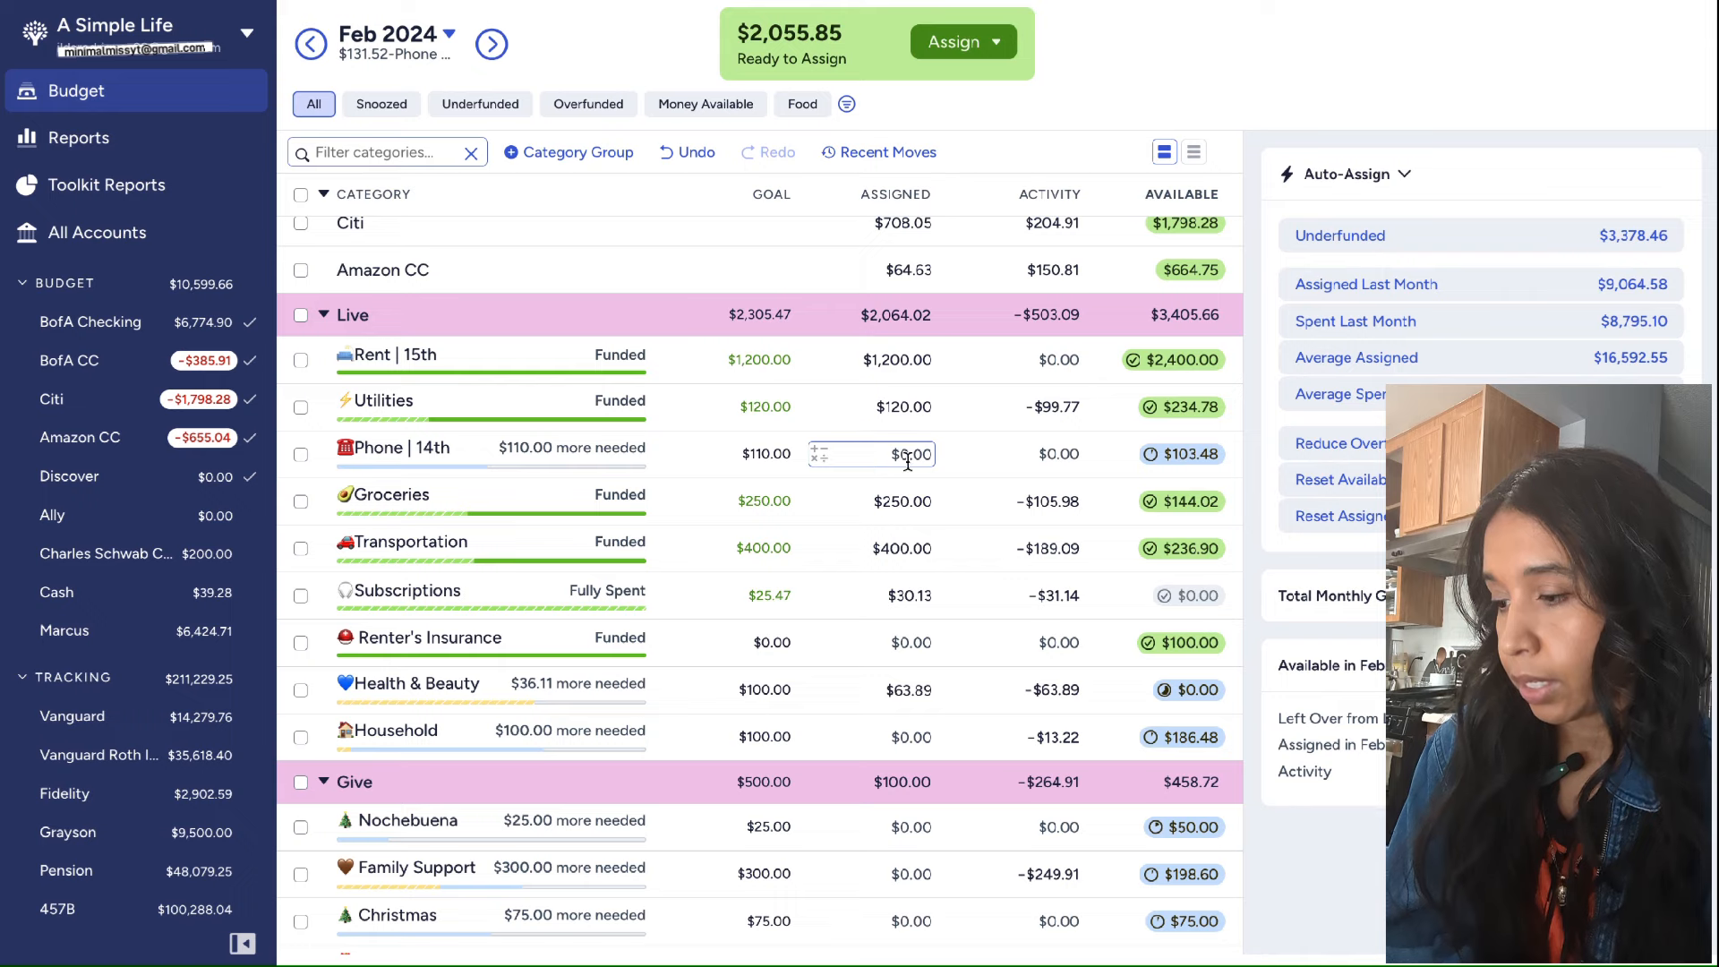
pyautogui.click(910, 462)
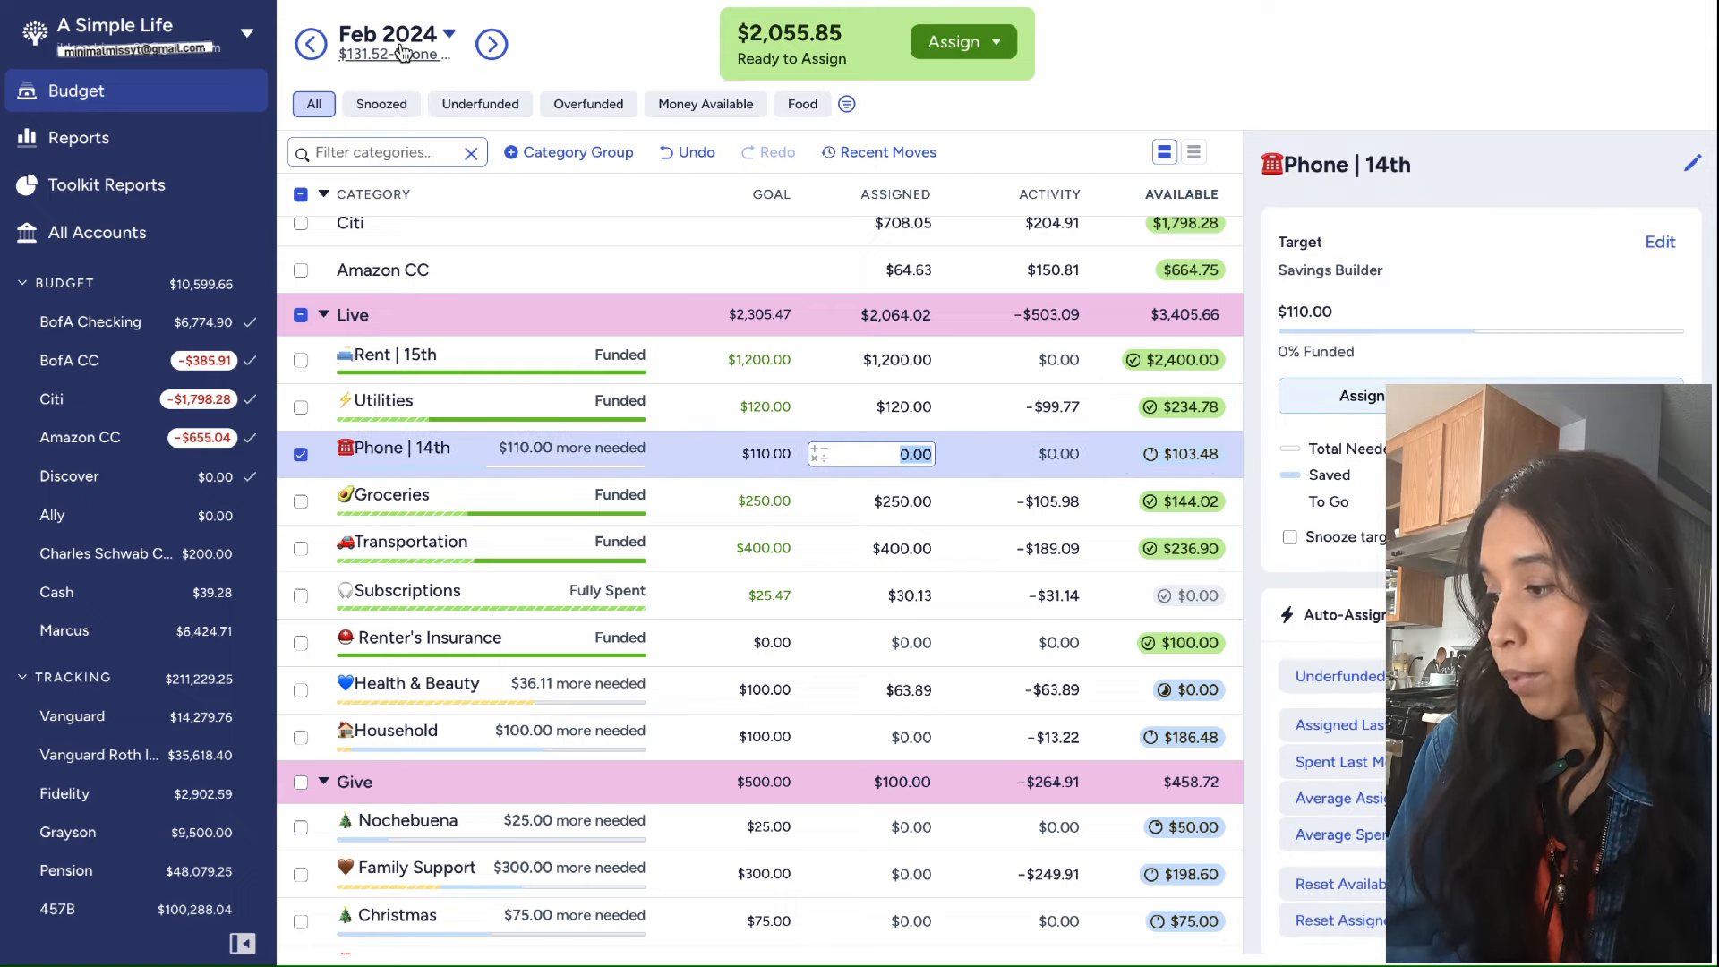
pyautogui.write('131')
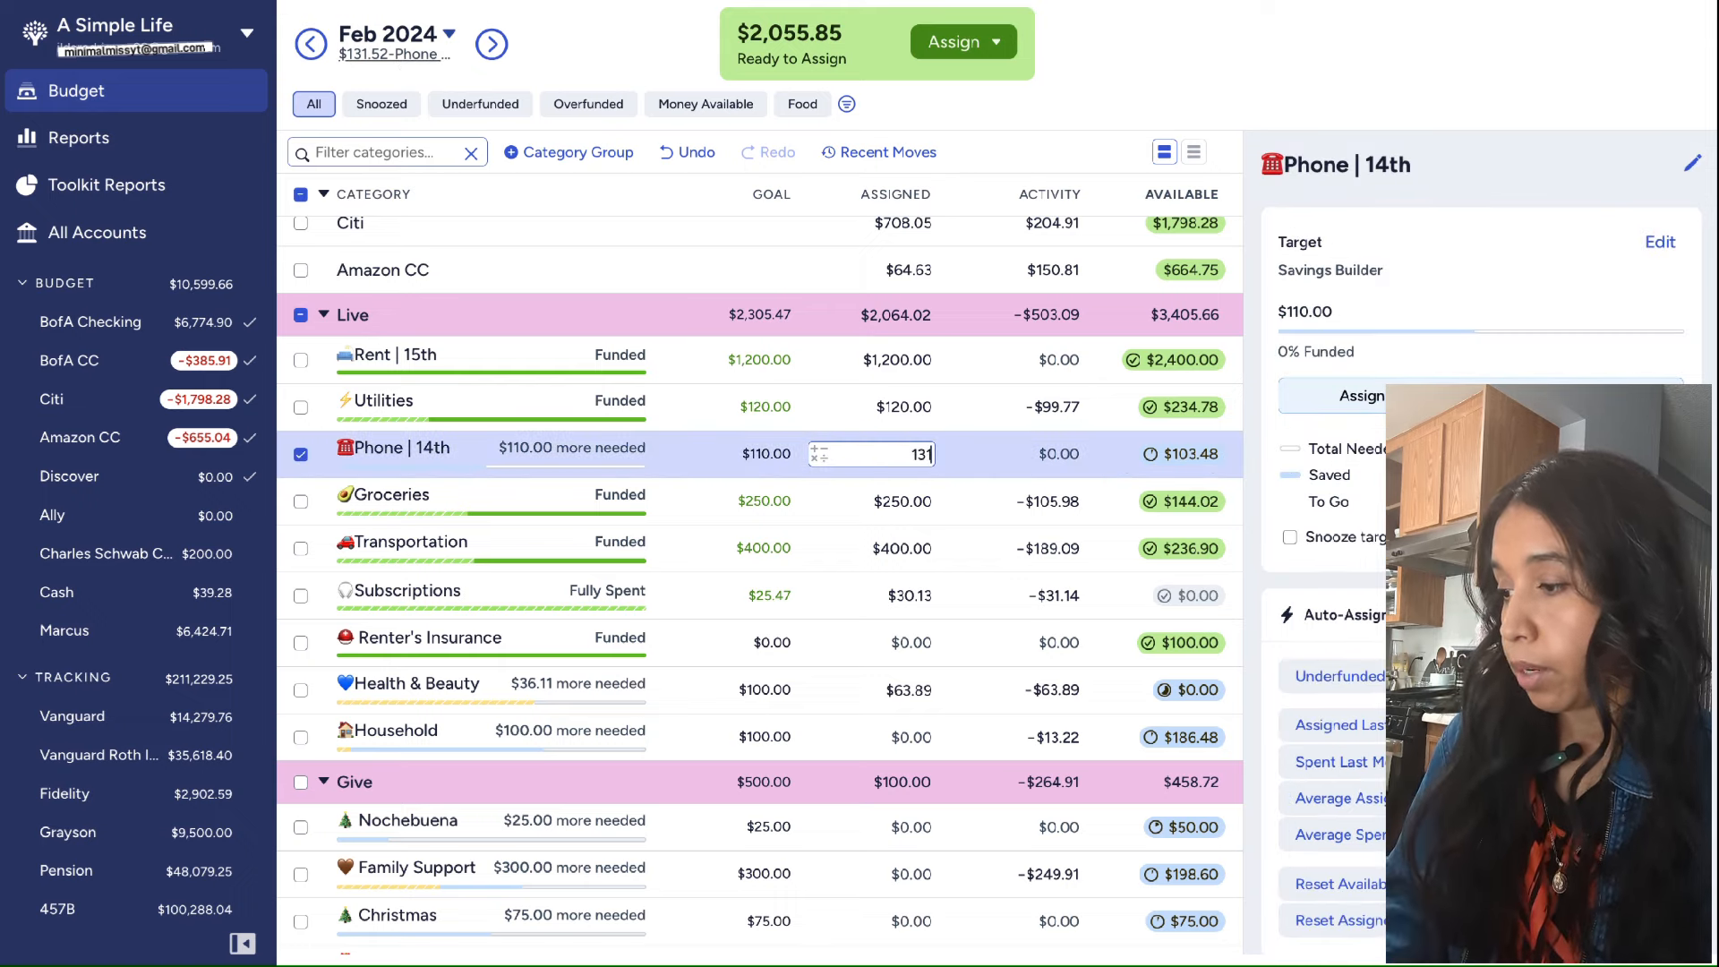
pyautogui.press('BackSpace')
pyautogui.write('2')
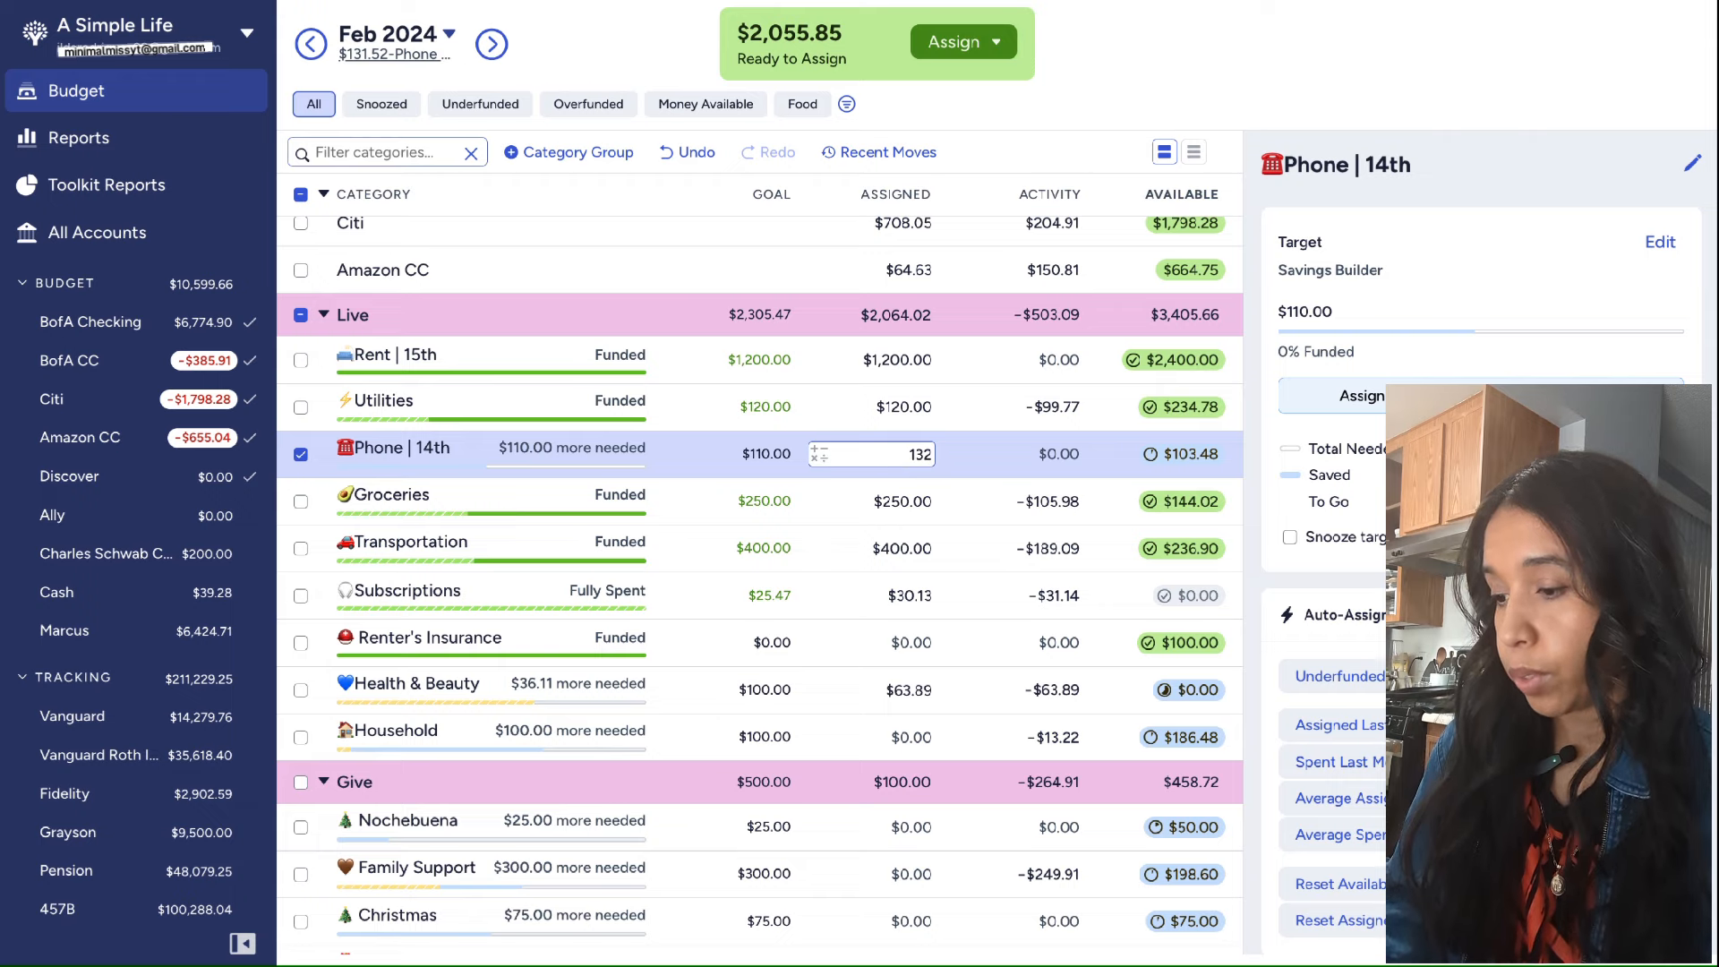
pyautogui.press('Return')
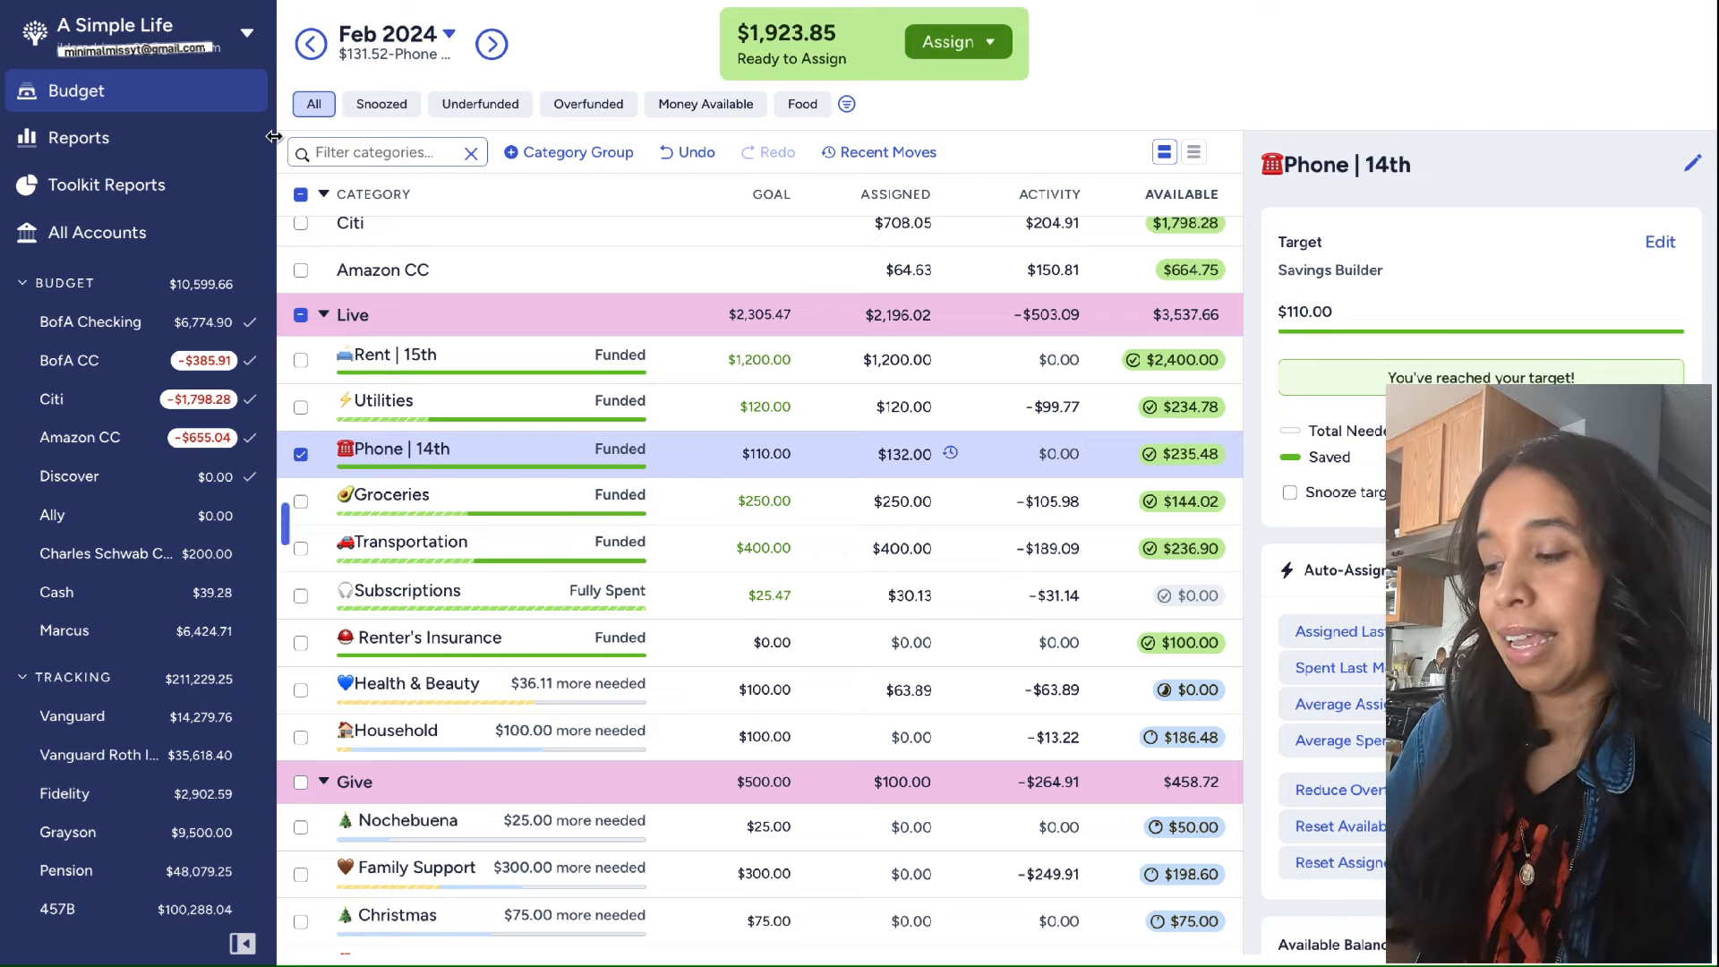
pyautogui.click(302, 455)
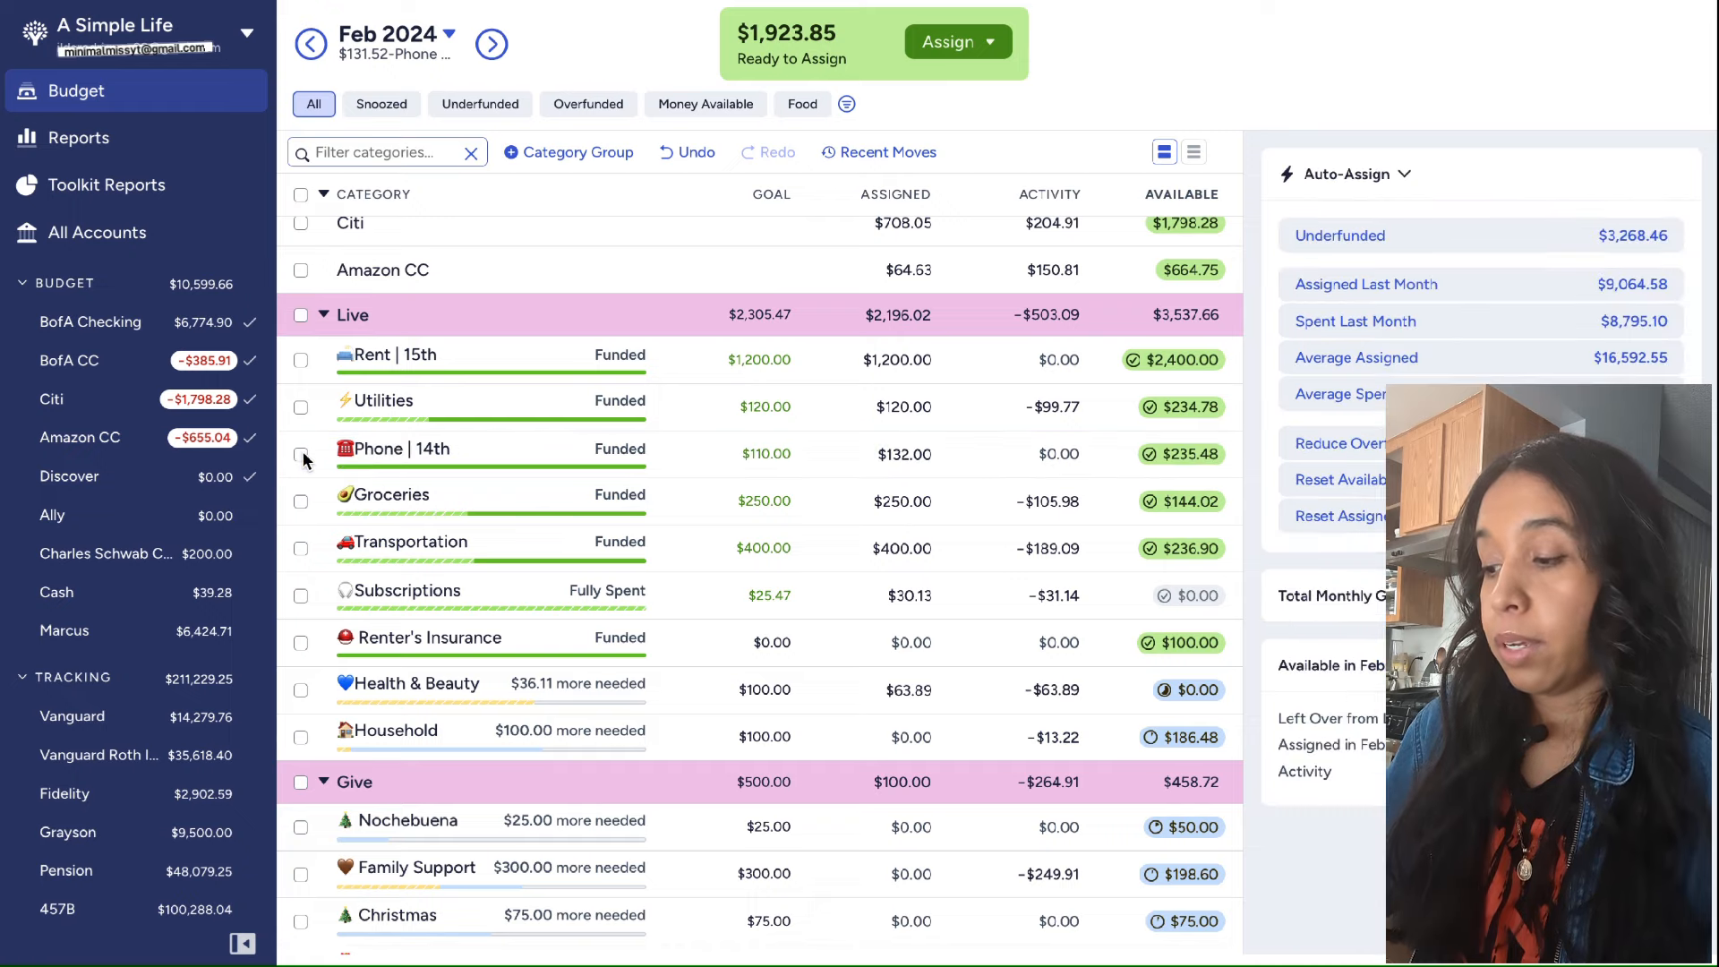
# Check the February note for the mileage amount and add $39 to the Transportation category's assigned amount
pyautogui.scroll(-1, 830, 486)
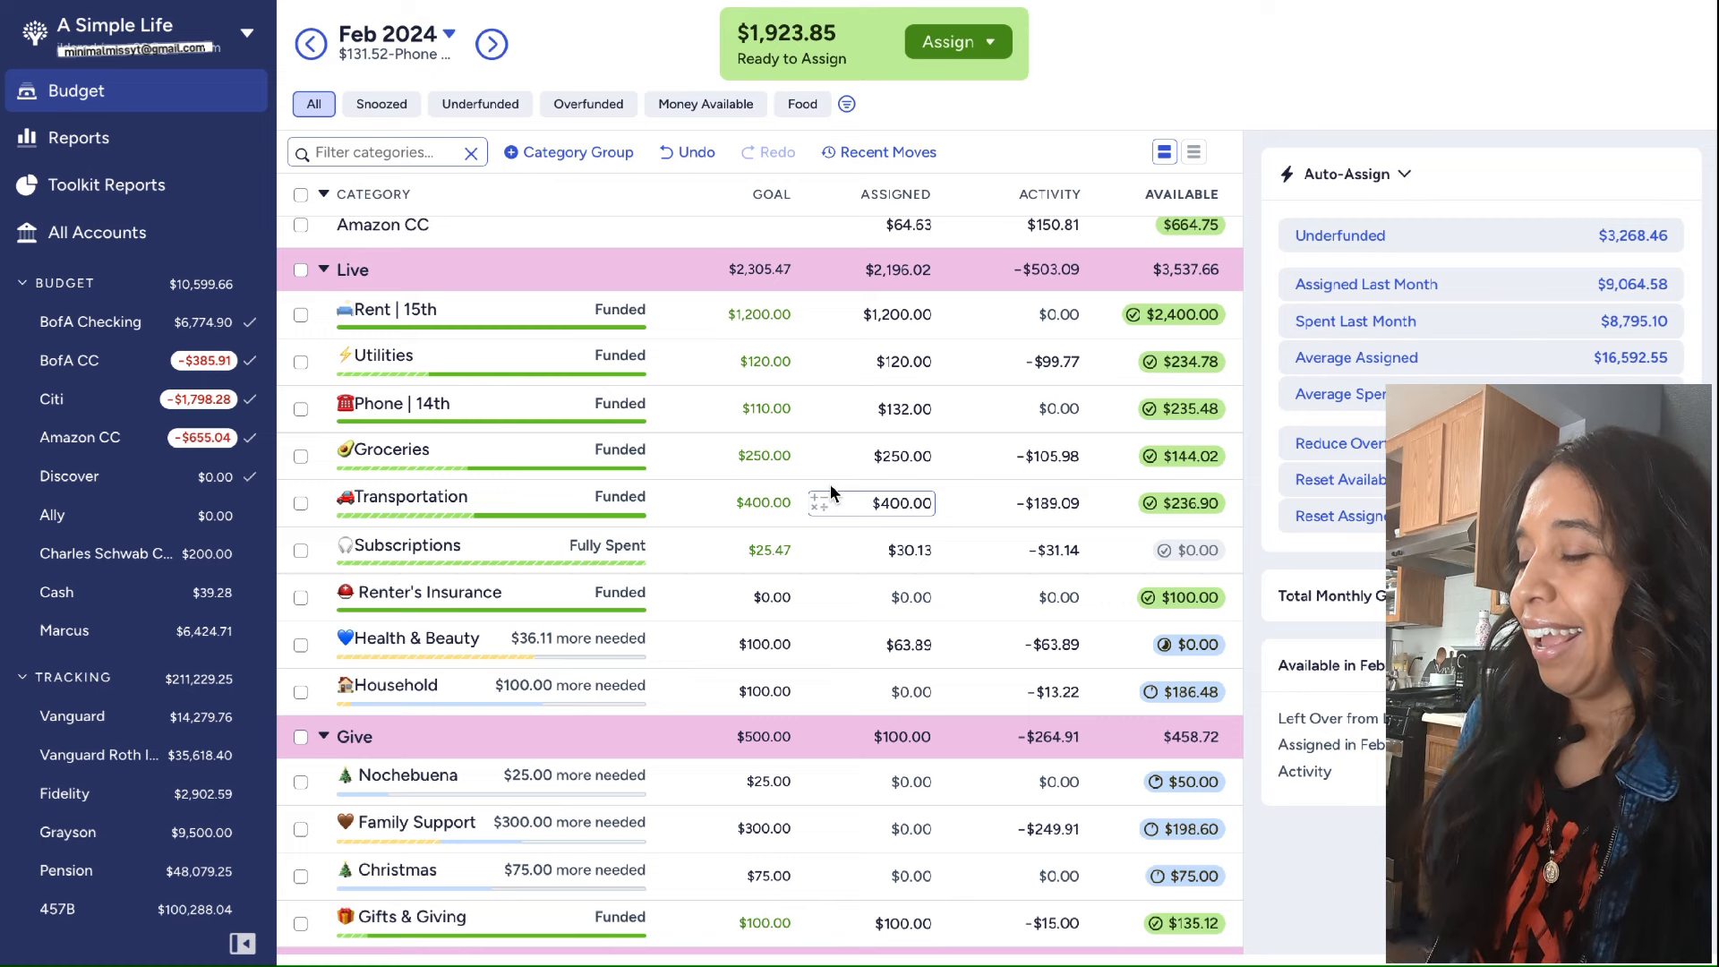
pyautogui.scroll(-2, 830, 483)
pyautogui.scroll(-1, 831, 485)
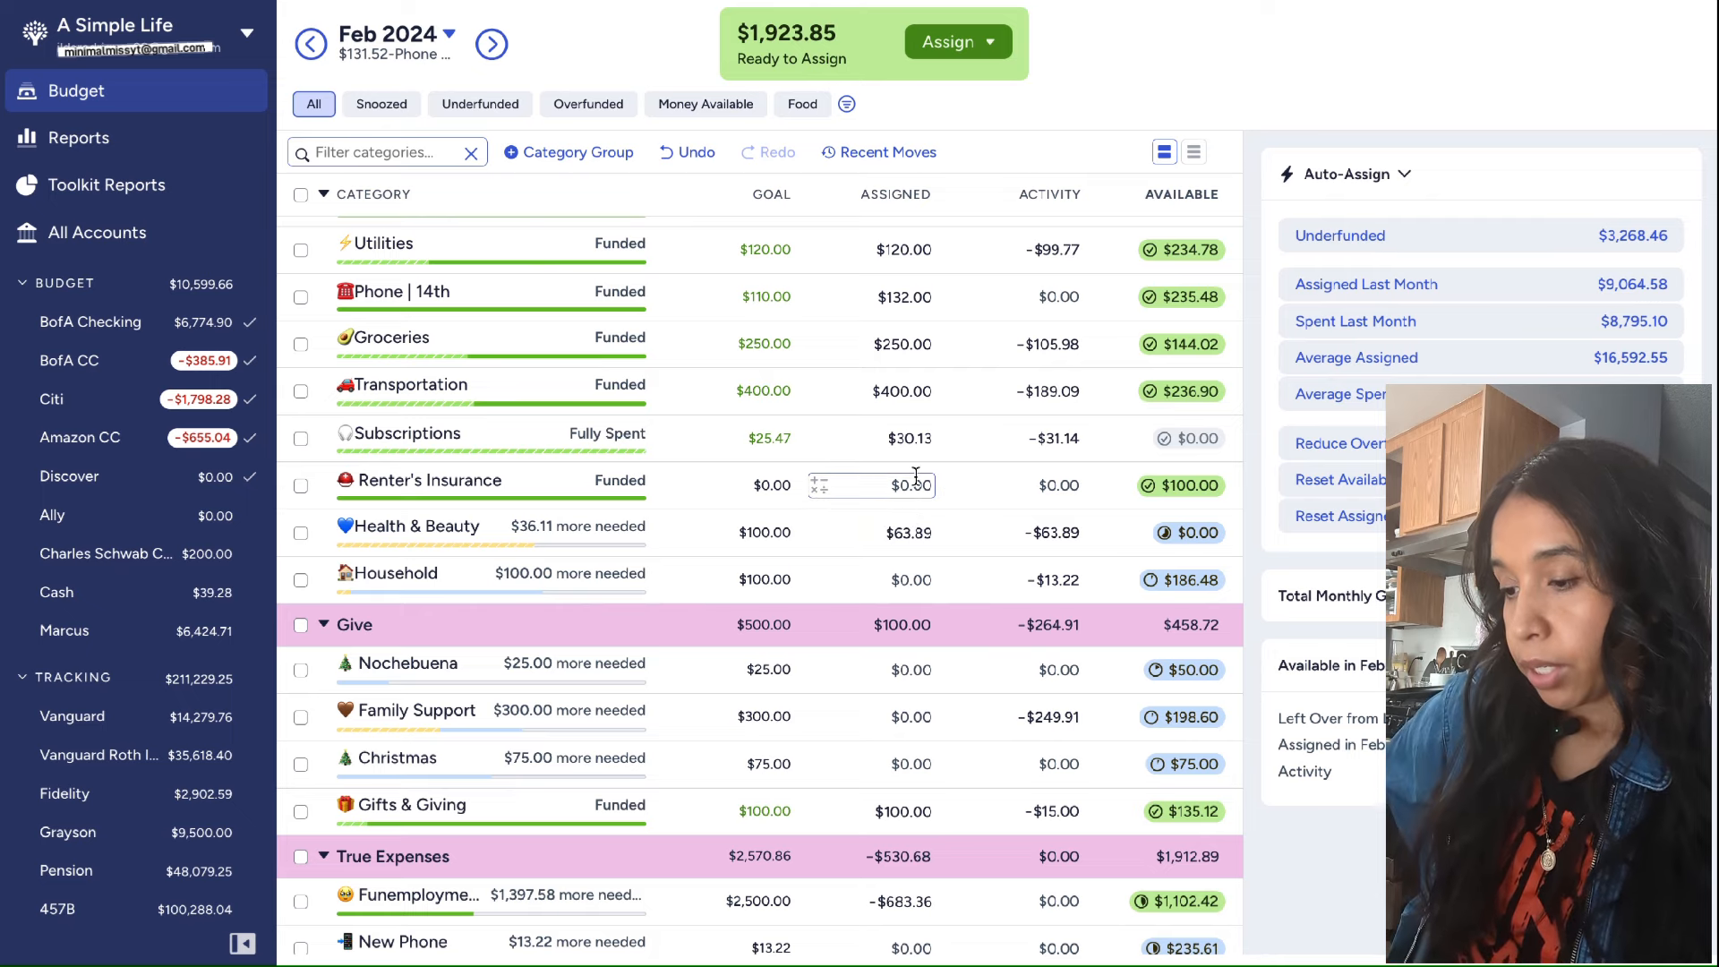
pyautogui.click(389, 52)
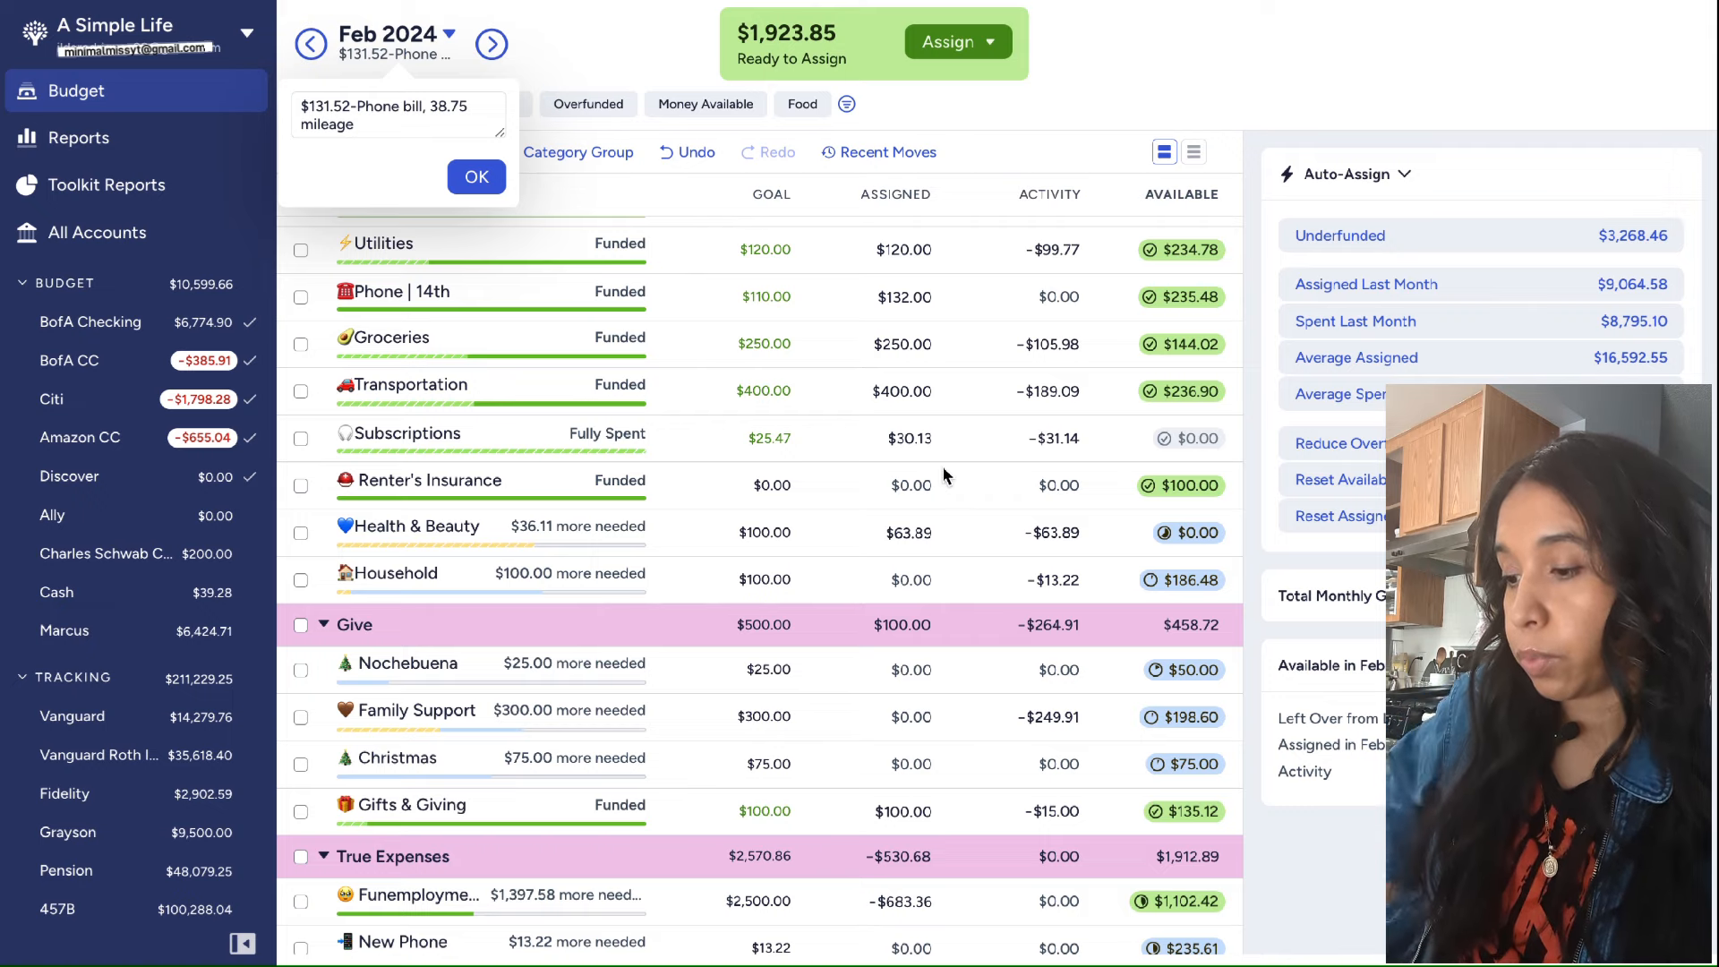
pyautogui.click(931, 396)
pyautogui.click(930, 396)
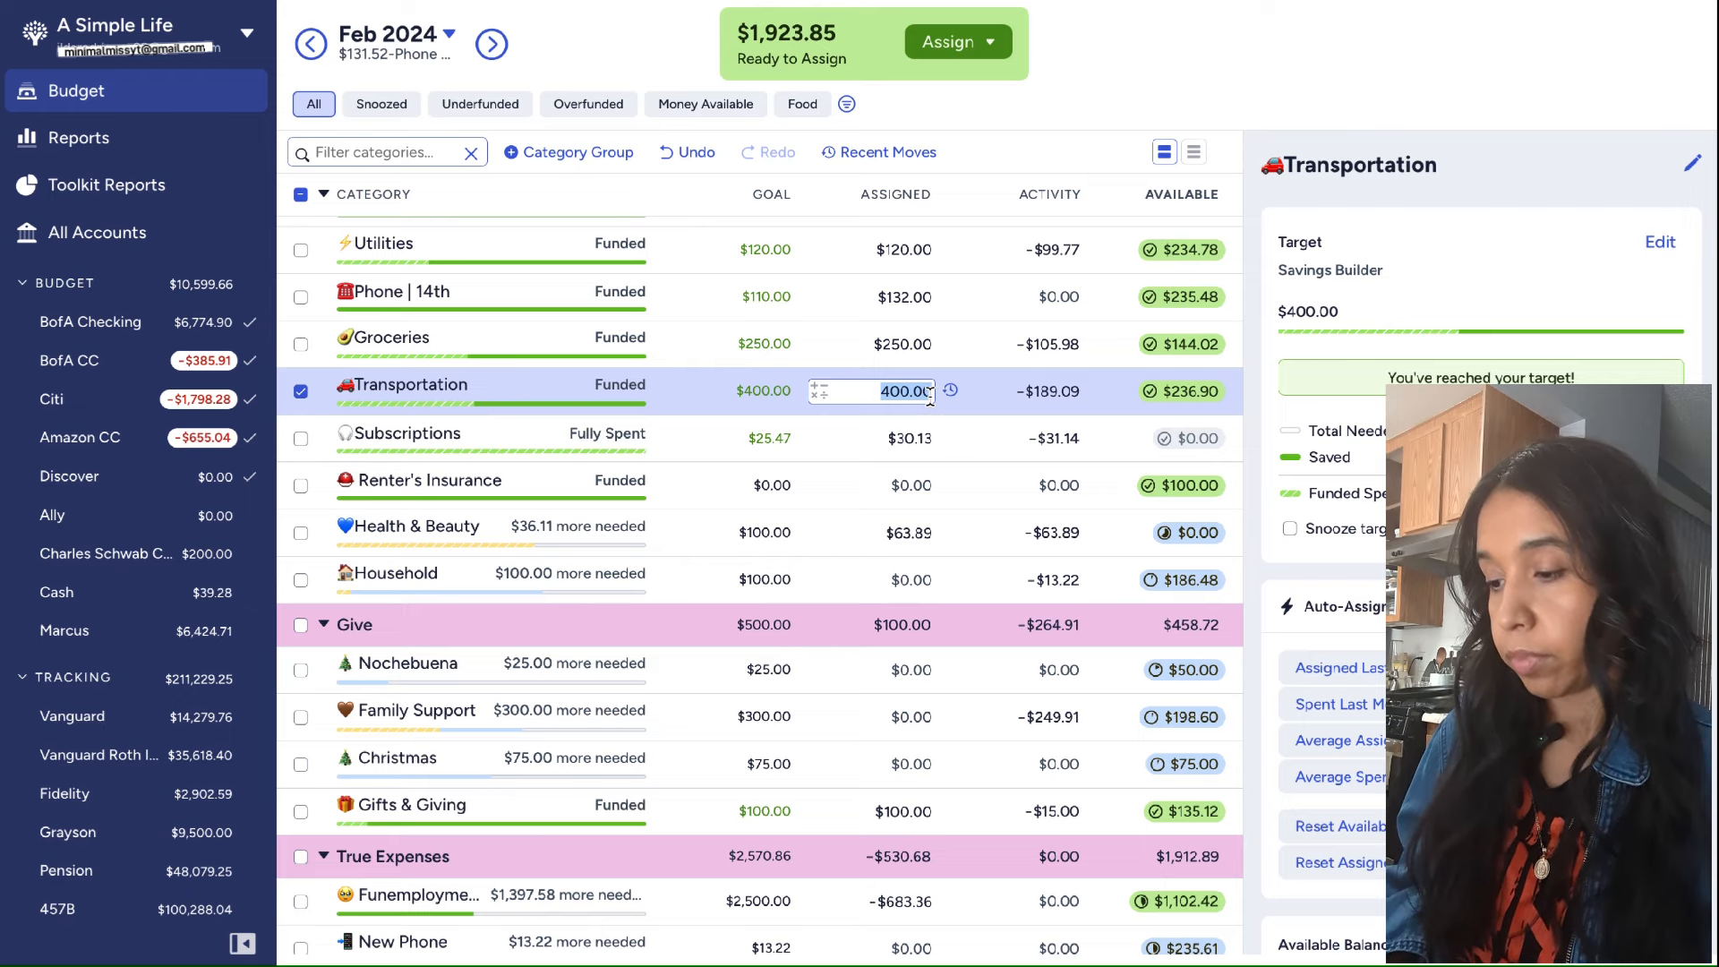
pyautogui.click(819, 401)
pyautogui.click(799, 450)
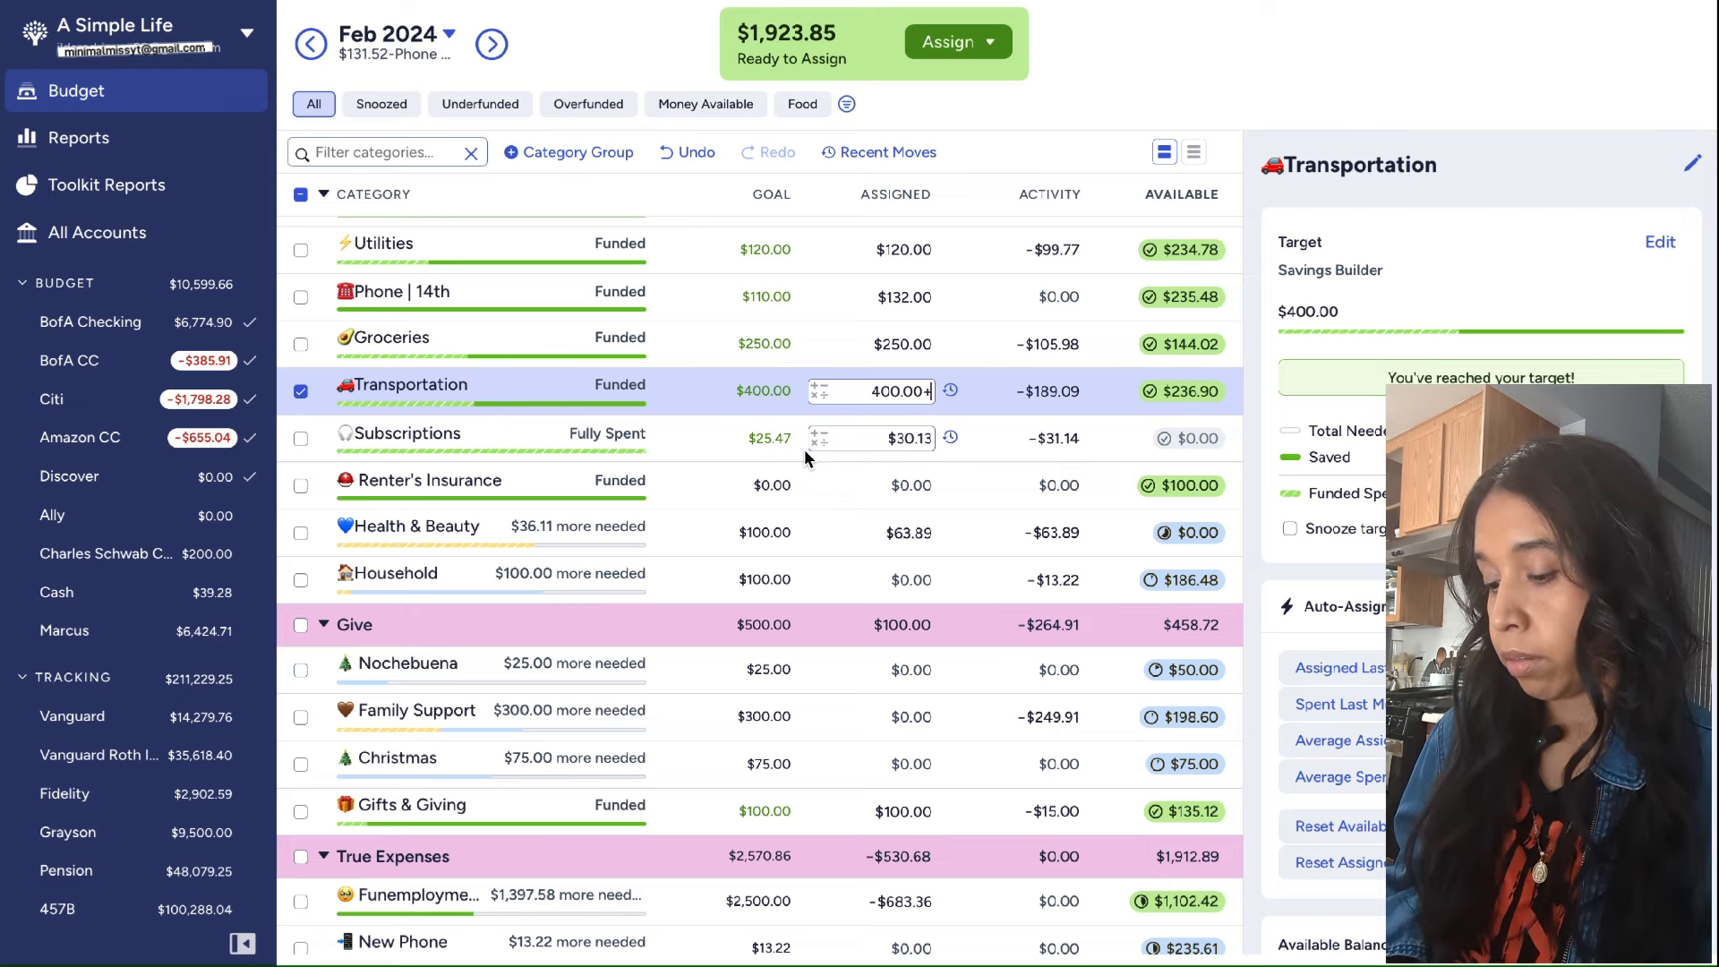
pyautogui.write('39')
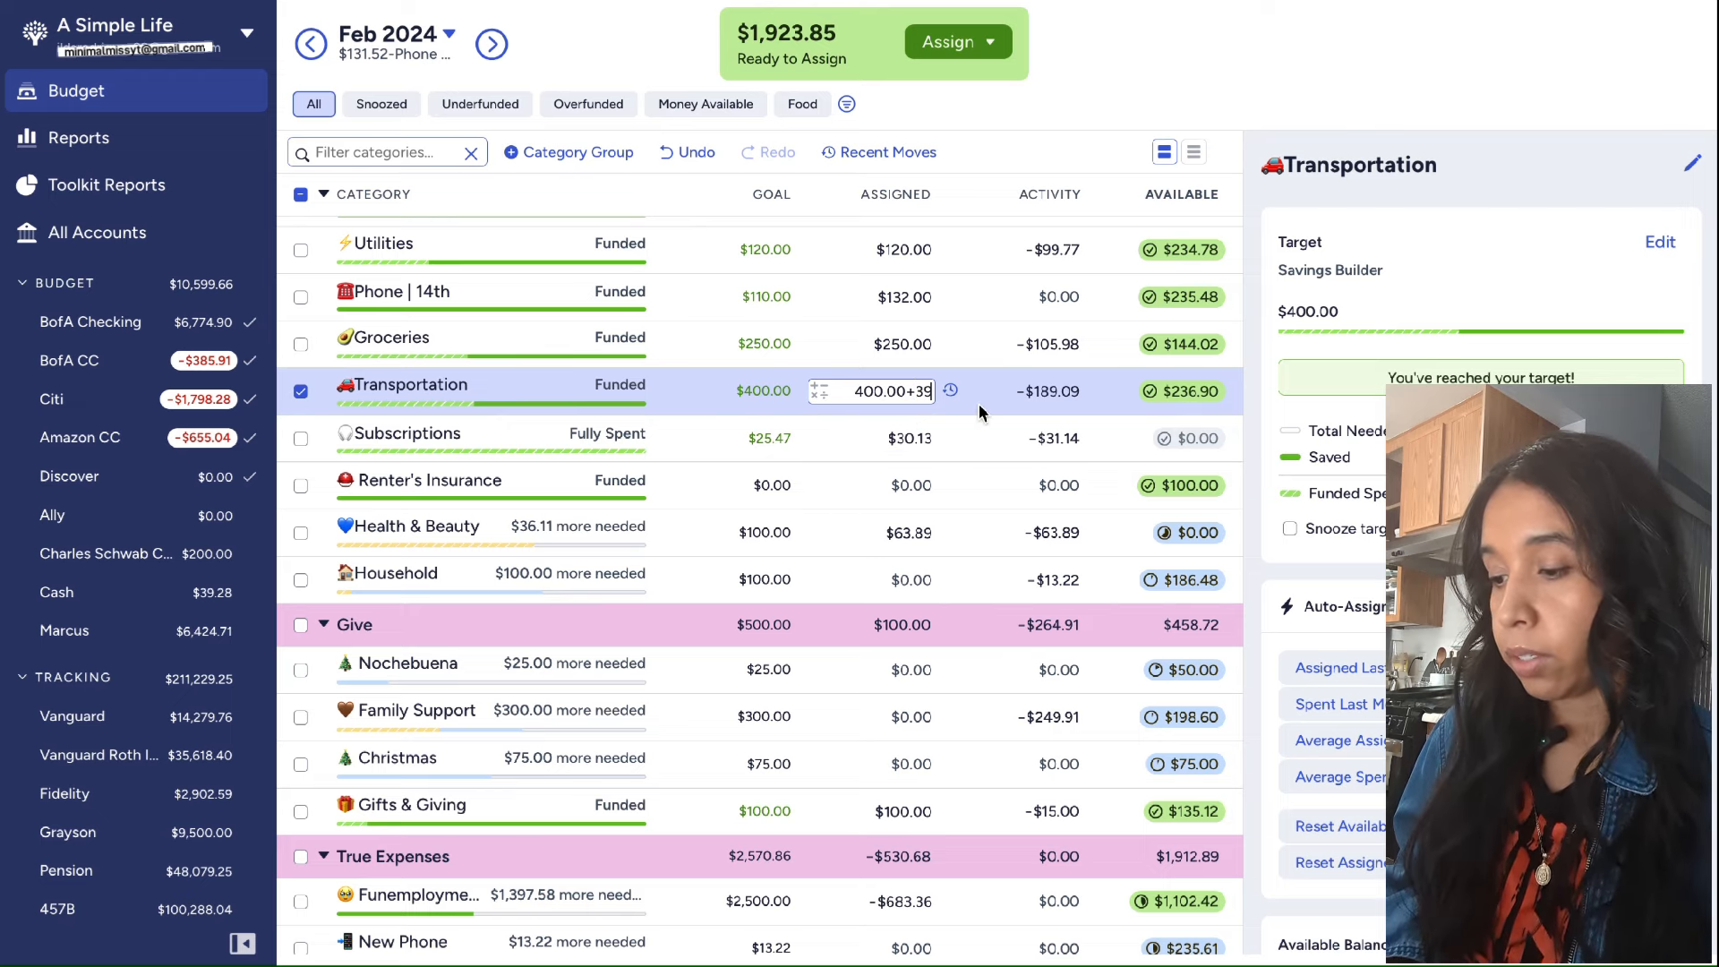
pyautogui.press('Return')
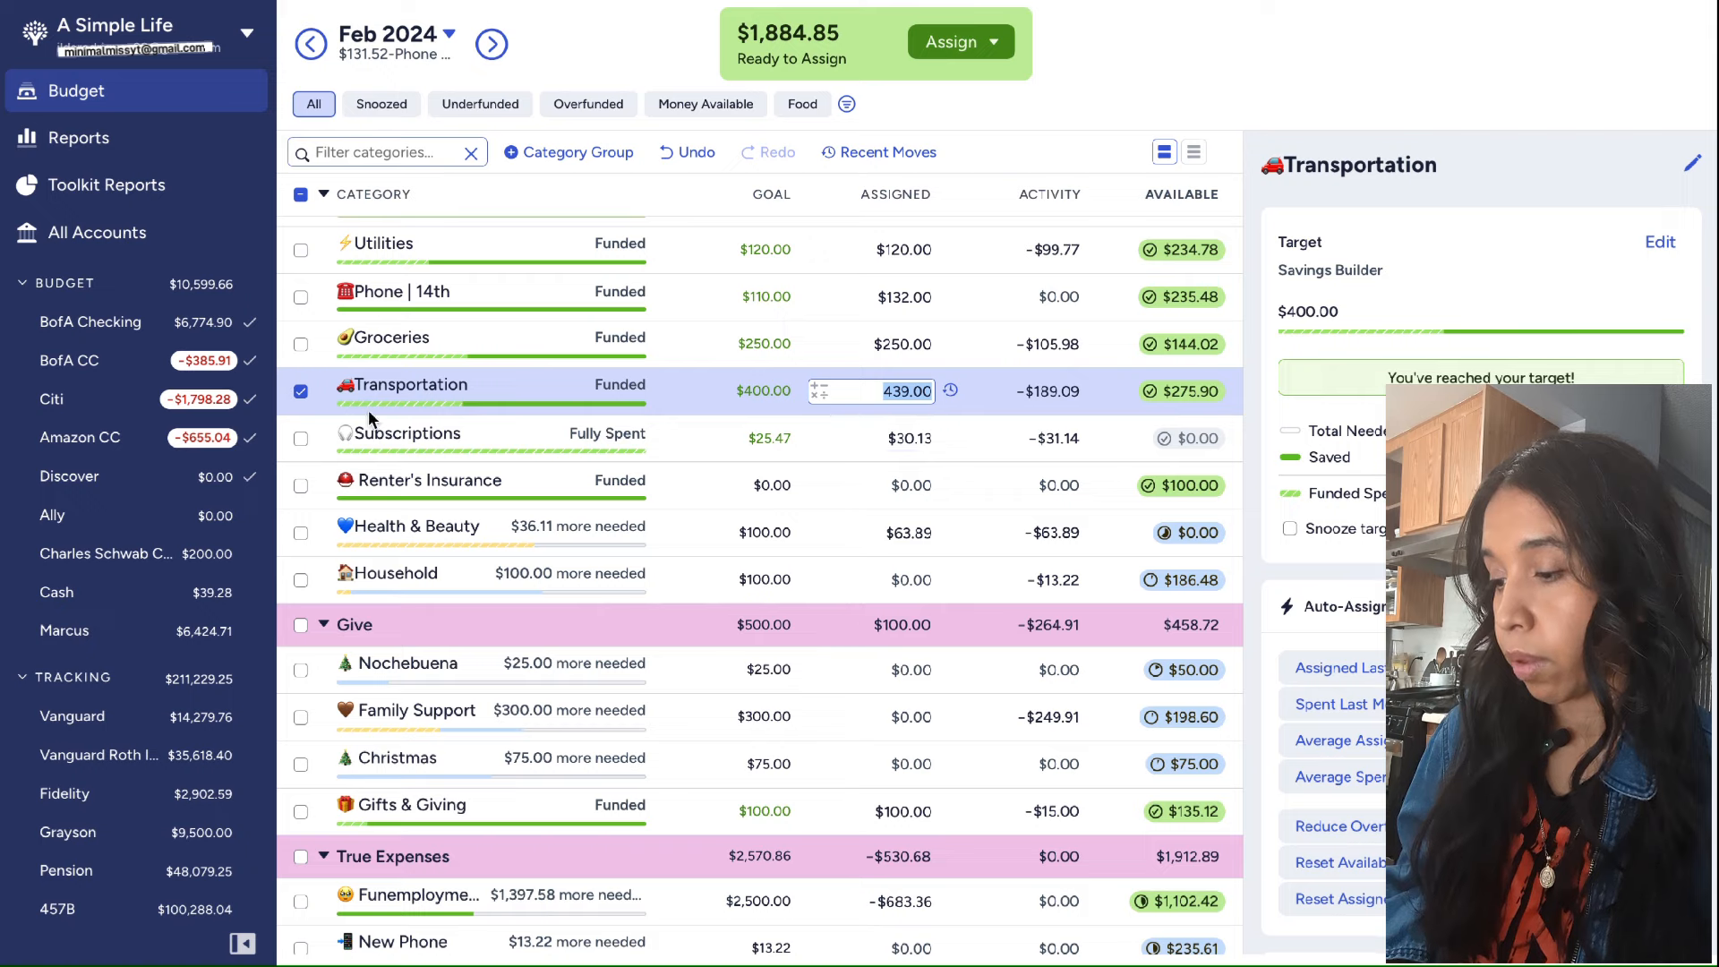
# Add $26.48 to the assigned amount of the Subscriptions category
pyautogui.click(905, 438)
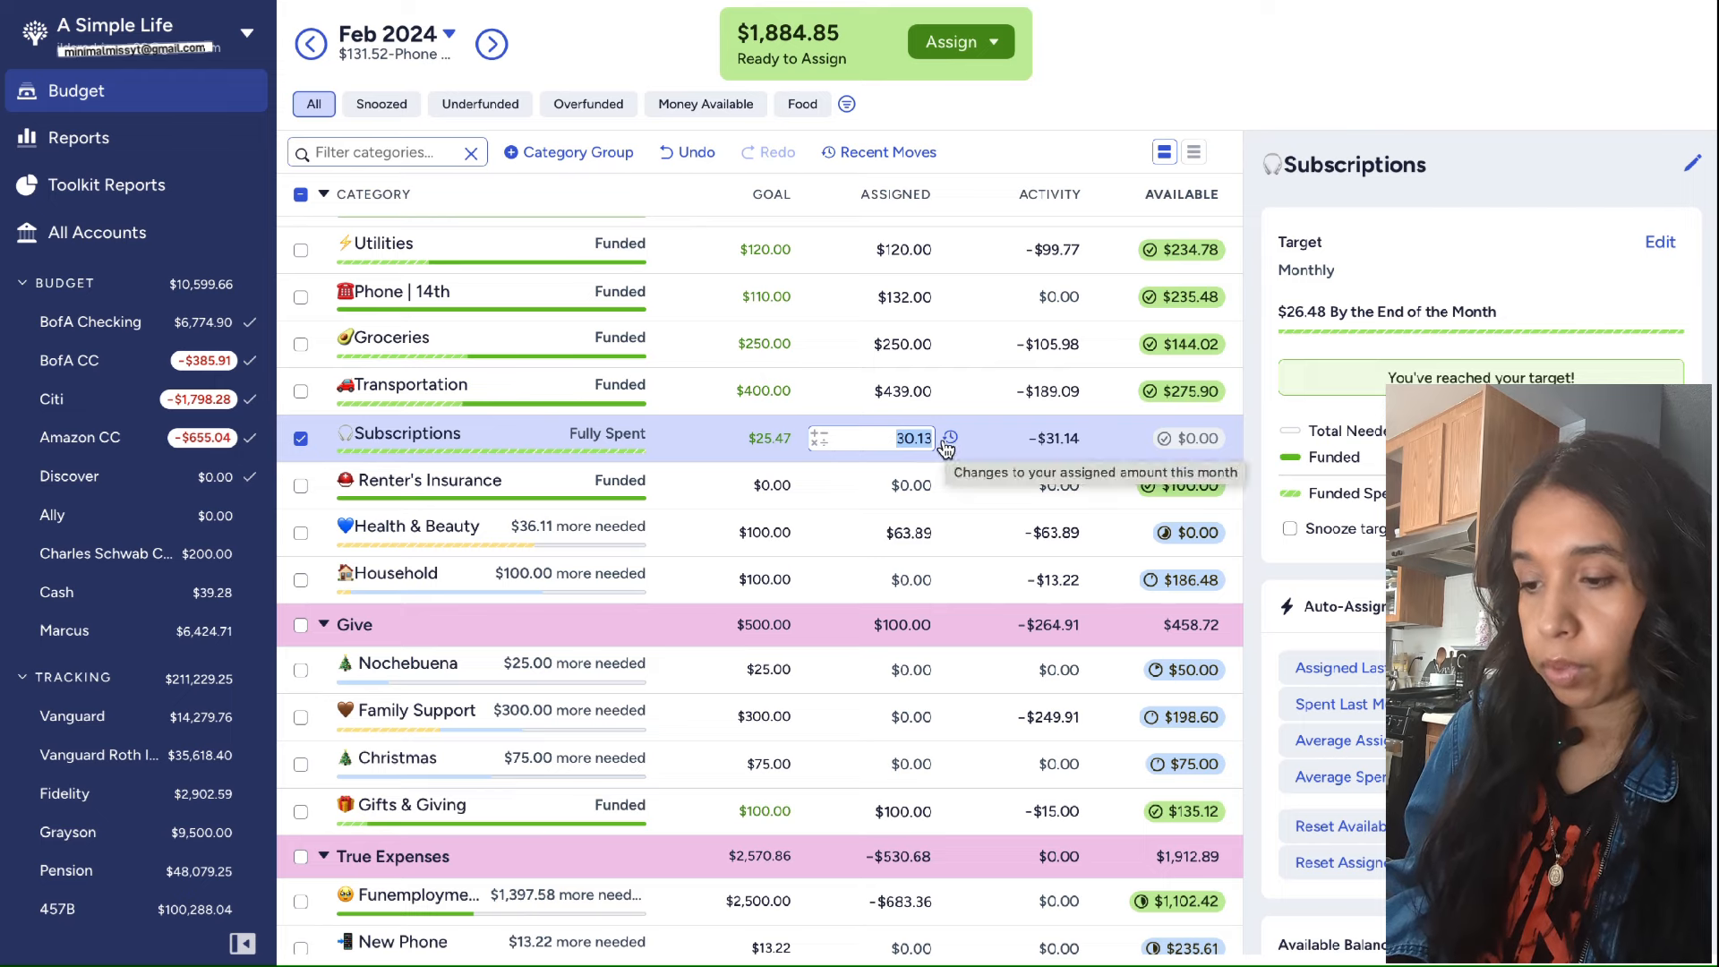
pyautogui.click(818, 440)
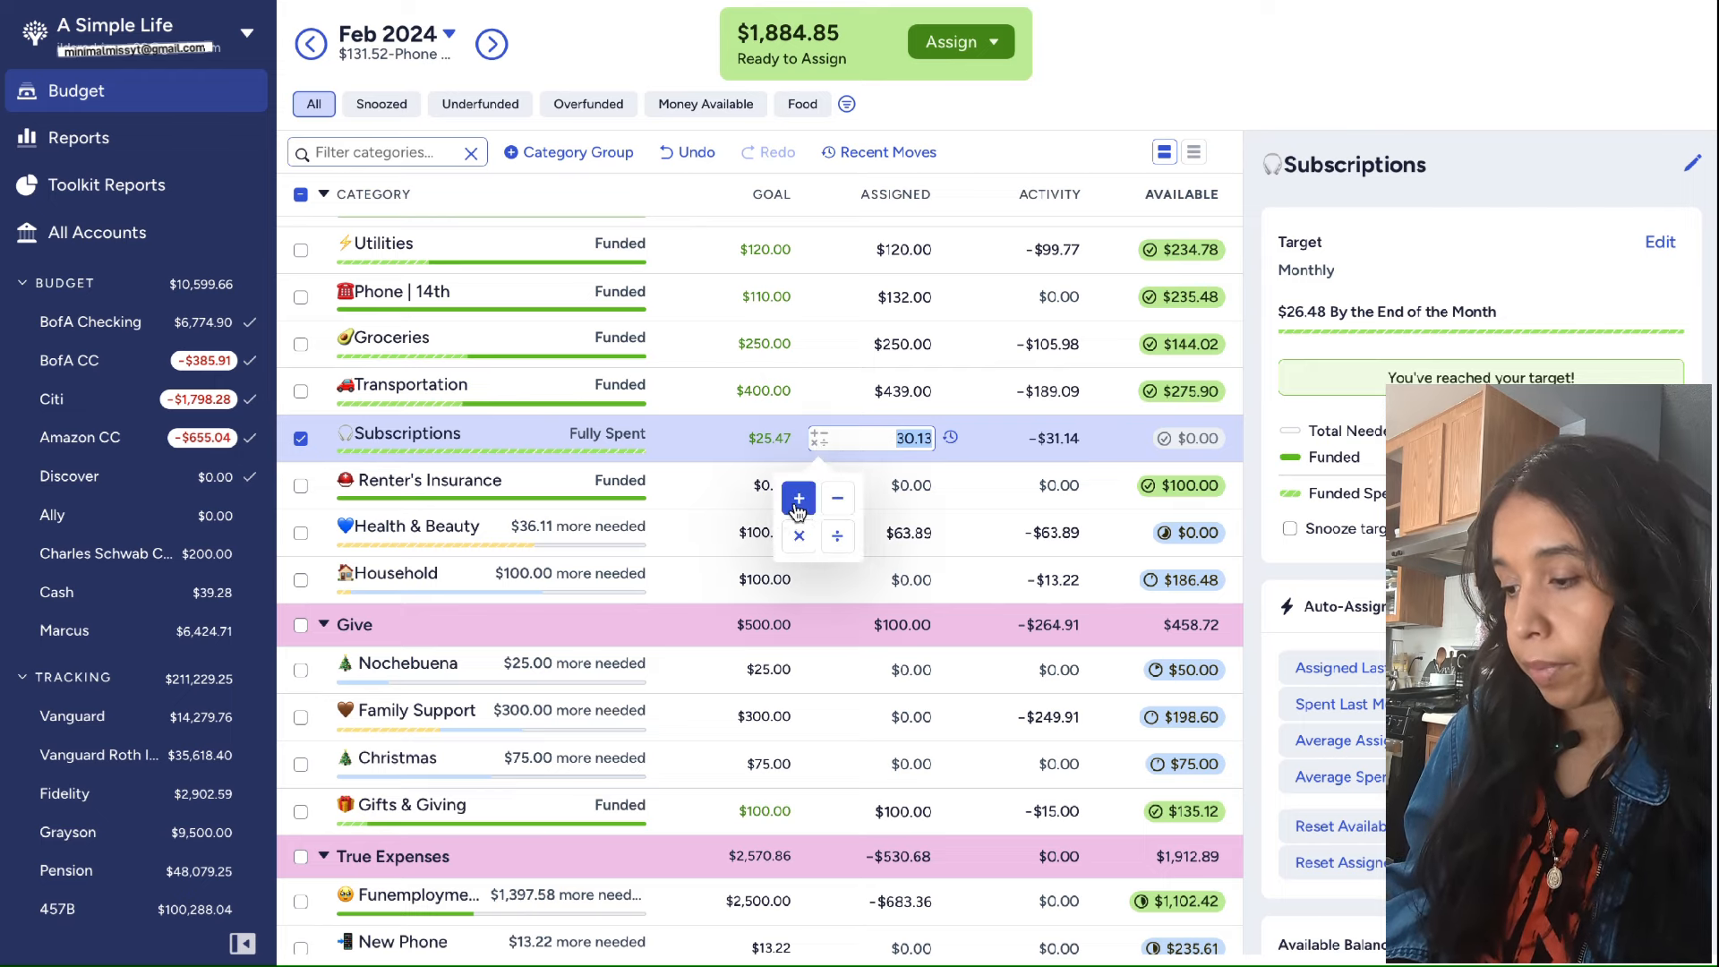
pyautogui.click(793, 502)
pyautogui.write('2')
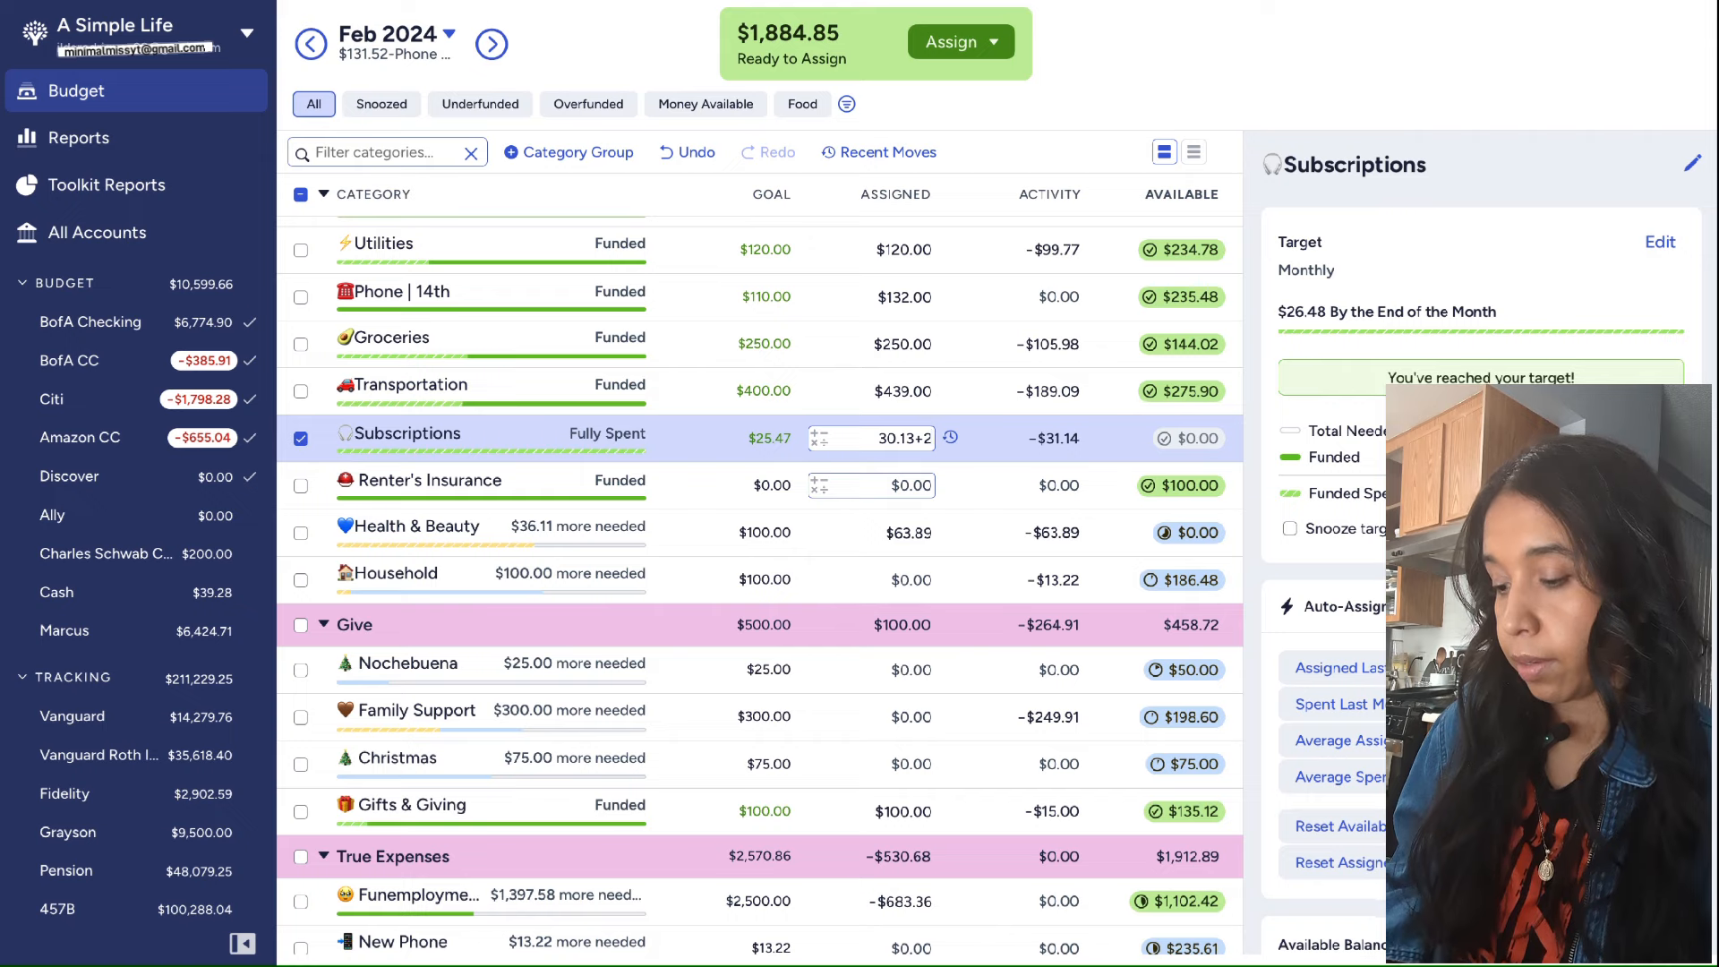
pyautogui.write('6.48')
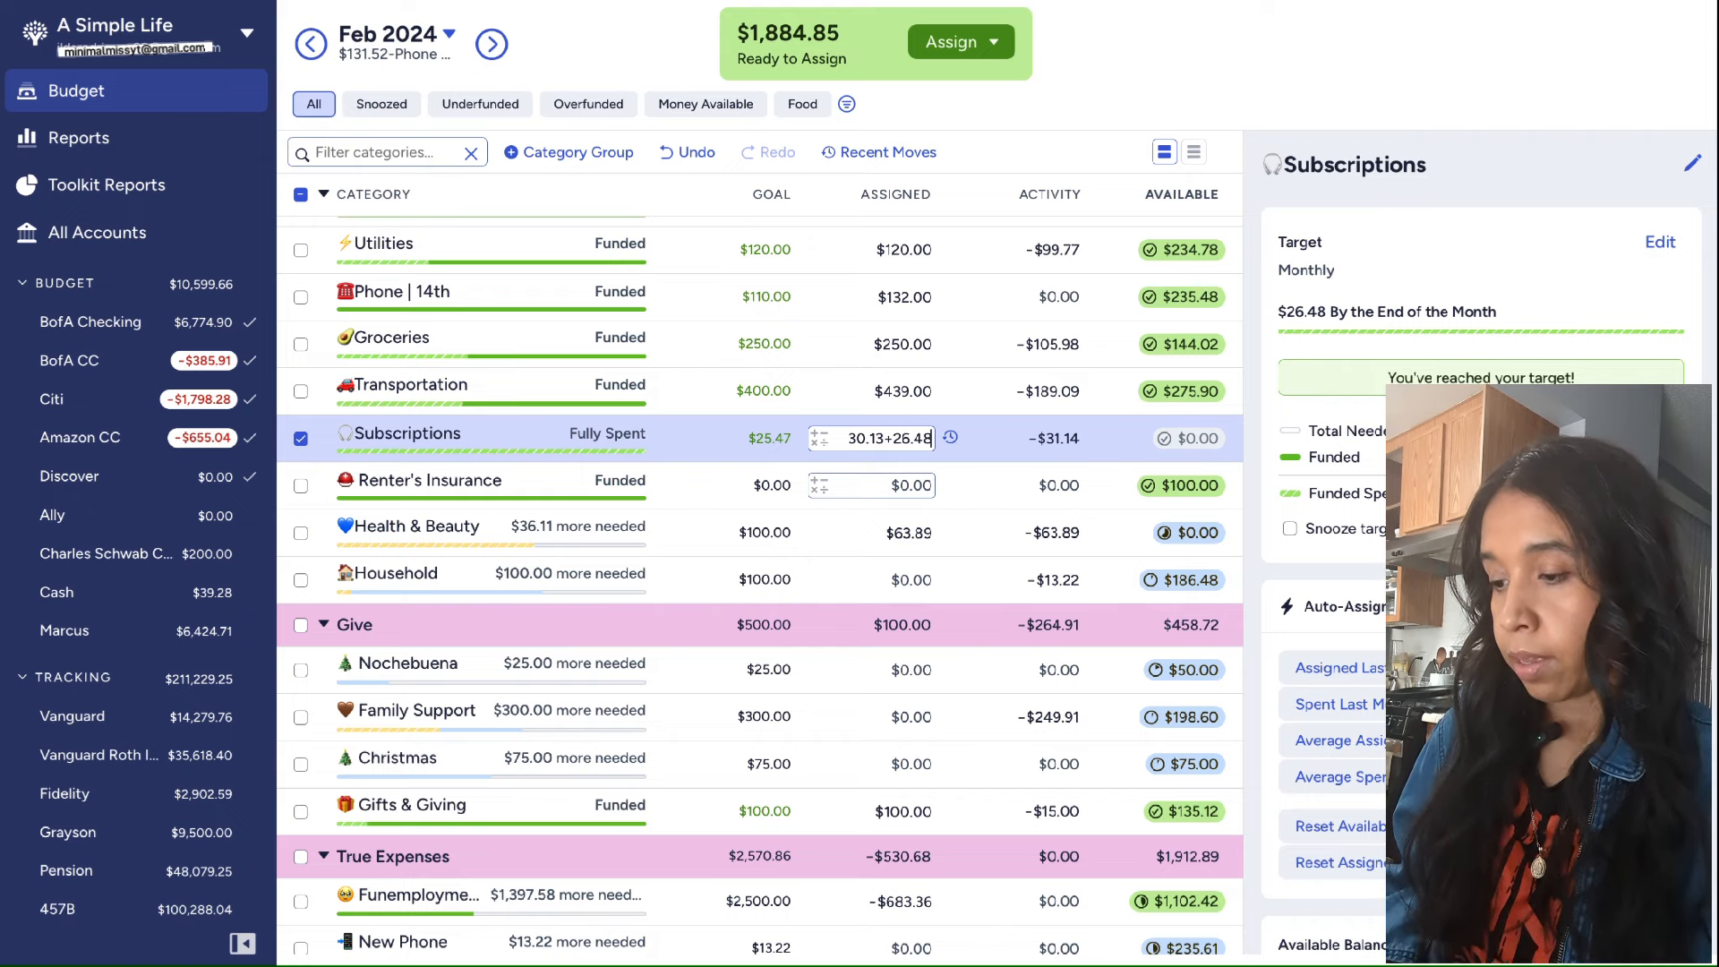
pyautogui.press('Return')
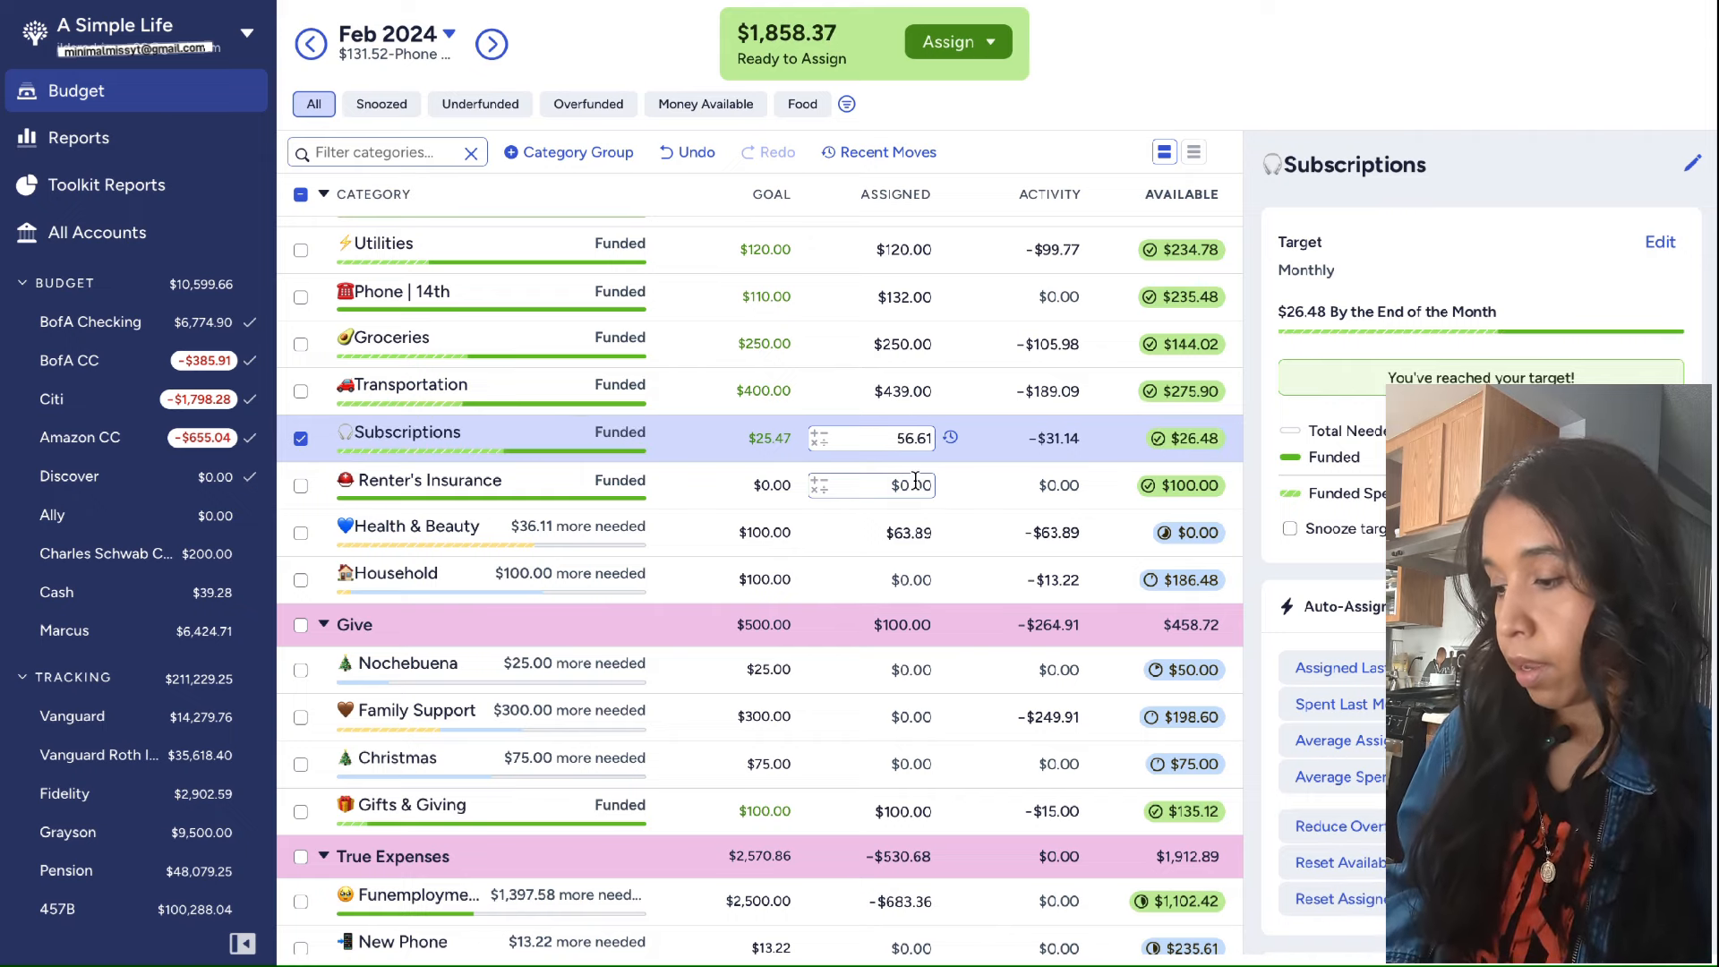
# Set the assigned amount of the Health & Beauty category to $100 for February
pyautogui.click(915, 481)
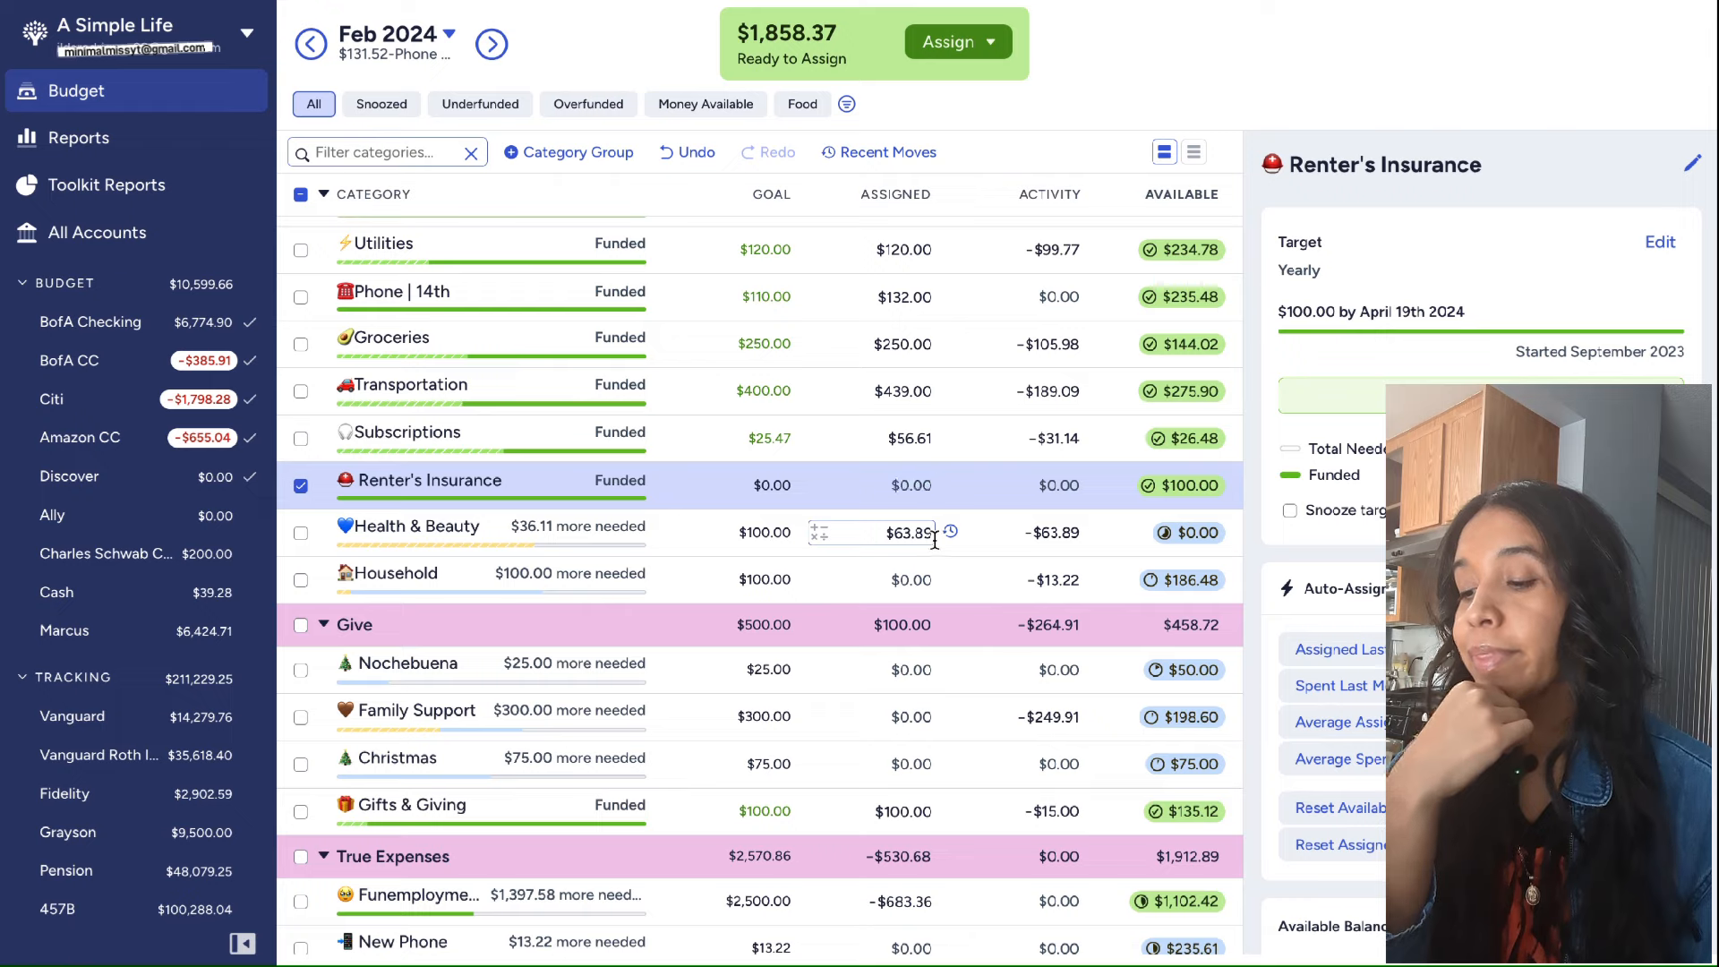
pyautogui.click(931, 535)
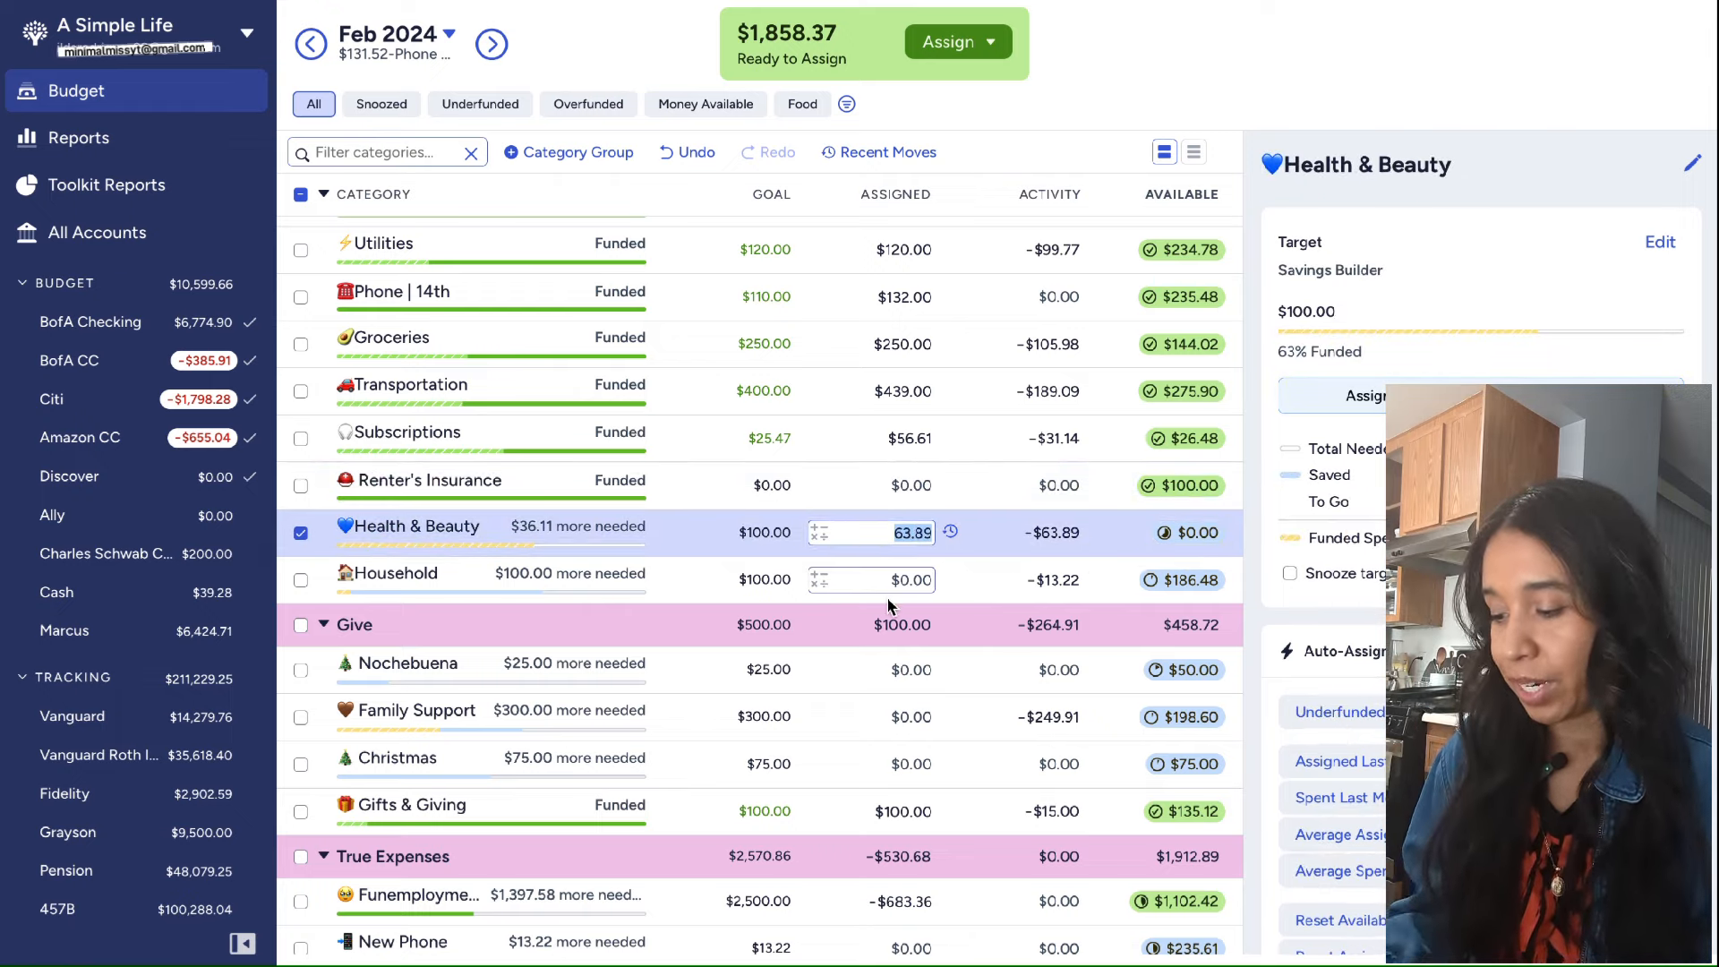
pyautogui.write('100')
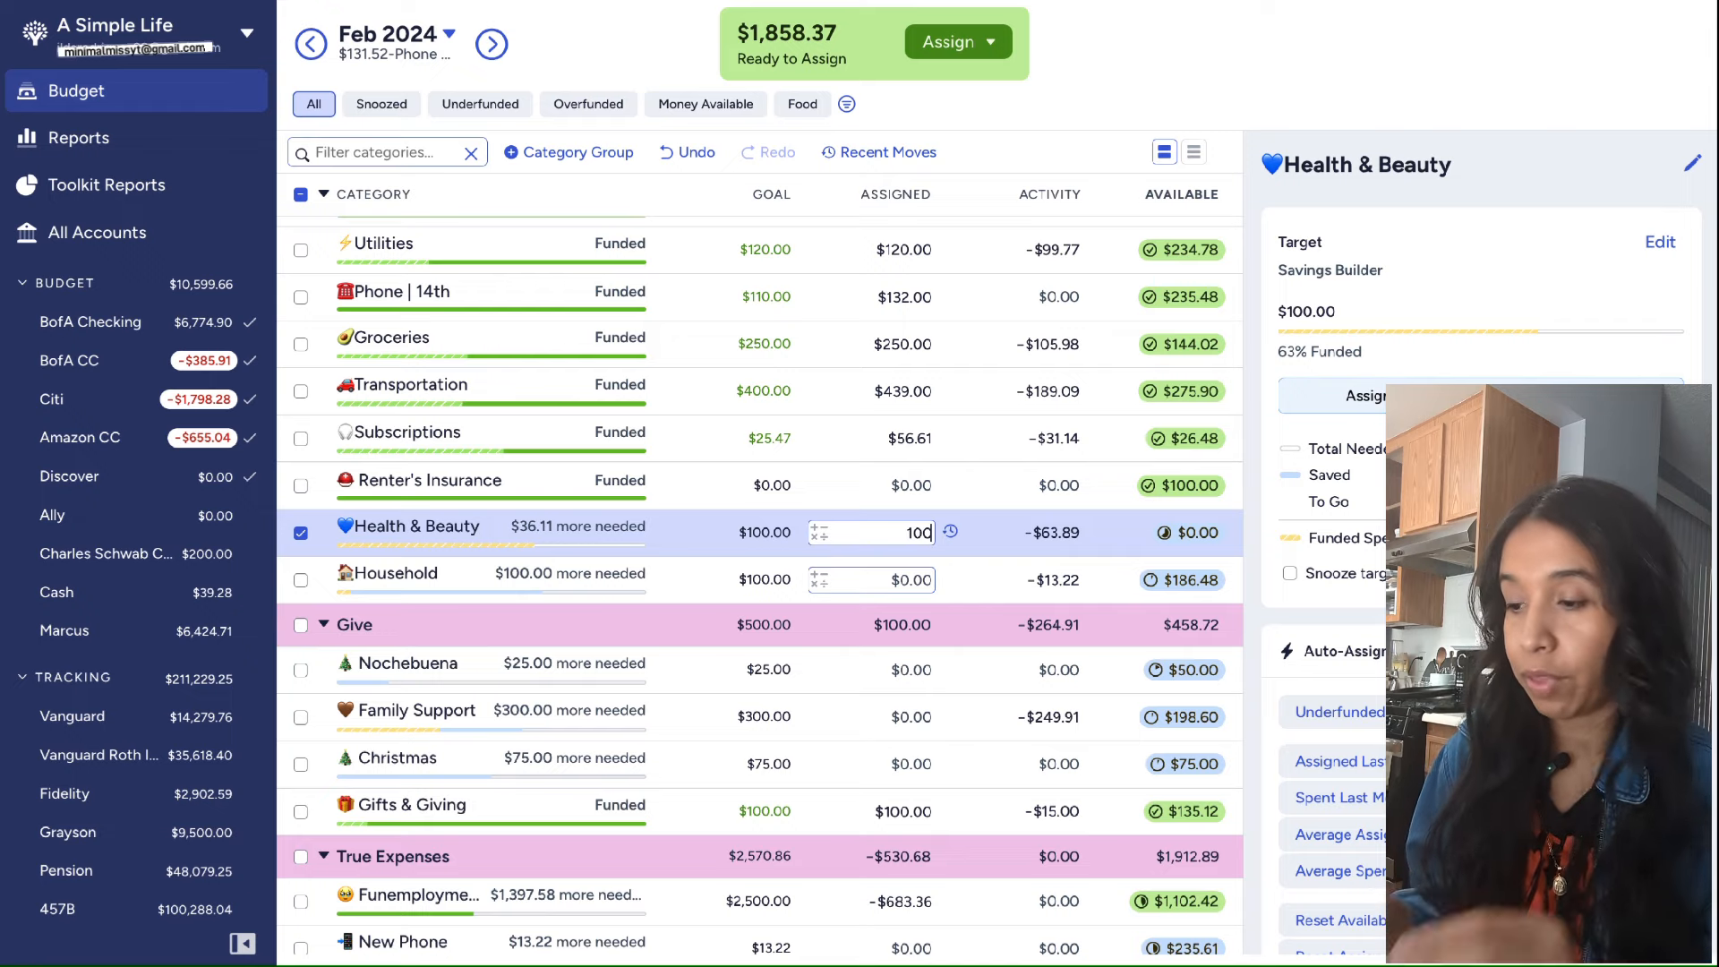
pyautogui.press('Return')
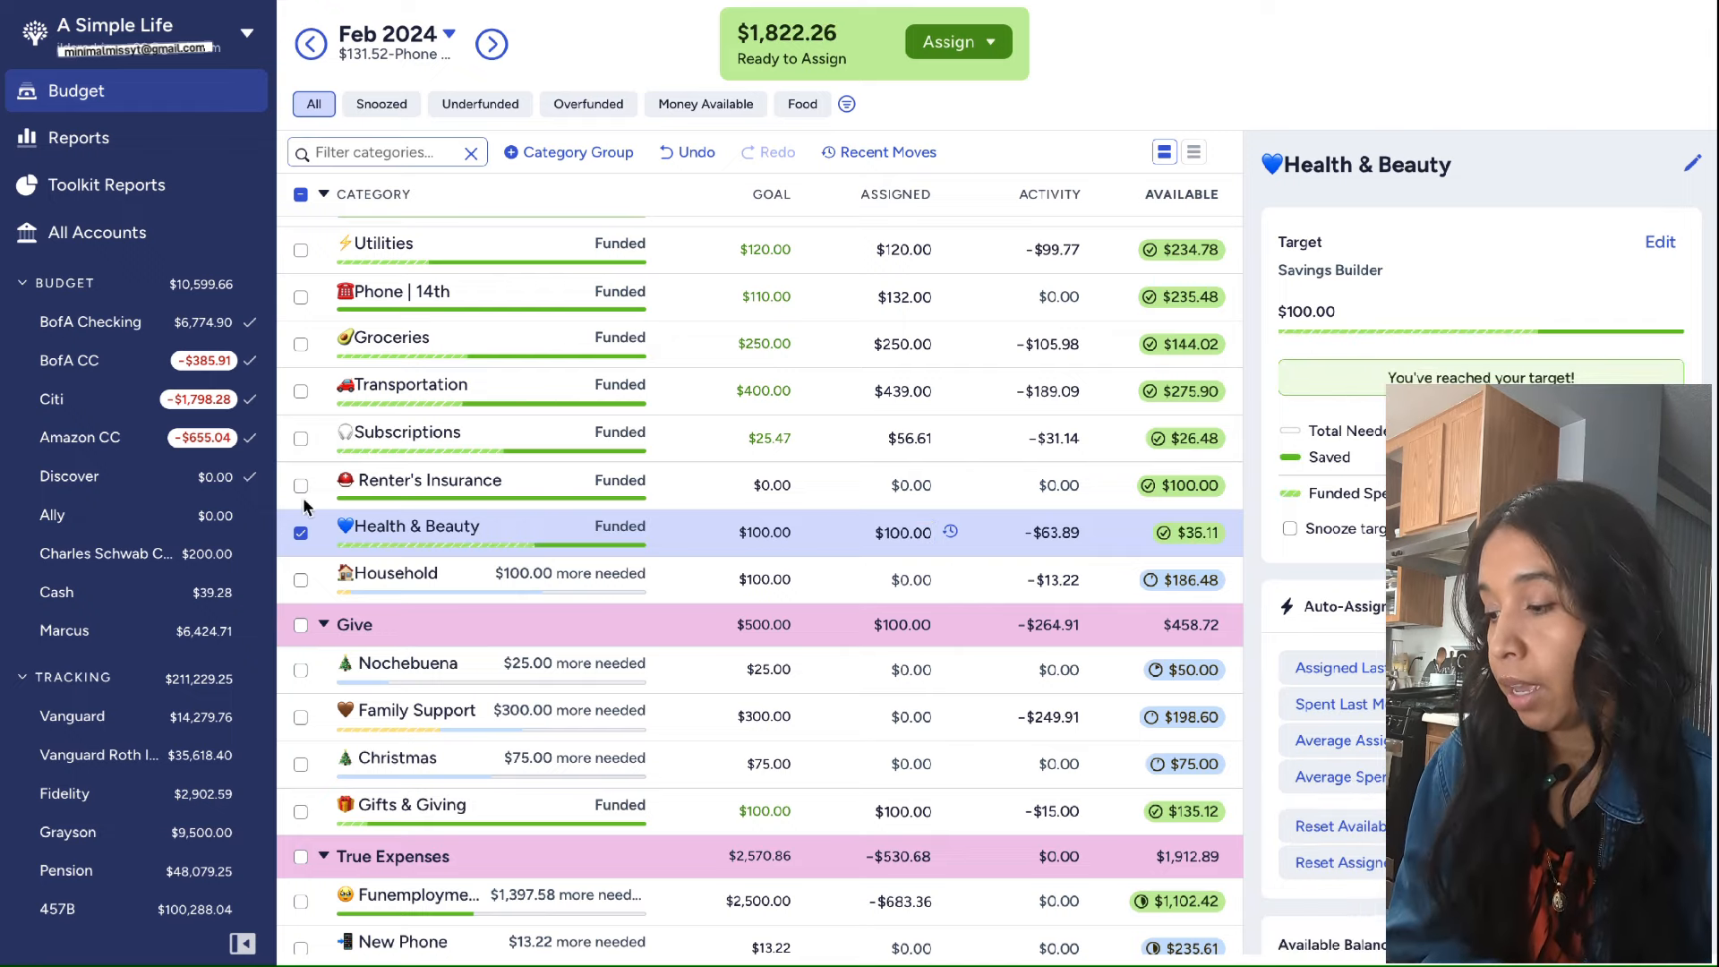
pyautogui.click(302, 532)
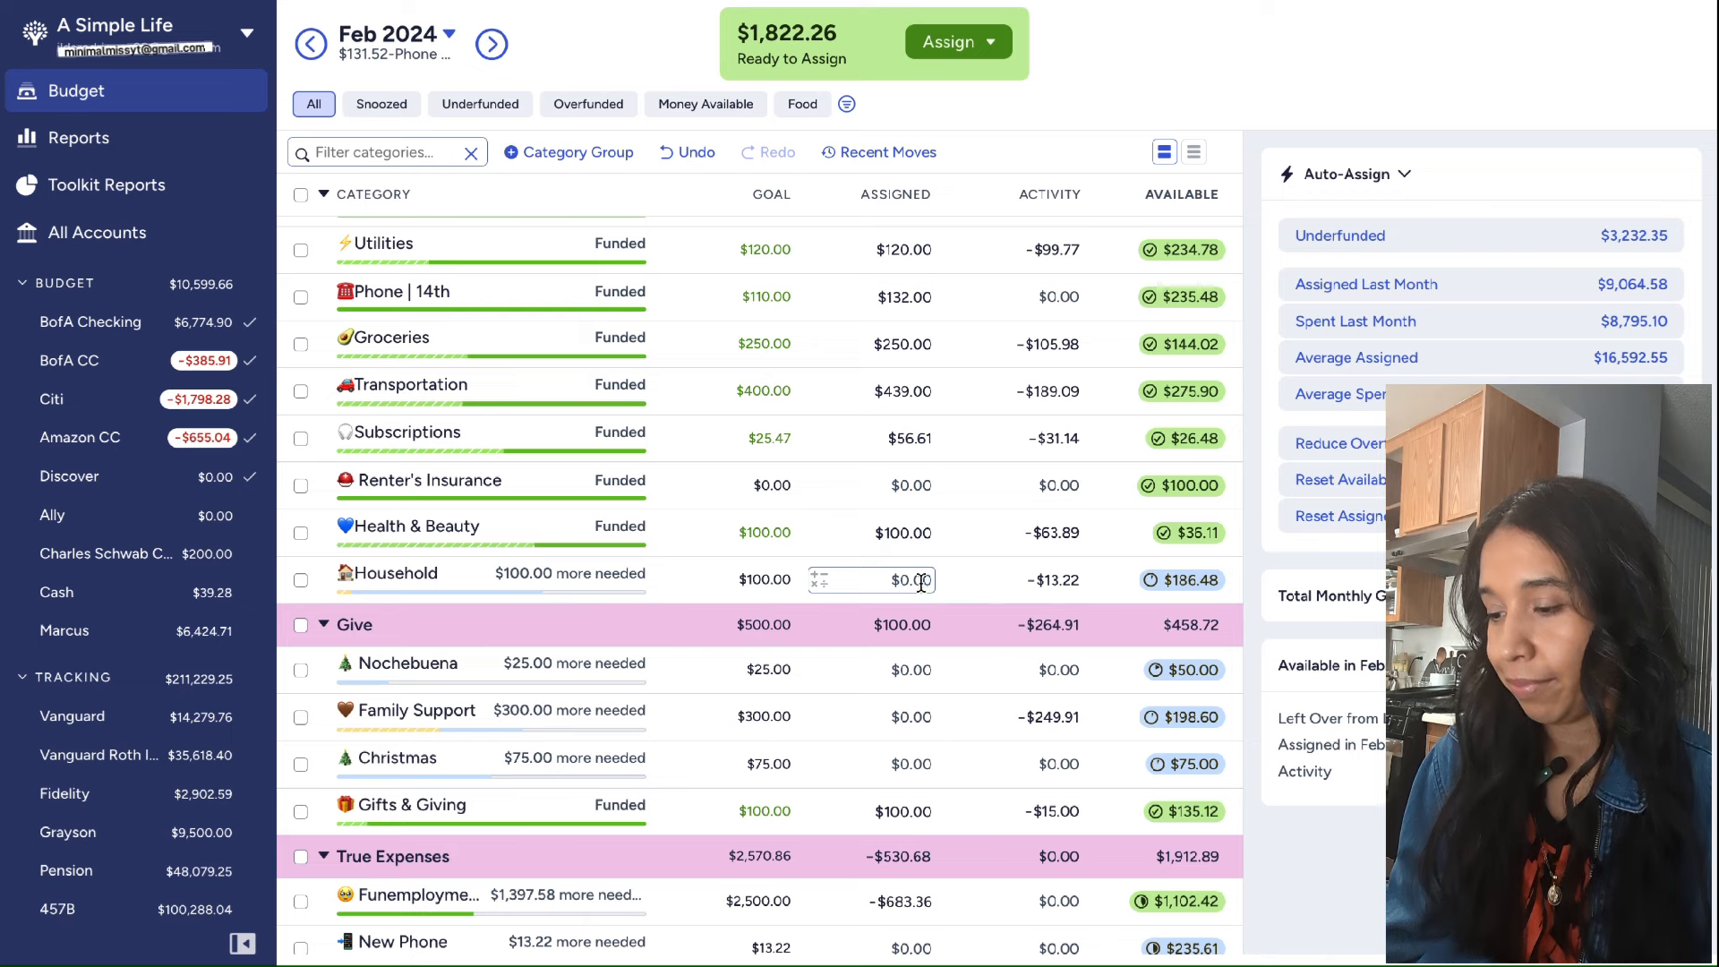
# Assign $100 to the Household category in the Live group
pyautogui.click(921, 582)
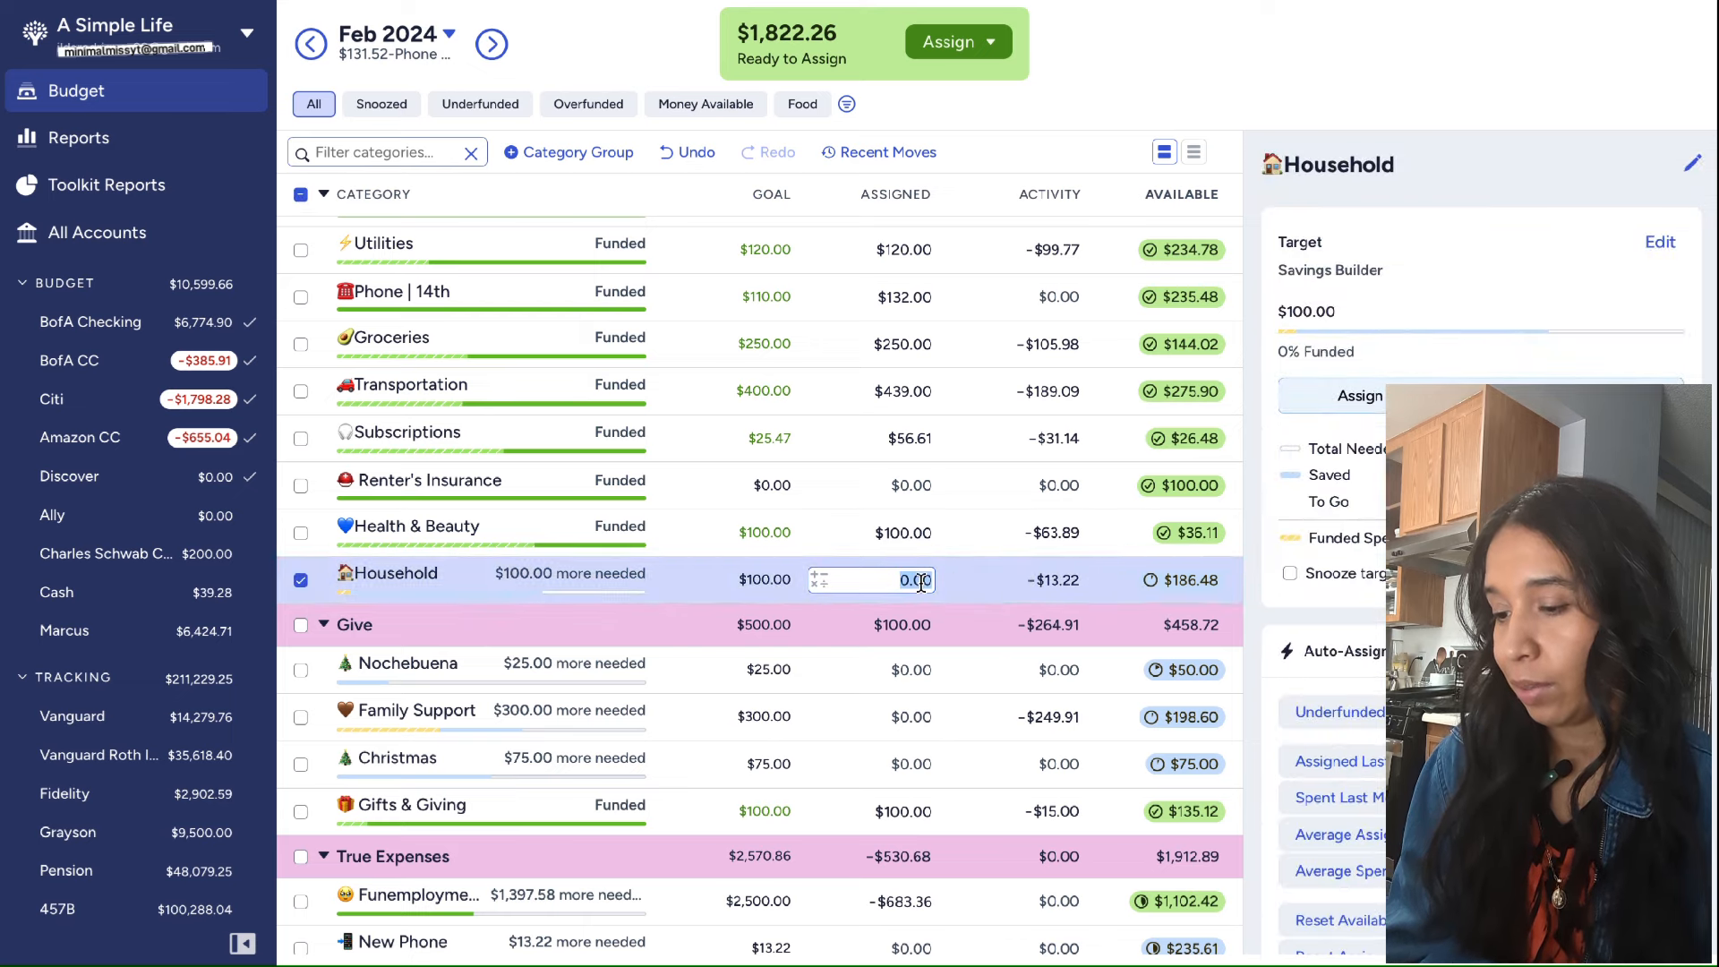
pyautogui.write('100')
pyautogui.press('Return')
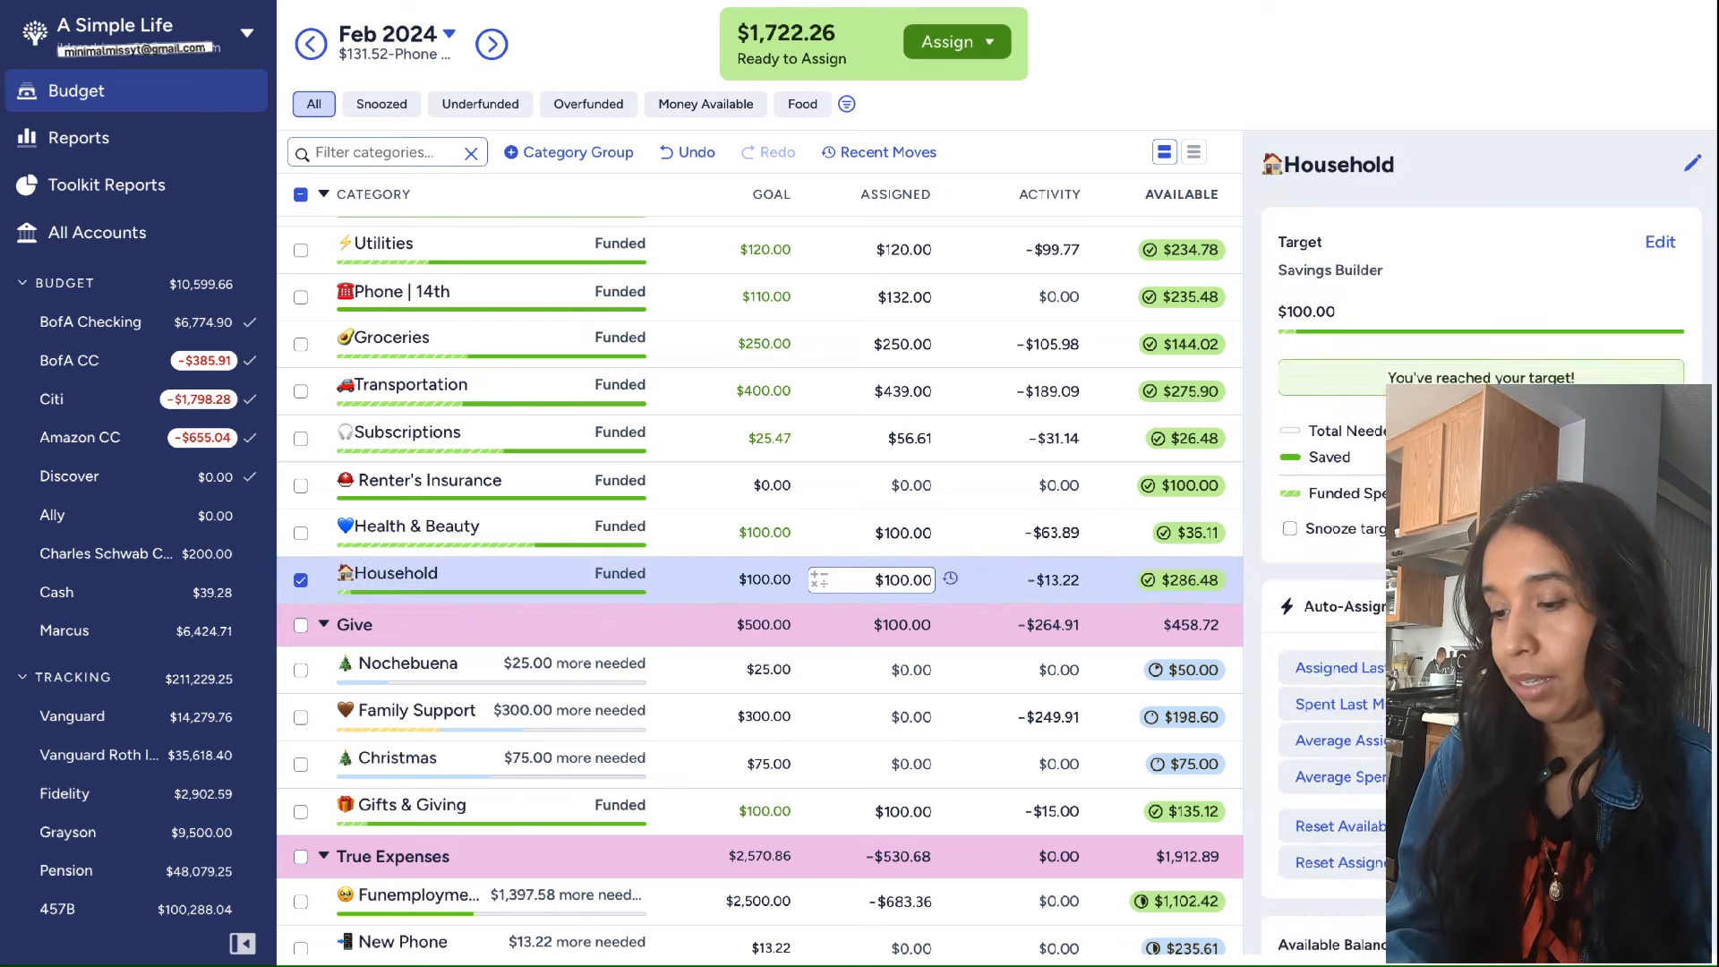
pyautogui.click(301, 580)
# Assign $25 to Nochebuena and $300 to Family Support in the Give group
pyautogui.scroll(-2, 588, 643)
pyautogui.click(884, 484)
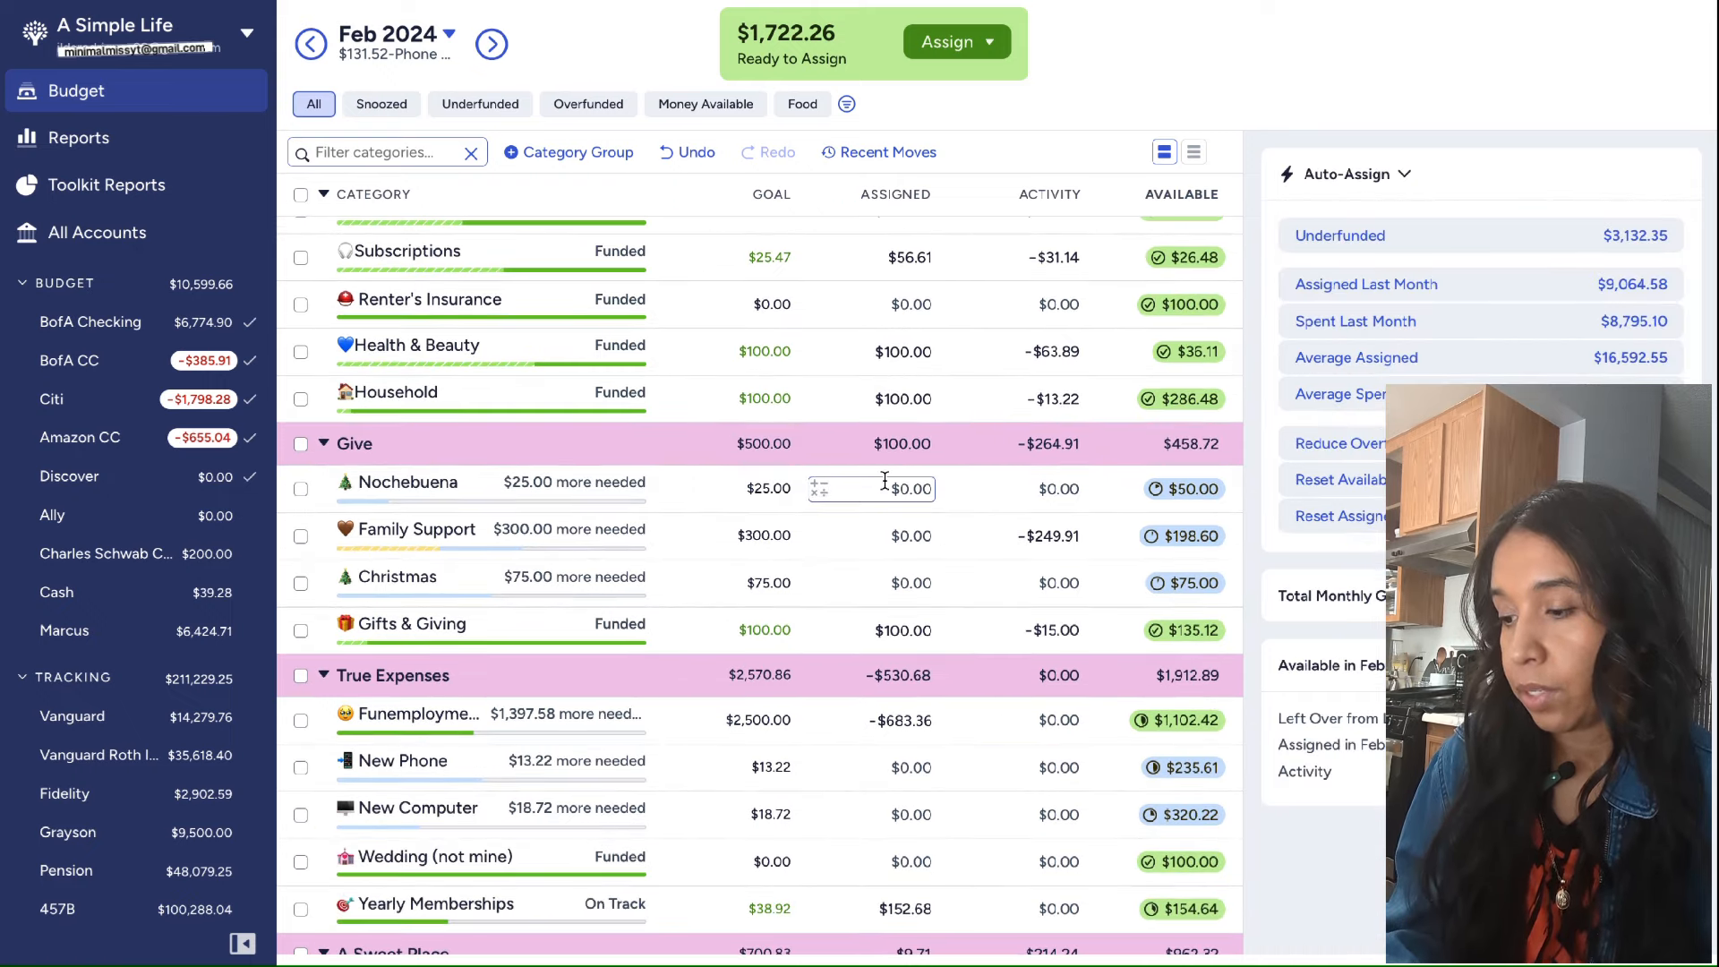
pyautogui.write('25')
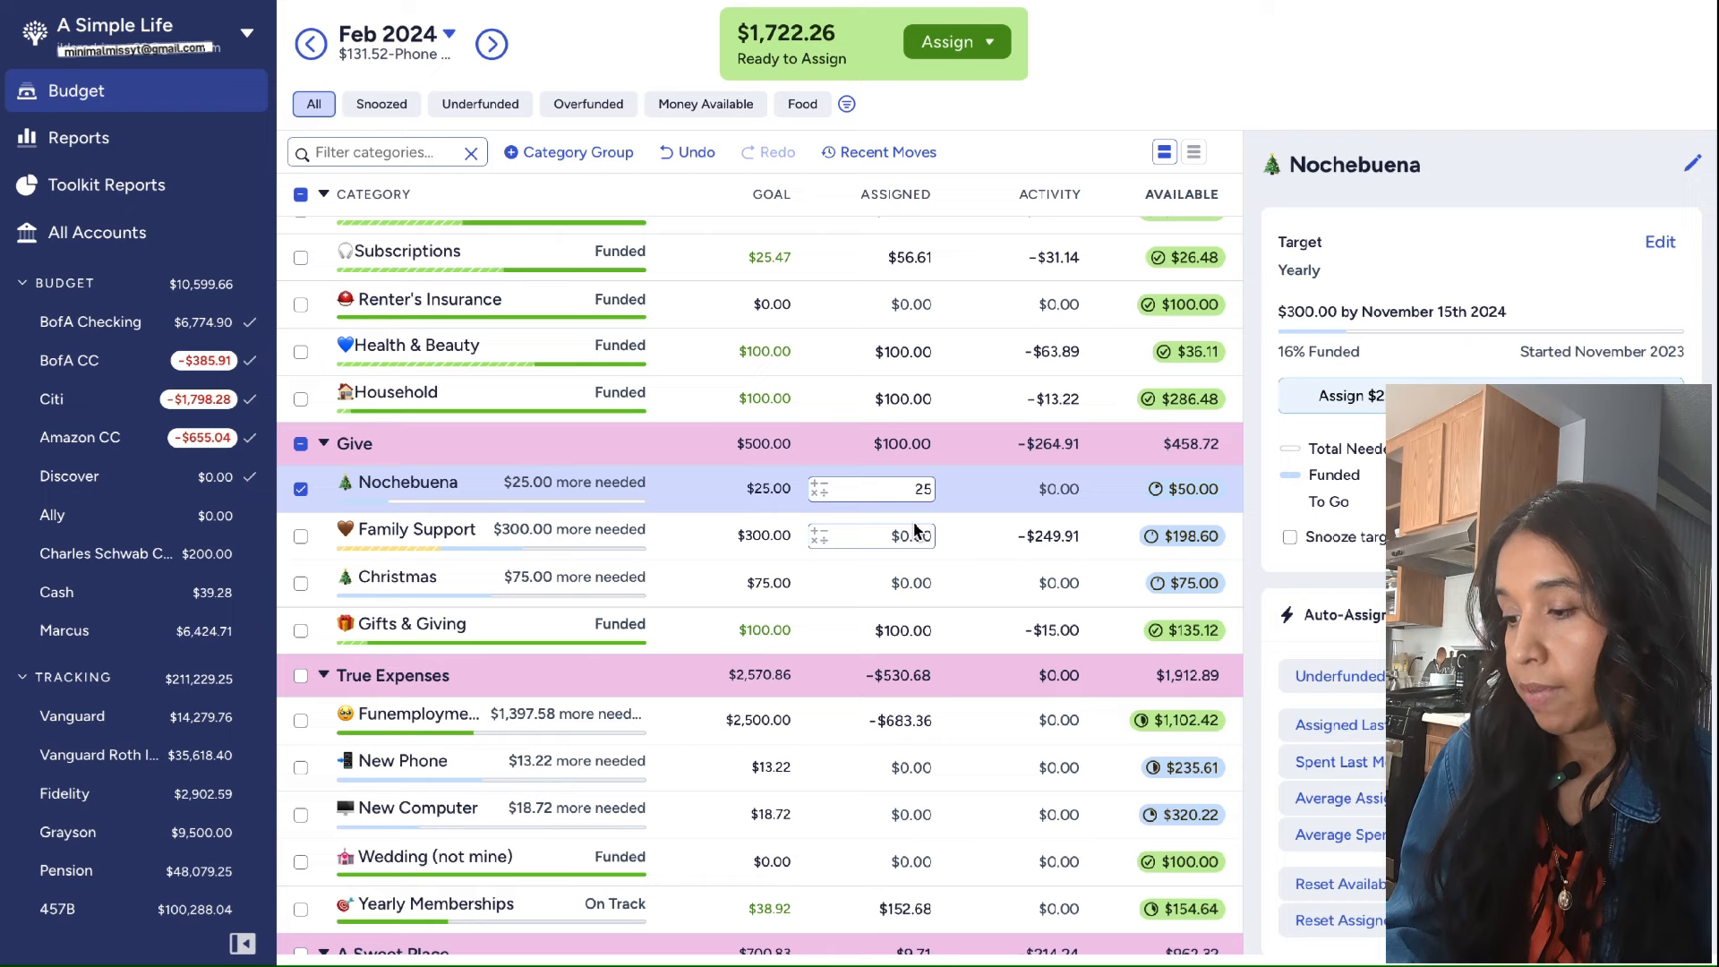
pyautogui.click(909, 537)
pyautogui.write('300')
# Assign $75 to the Christmas category in the Give group and clear the category selection
pyautogui.click(911, 580)
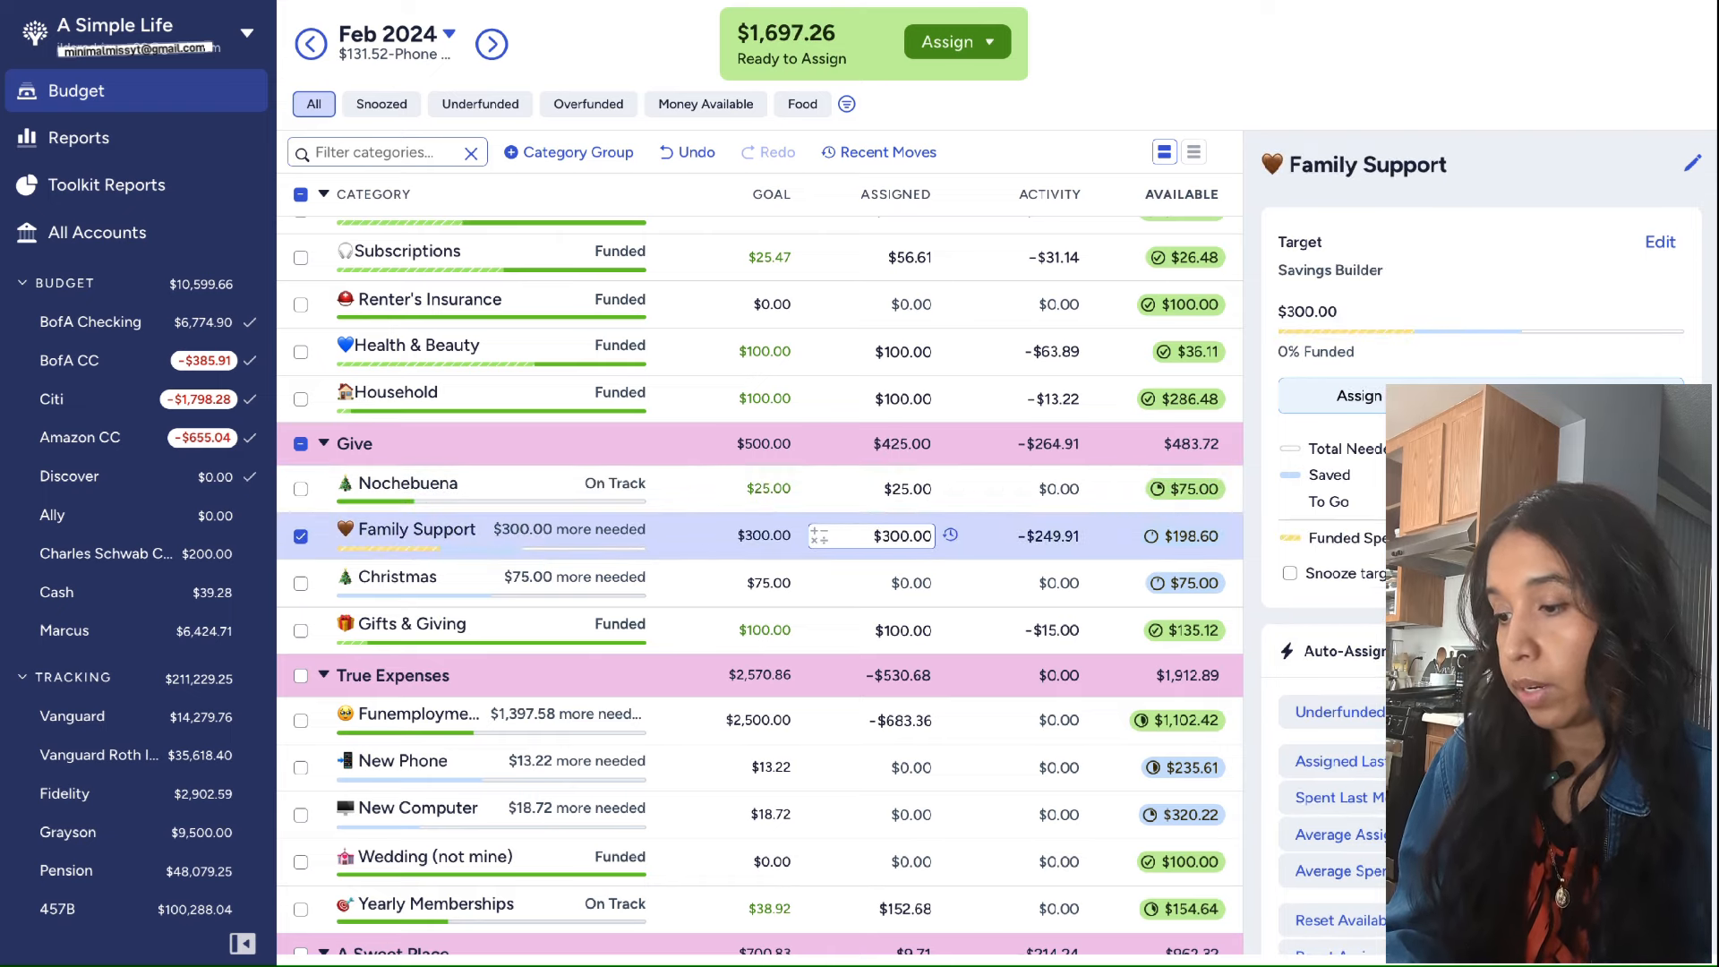
pyautogui.click(913, 584)
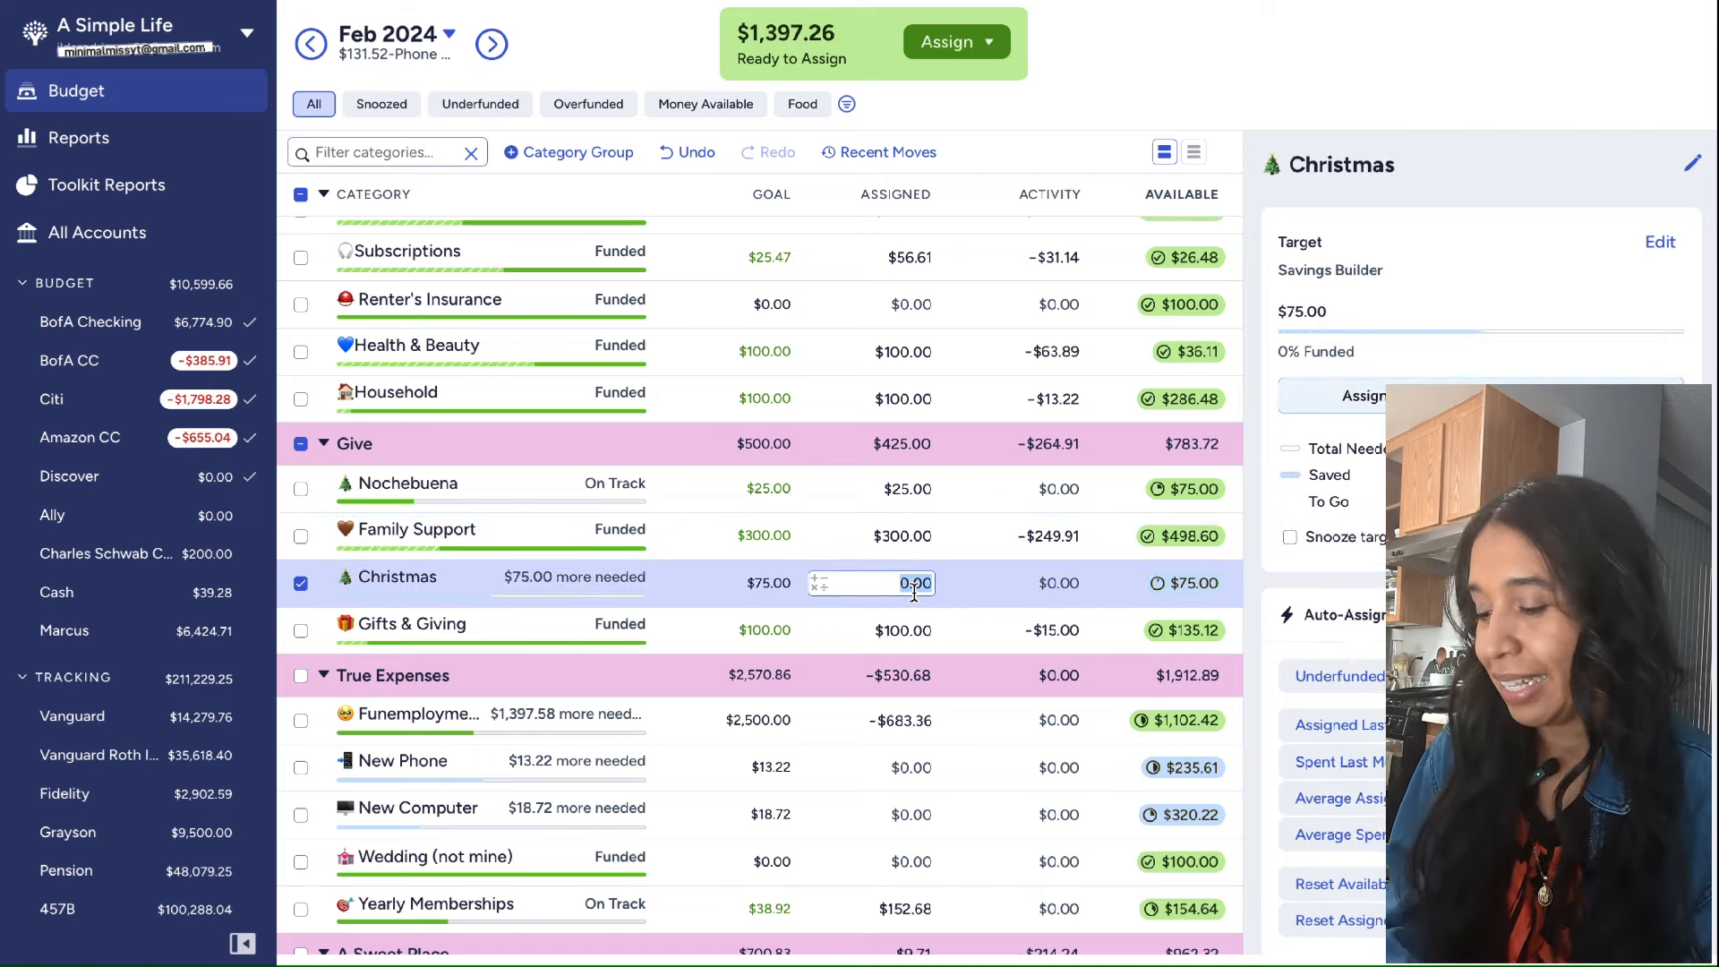
pyautogui.write('75')
pyautogui.click(914, 631)
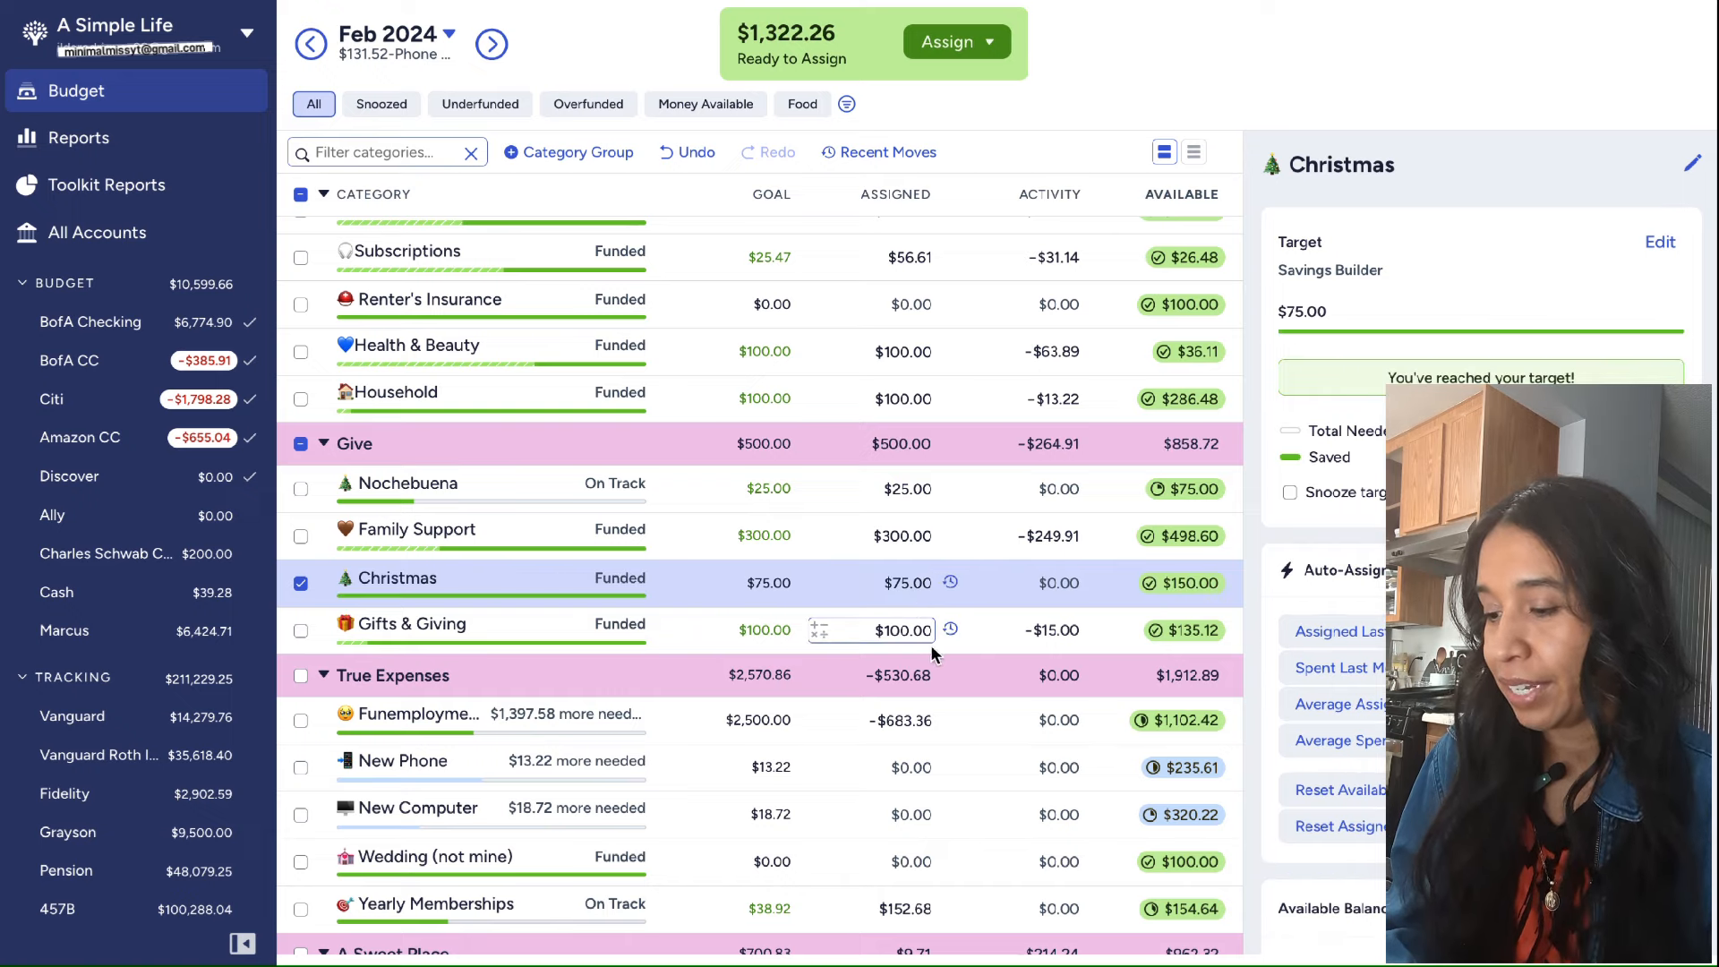
pyautogui.scroll(-1, 931, 645)
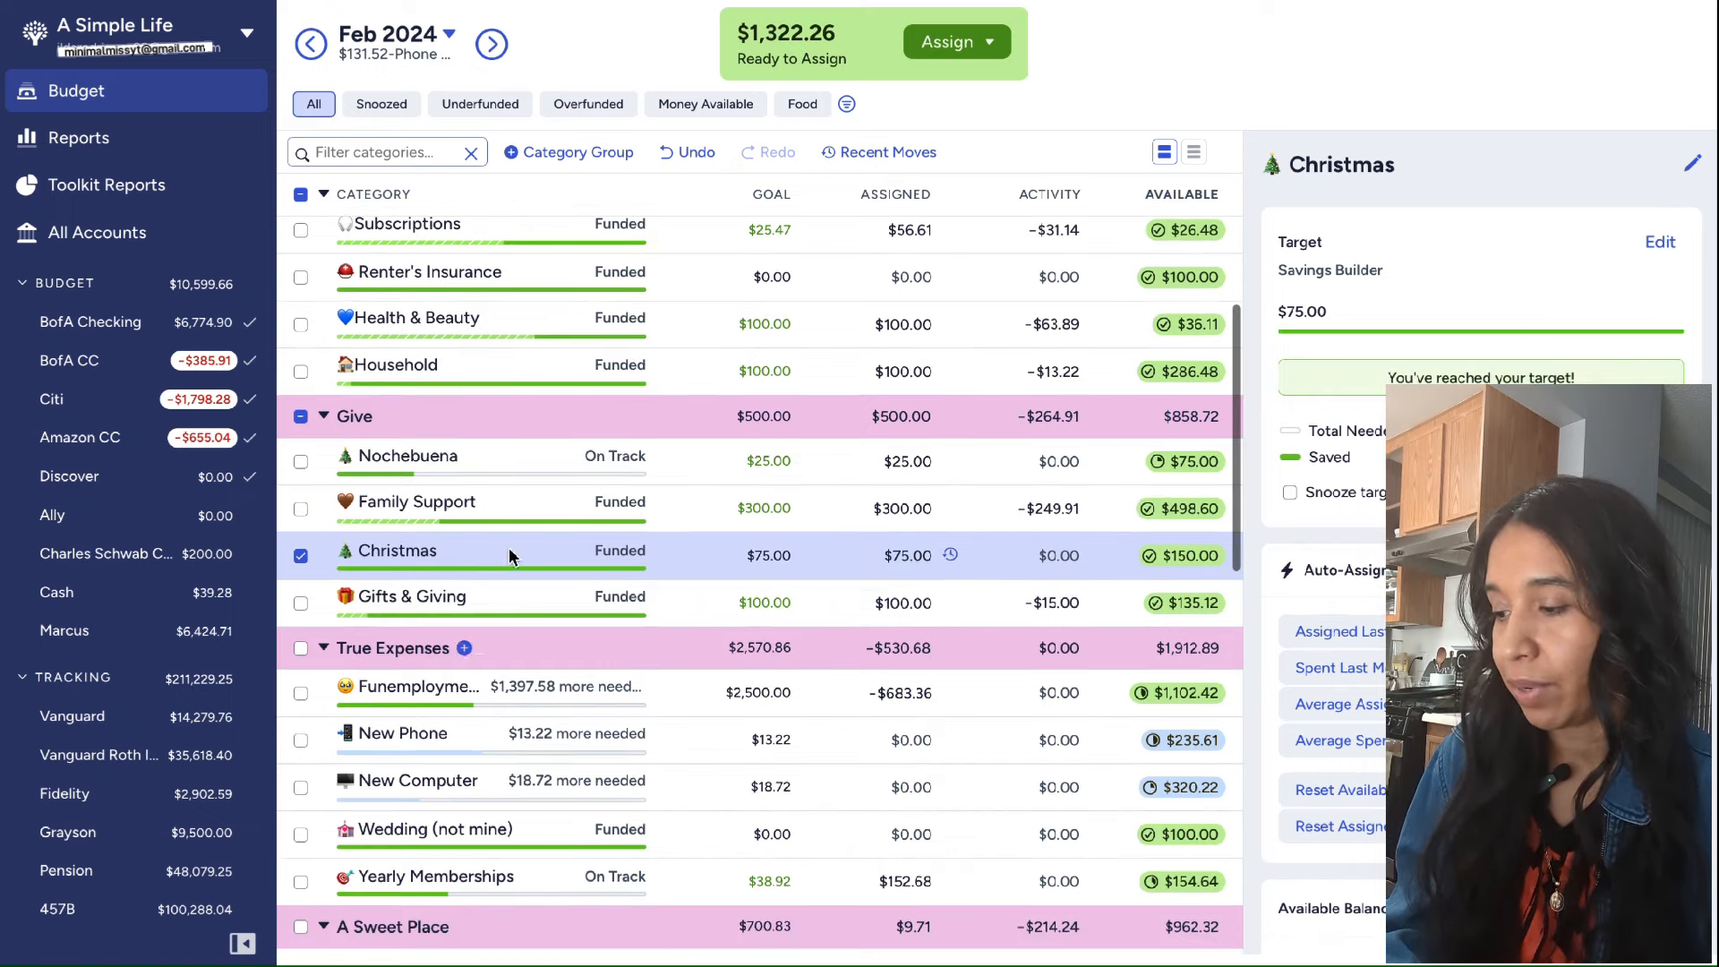
pyautogui.click(301, 557)
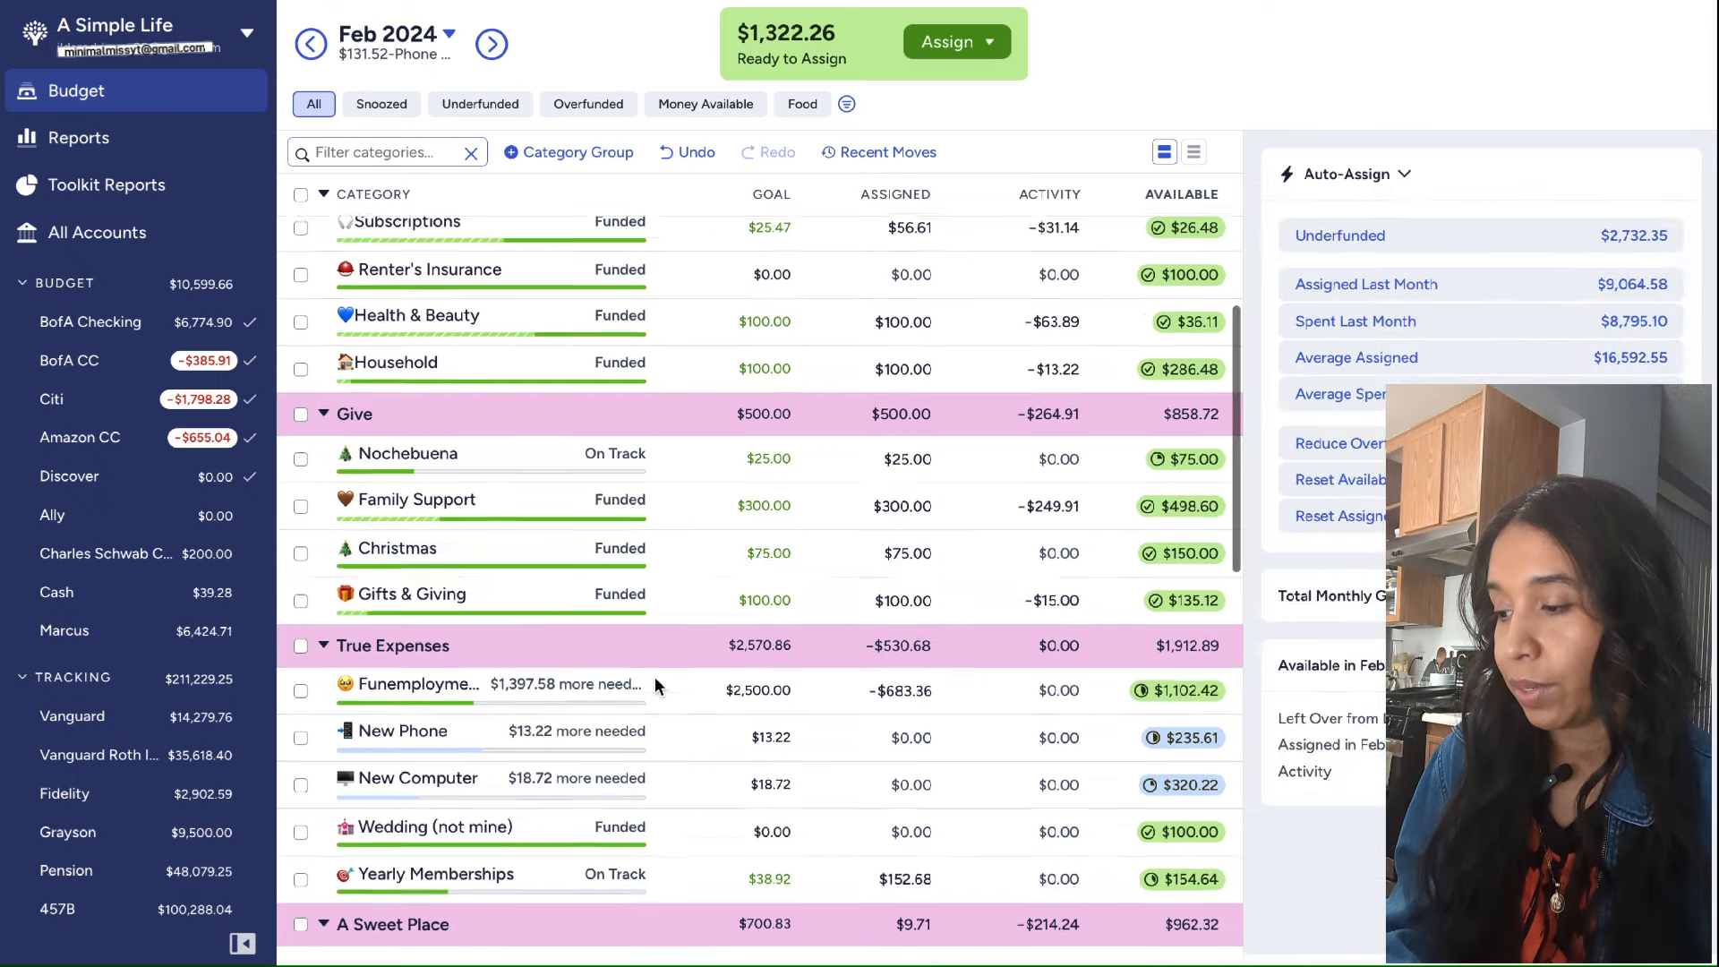
# Auto-assign the underfunded amounts to the New Phone and New Computer categories together
pyautogui.scroll(-3, 654, 675)
pyautogui.scroll(-3, 654, 681)
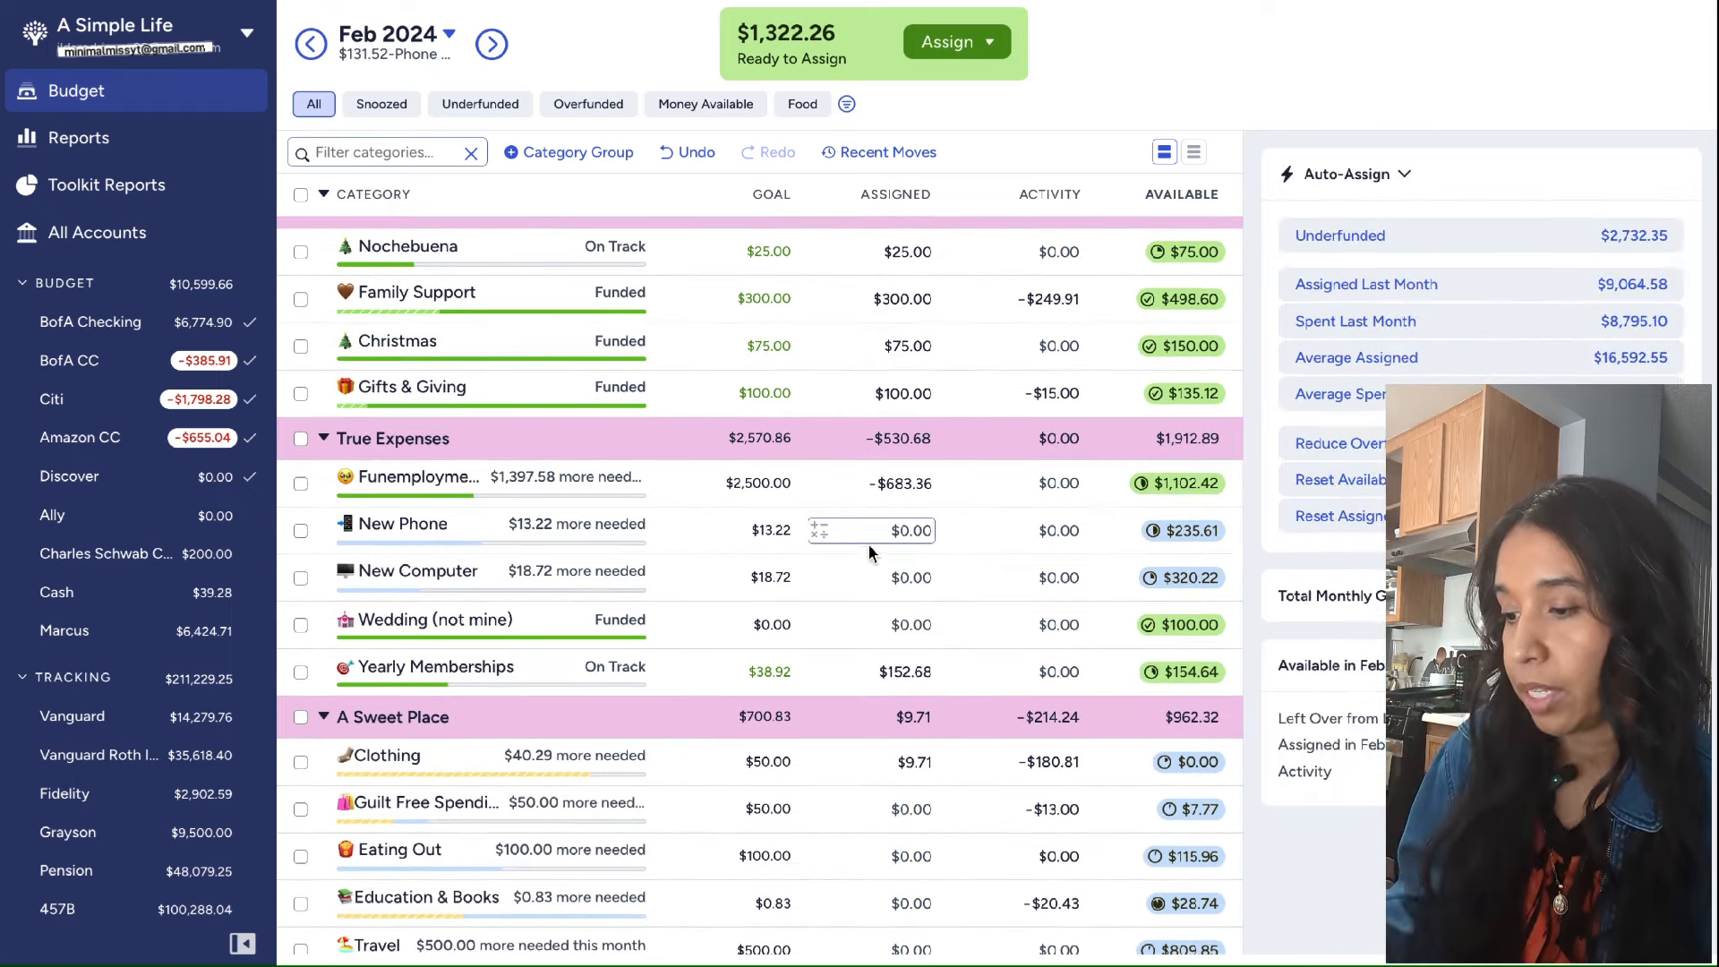
pyautogui.click(301, 530)
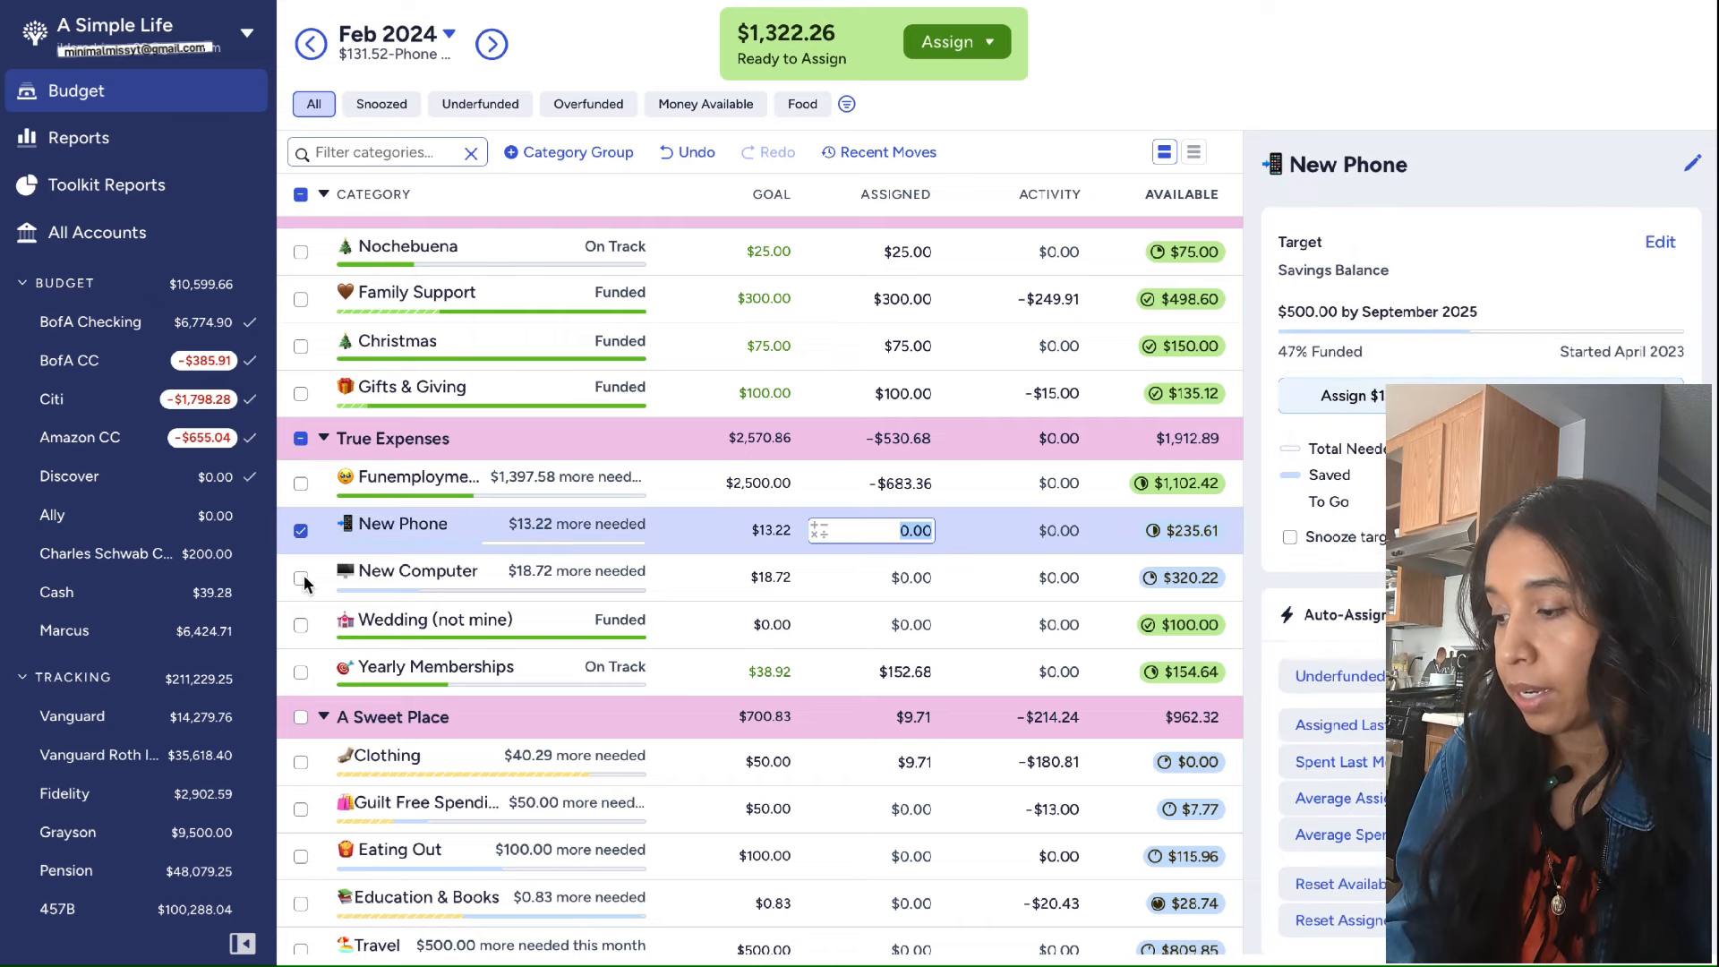
pyautogui.click(300, 577)
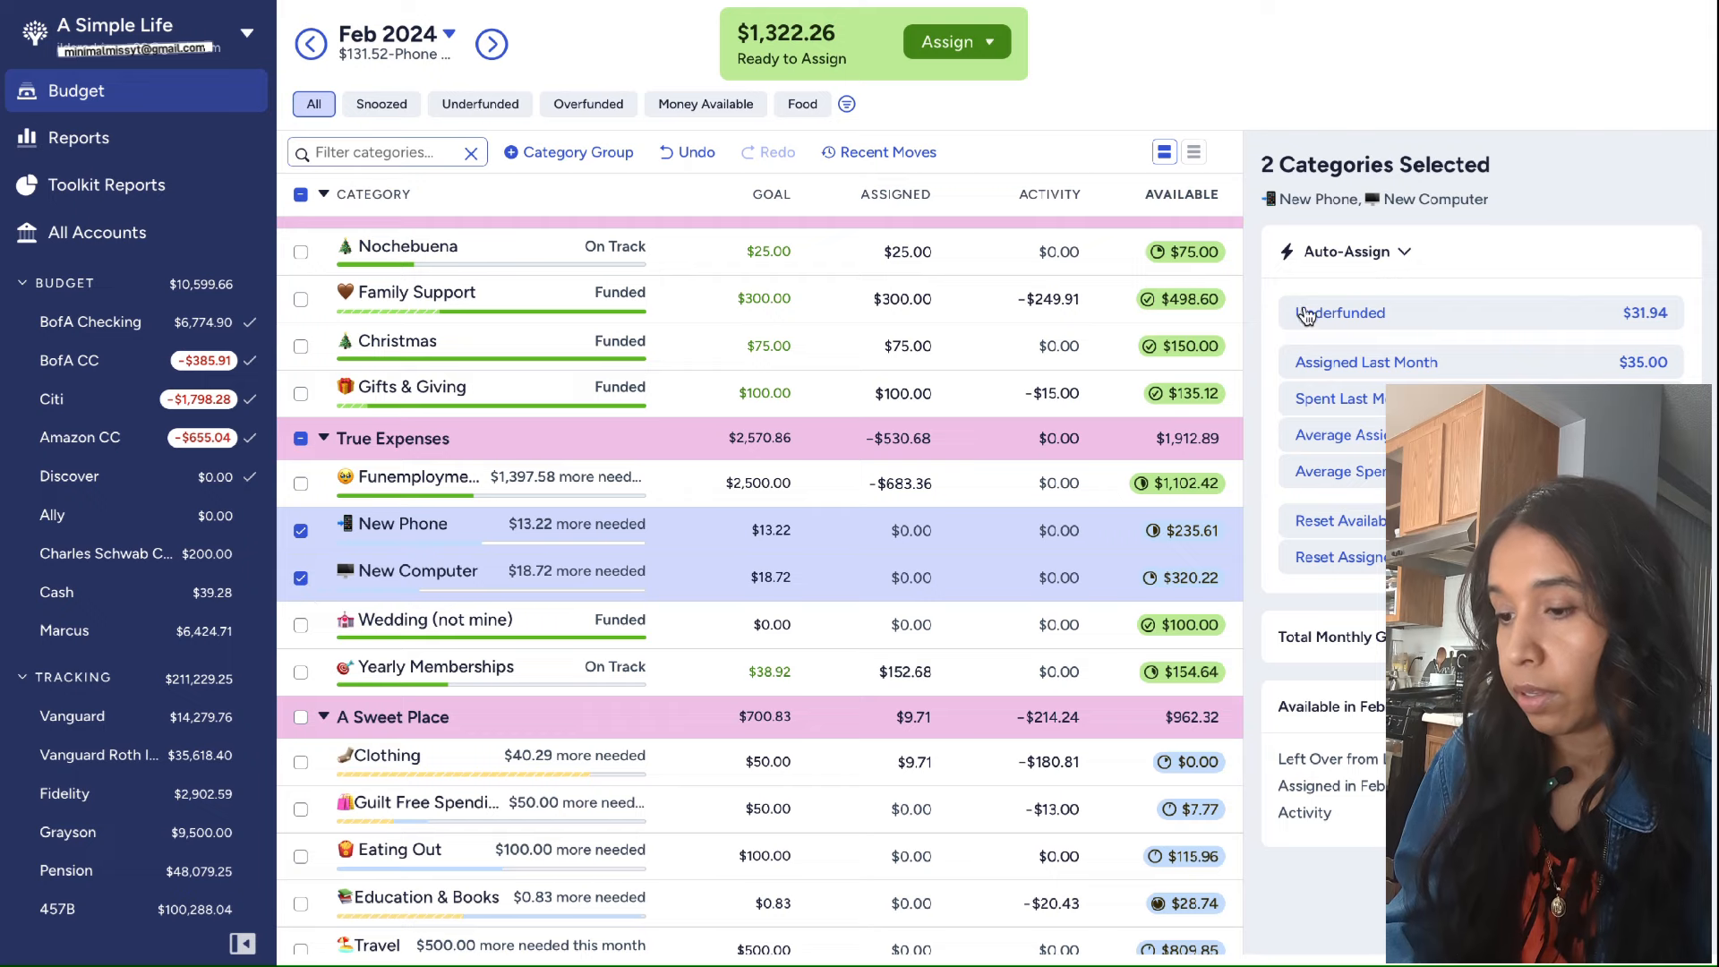
pyautogui.click(1336, 318)
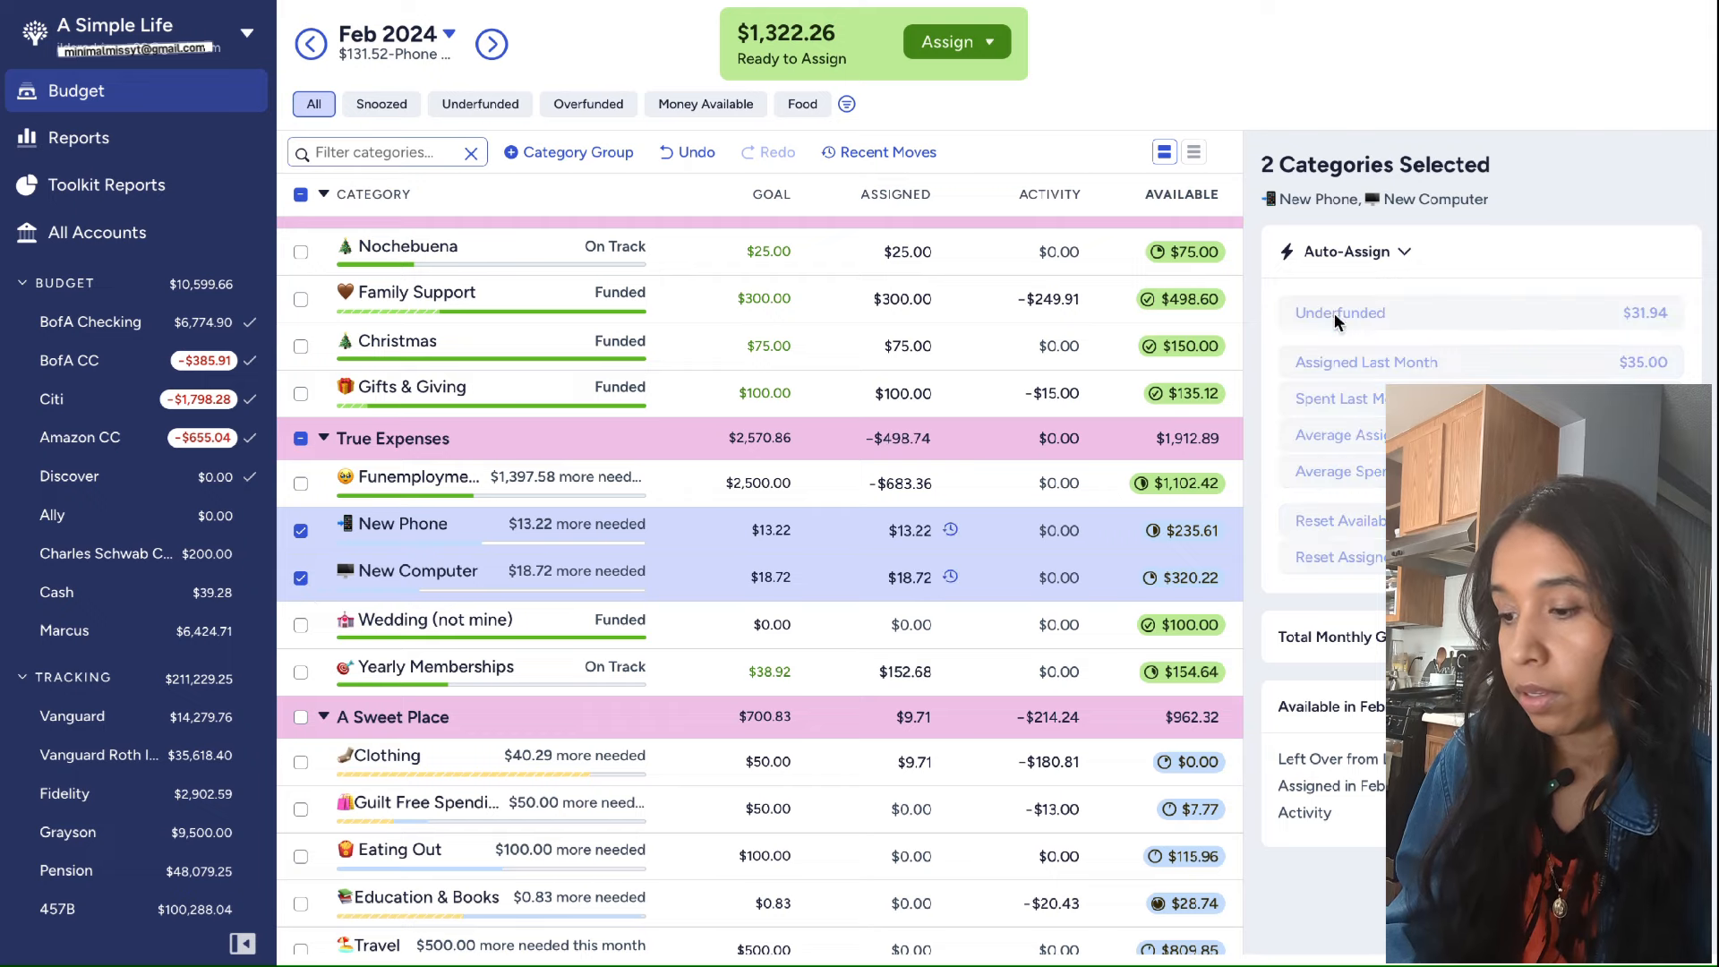
# Assign $100 to the Wedding (not mine) category under True Expenses and clear the category selection
pyautogui.click(917, 627)
pyautogui.write('100')
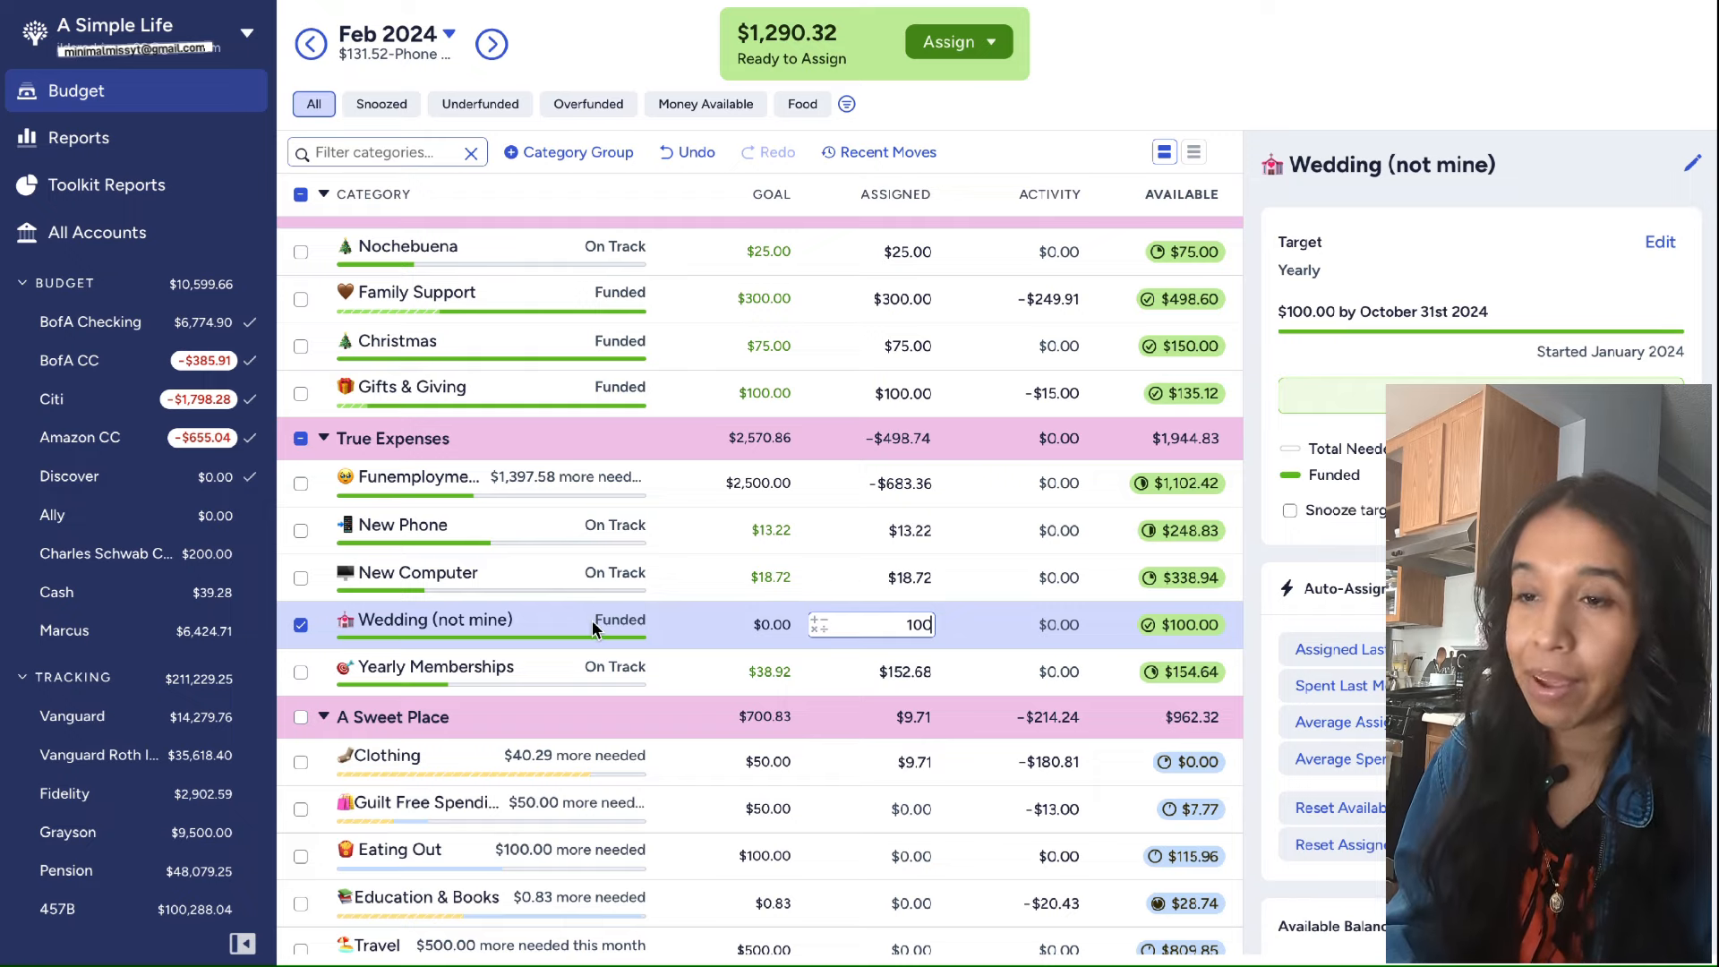
pyautogui.press('Return')
pyautogui.scroll(-1, 740, 638)
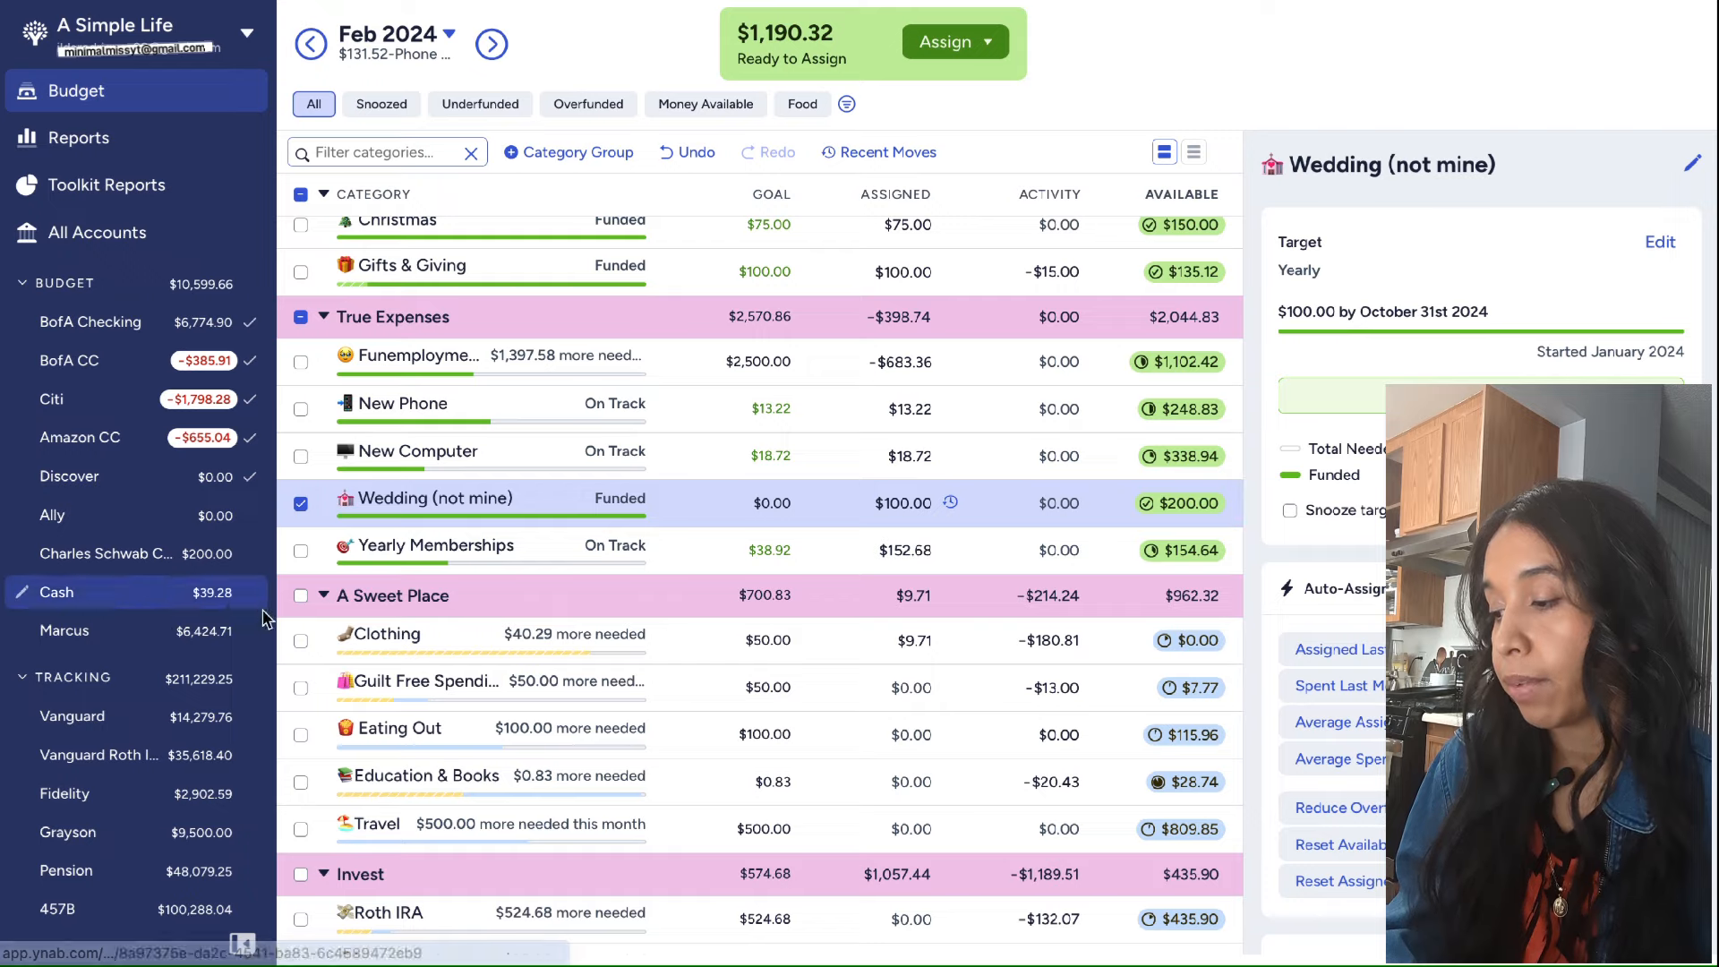
pyautogui.click(304, 504)
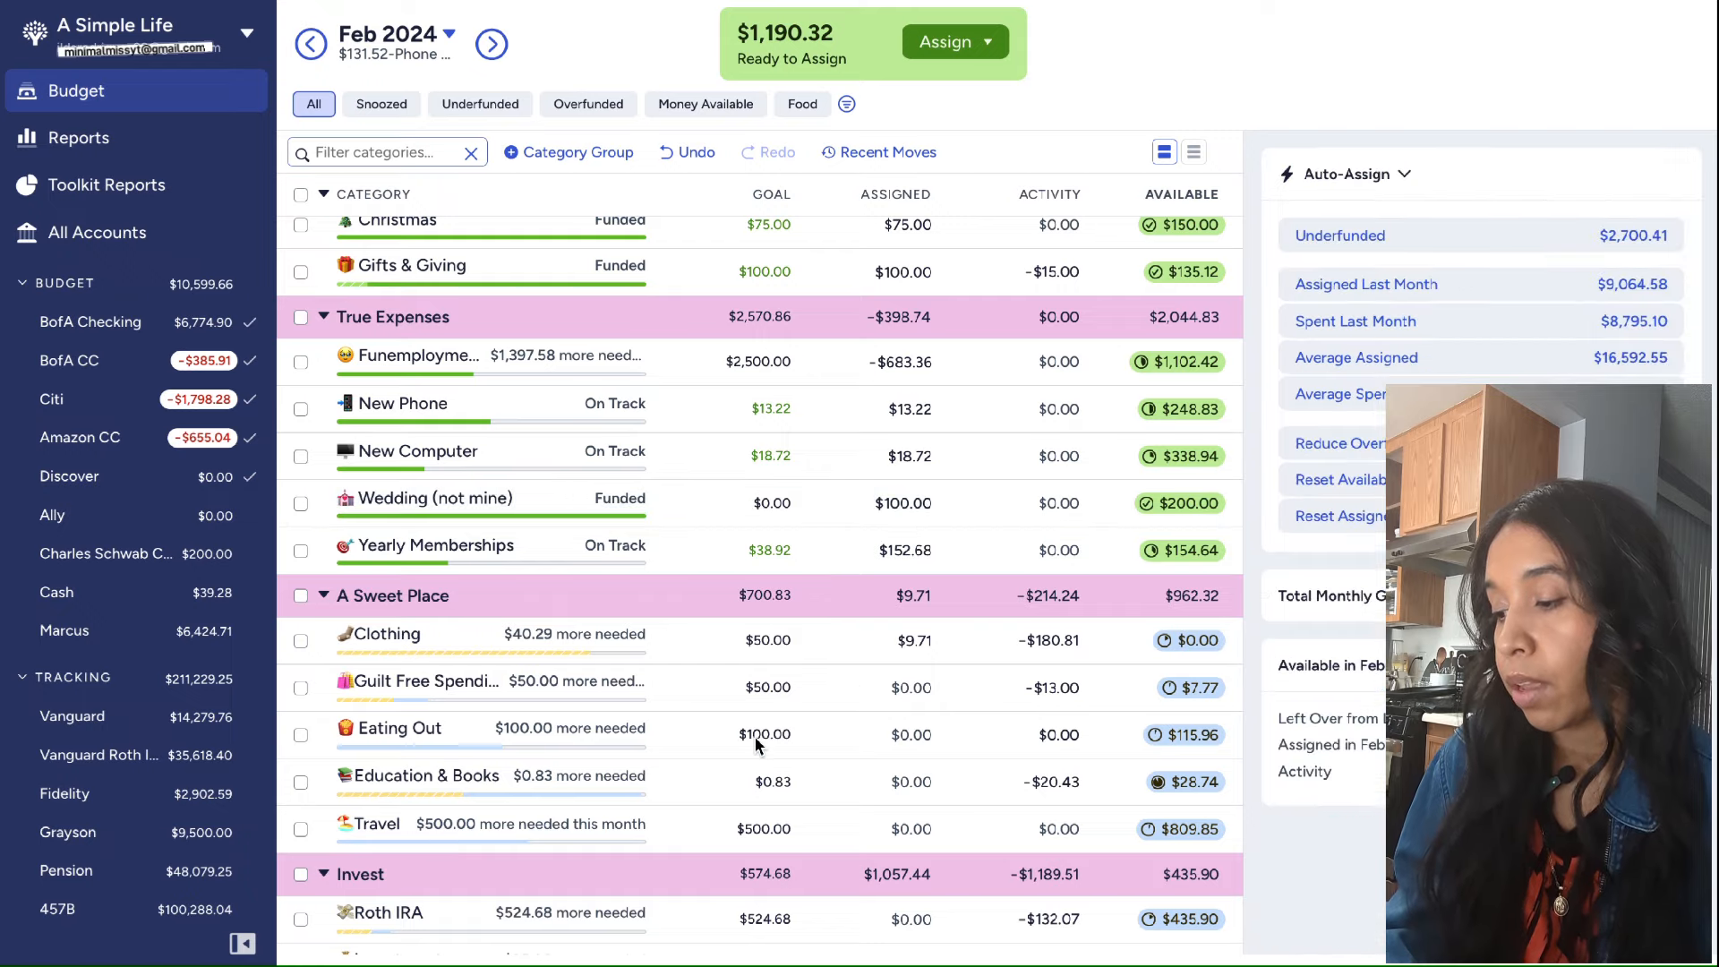
# Set the assigned amount of the Investments category in the Invest group to $50, leaving no category selected
pyautogui.scroll(-1, 755, 738)
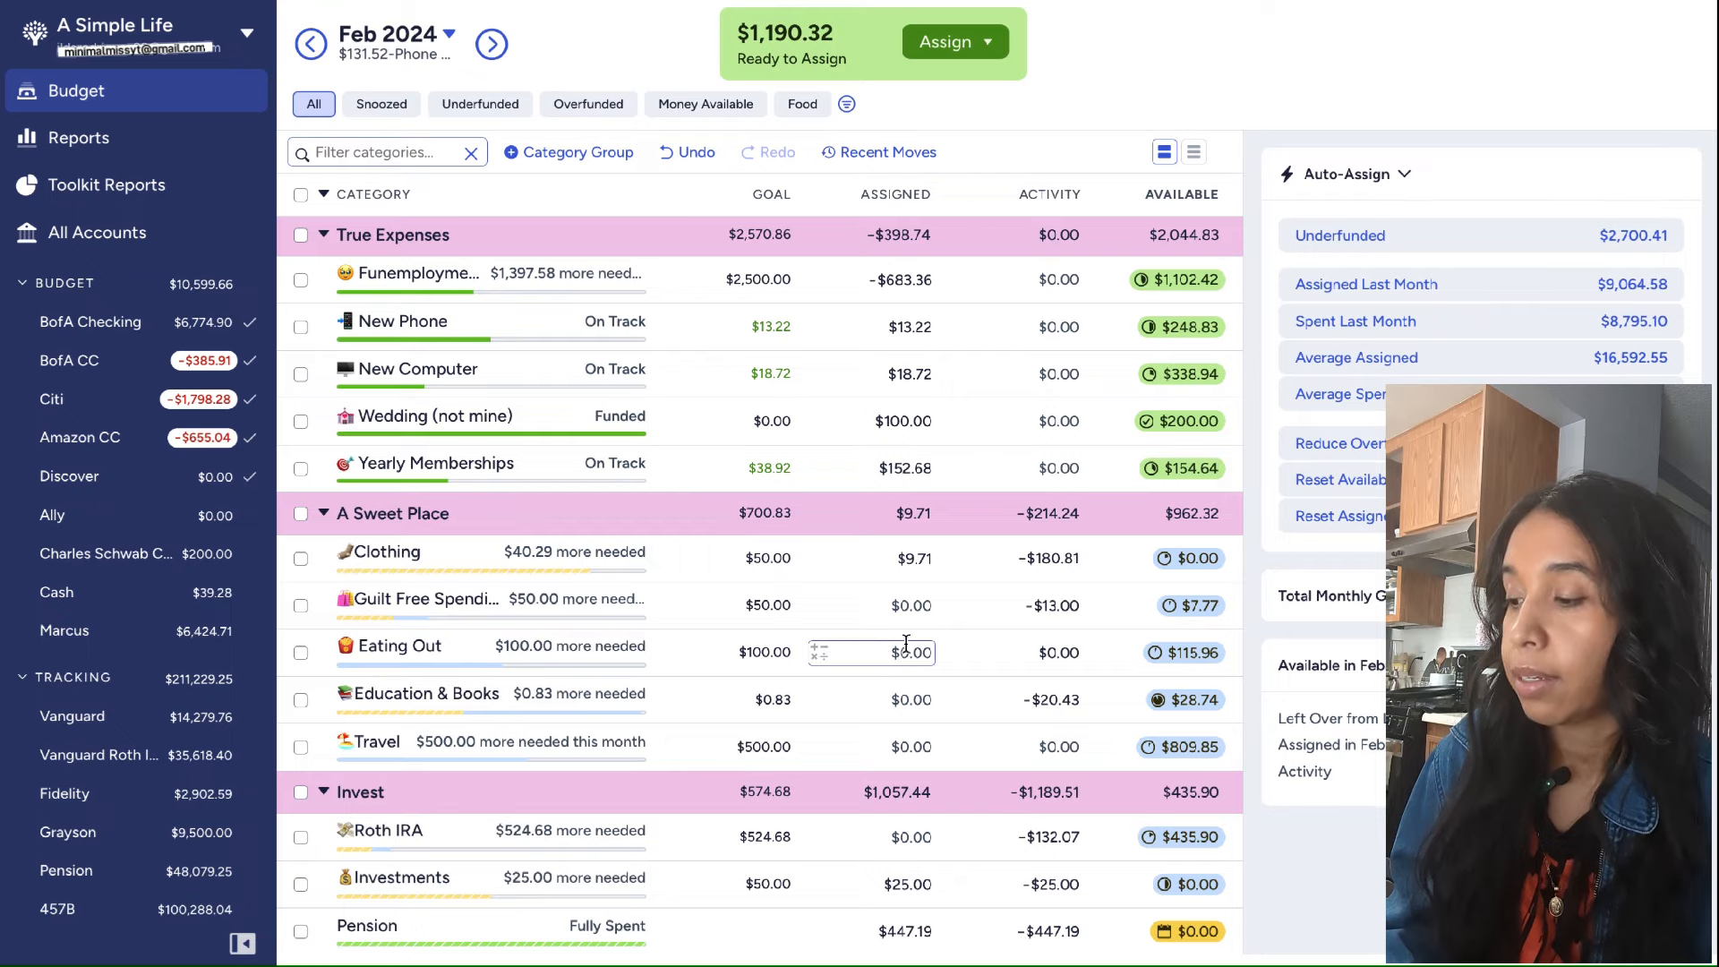
pyautogui.scroll(-3, 978, 529)
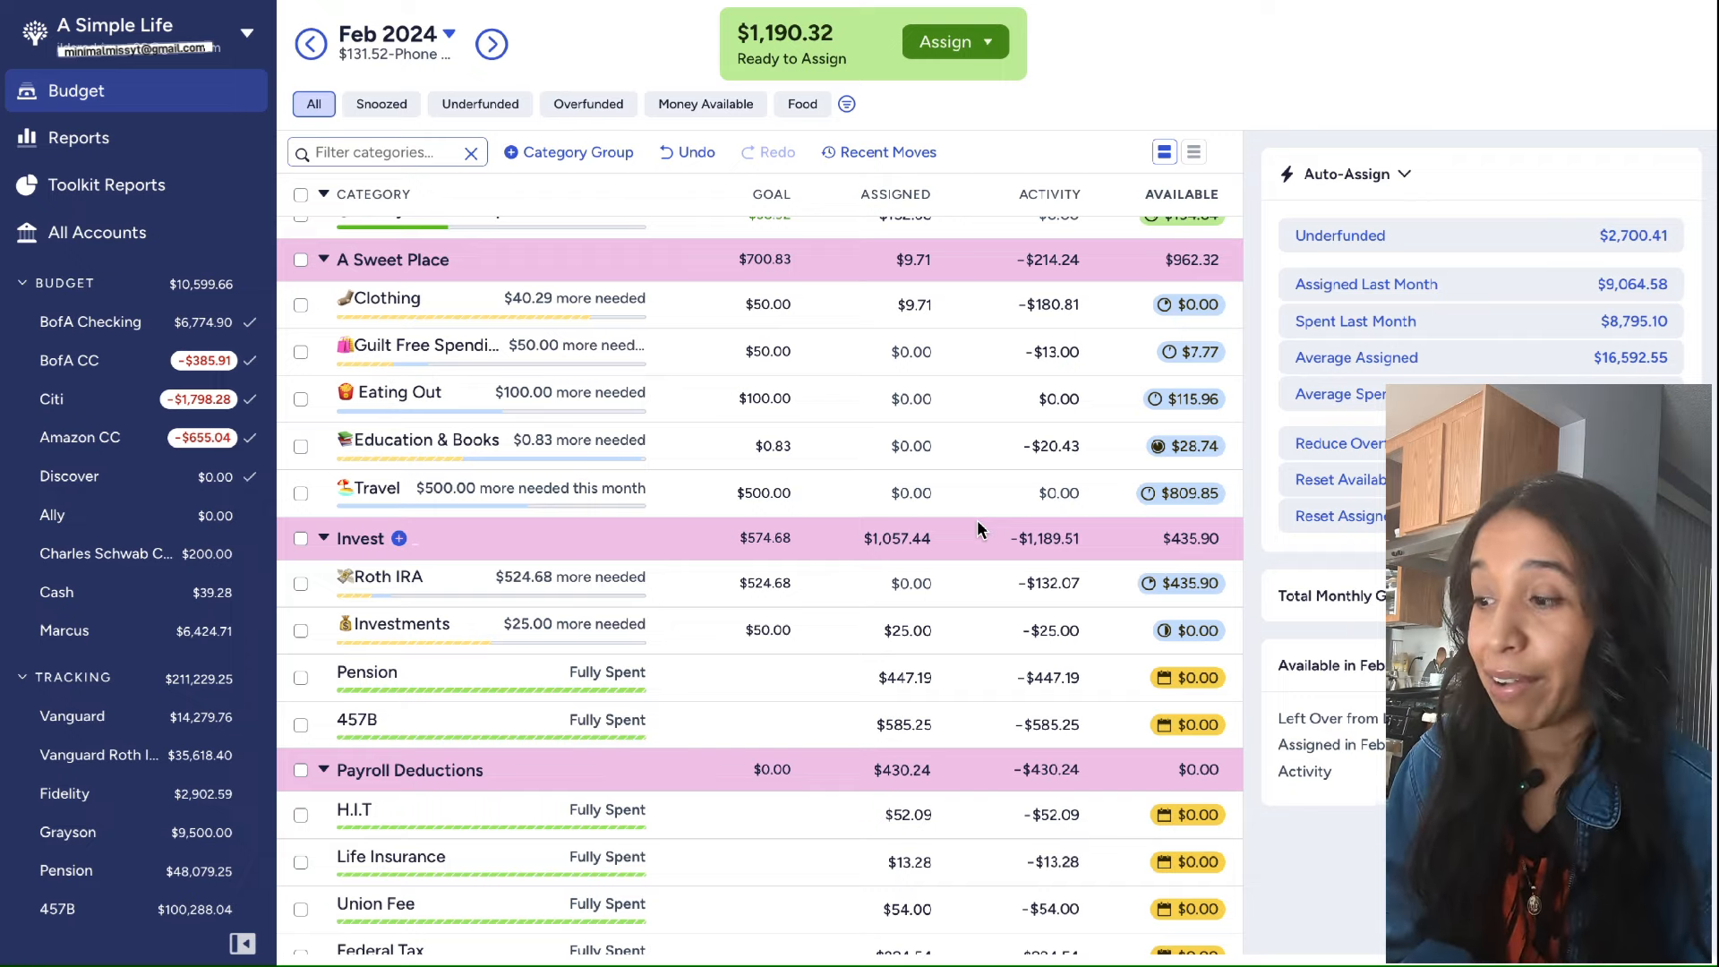
pyautogui.scroll(-1, 977, 528)
pyautogui.scroll(-1, 977, 528)
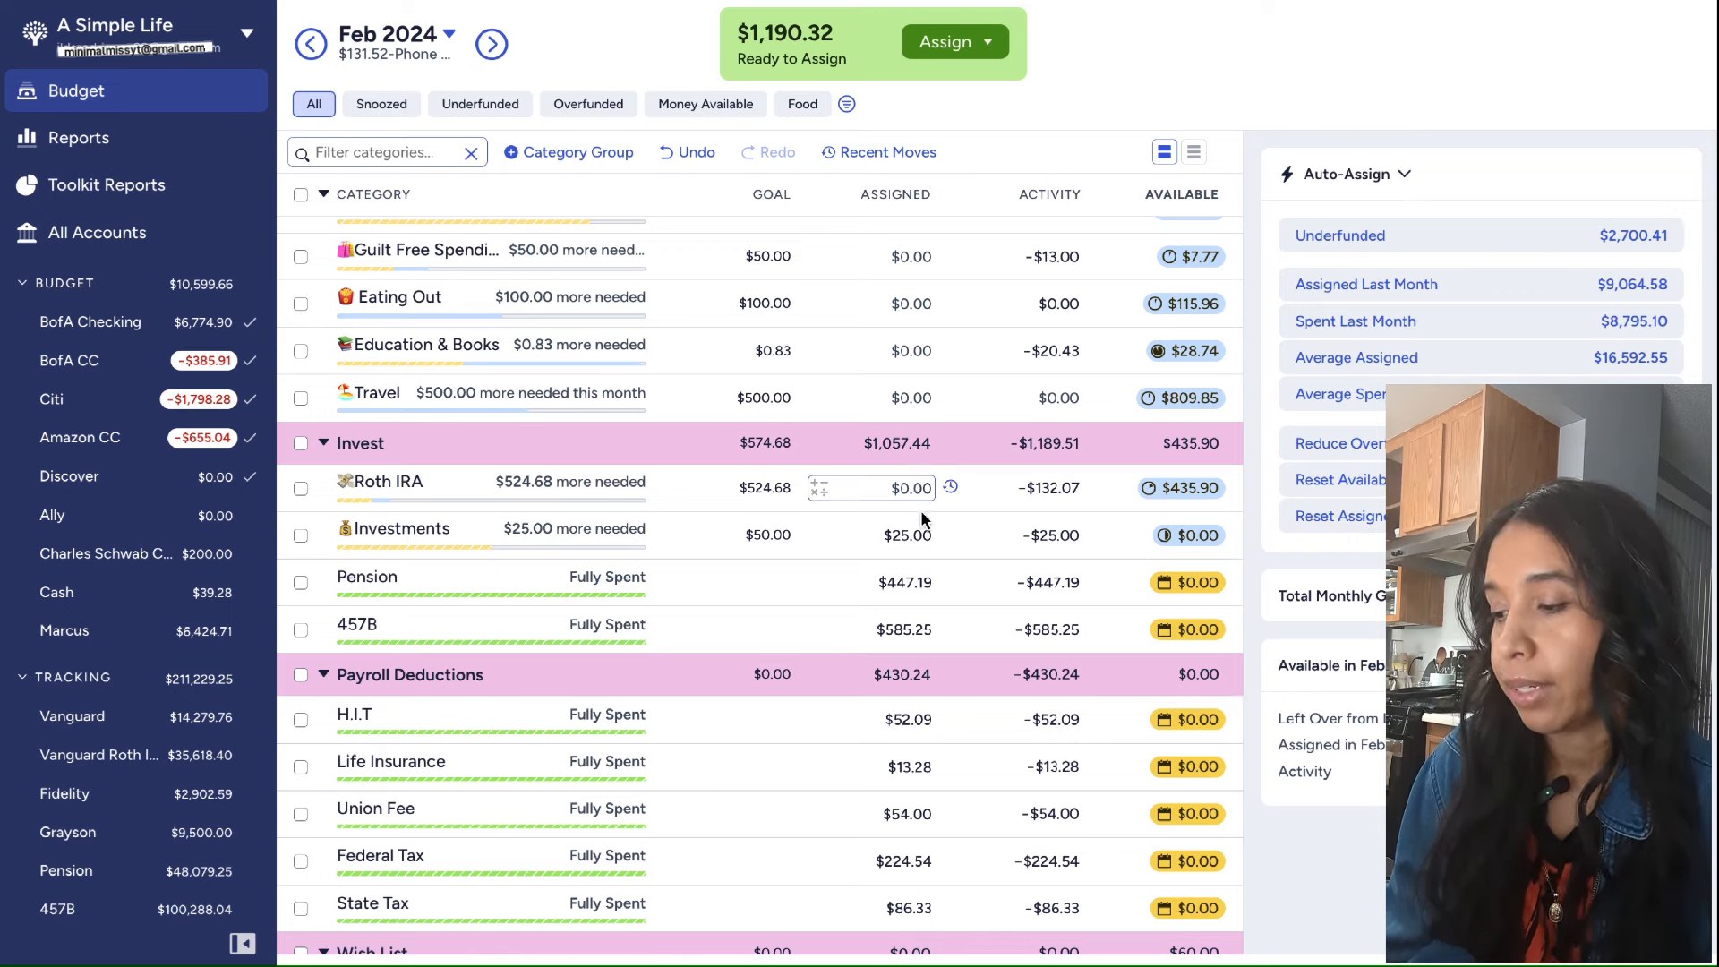
pyautogui.click(922, 544)
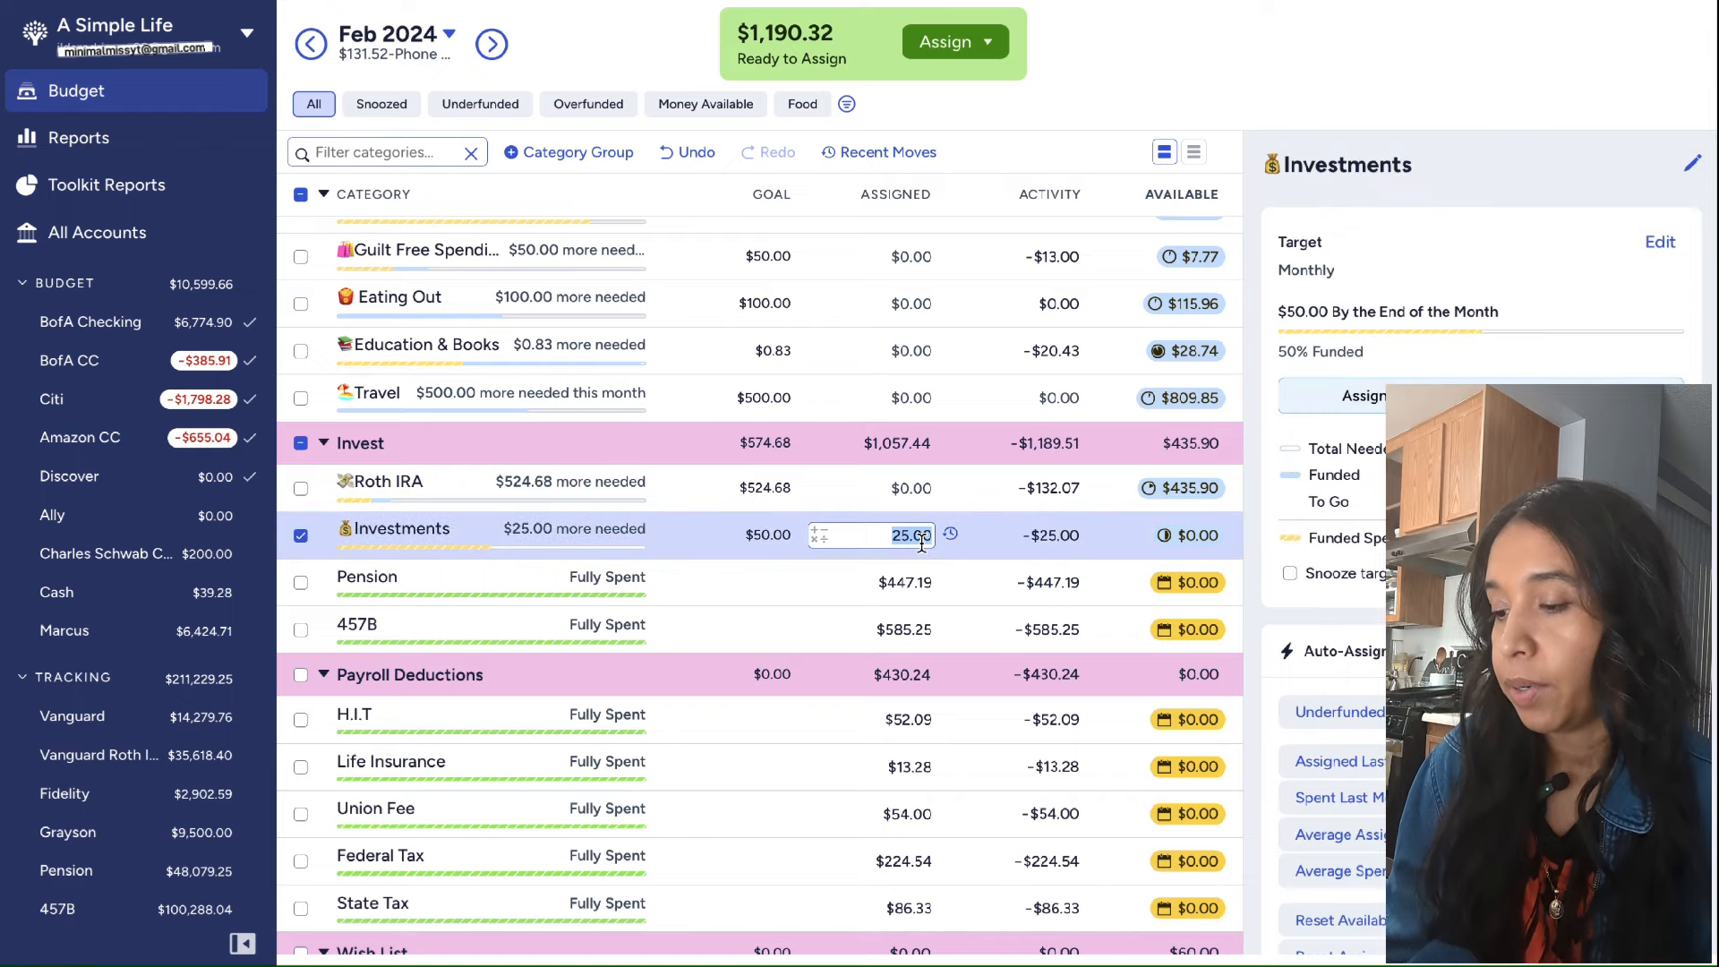
pyautogui.write('50')
pyautogui.press('Return')
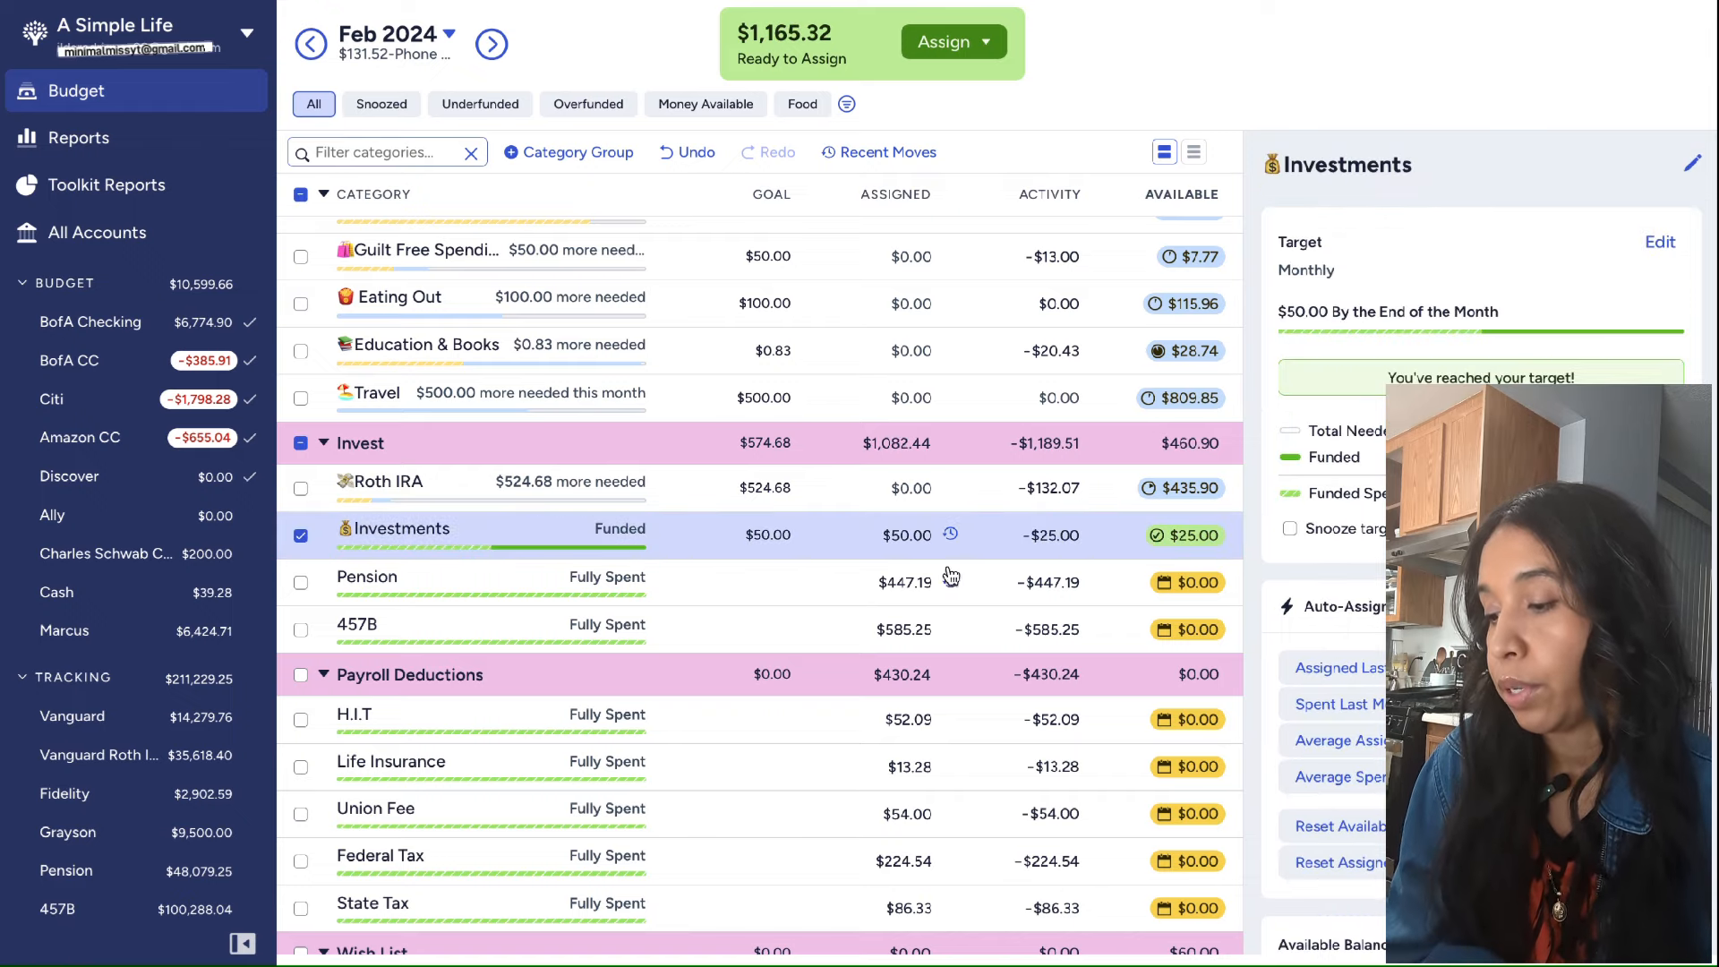
pyautogui.click(936, 583)
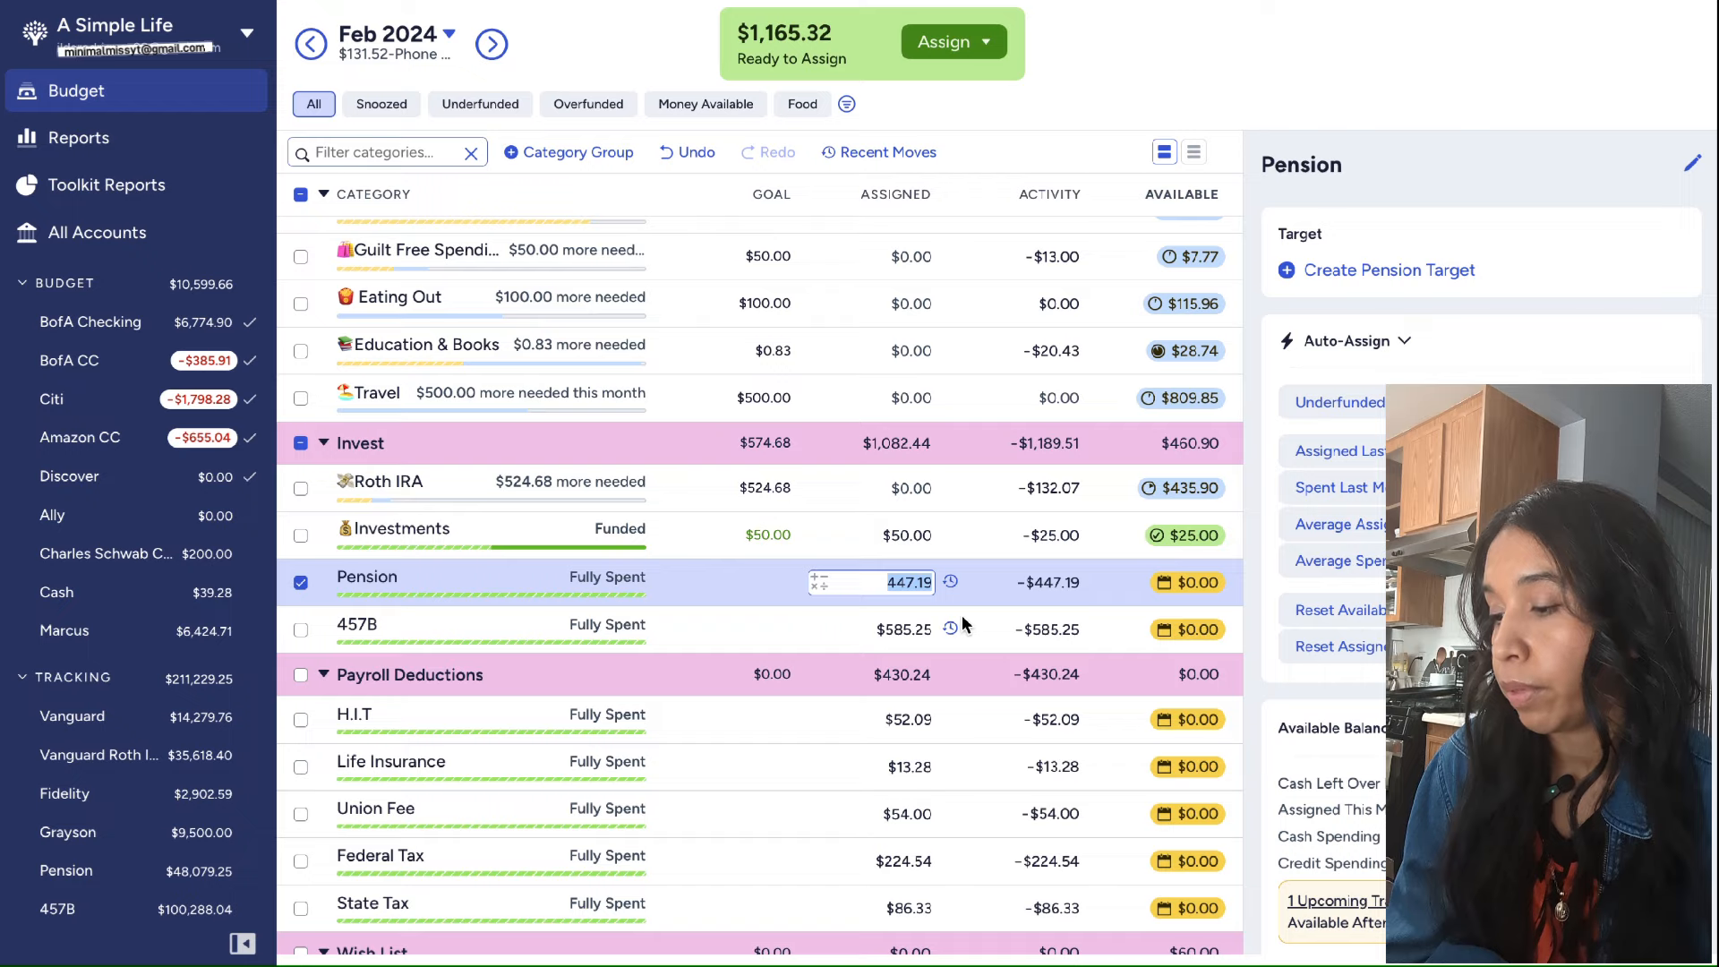
pyautogui.click(301, 582)
# Go to the March 2024 budget and assign $1,165.32 to the Rent | 15th category
pyautogui.scroll(-2, 744, 697)
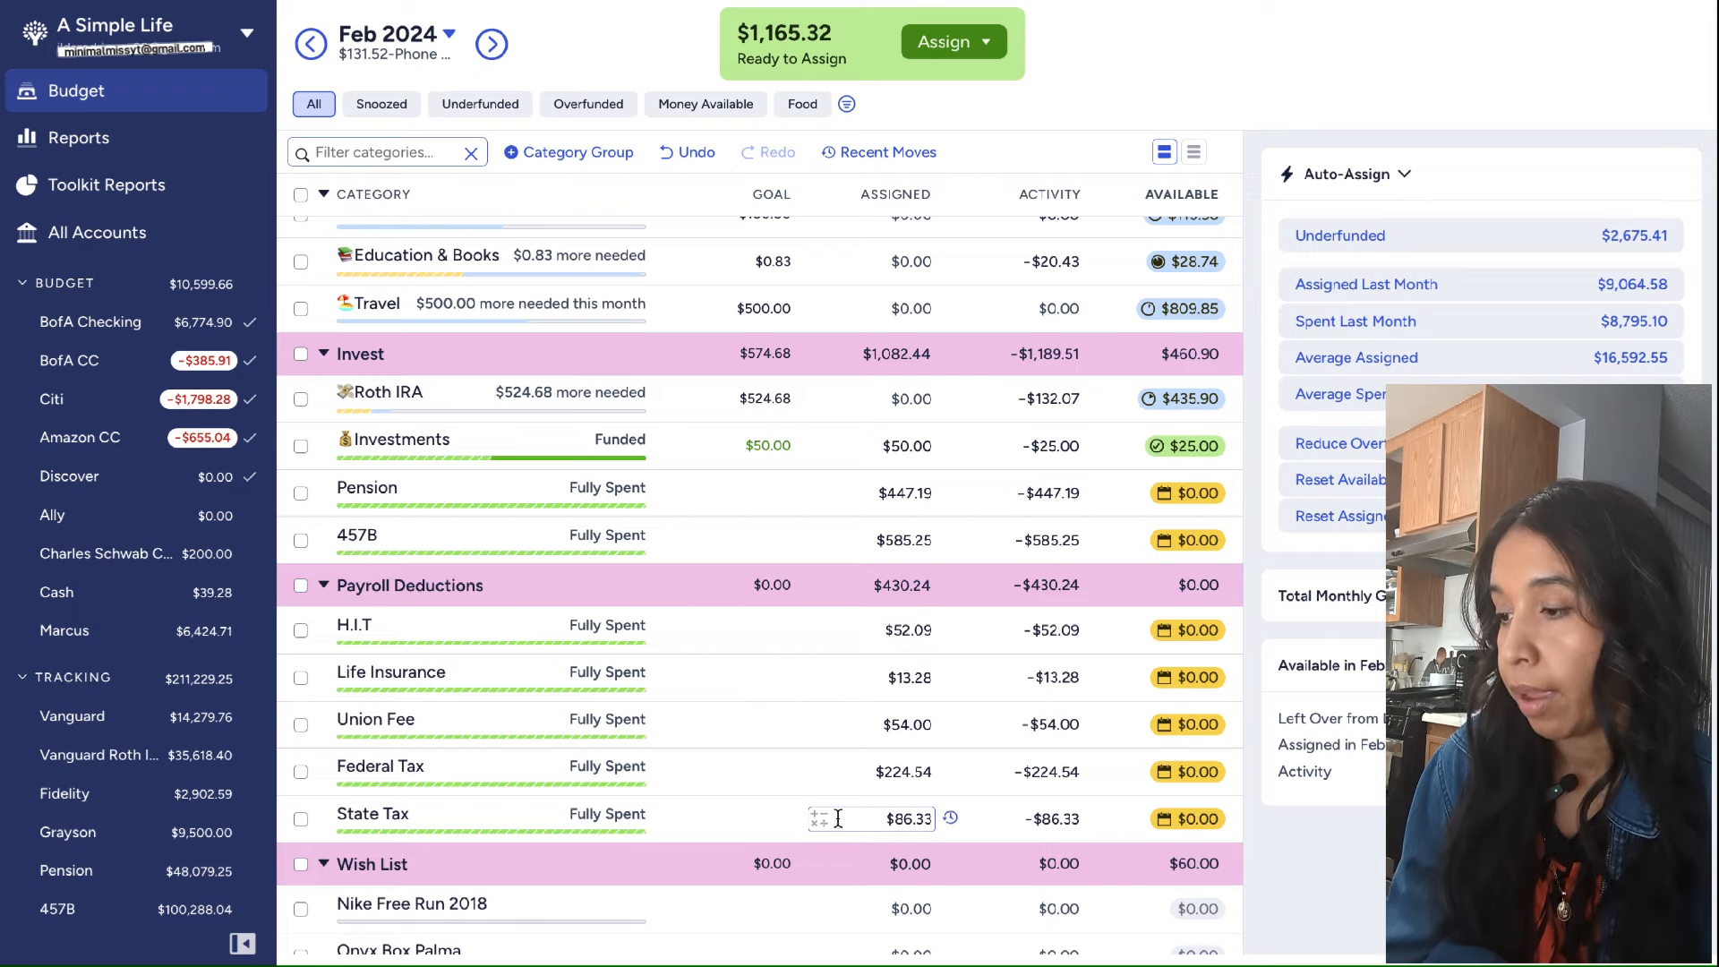
pyautogui.scroll(-1, 838, 817)
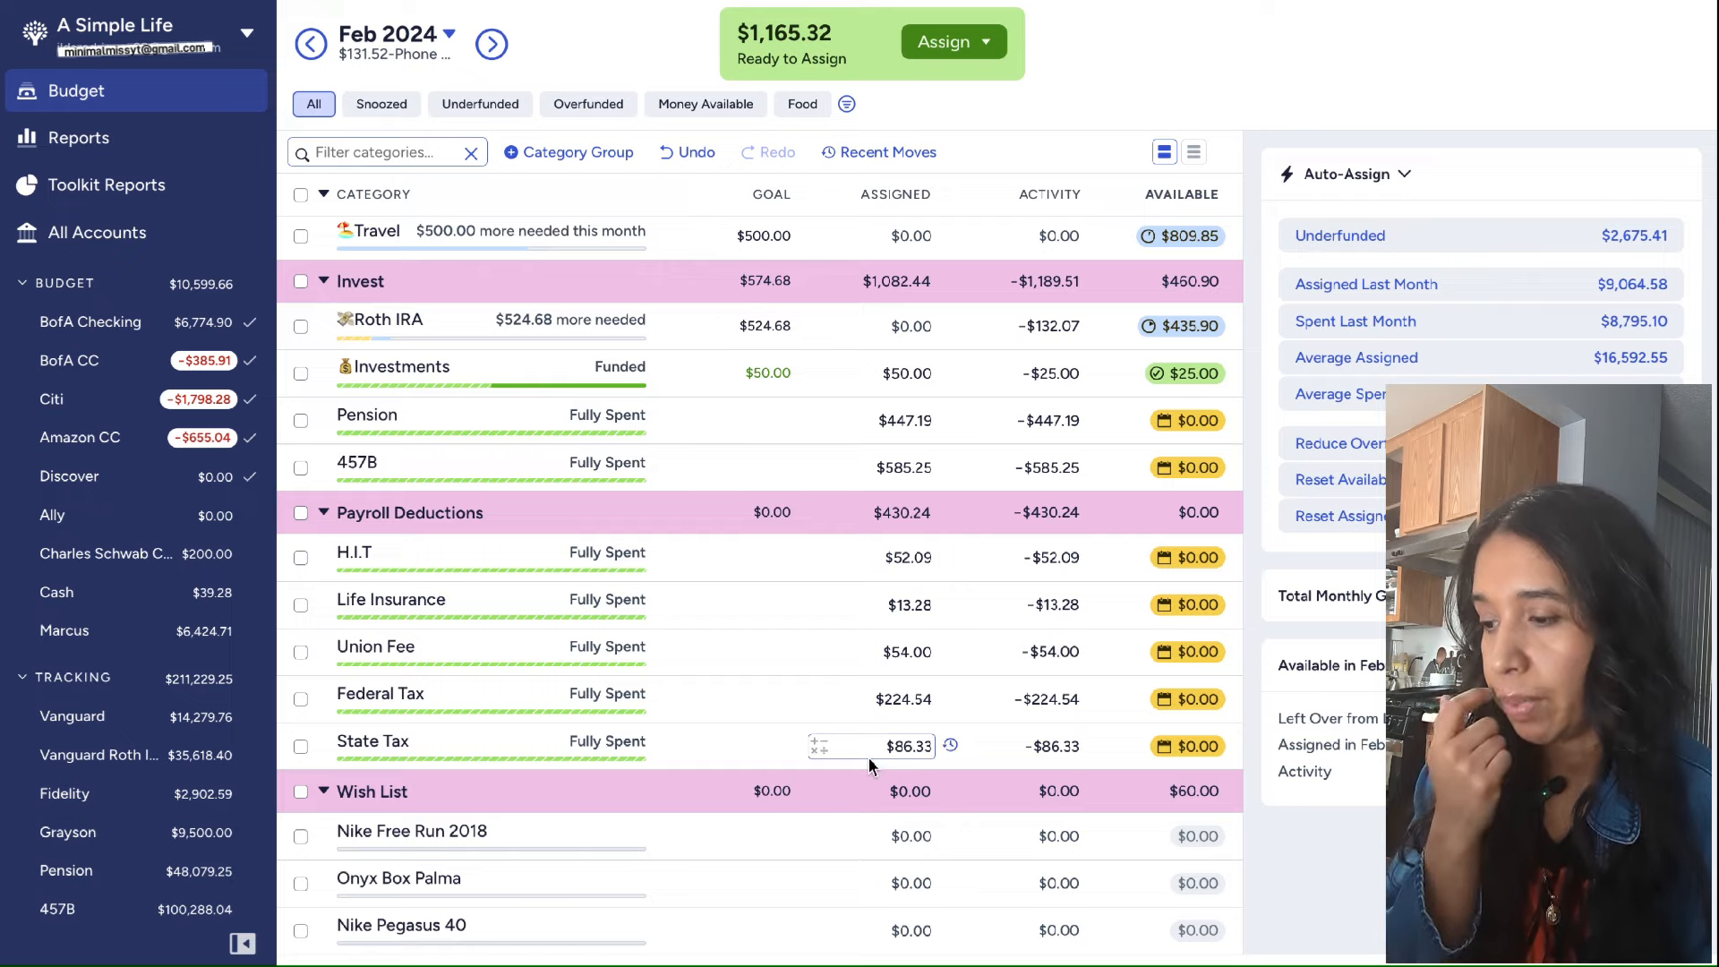
pyautogui.scroll(1, 868, 756)
pyautogui.scroll(10, 868, 756)
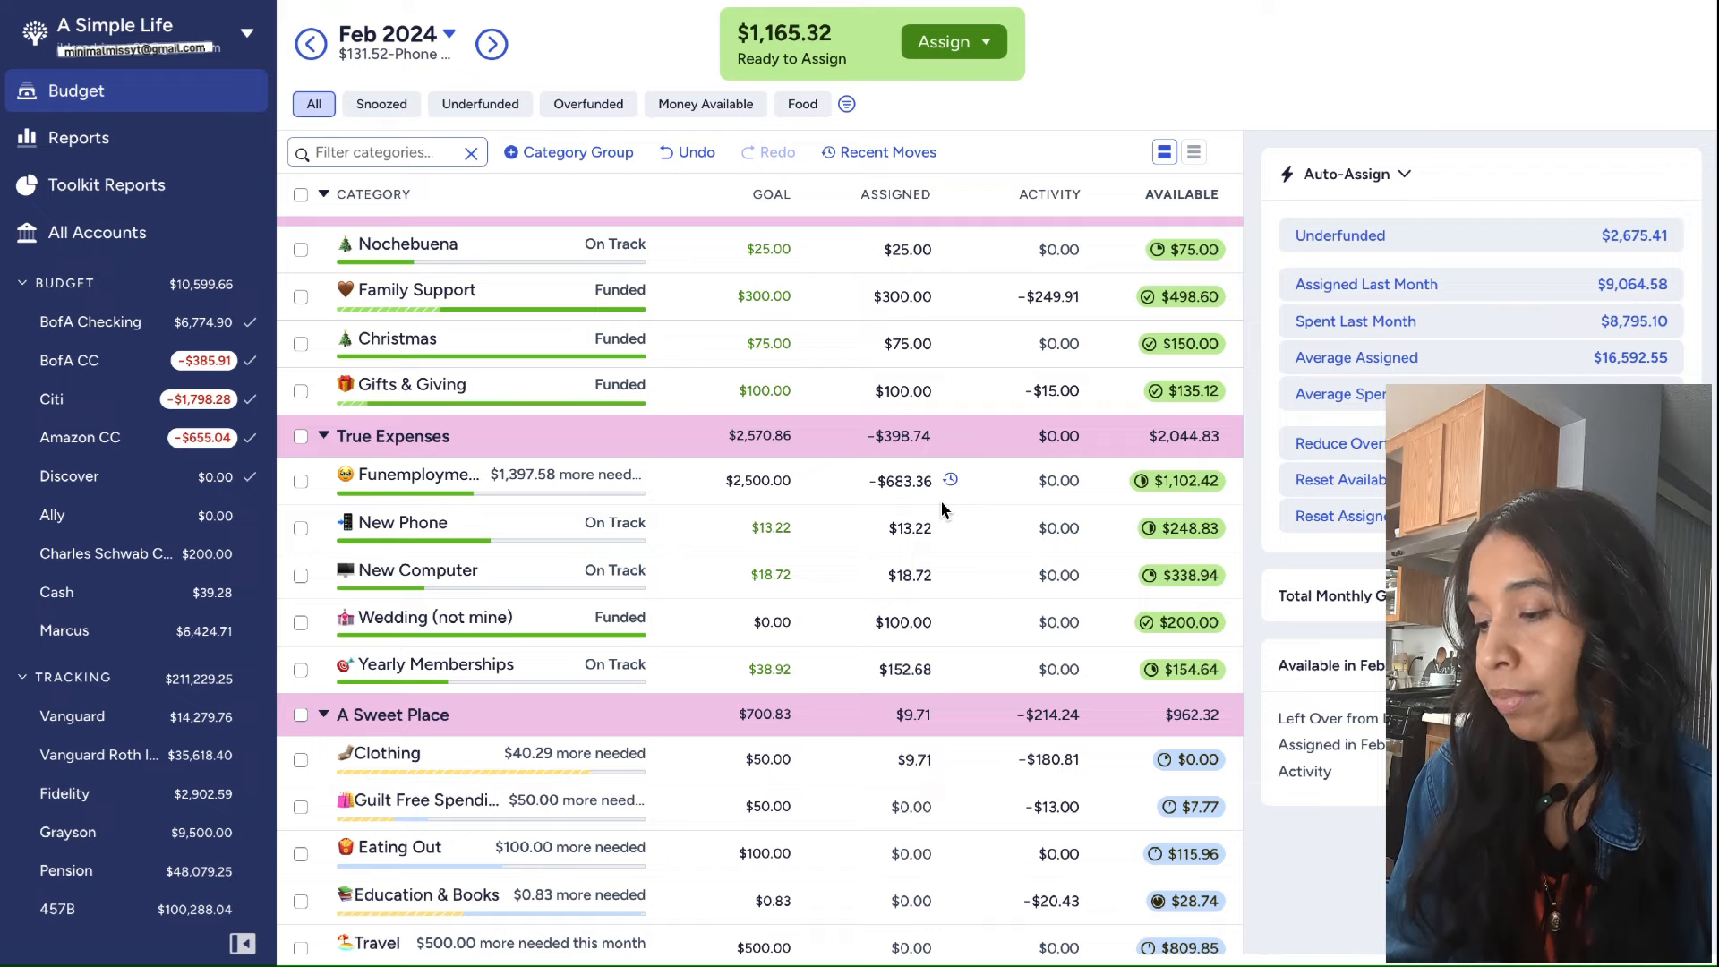
pyautogui.scroll(12, 942, 509)
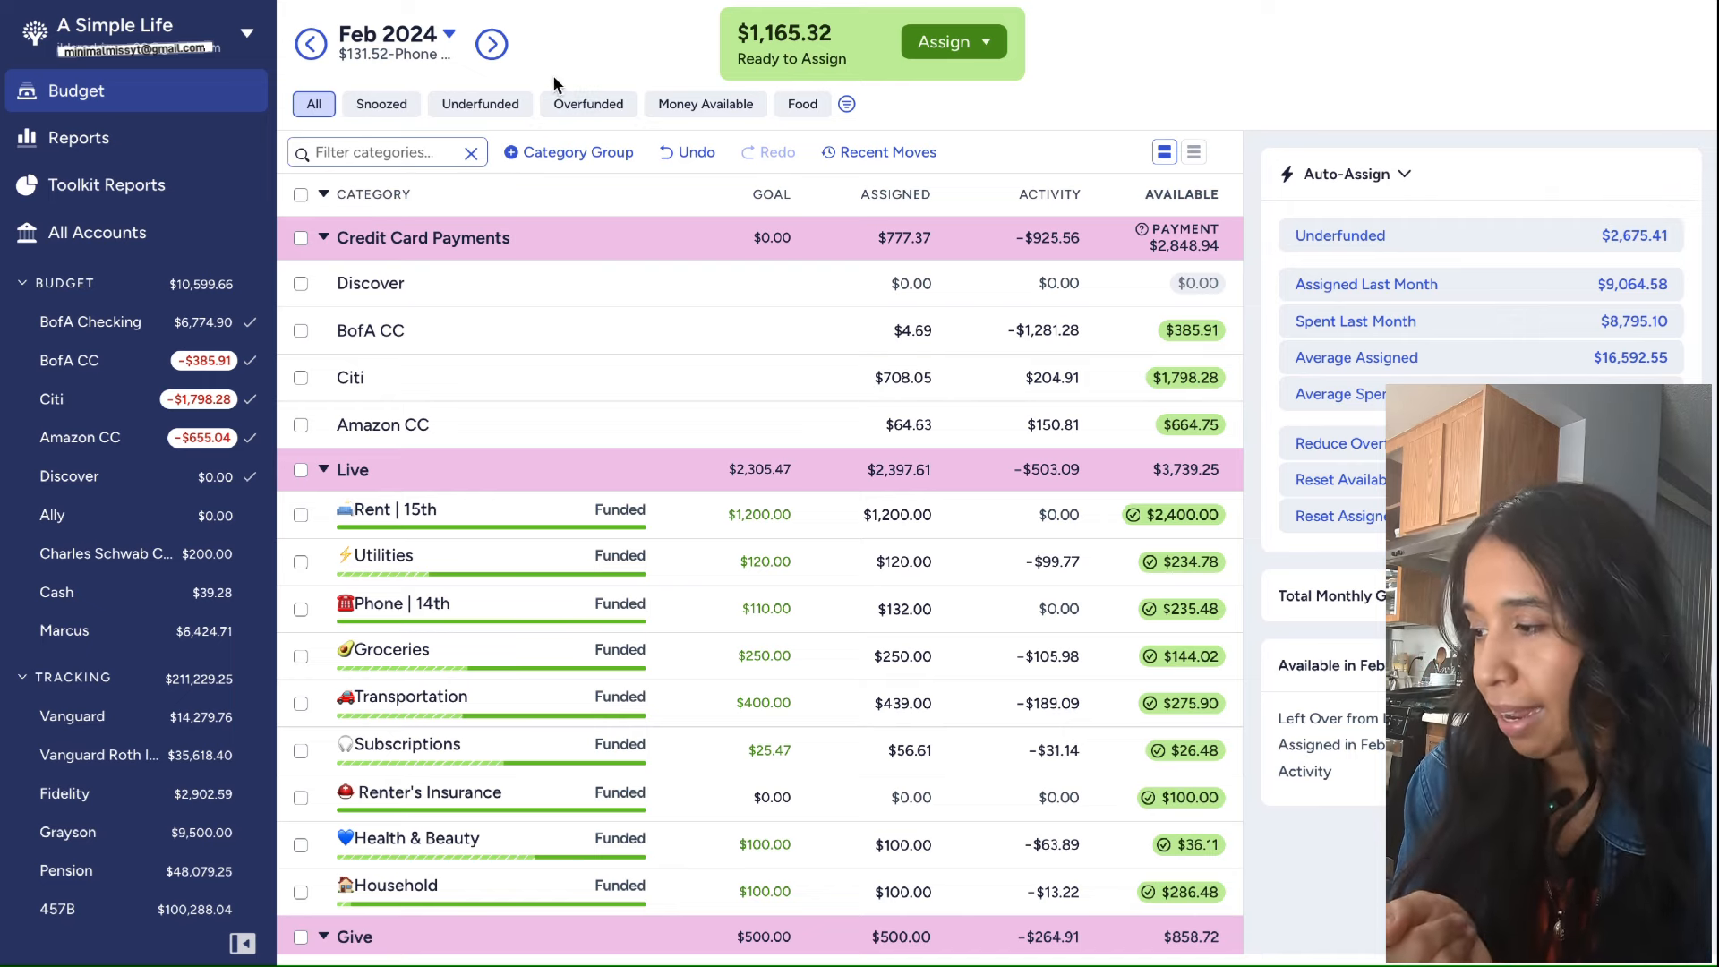
pyautogui.click(491, 45)
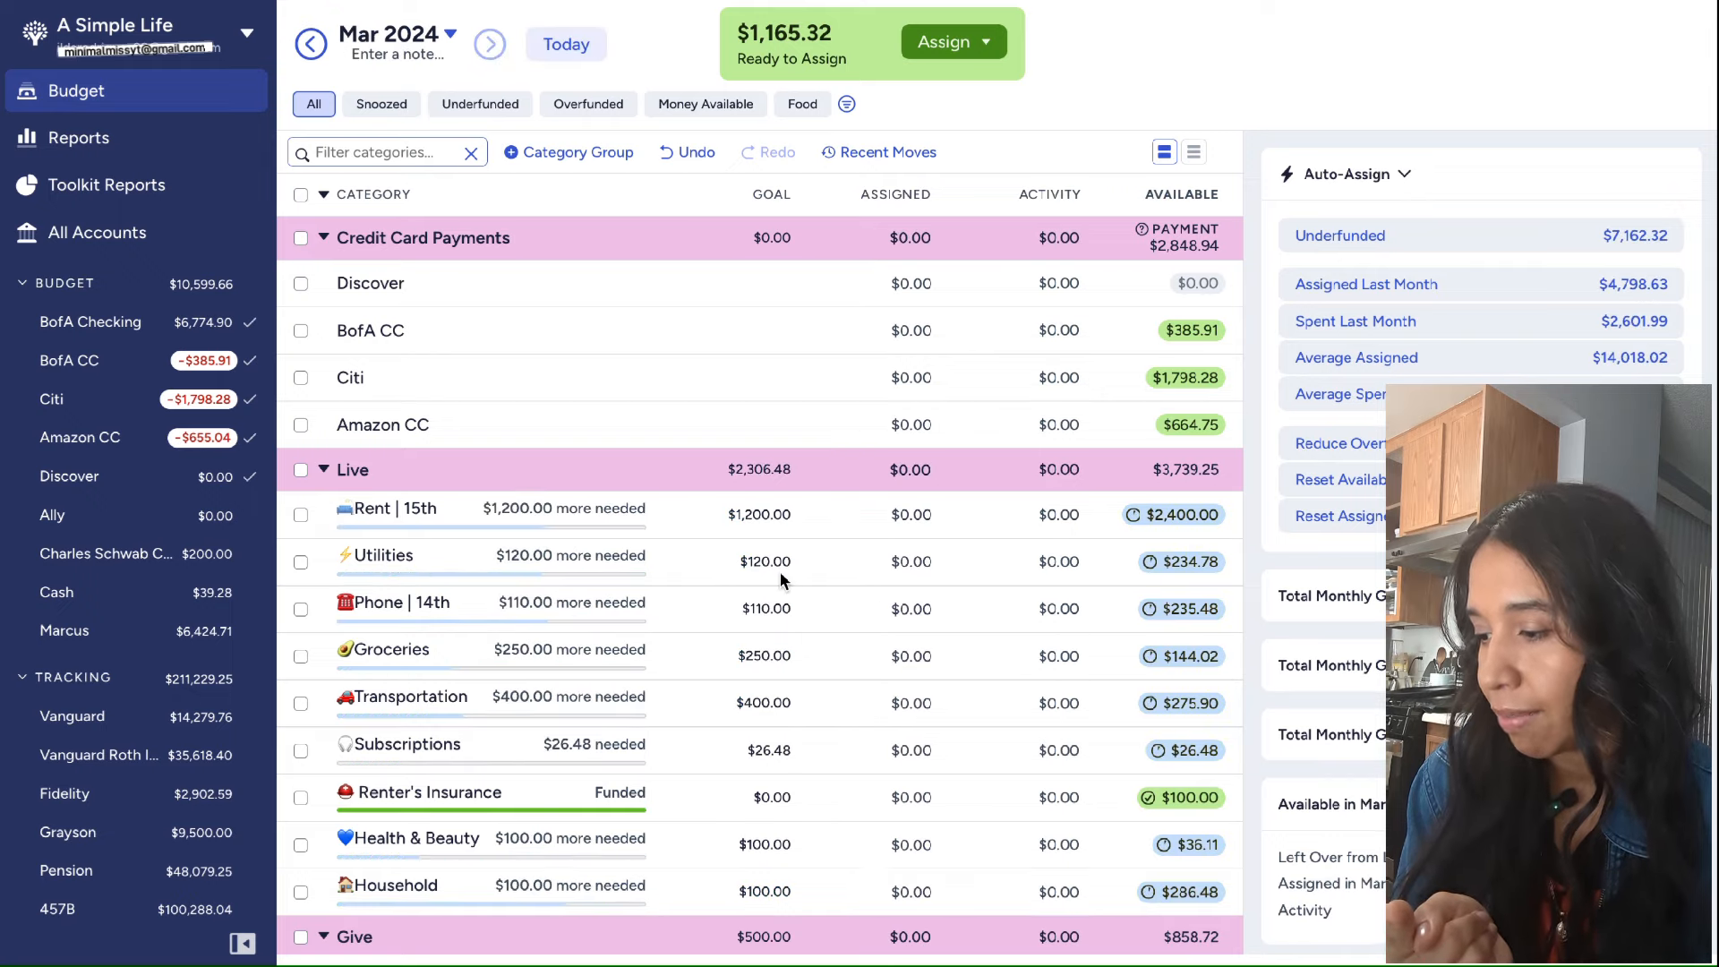
pyautogui.click(895, 521)
pyautogui.write('1')
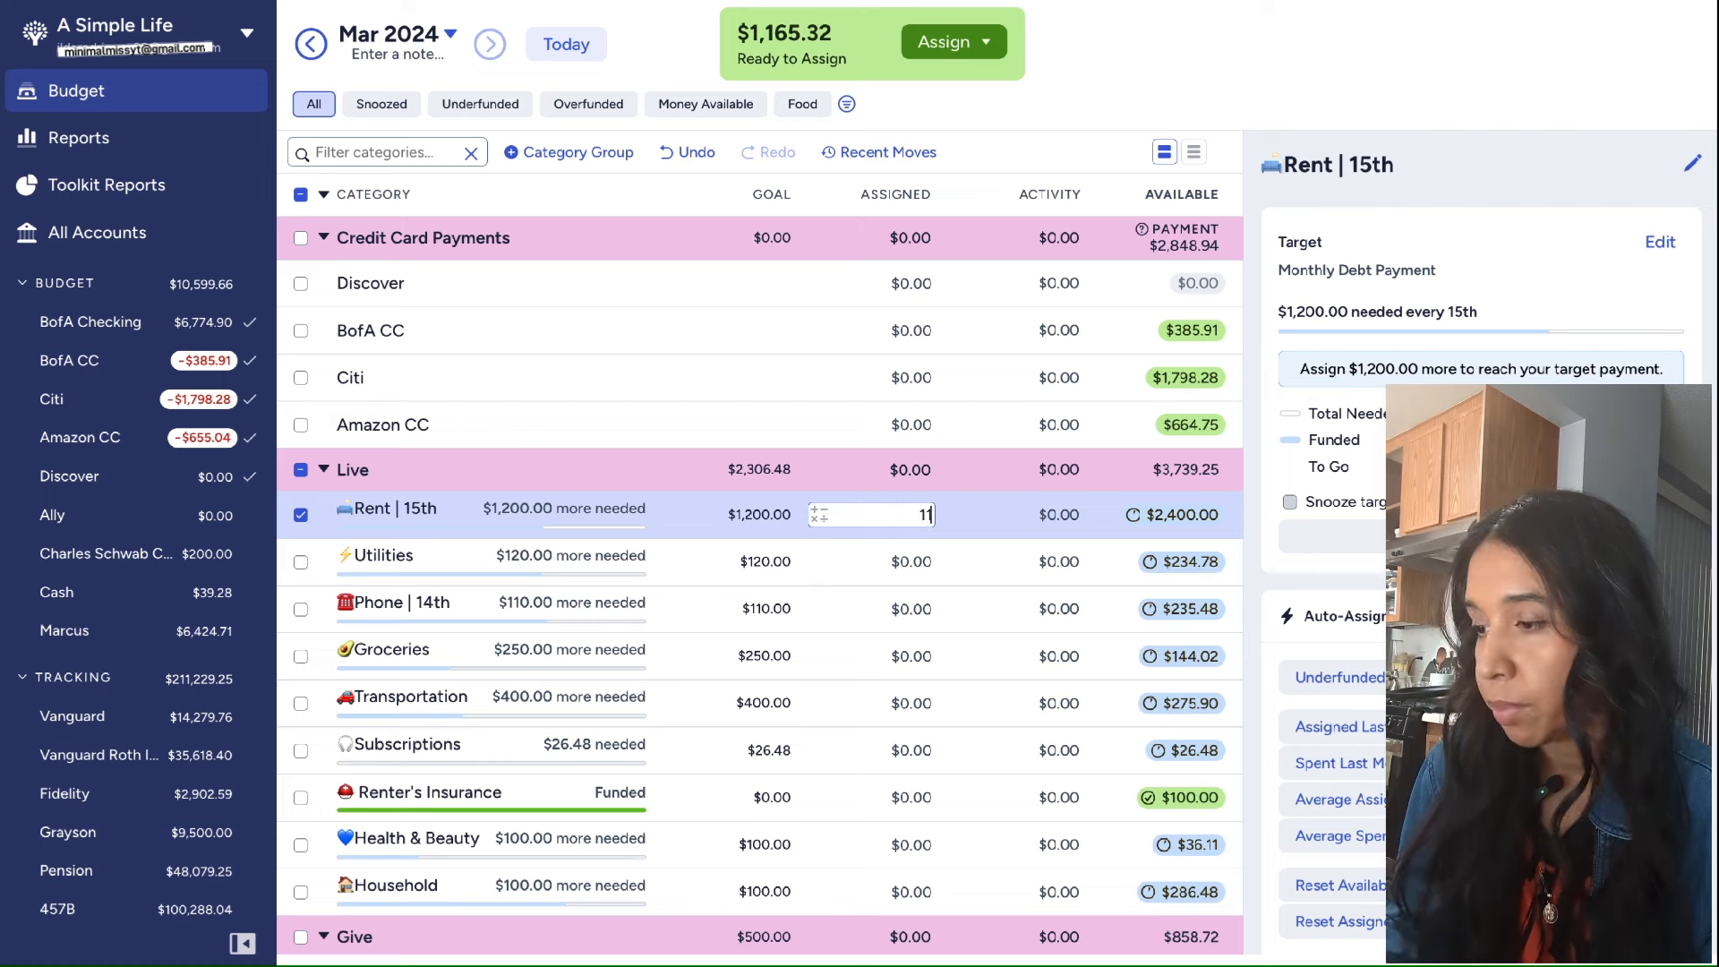
pyautogui.write(',165')
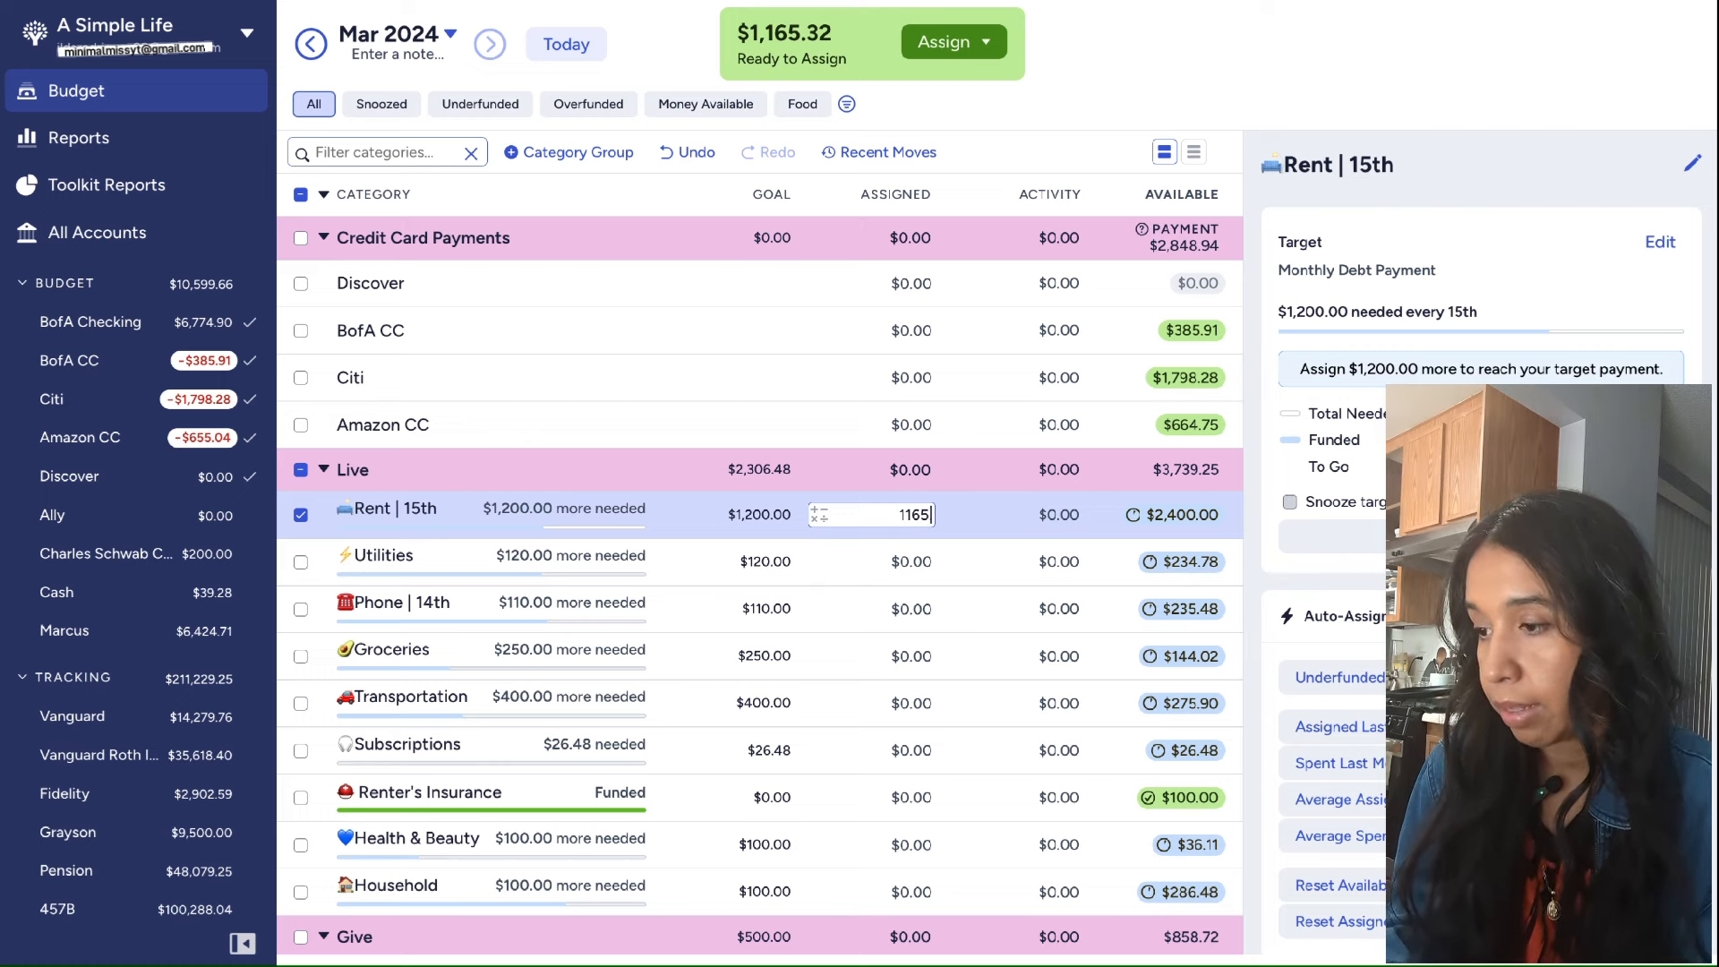
pyautogui.write('.32')
pyautogui.press('Return')
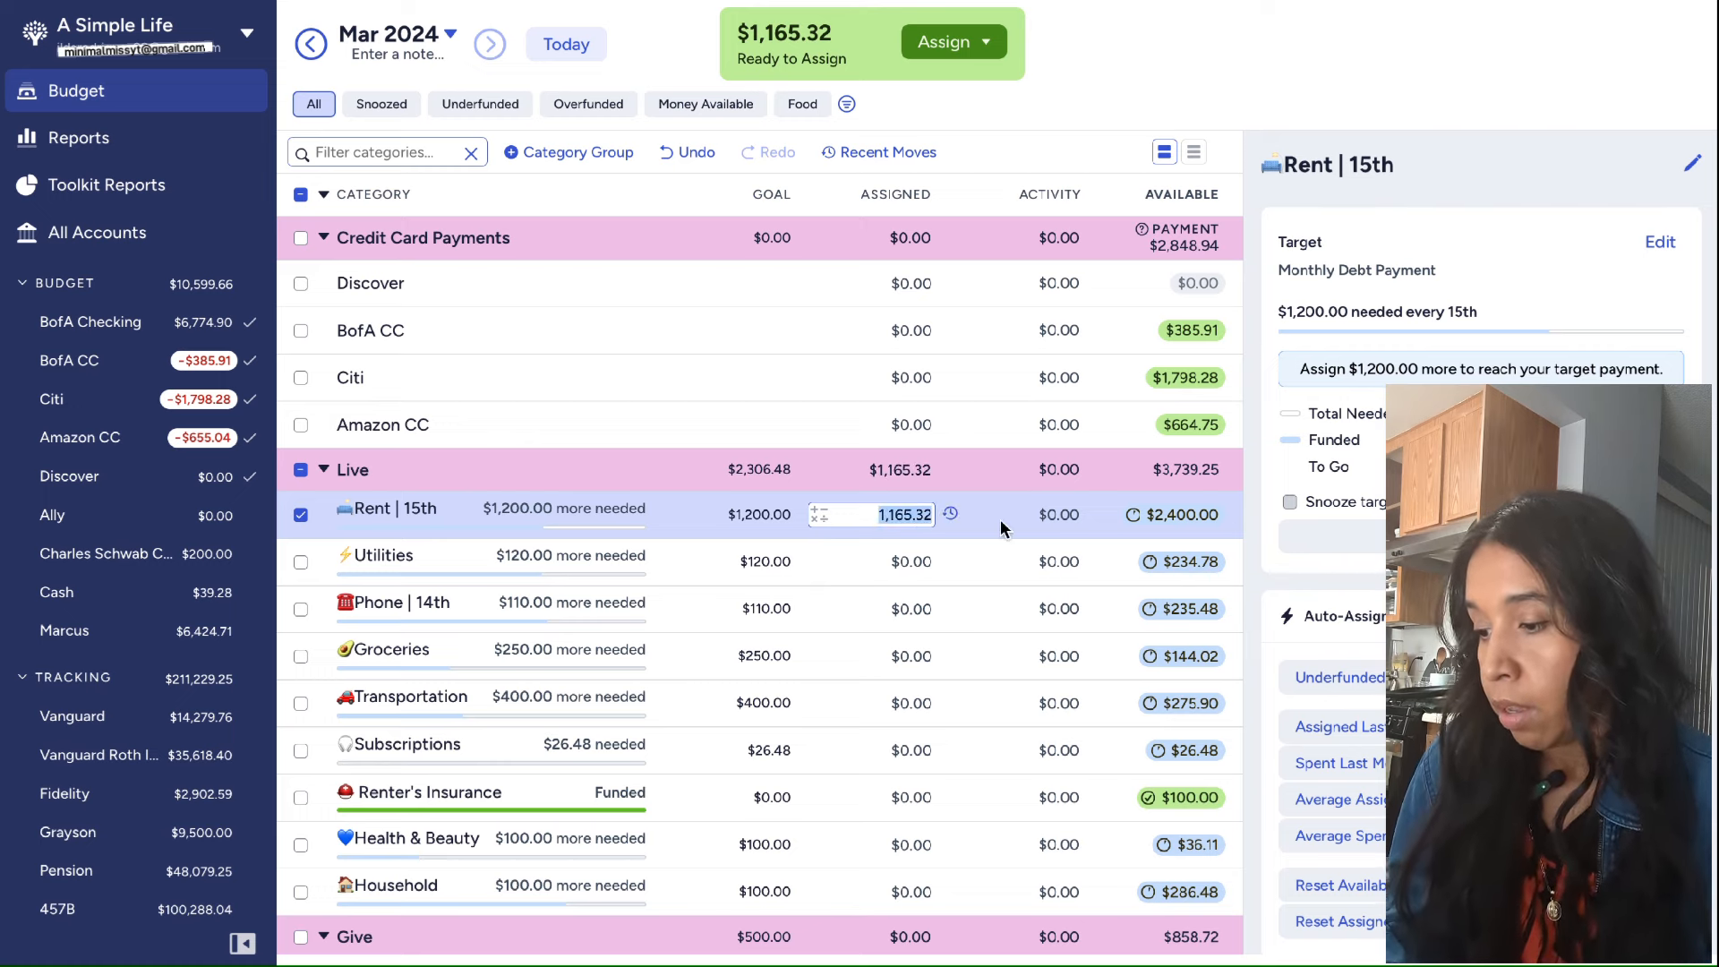
# Confirm the March assignment of the Rent | 15th category and clear its selection
pyautogui.click(301, 517)
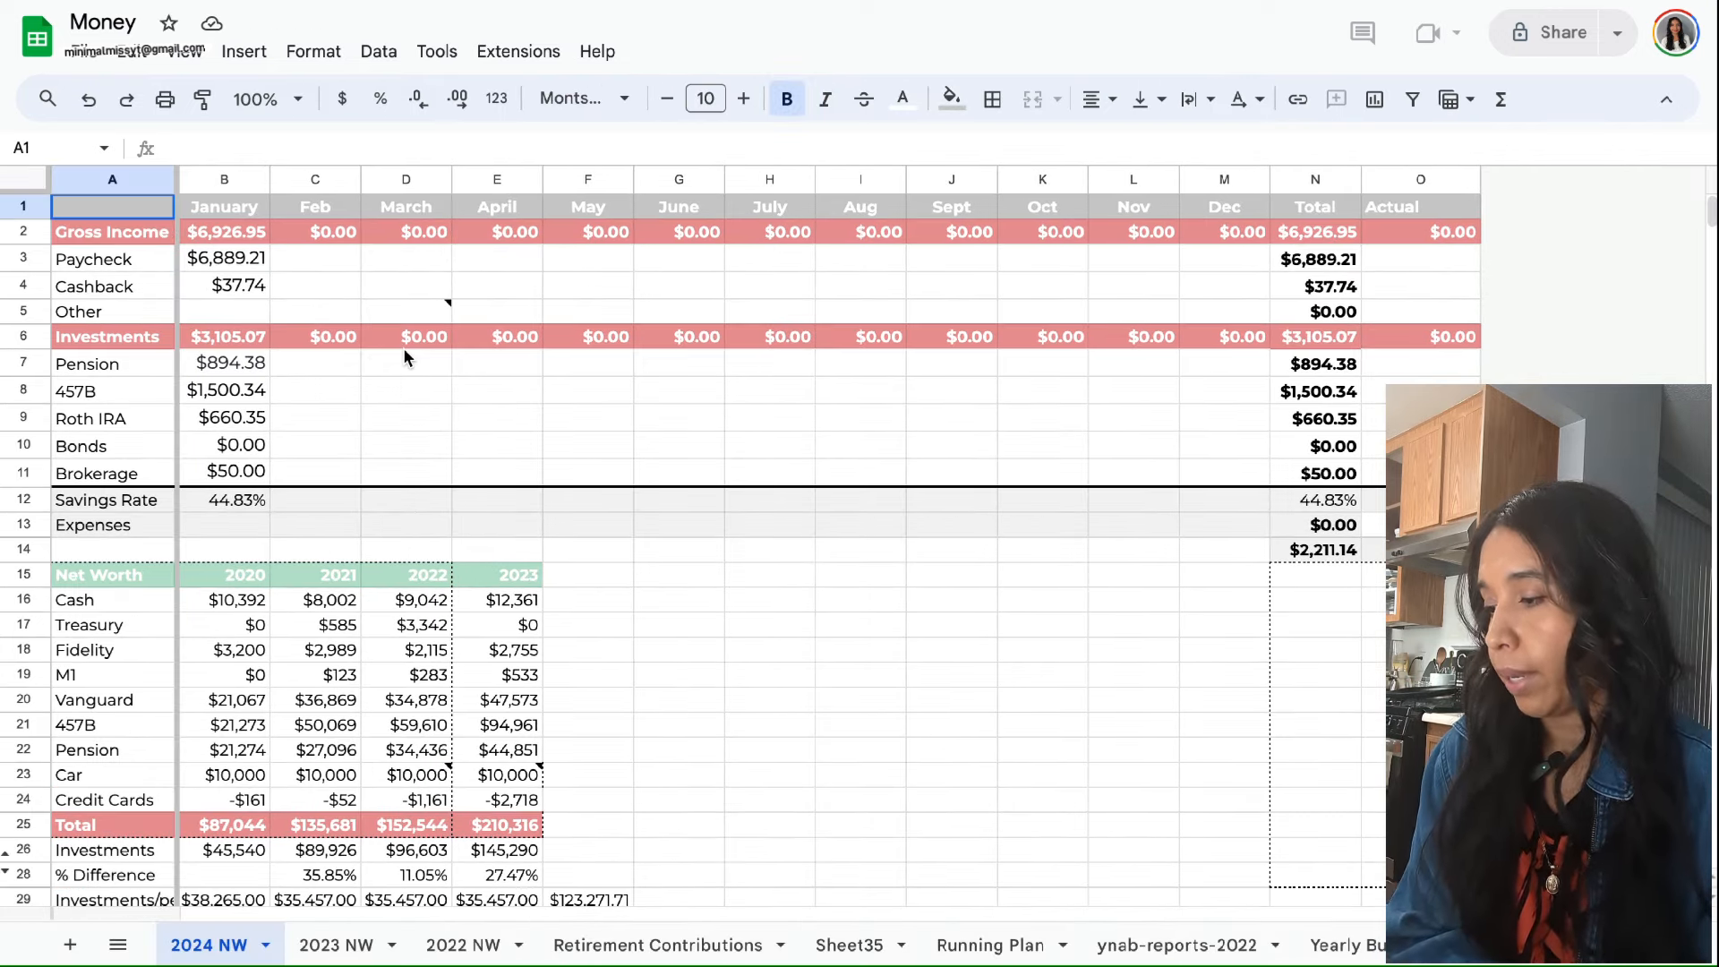
# Switch to the Money spreadsheet in Google Sheets and enter =3450.04 as the February Paycheck on the 2024 NW sheet
pyautogui.click(324, 257)
pyautogui.write('+')
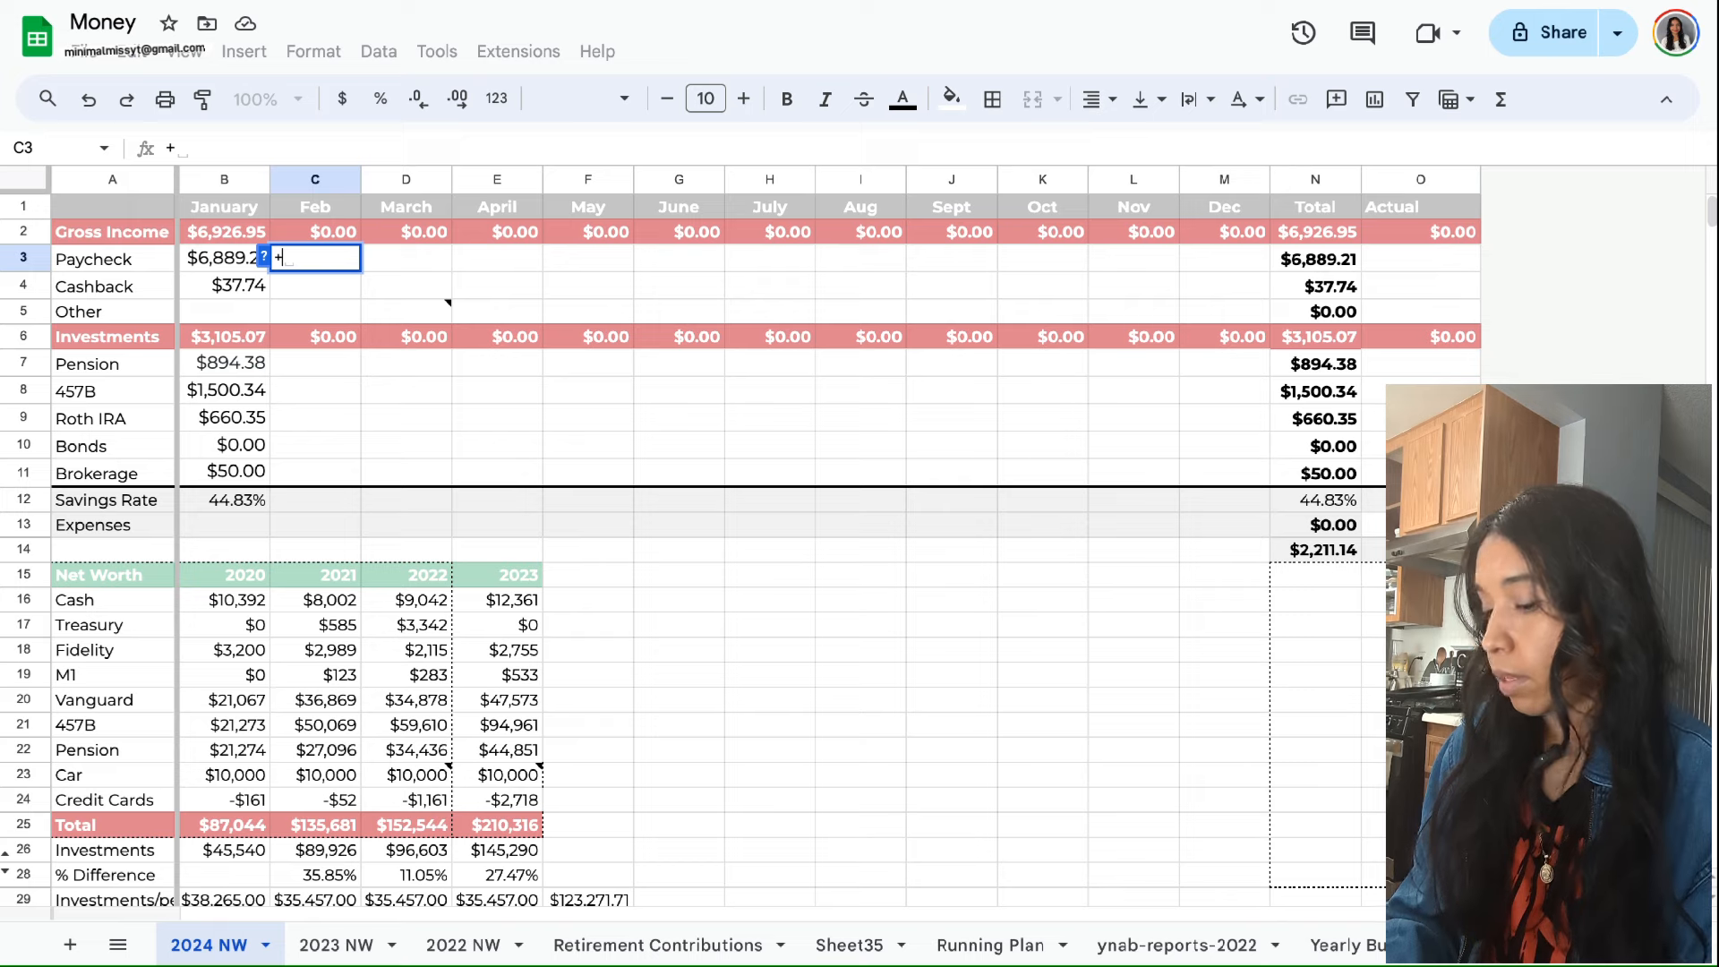
pyautogui.press('BackSpace')
pyautogui.write('=')
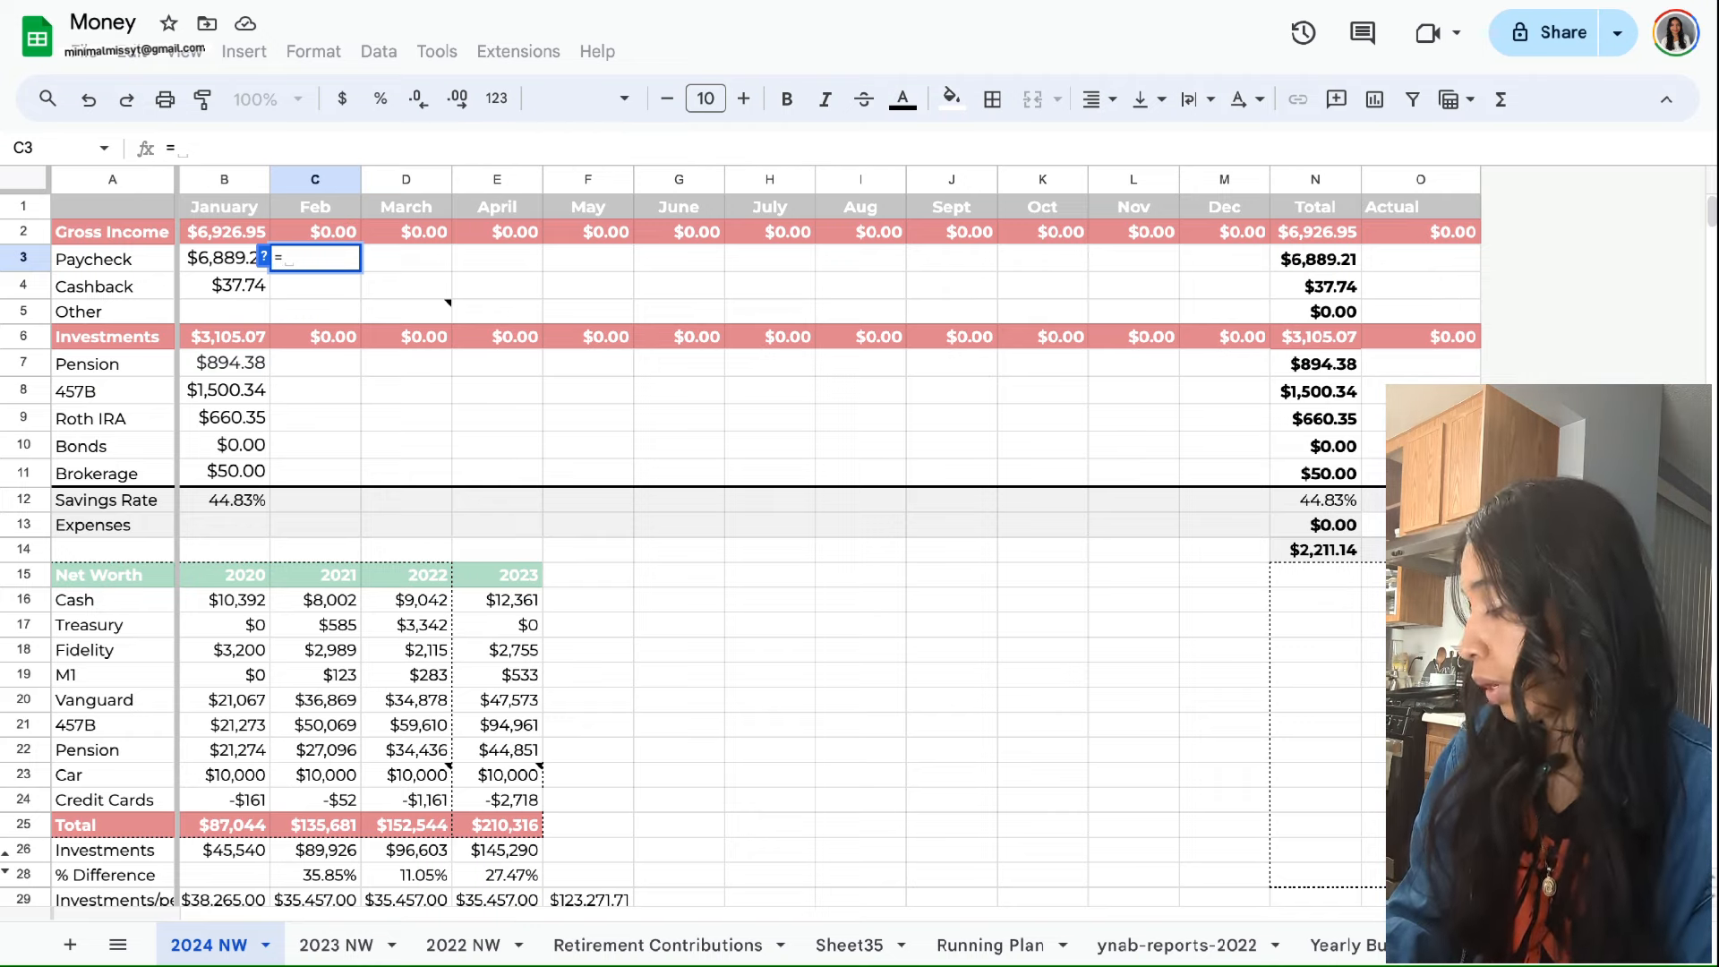
pyautogui.write('3450')
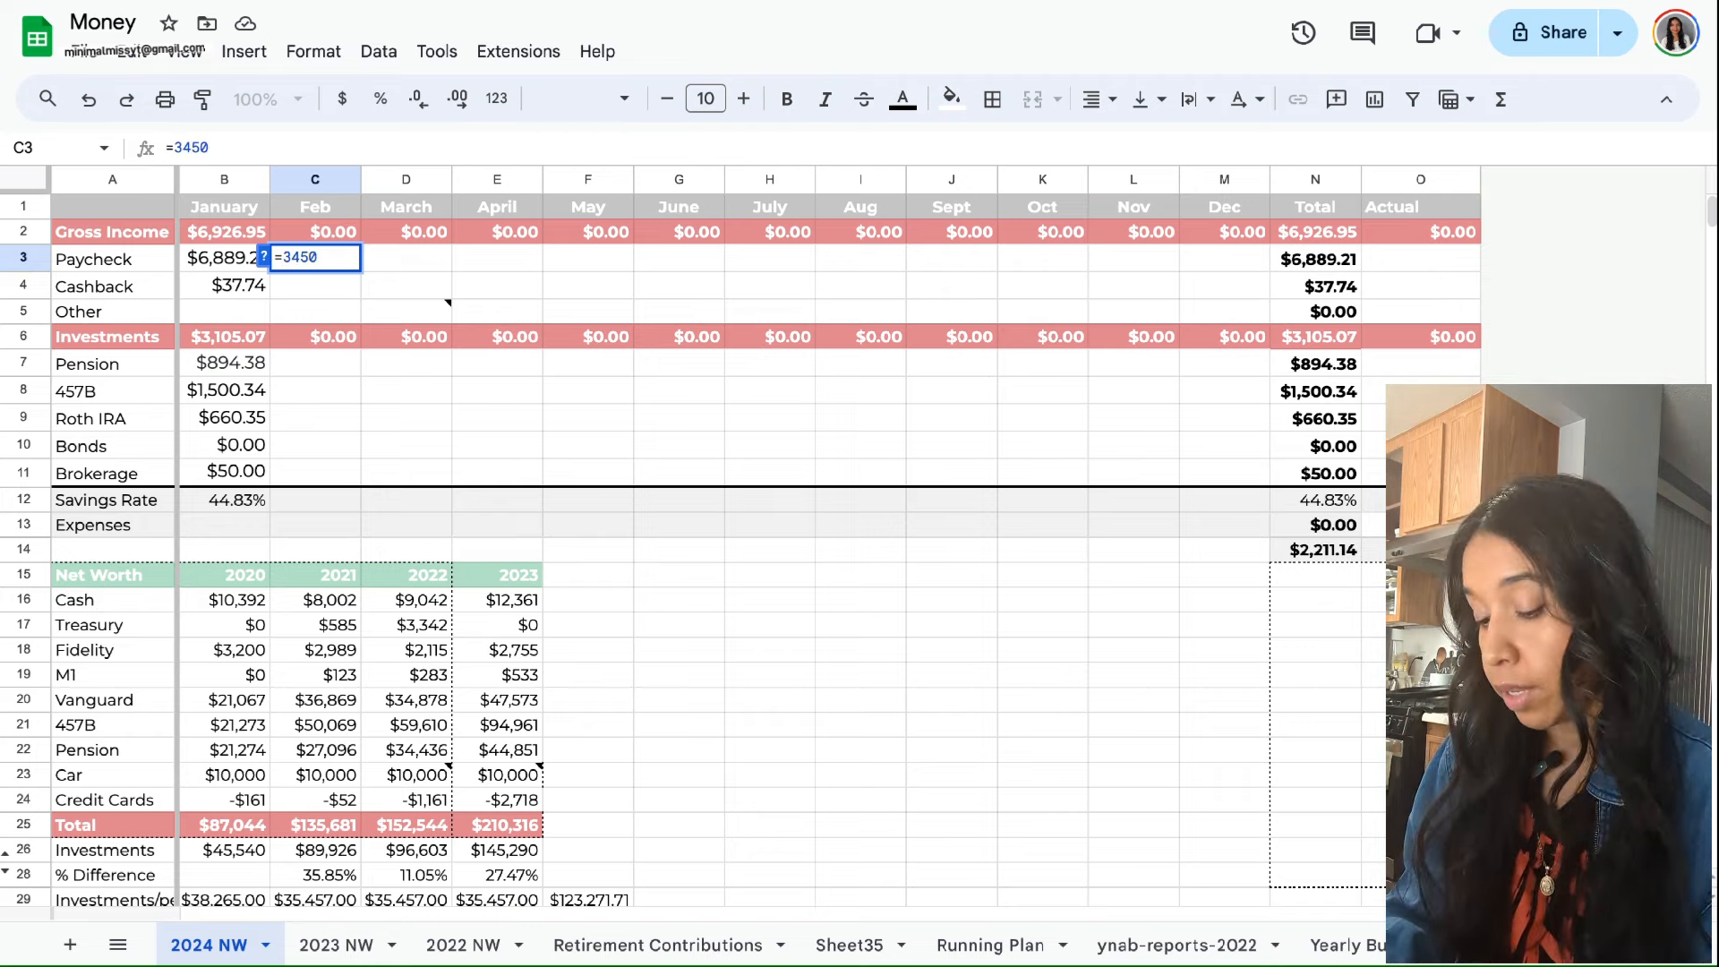
pyautogui.write('>0')
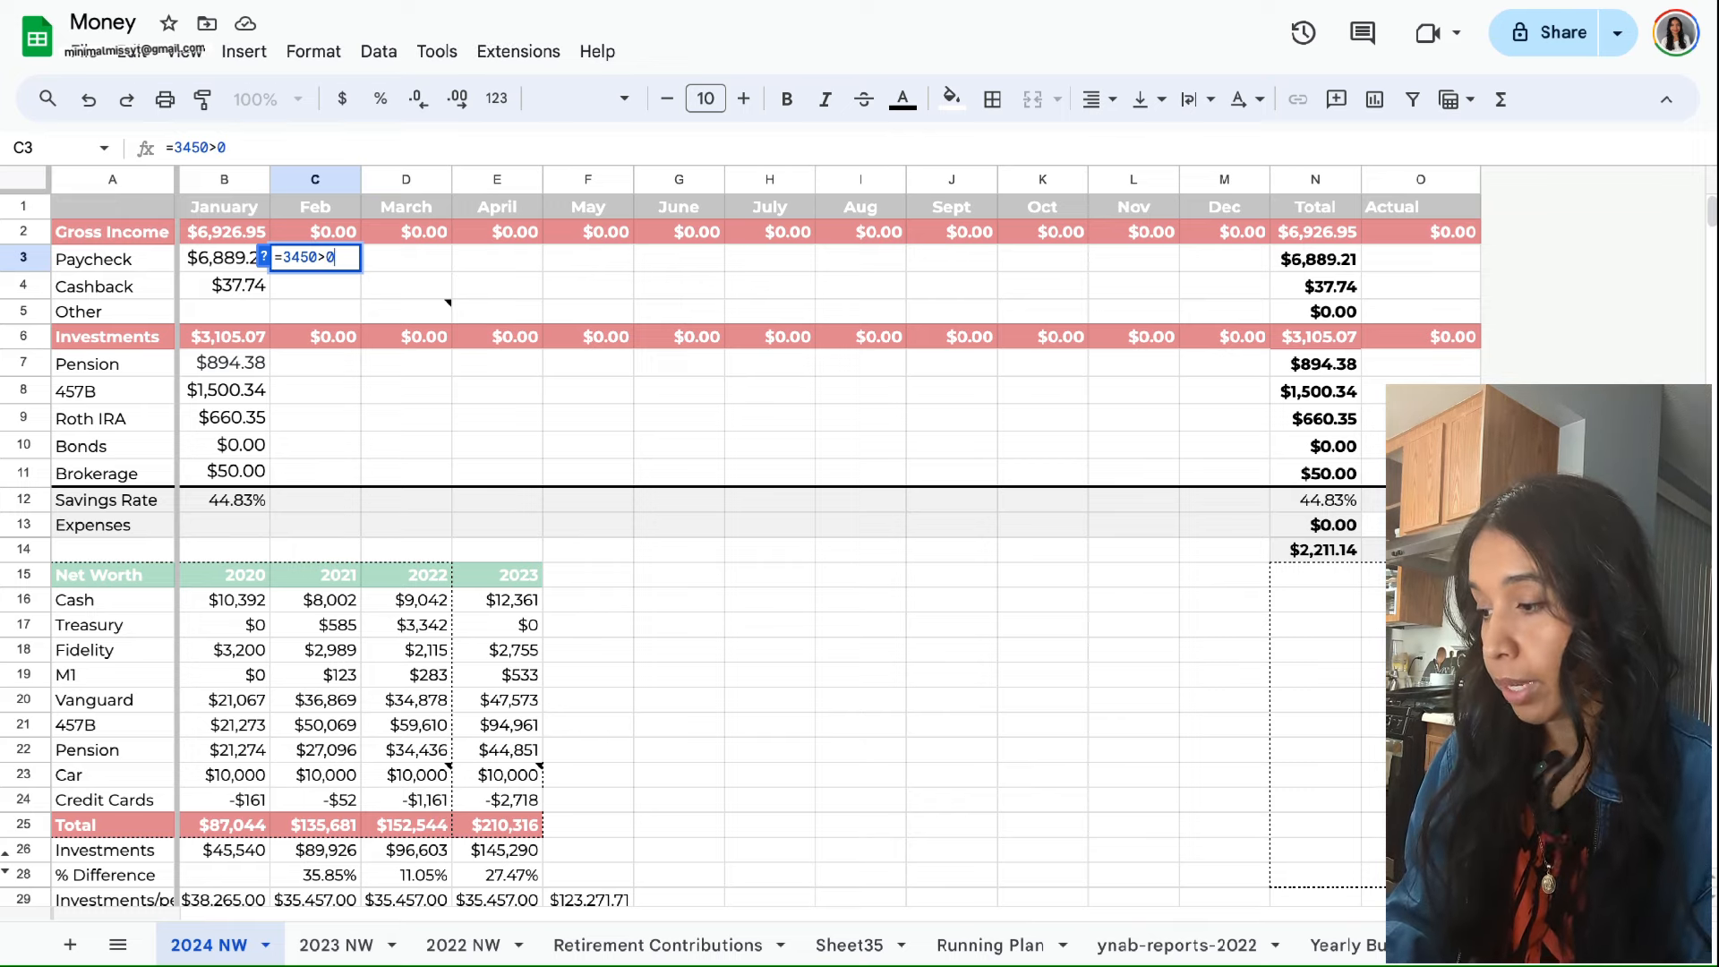
pyautogui.press('BackSpace')
pyautogui.press('BackSpace')
pyautogui.write('.04')
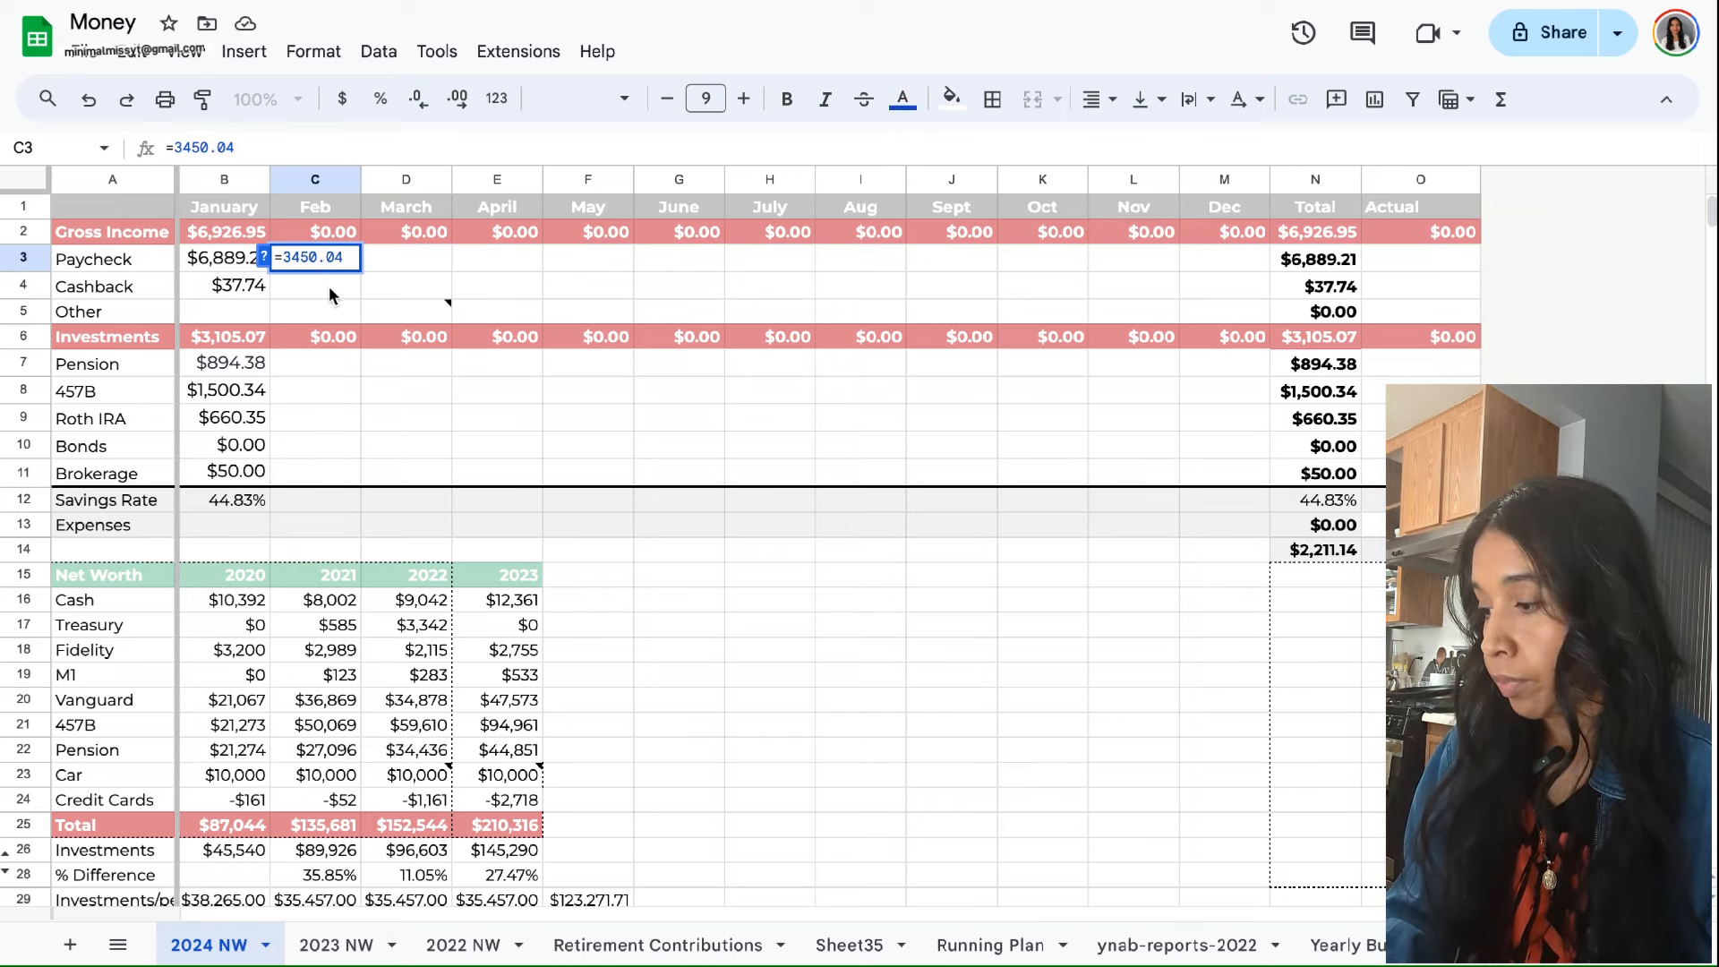
pyautogui.click(331, 293)
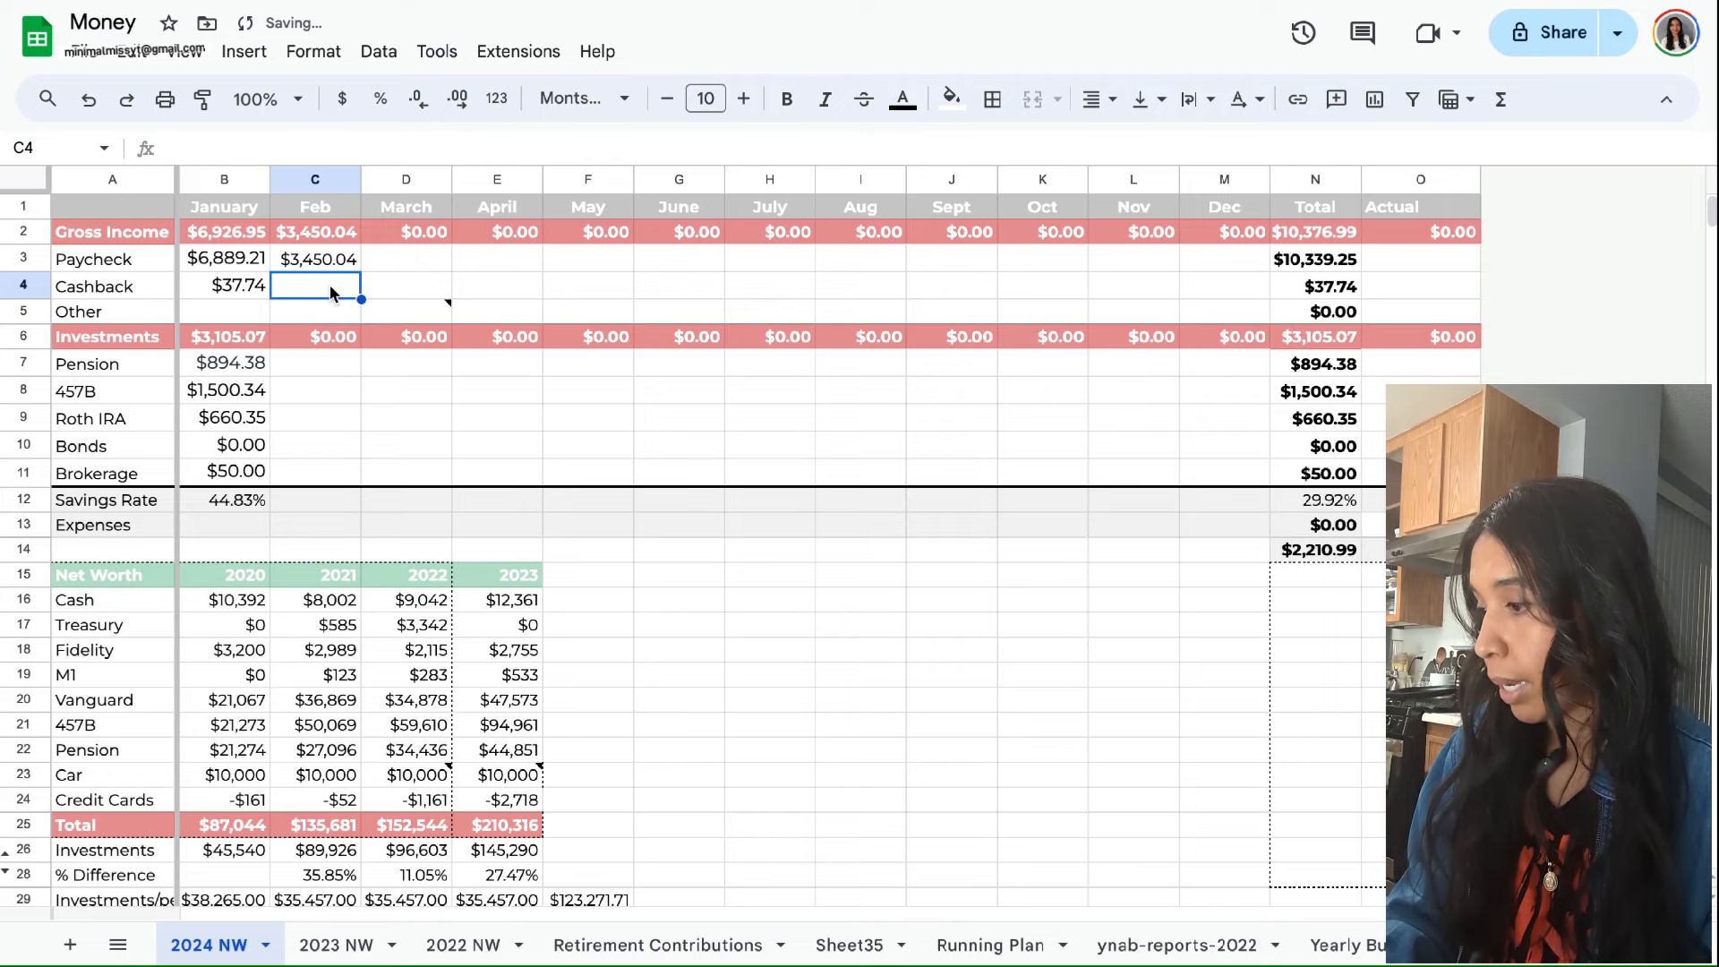
# Enter the formula =308.32+138.87 as the February Pension contribution under Investments
pyautogui.click(332, 363)
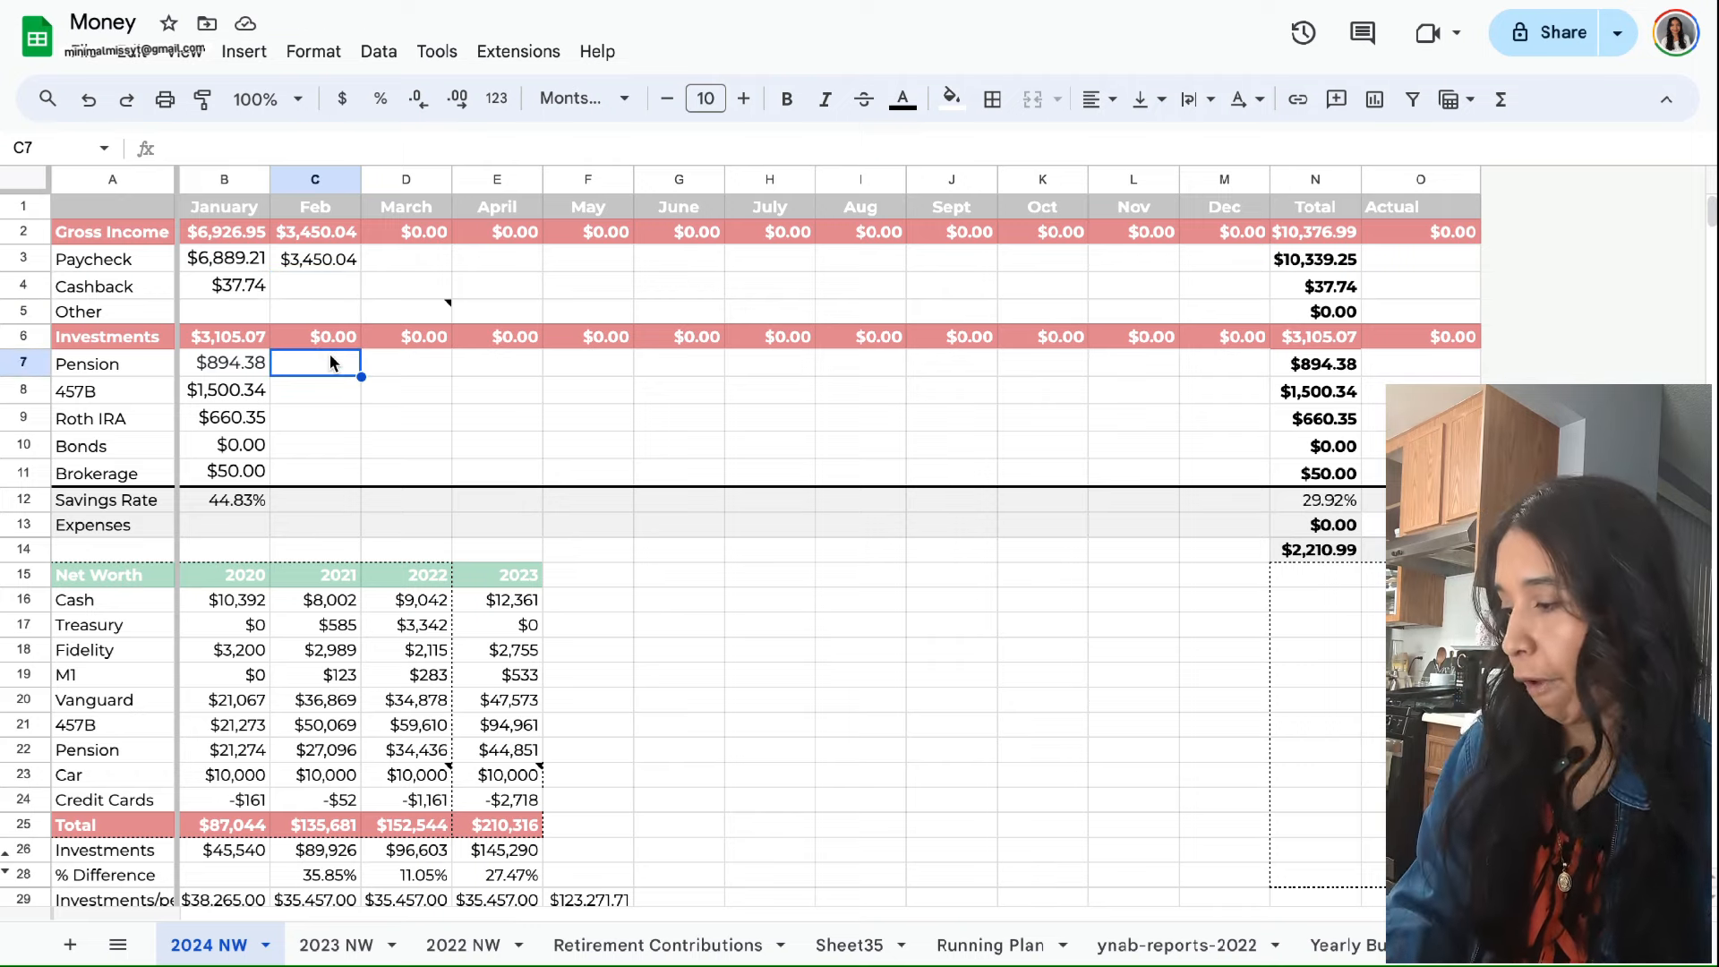
pyautogui.write('=')
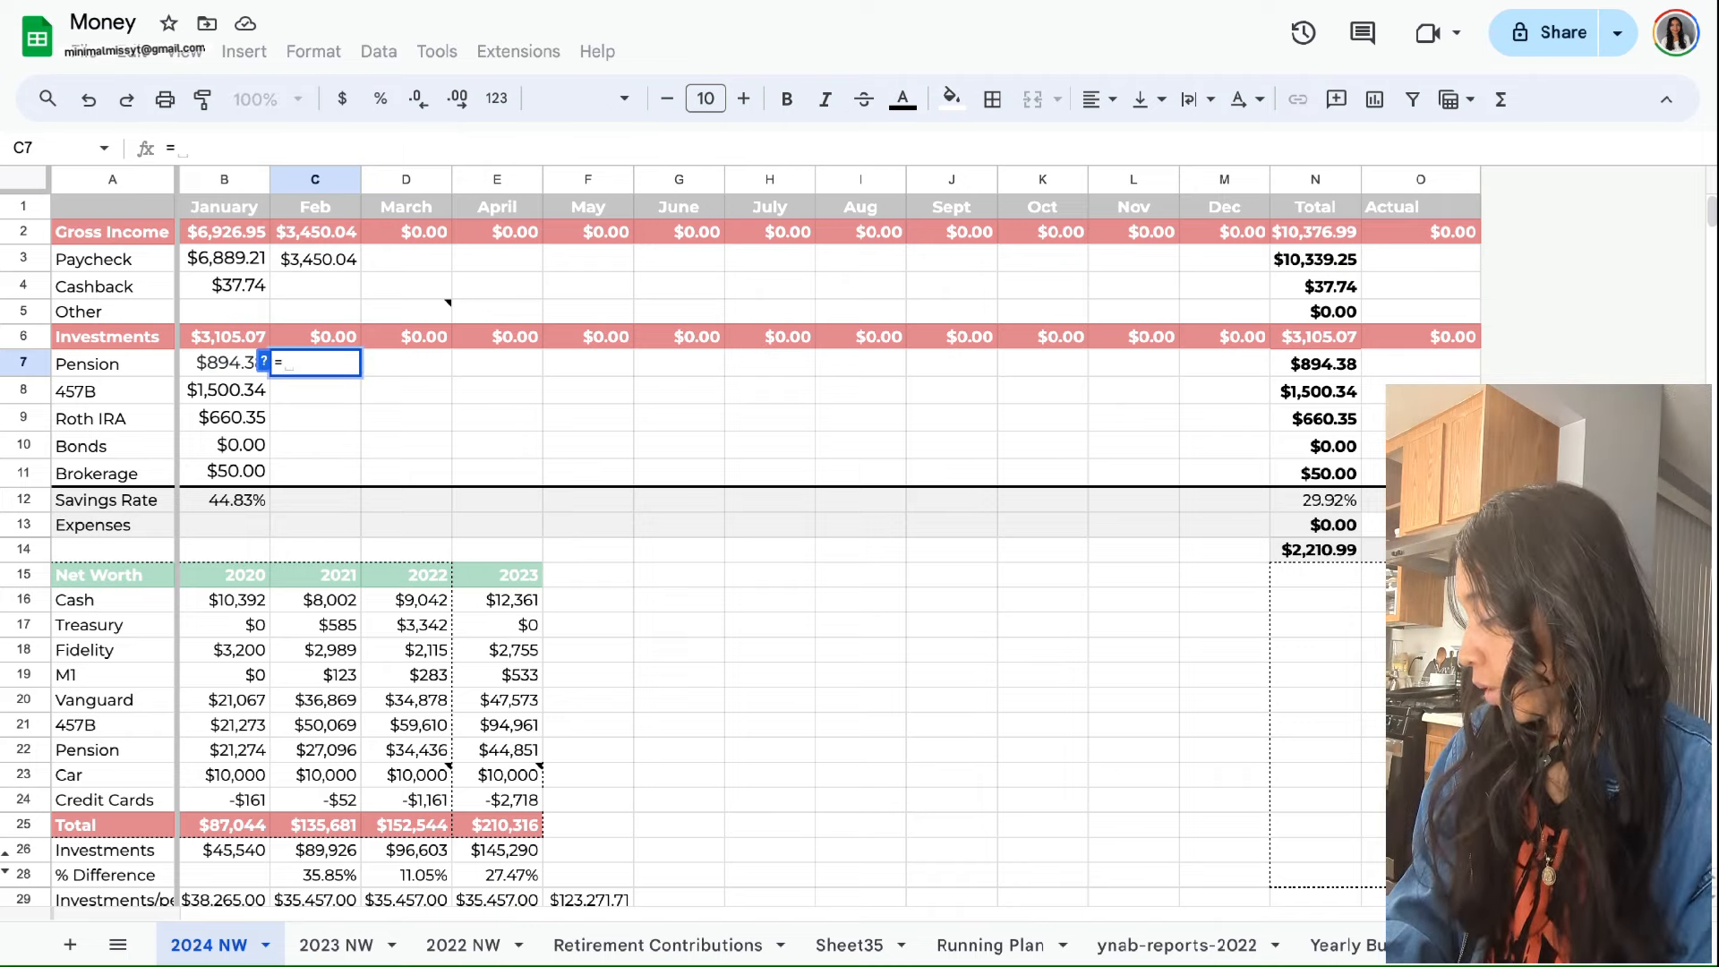
pyautogui.write('308')
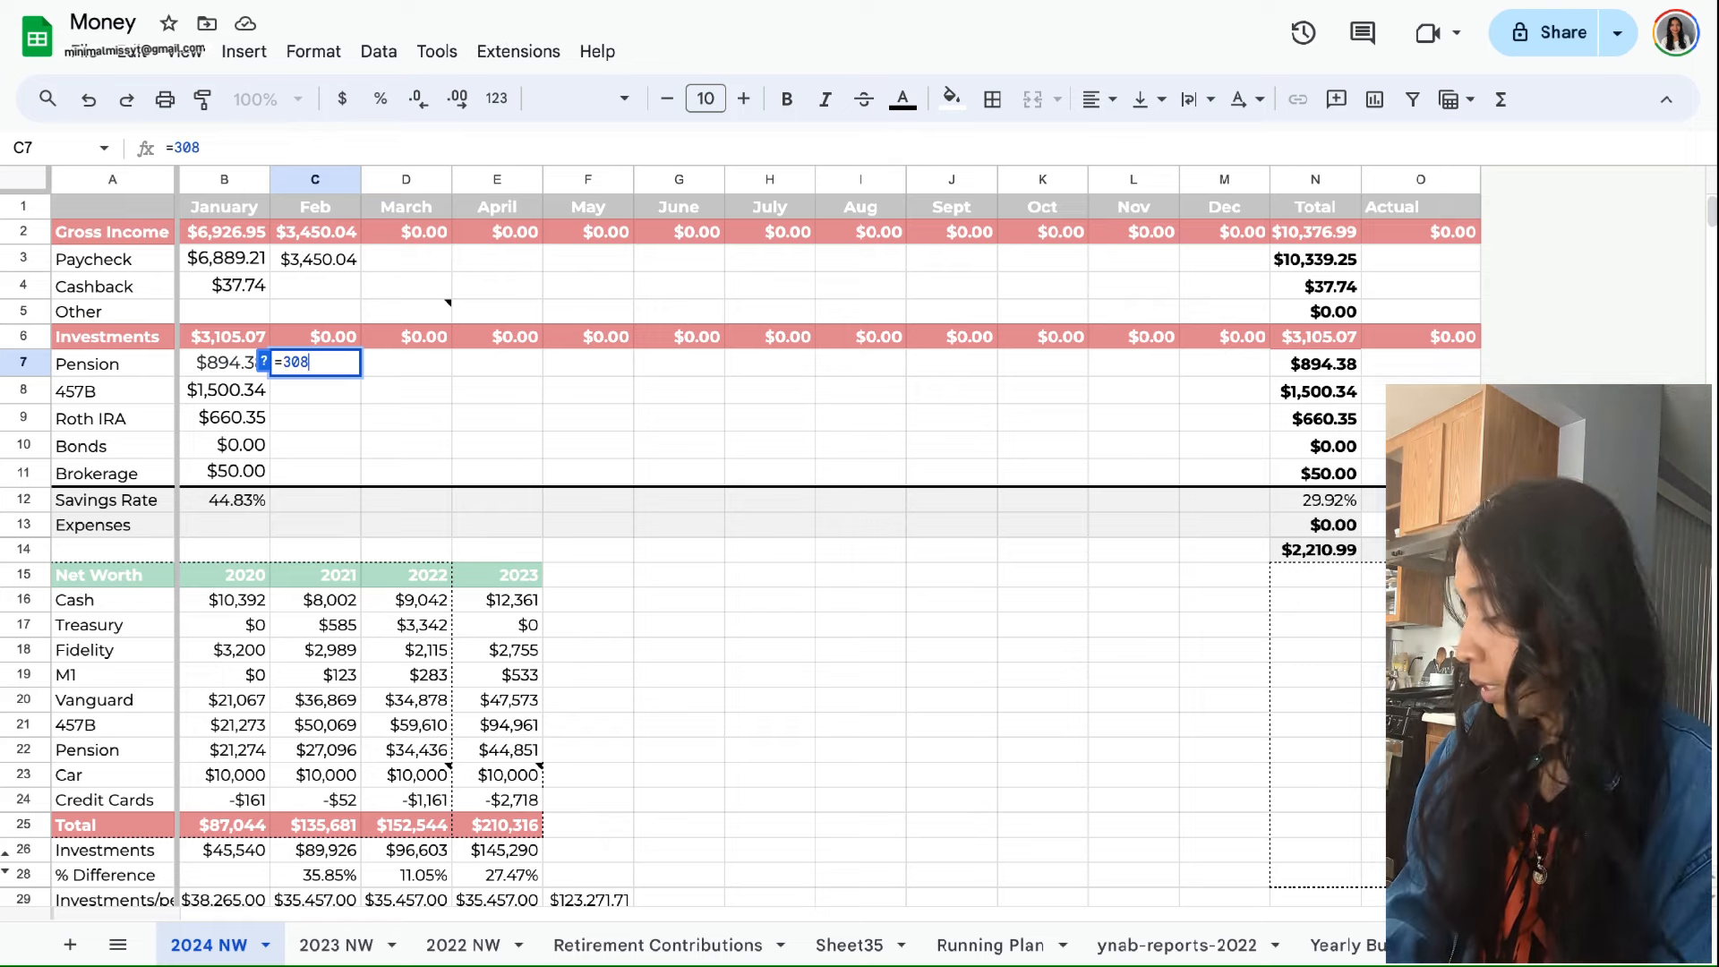
pyautogui.write('.32+')
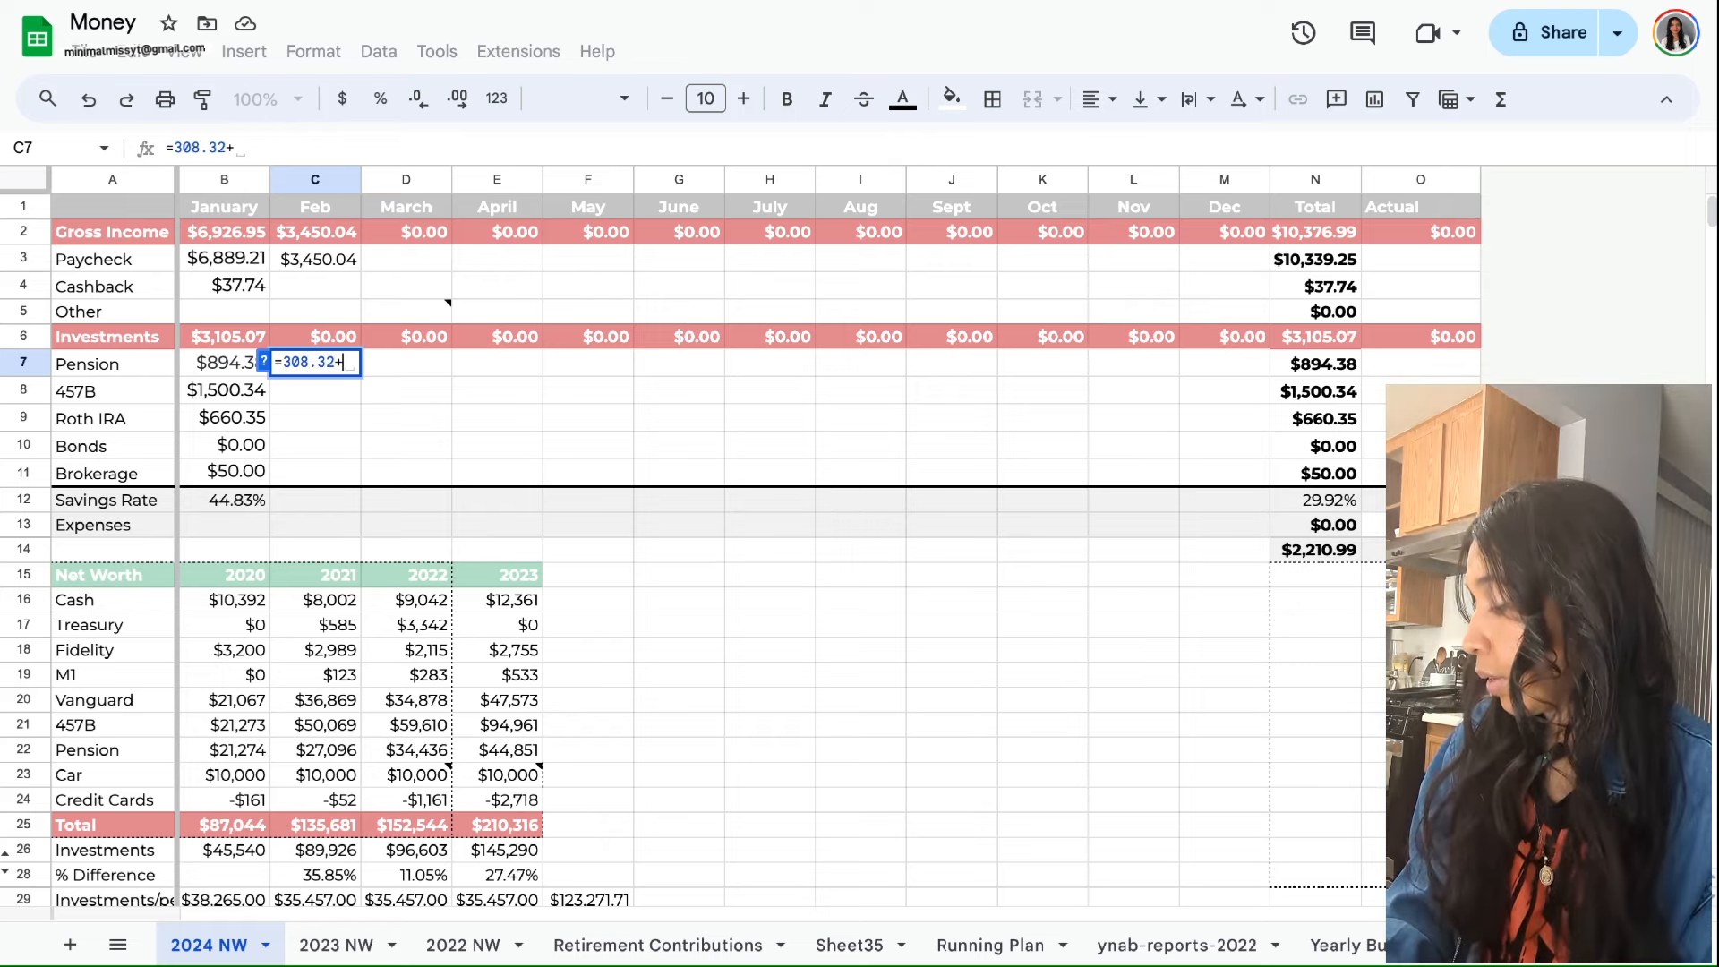
pyautogui.write('138')
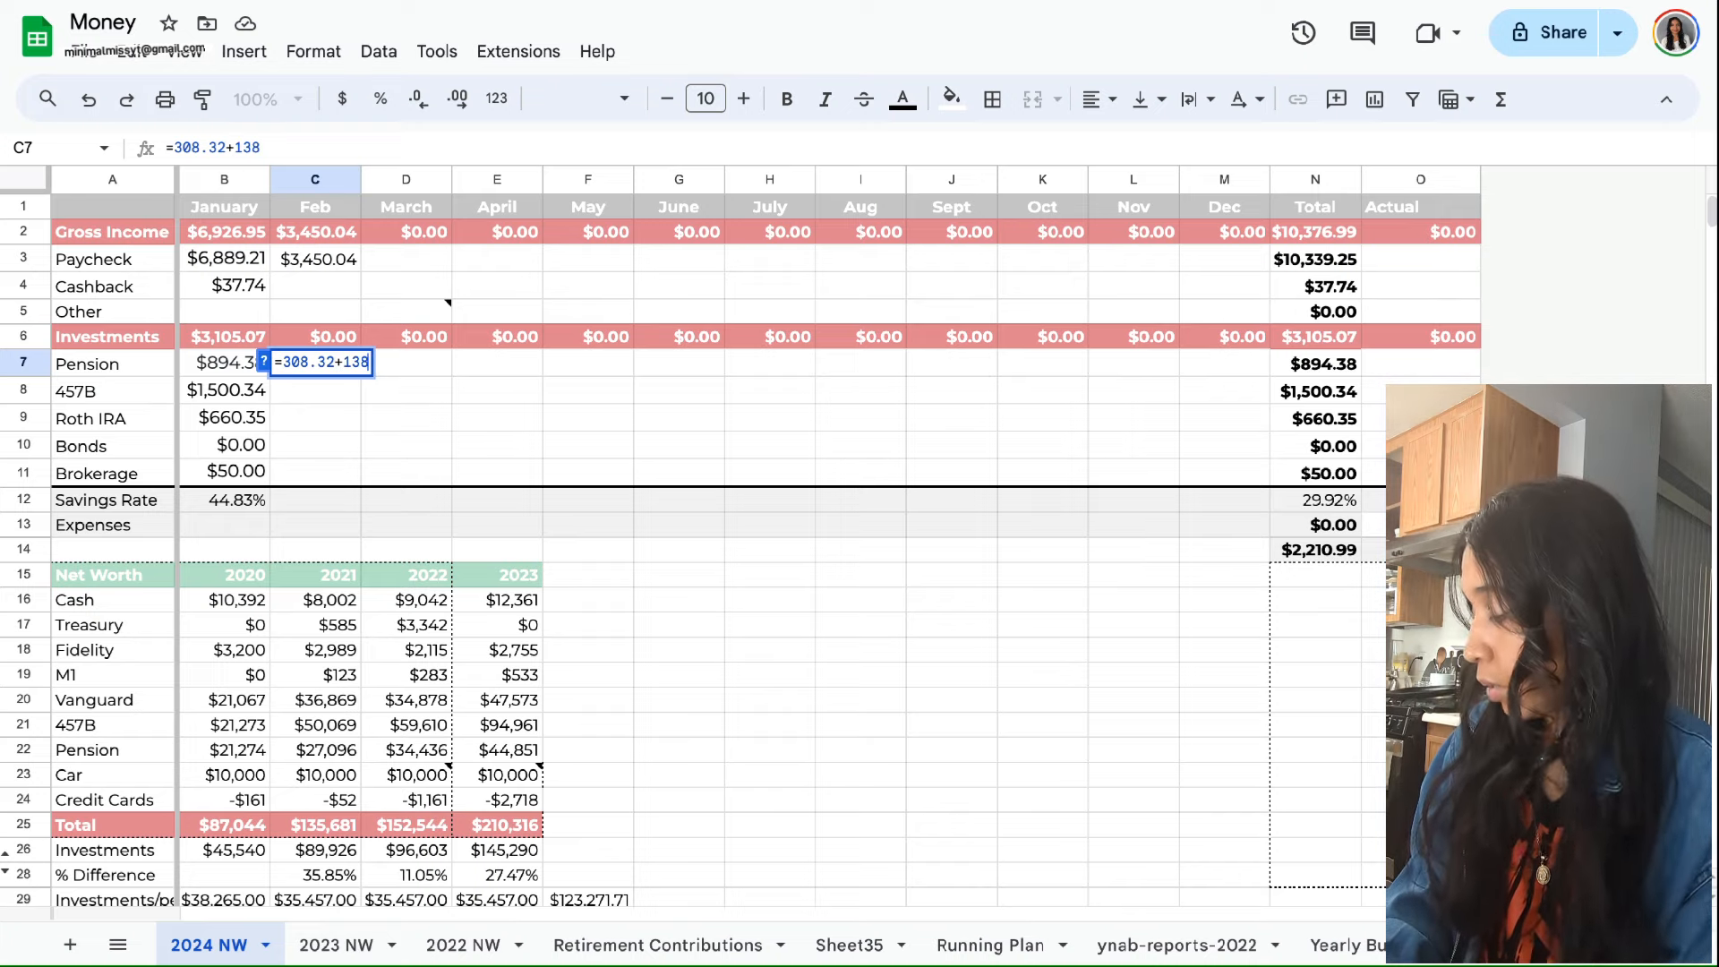
pyautogui.write('+8')
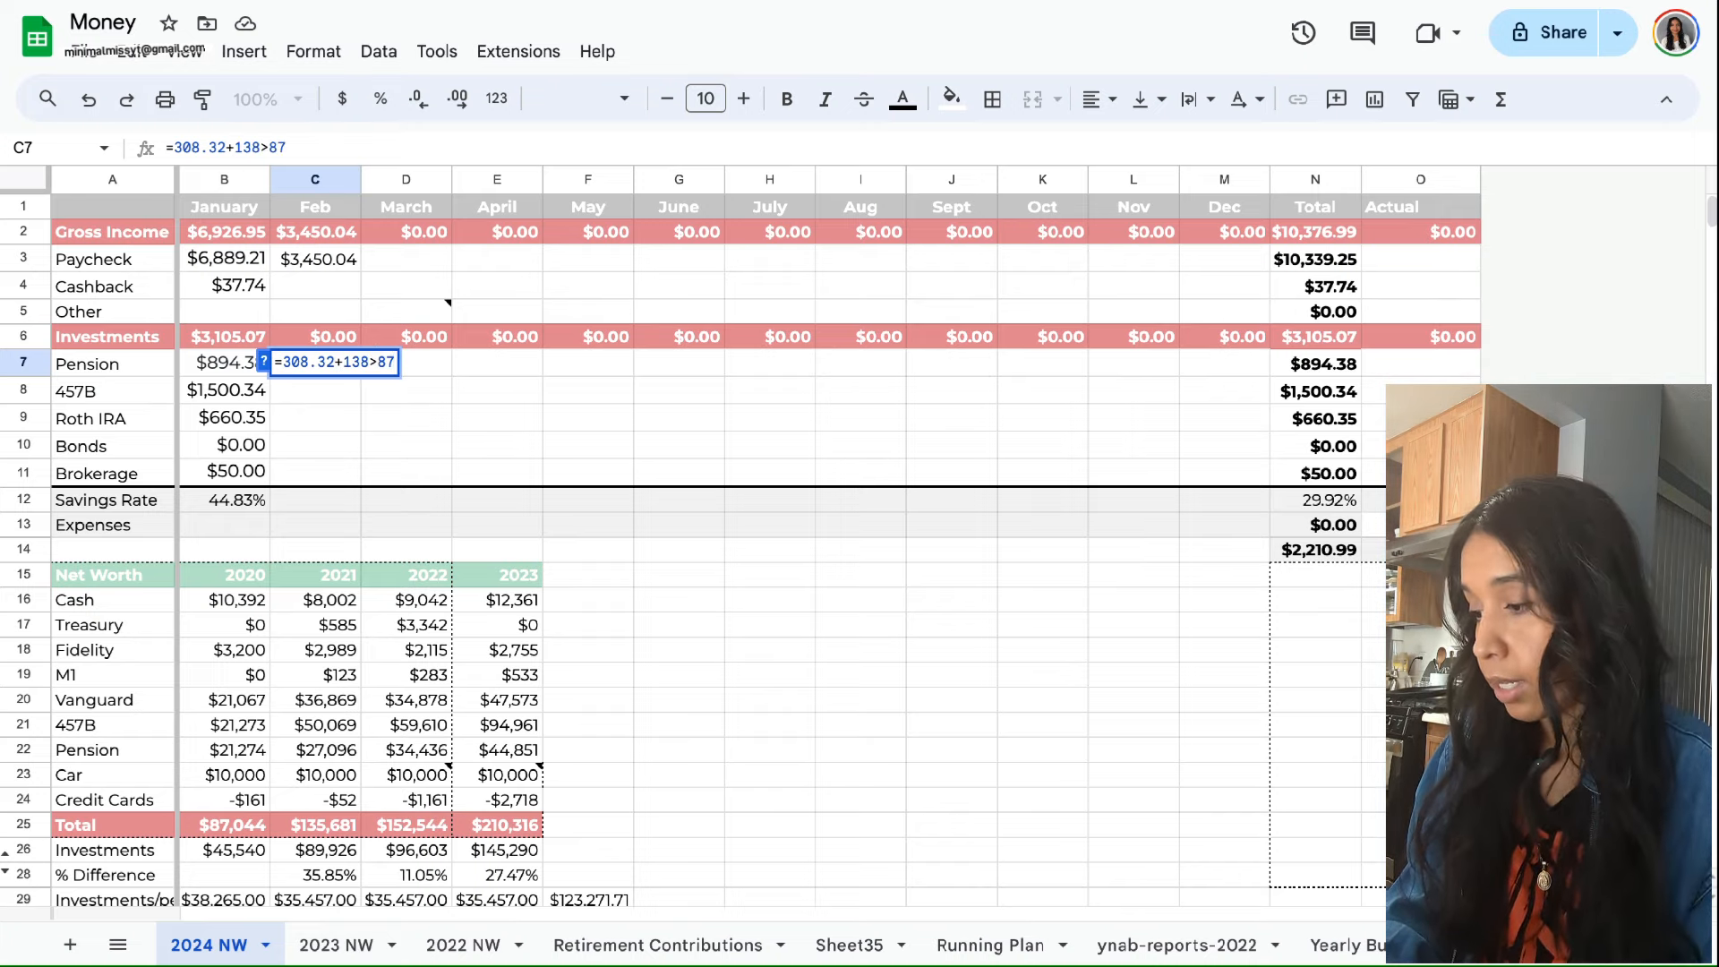
pyautogui.write('7')
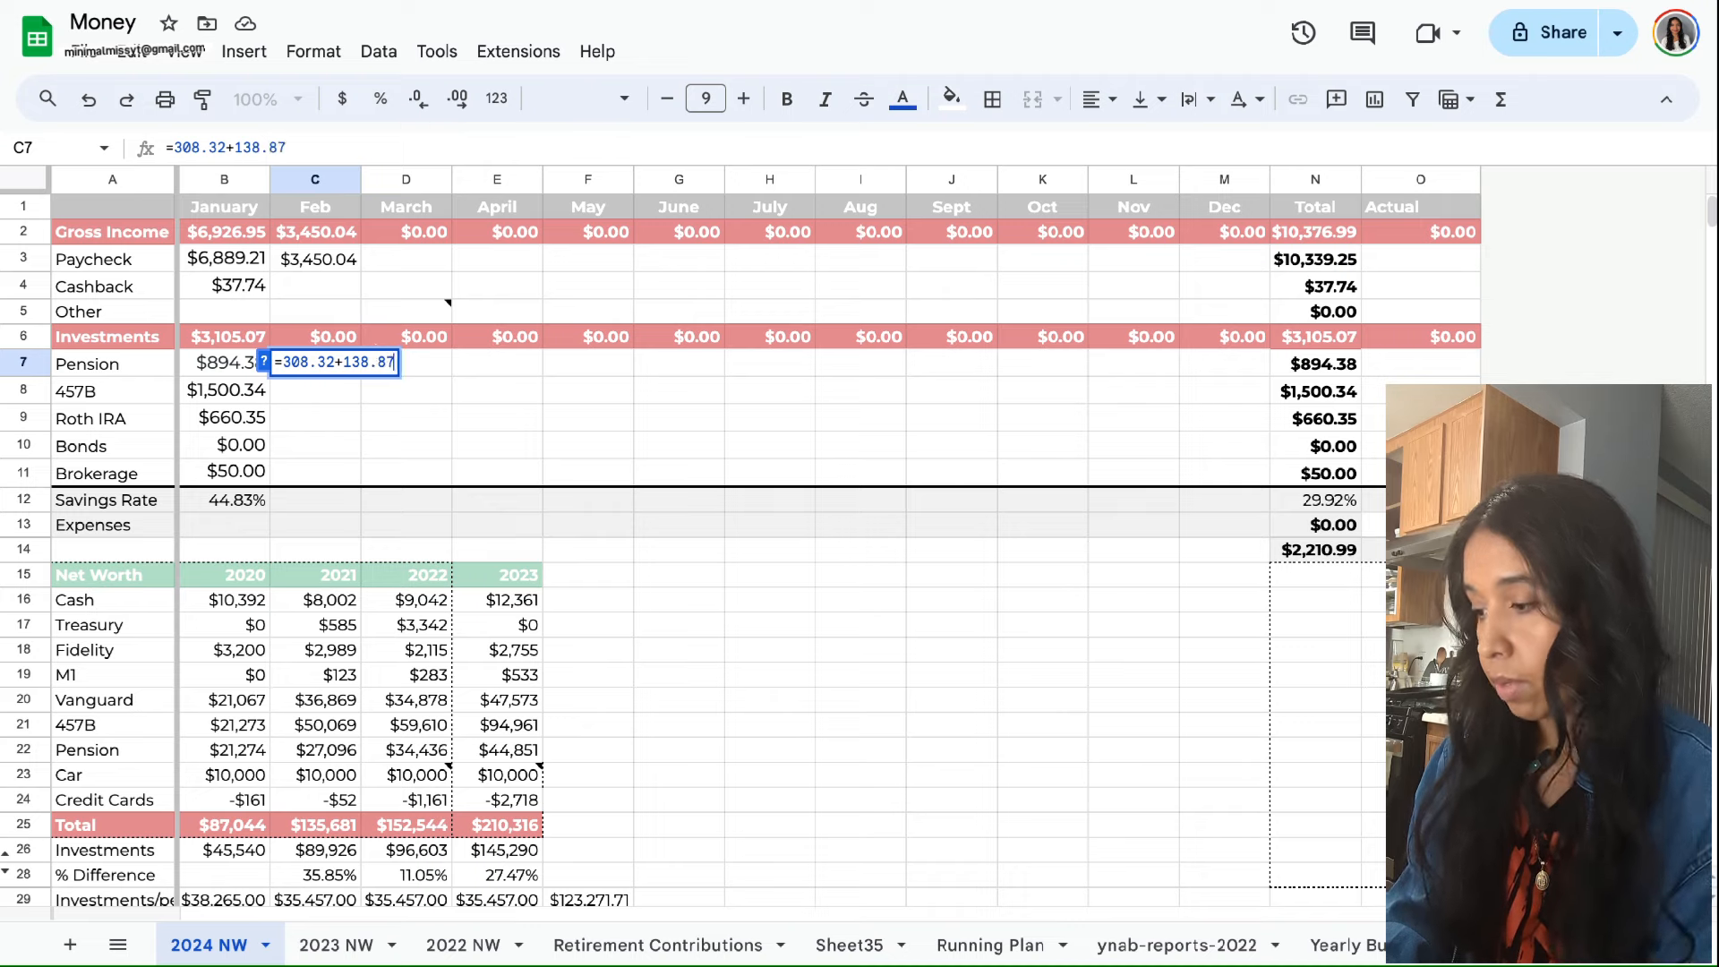
pyautogui.press('Return')
# Enter the formula =452.78+133.47 as the February 457B contribution
pyautogui.write('=')
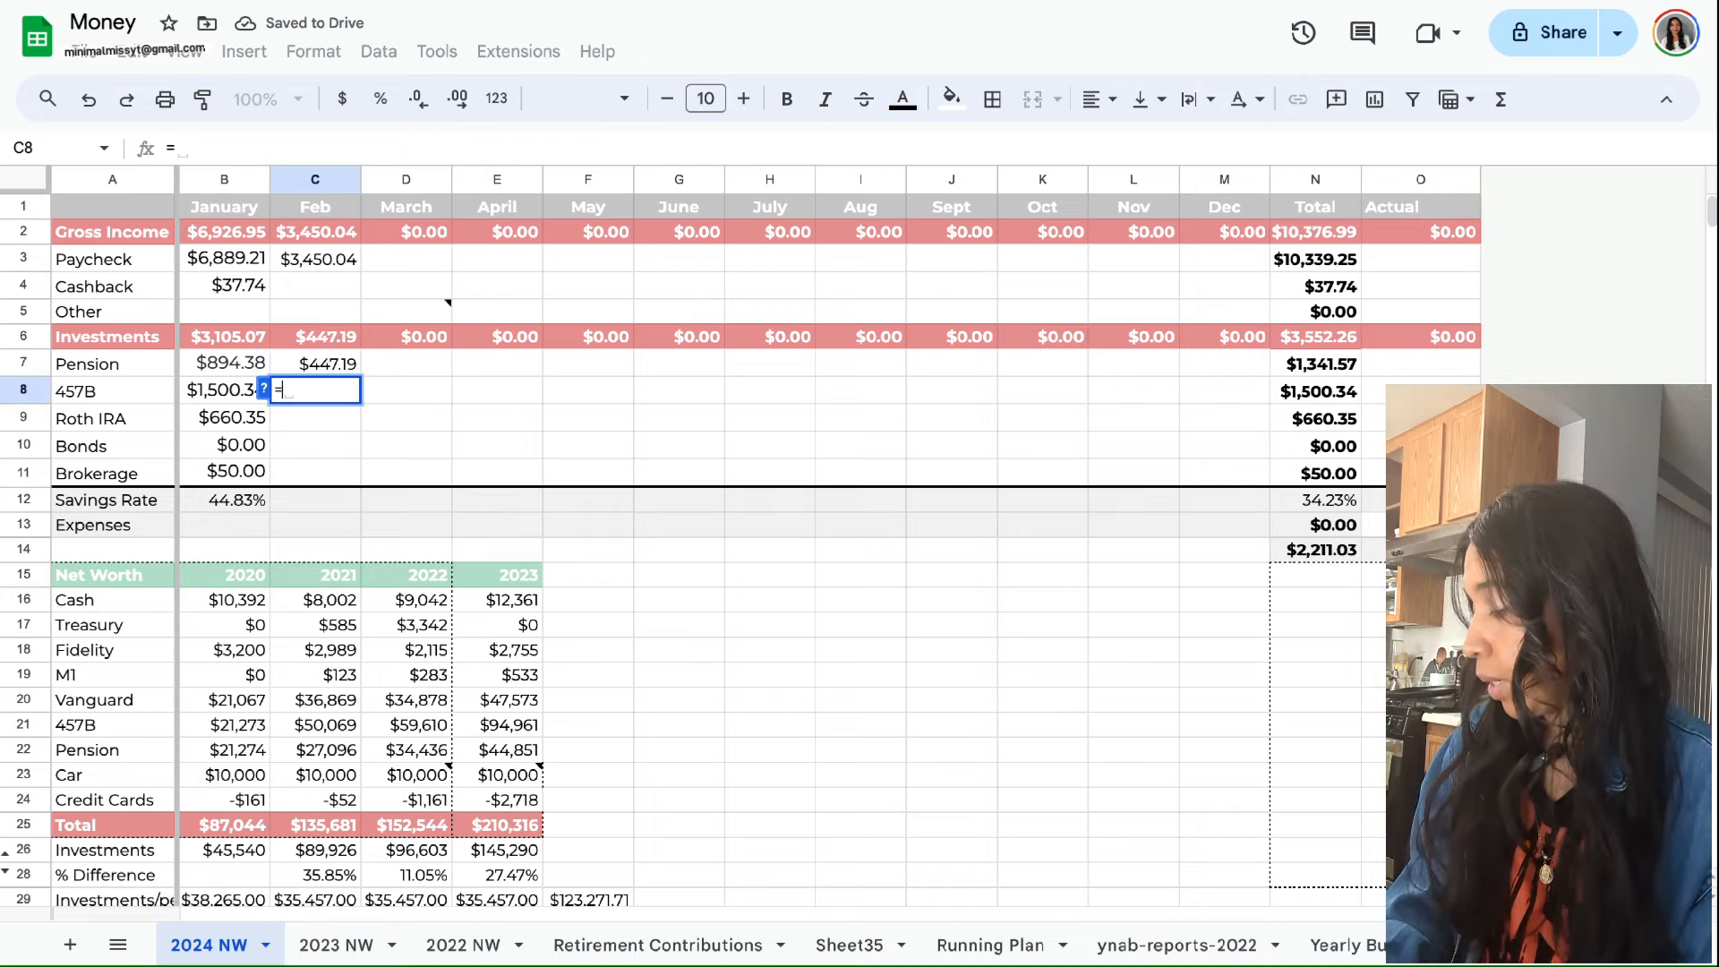
pyautogui.write('452')
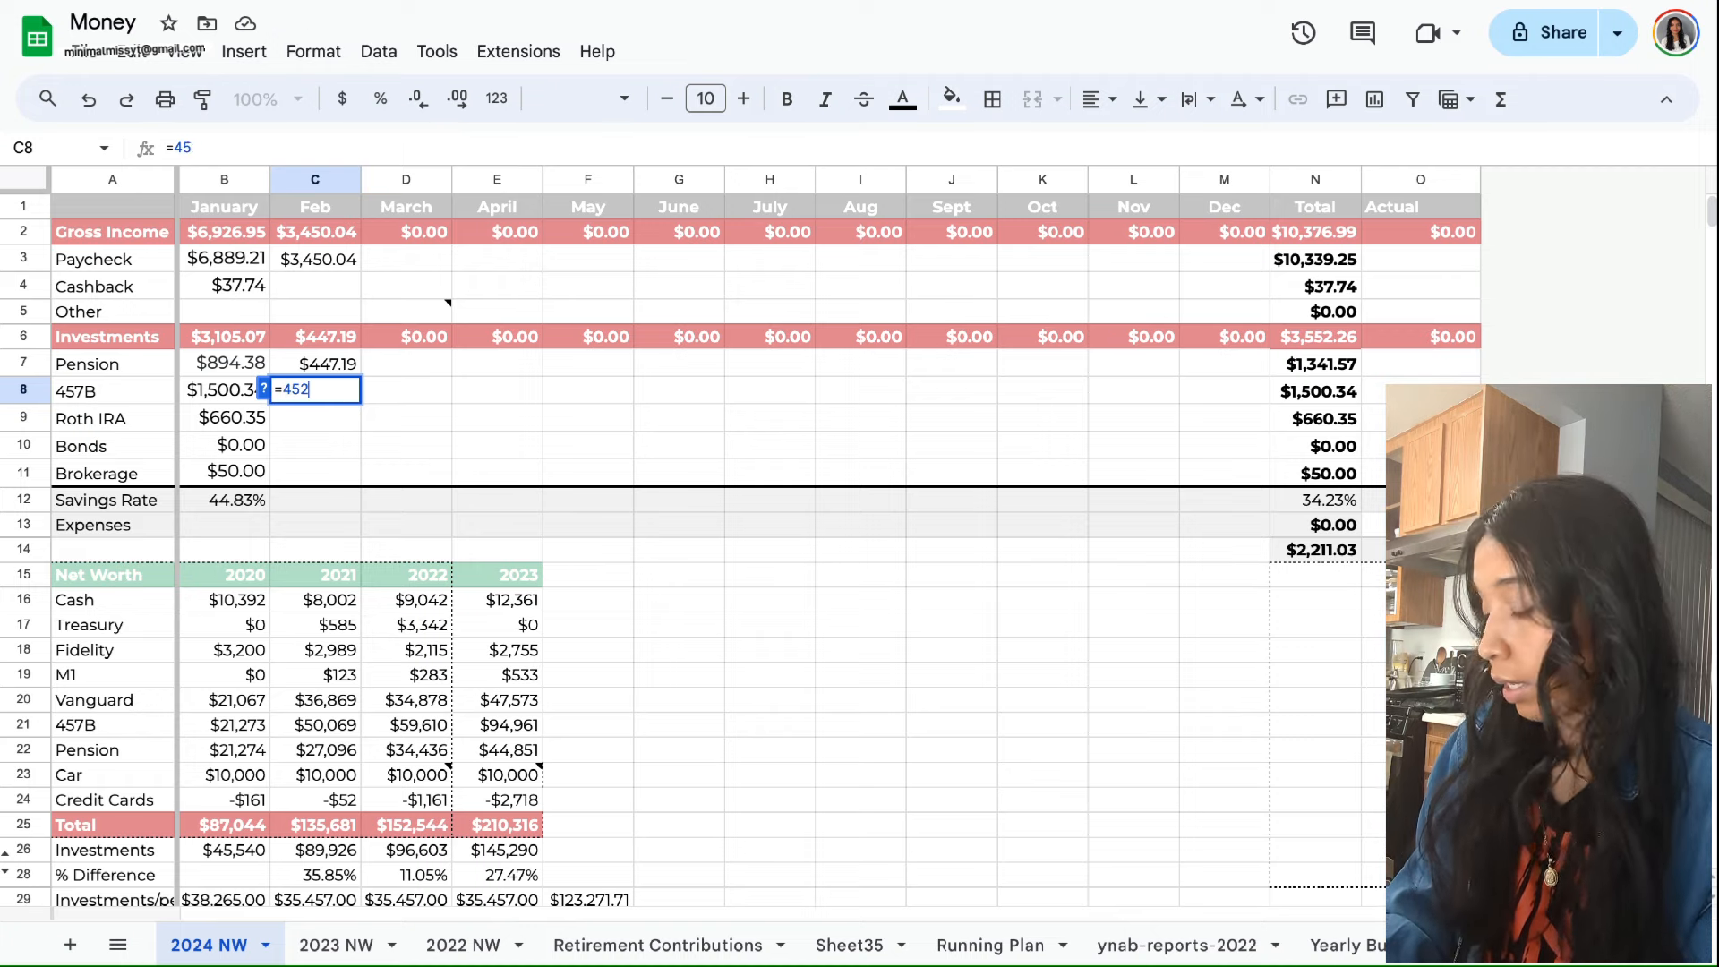
pyautogui.write('.7')
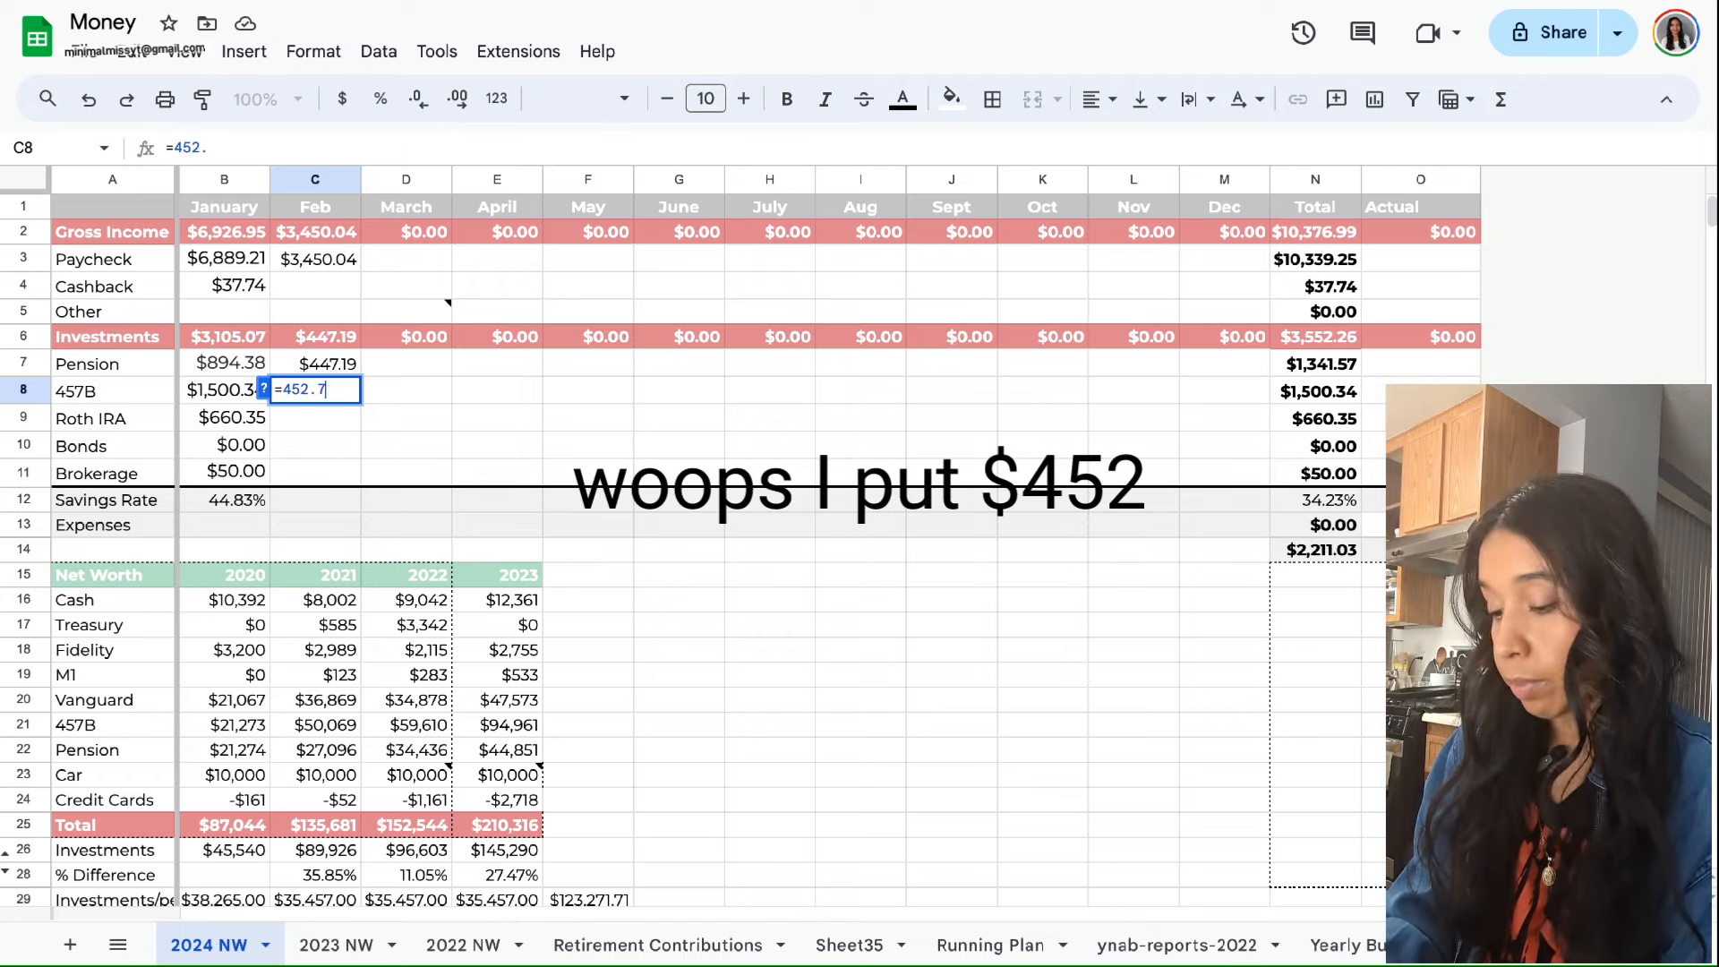
pyautogui.write('8+13')
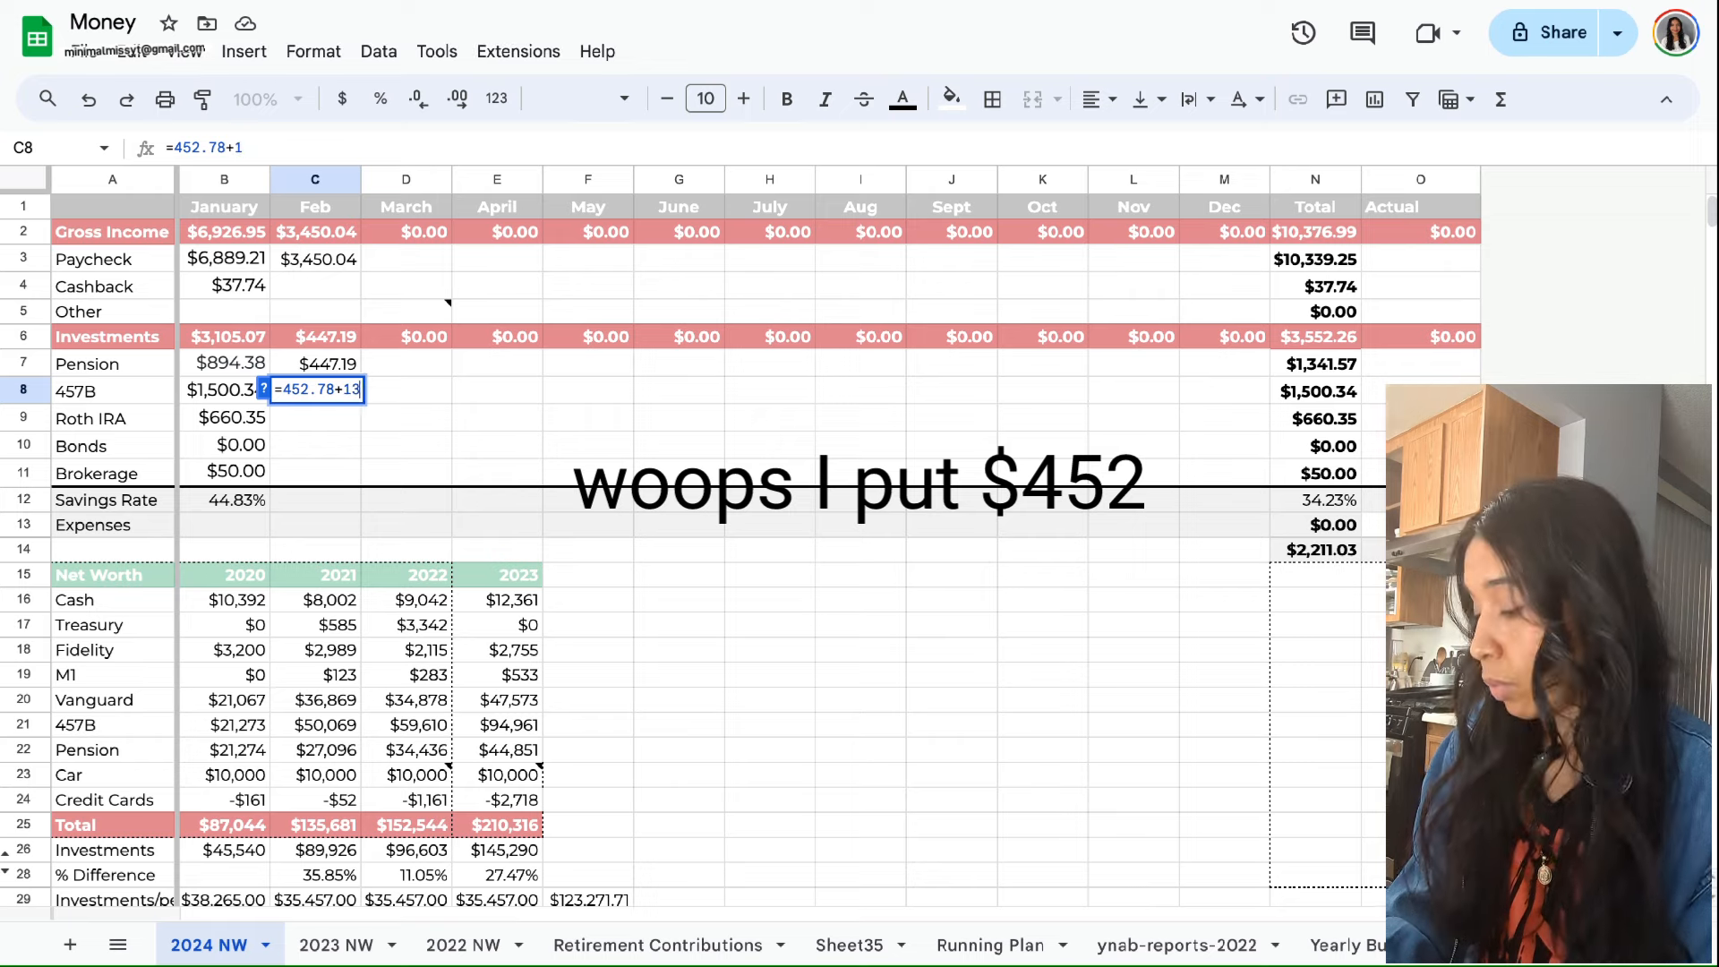
pyautogui.write('3.47')
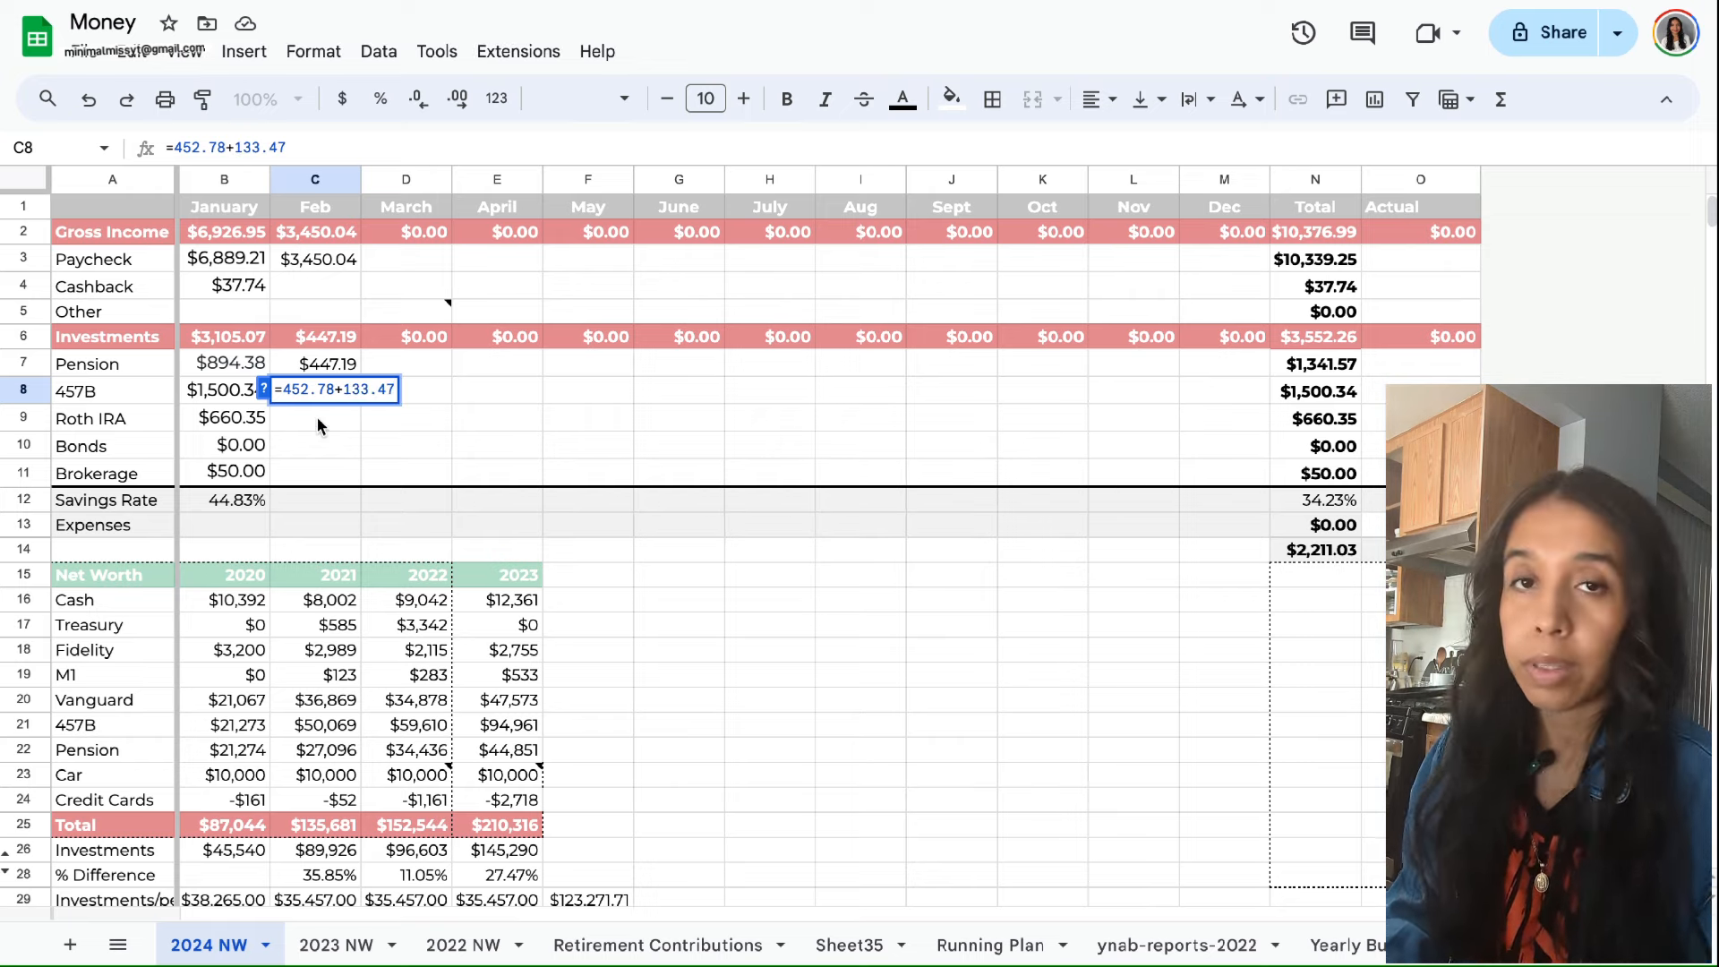
pyautogui.press('Return')
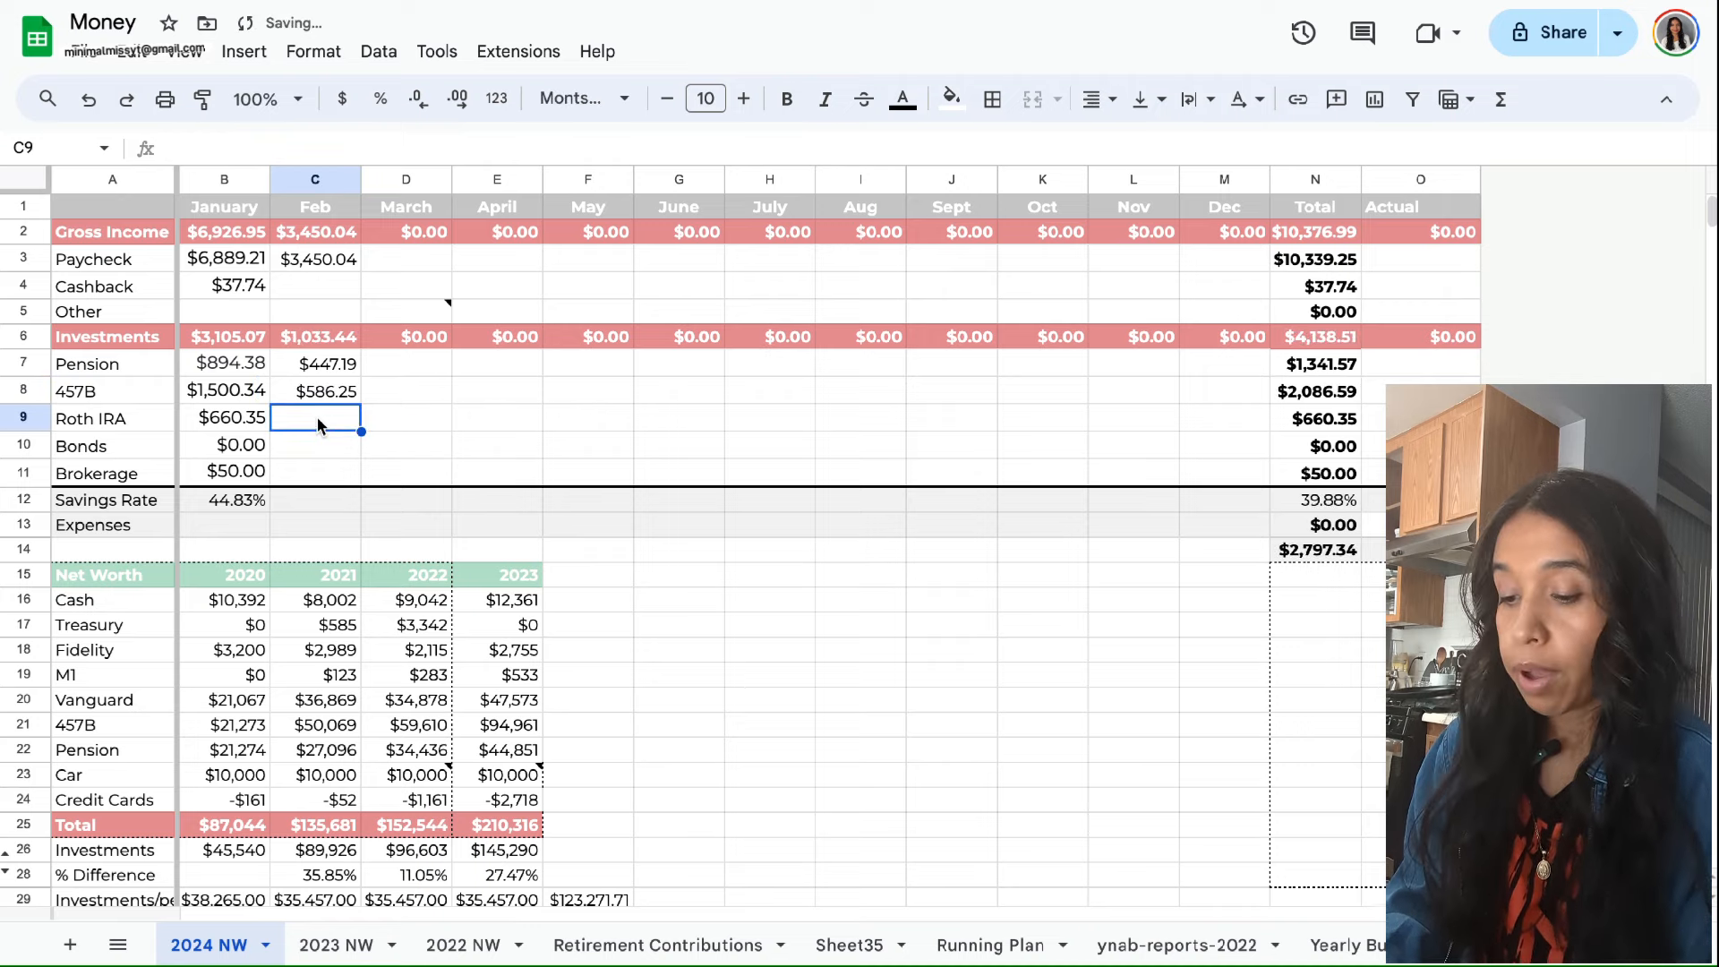
pyautogui.write('=')
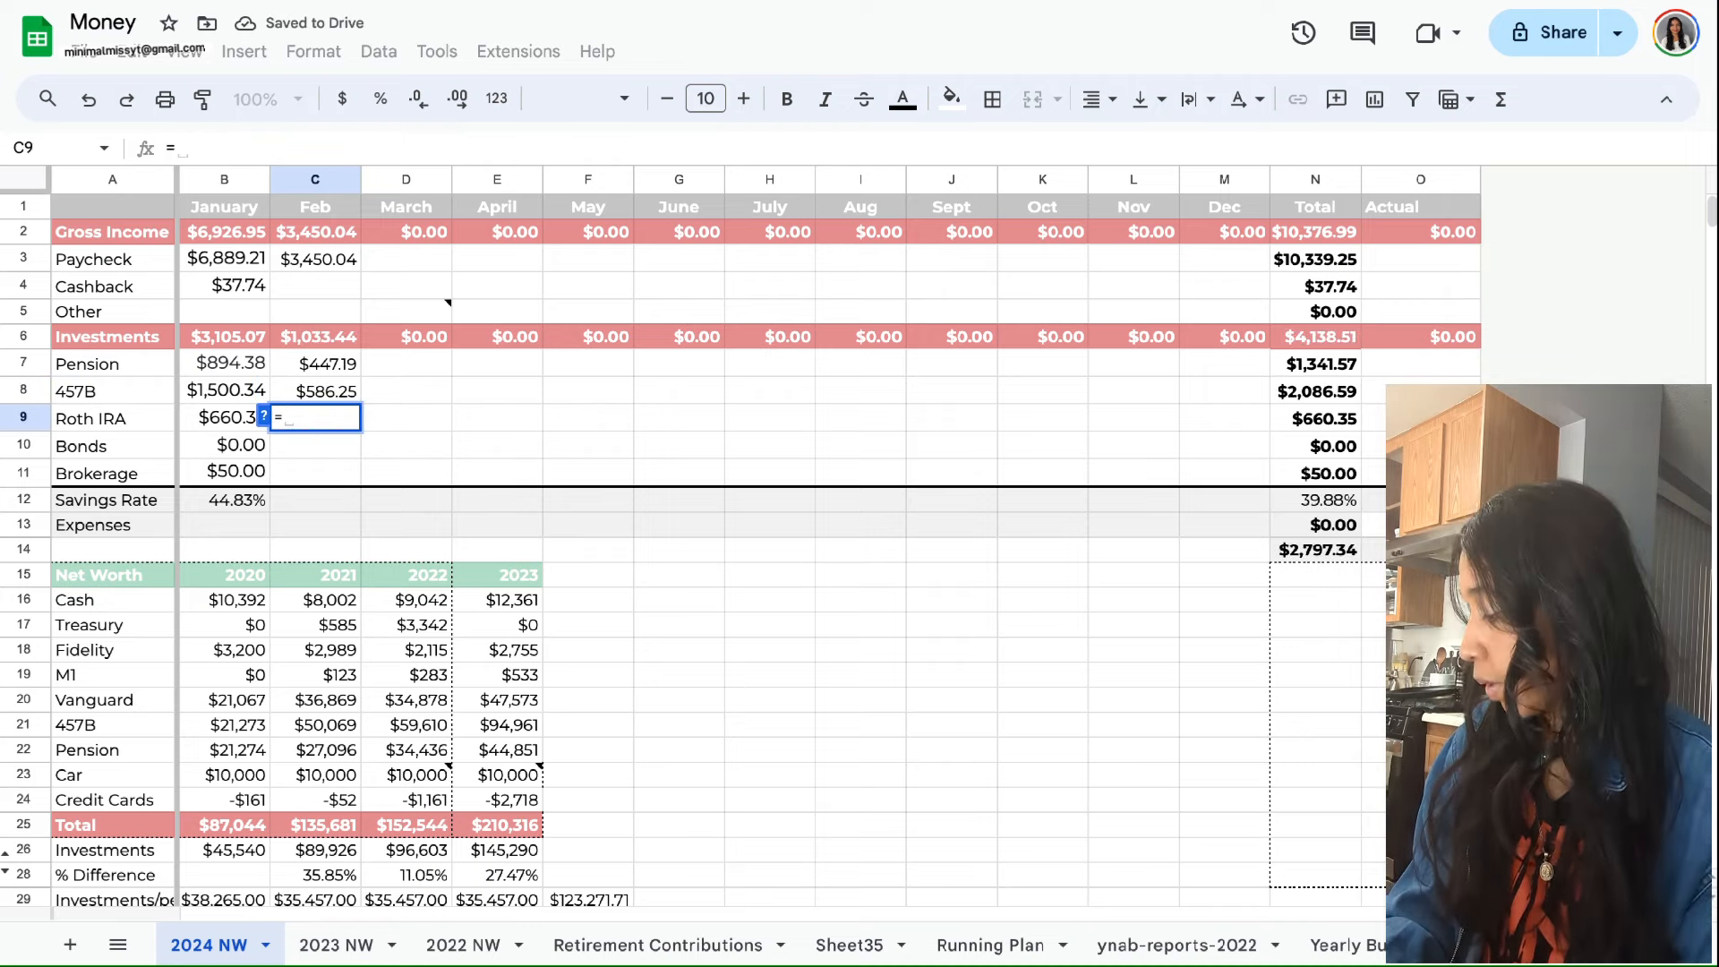
pyautogui.click(394, 431)
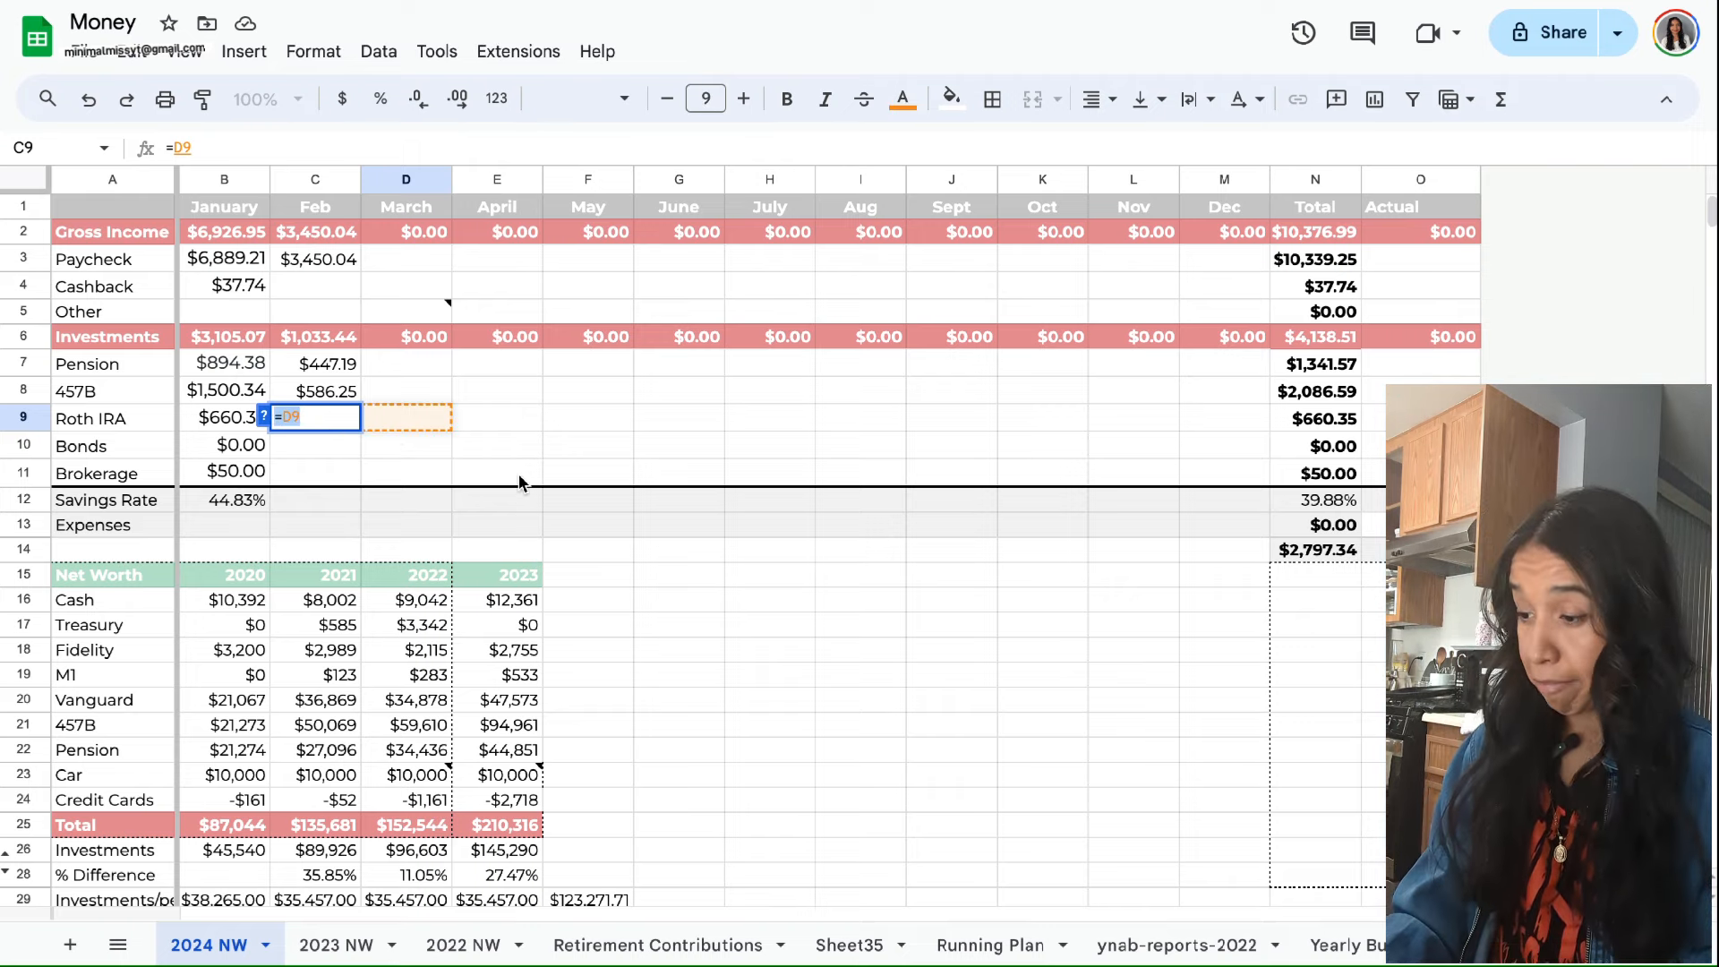
pyautogui.press('BackSpace')
pyautogui.click(662, 498)
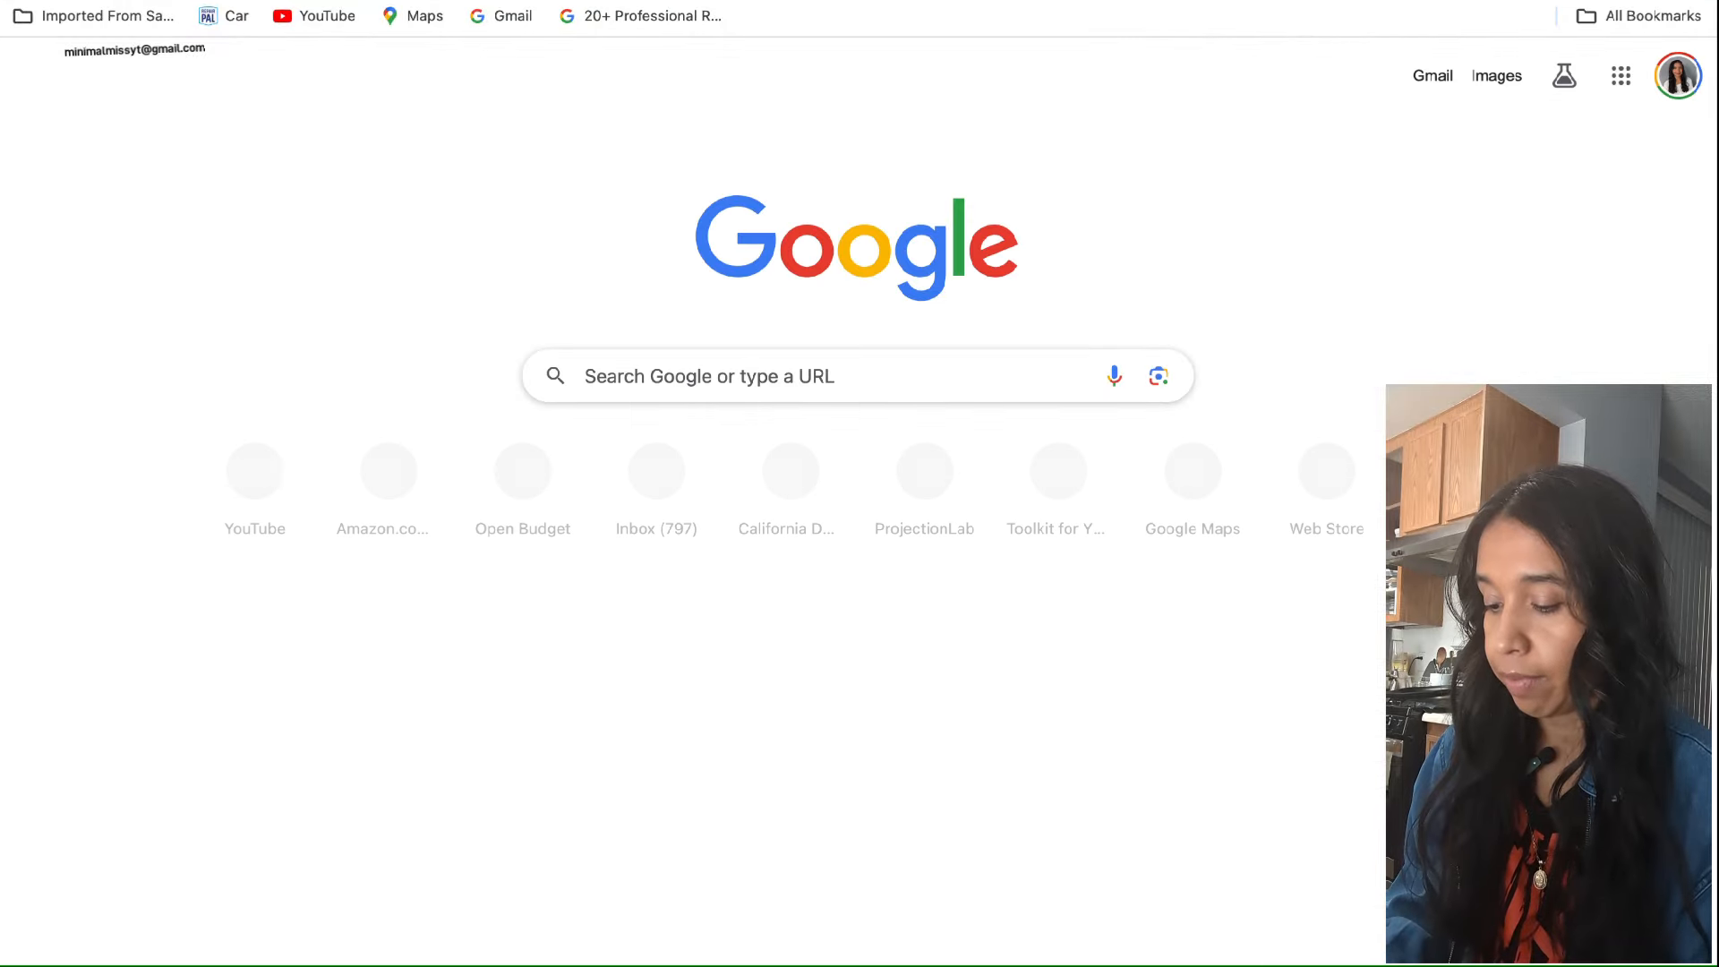
# Search Google for a February 2024 calendar in a new browser page
pyautogui.write('february 2024 cal')
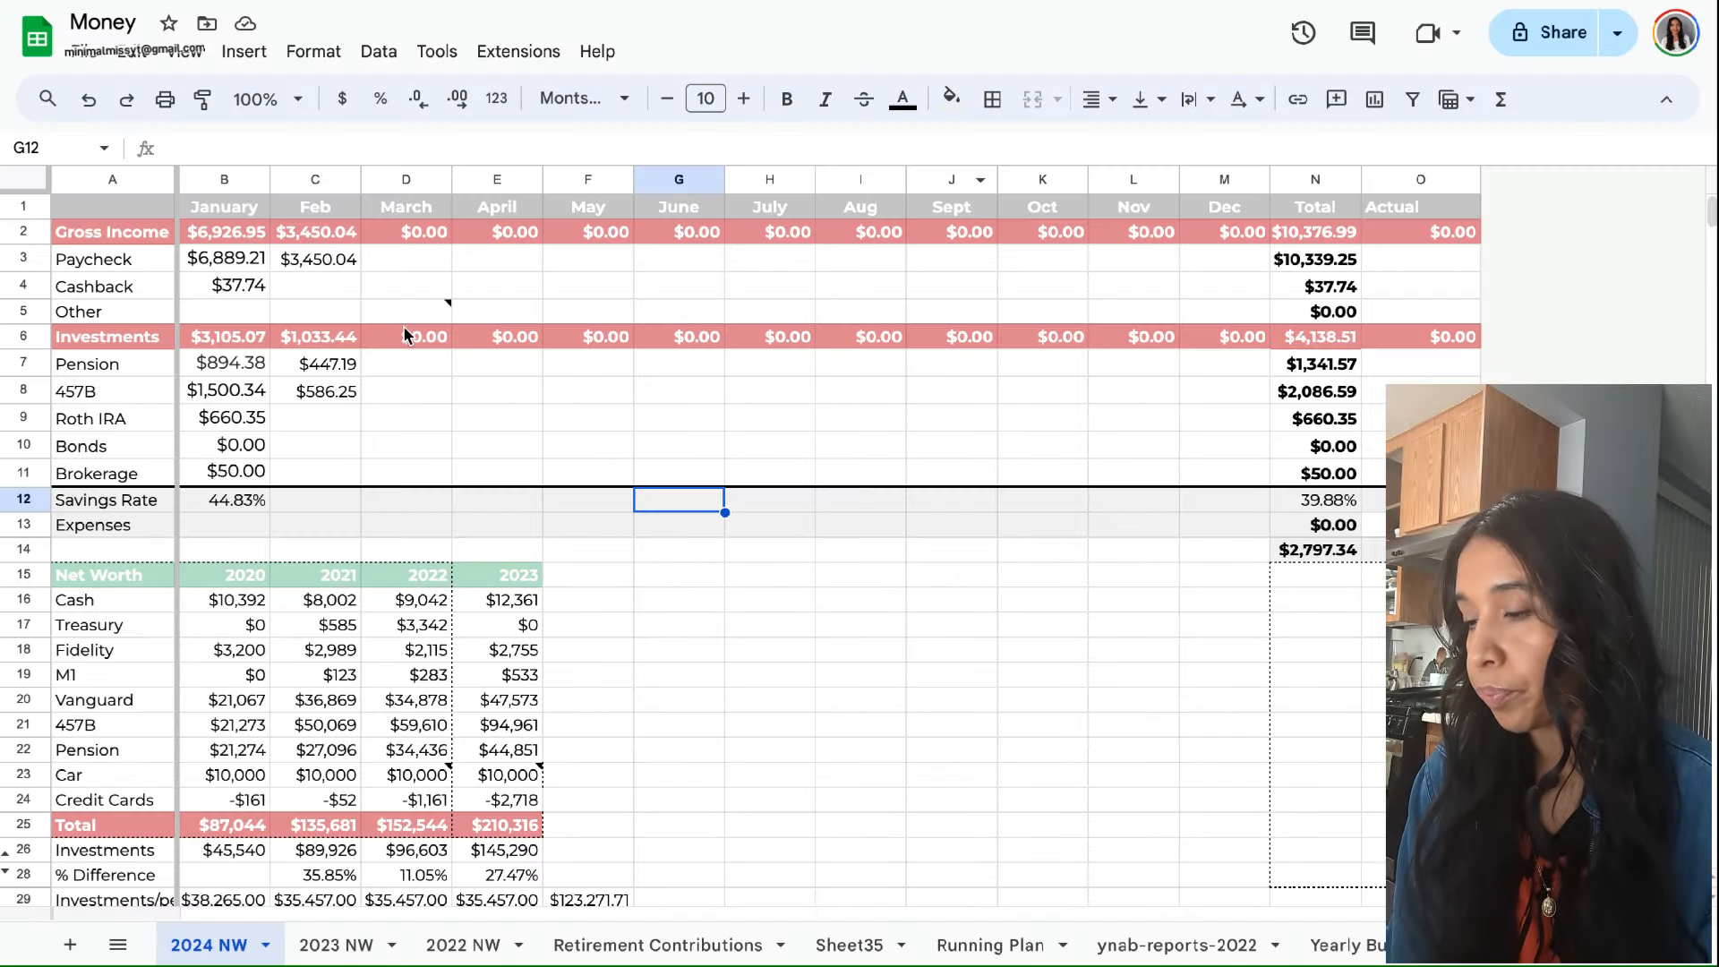
# Enter the formula =132.07+132.07 as the February Roth IRA contribution in the Money spreadsheet
pyautogui.doubleClick(312, 415)
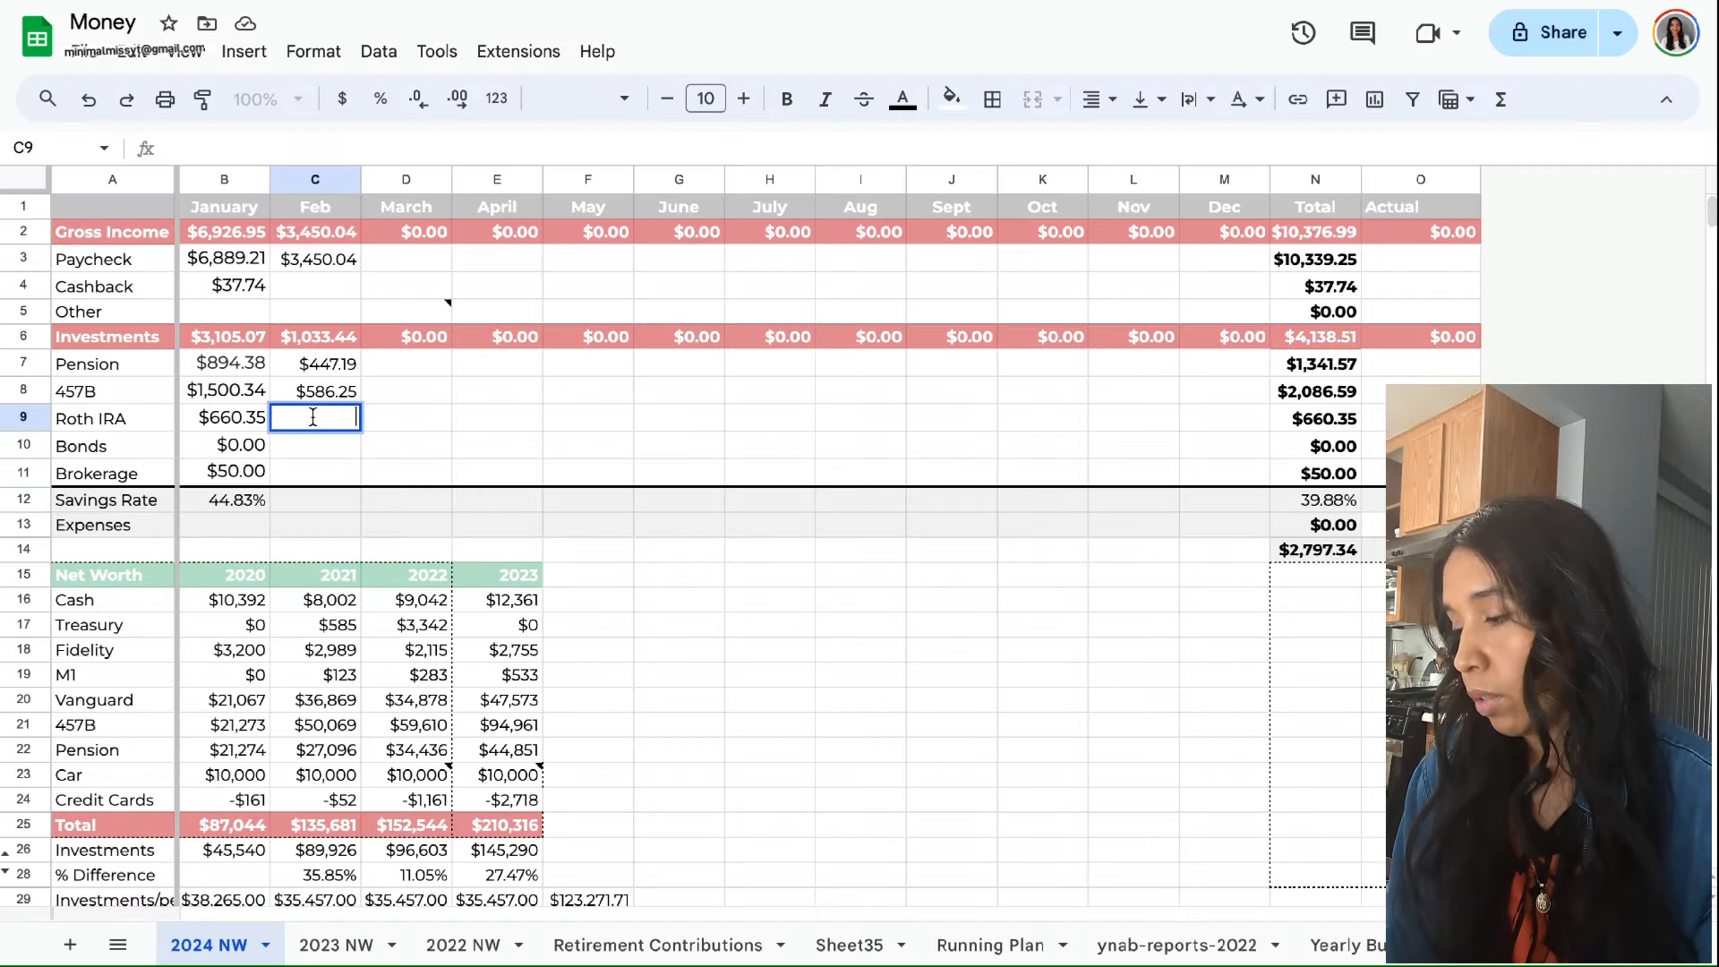
pyautogui.write('=')
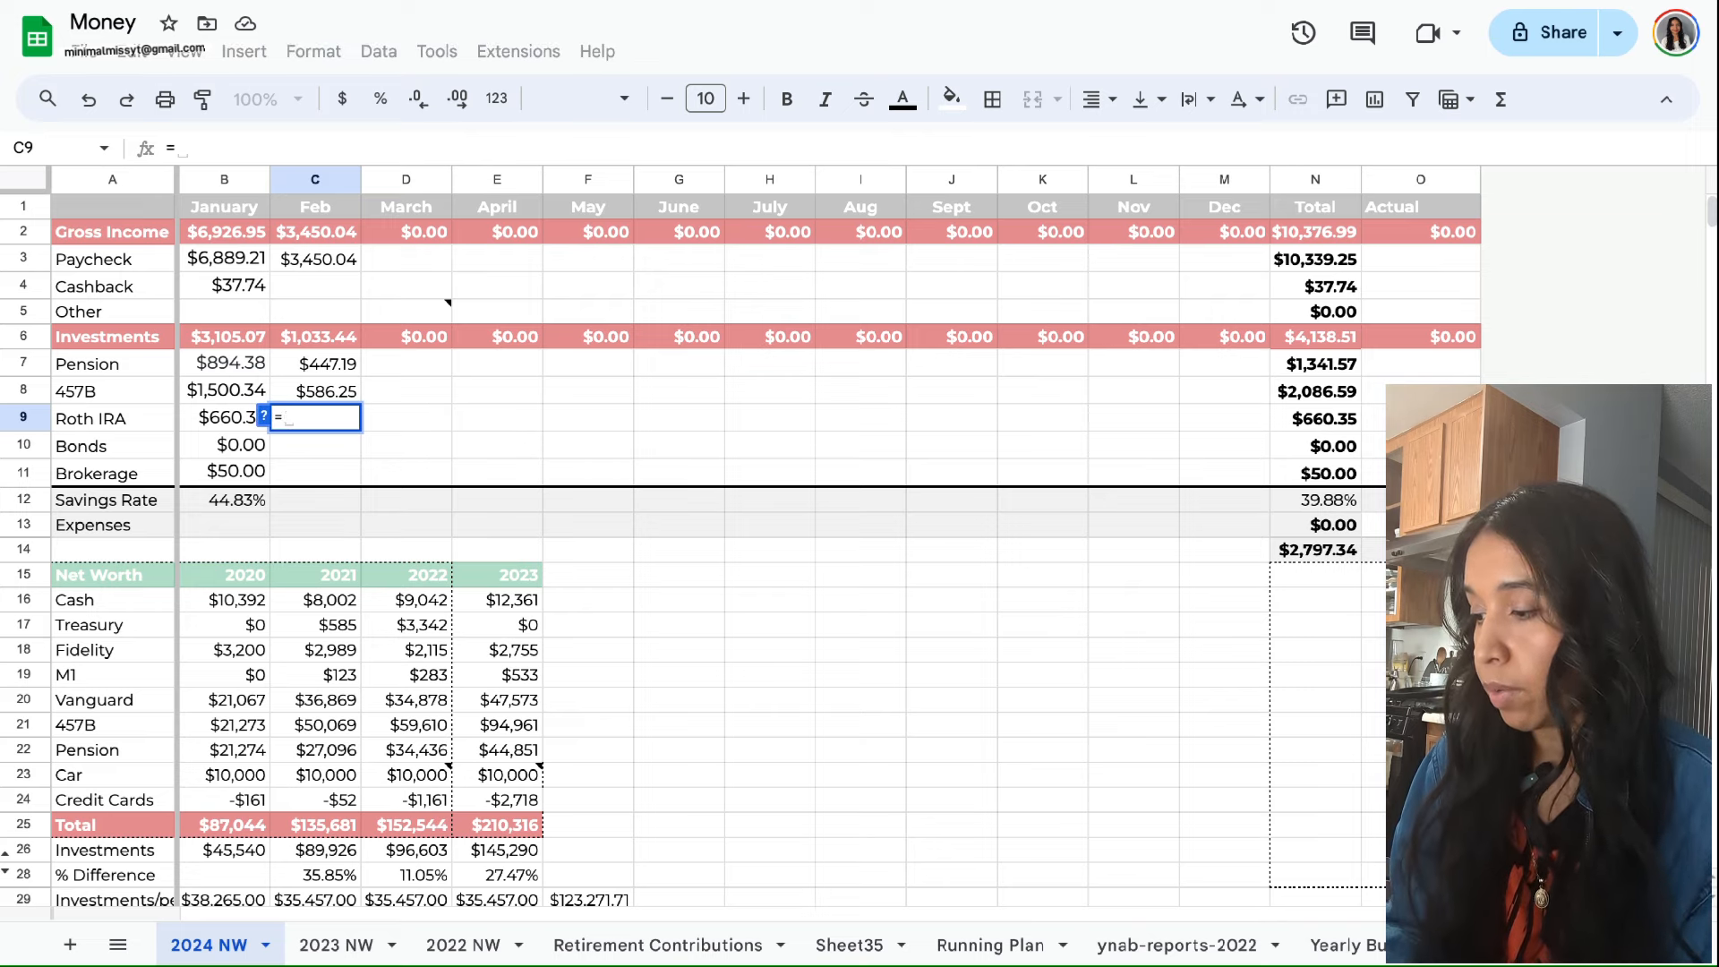
pyautogui.write('132.07')
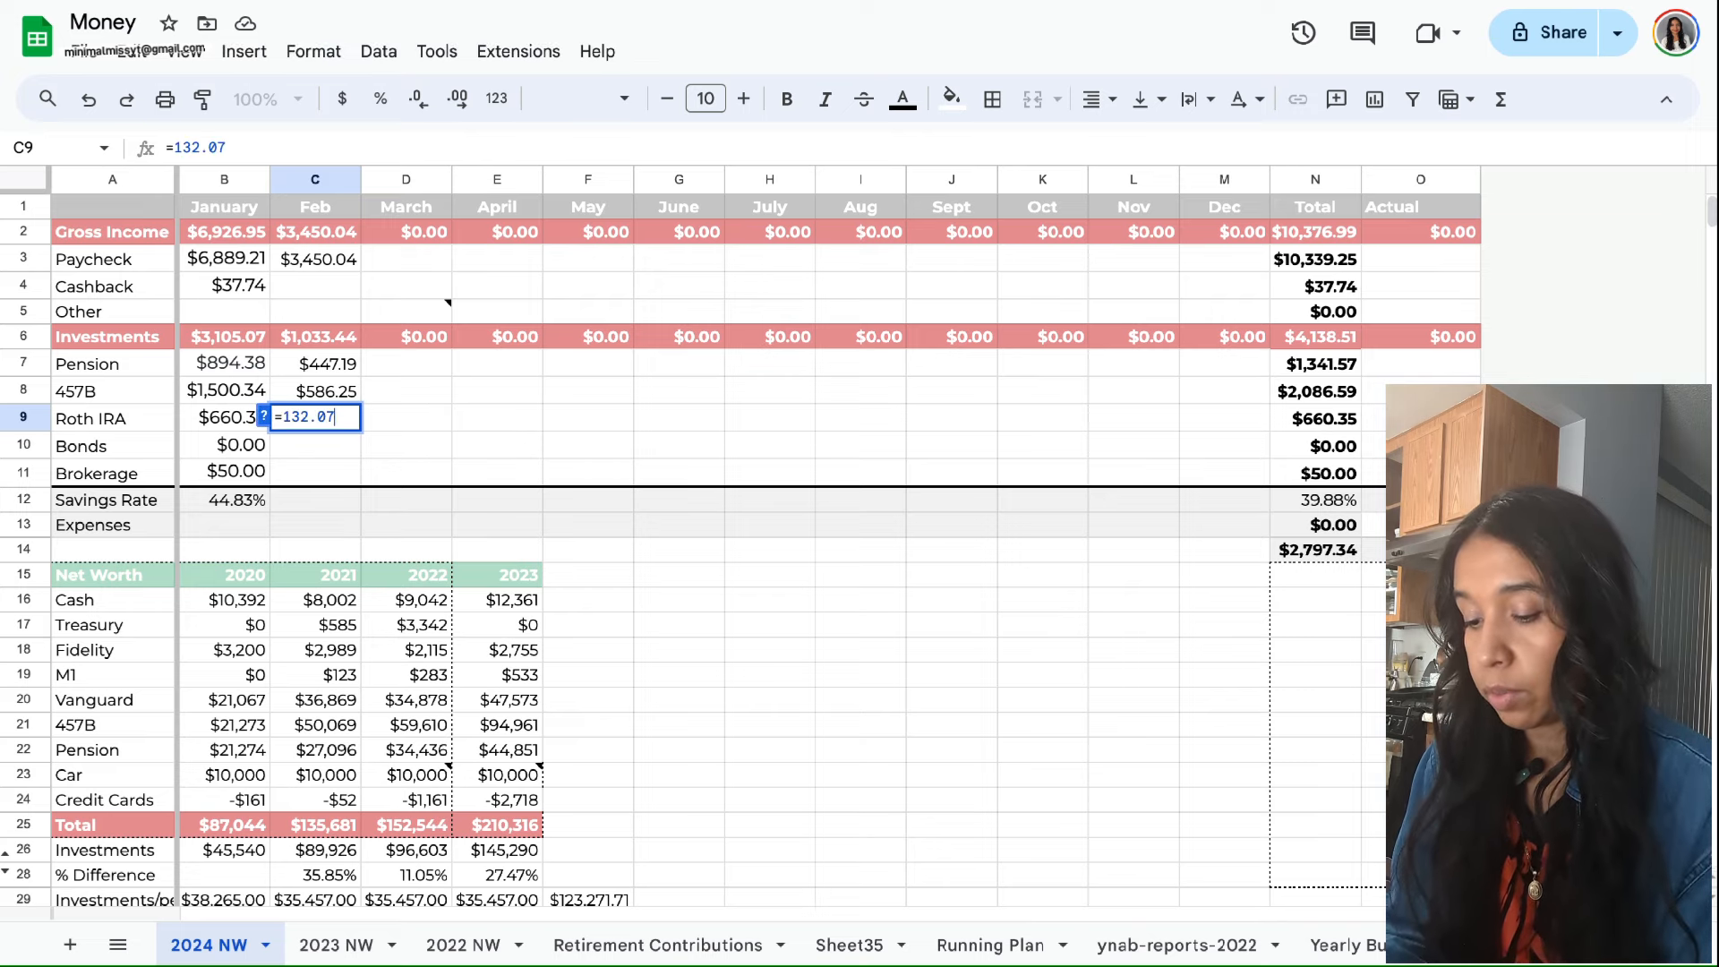
pyautogui.write('+132.07')
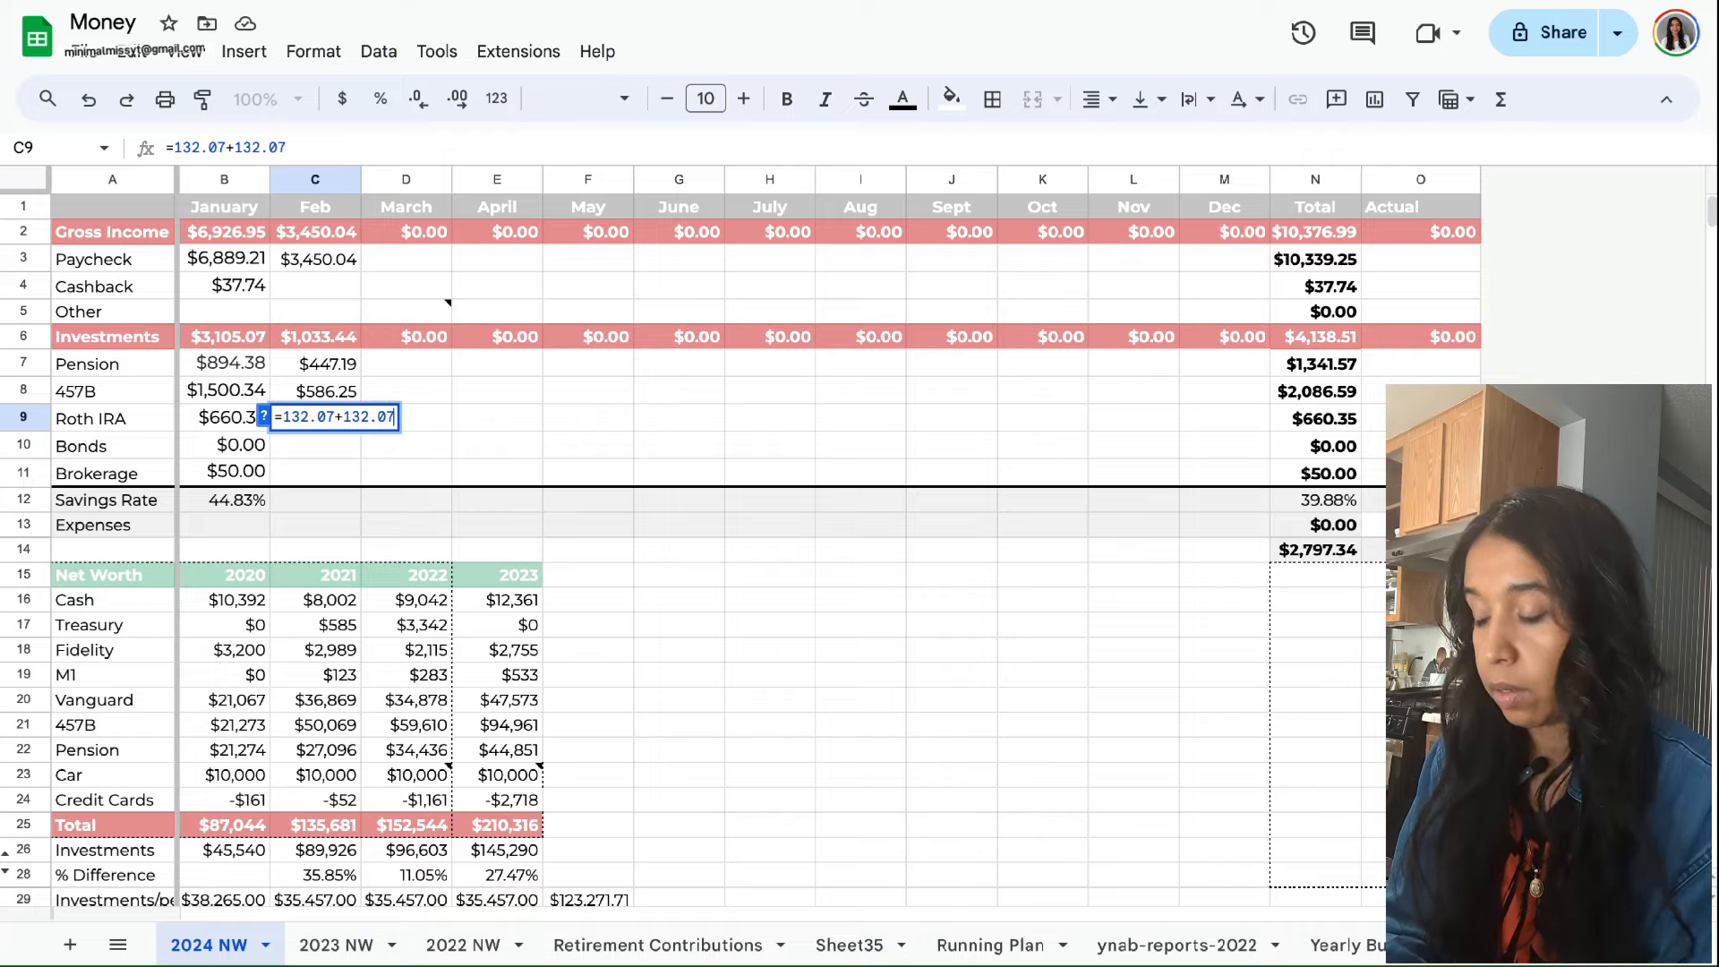
pyautogui.press('Return')
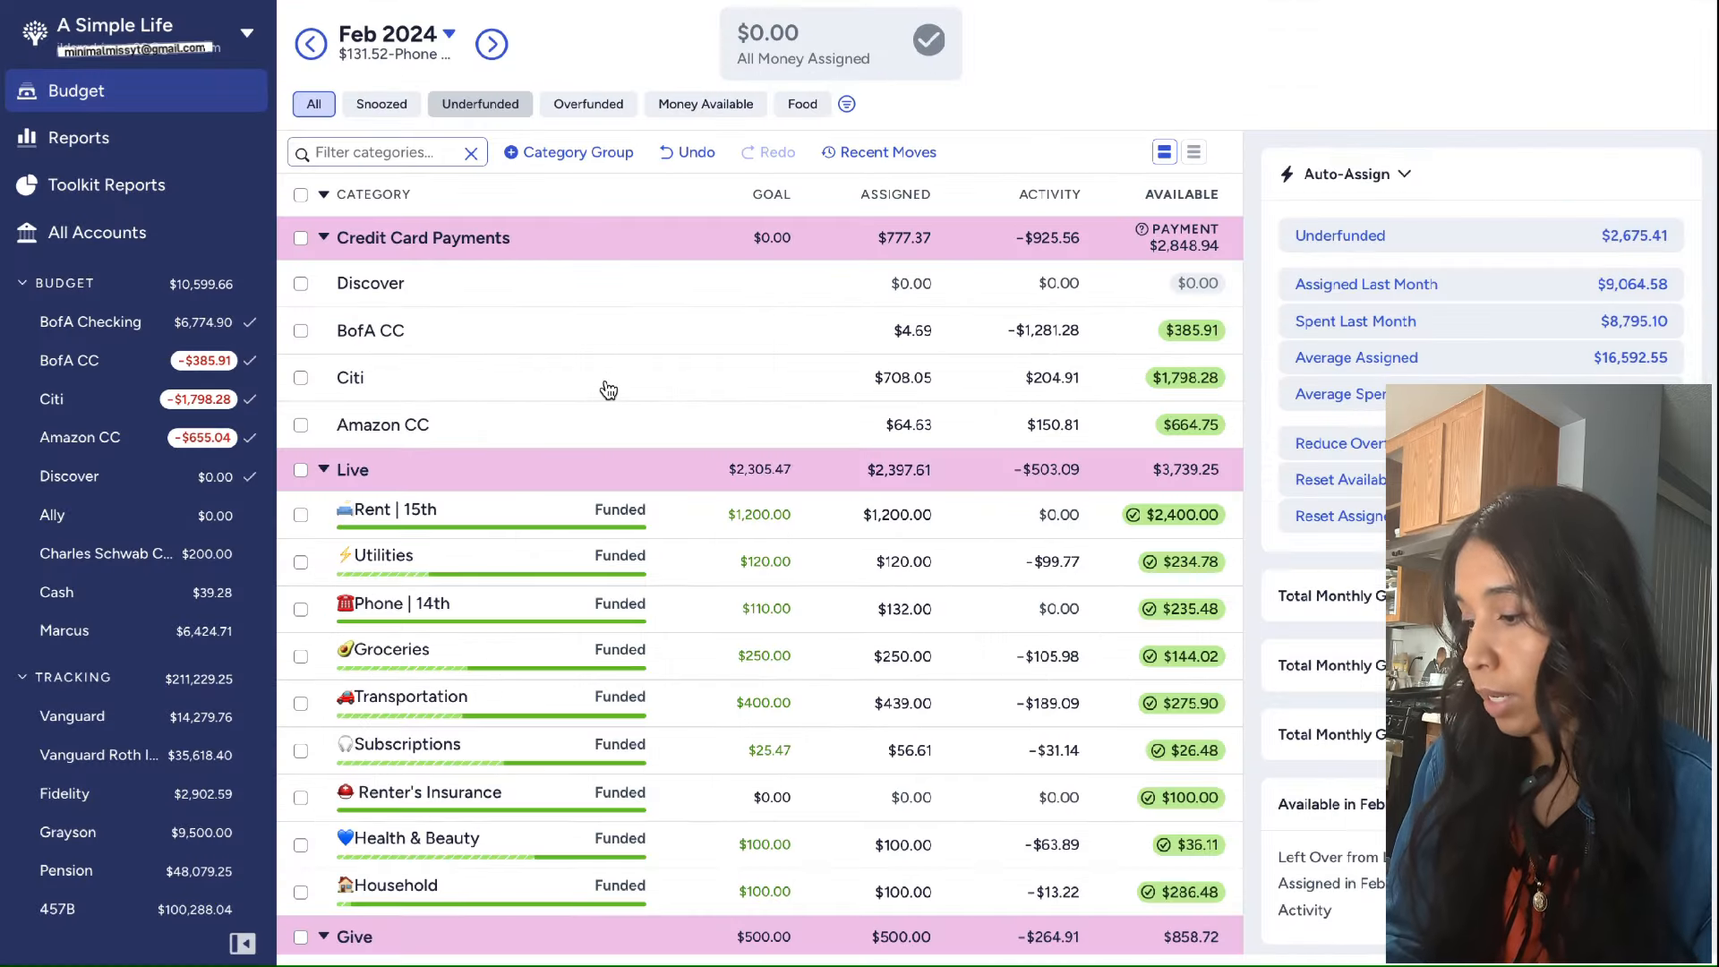
# Check the February 2024 categories in YNAB, and enter 0 for Bonds and =25 for Brokerage in the spreadsheet's February column
pyautogui.scroll(-7, 605, 381)
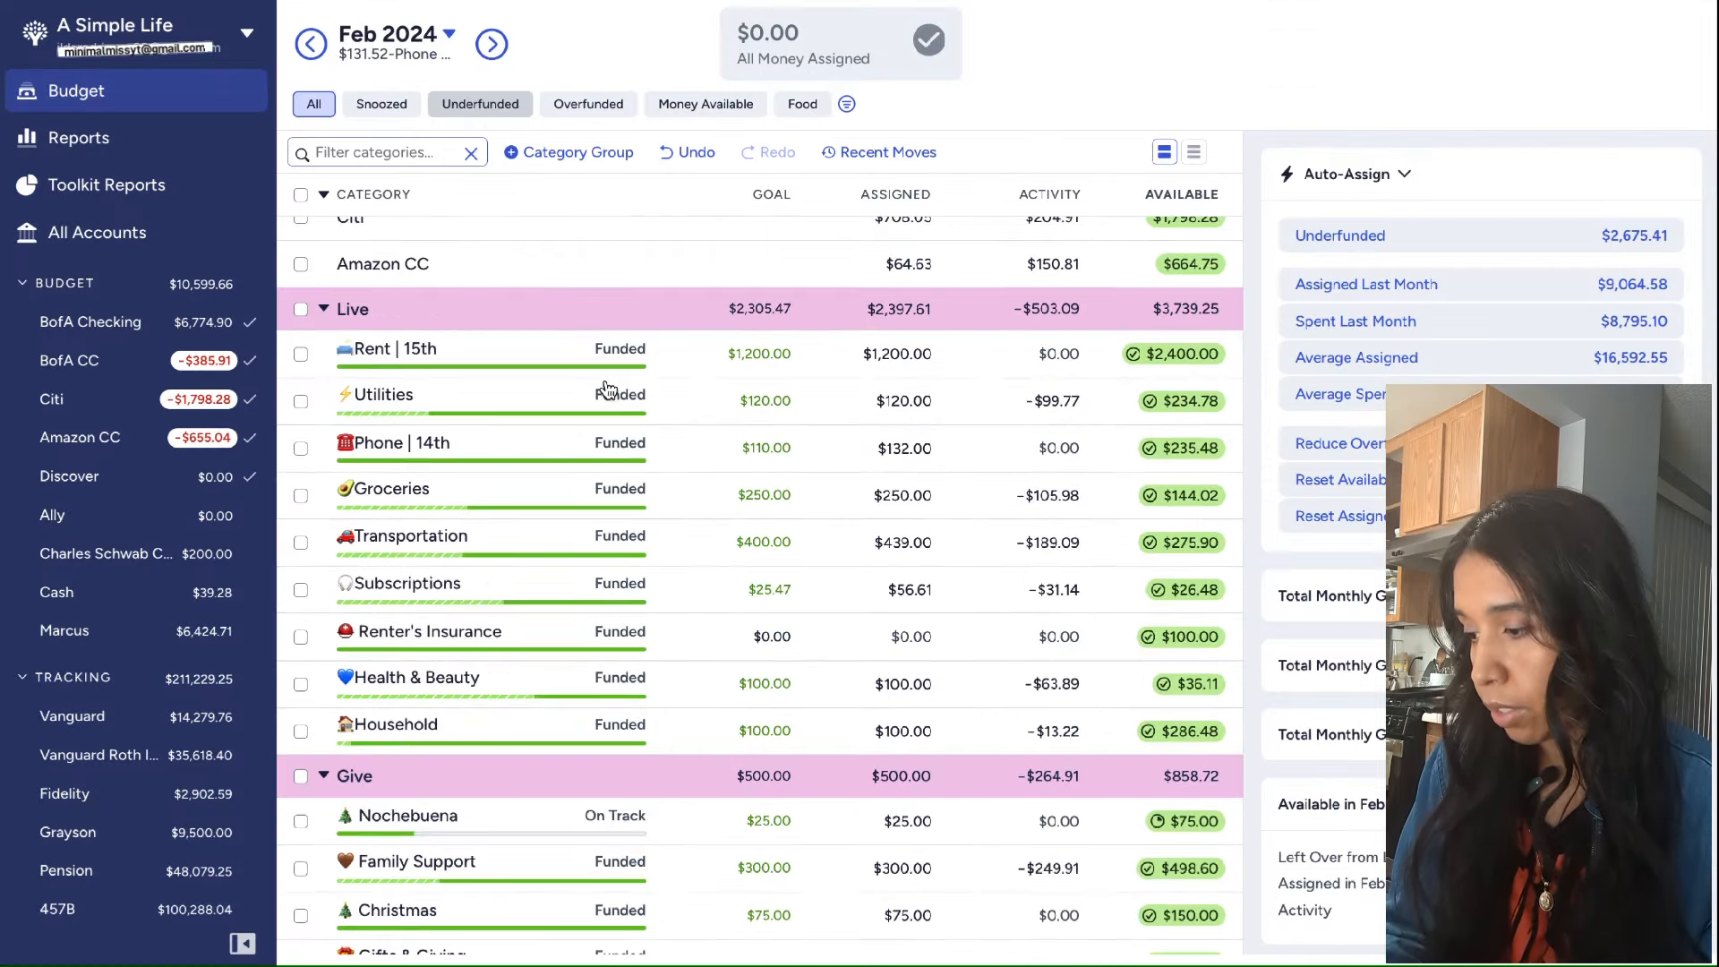
pyautogui.scroll(-6, 606, 387)
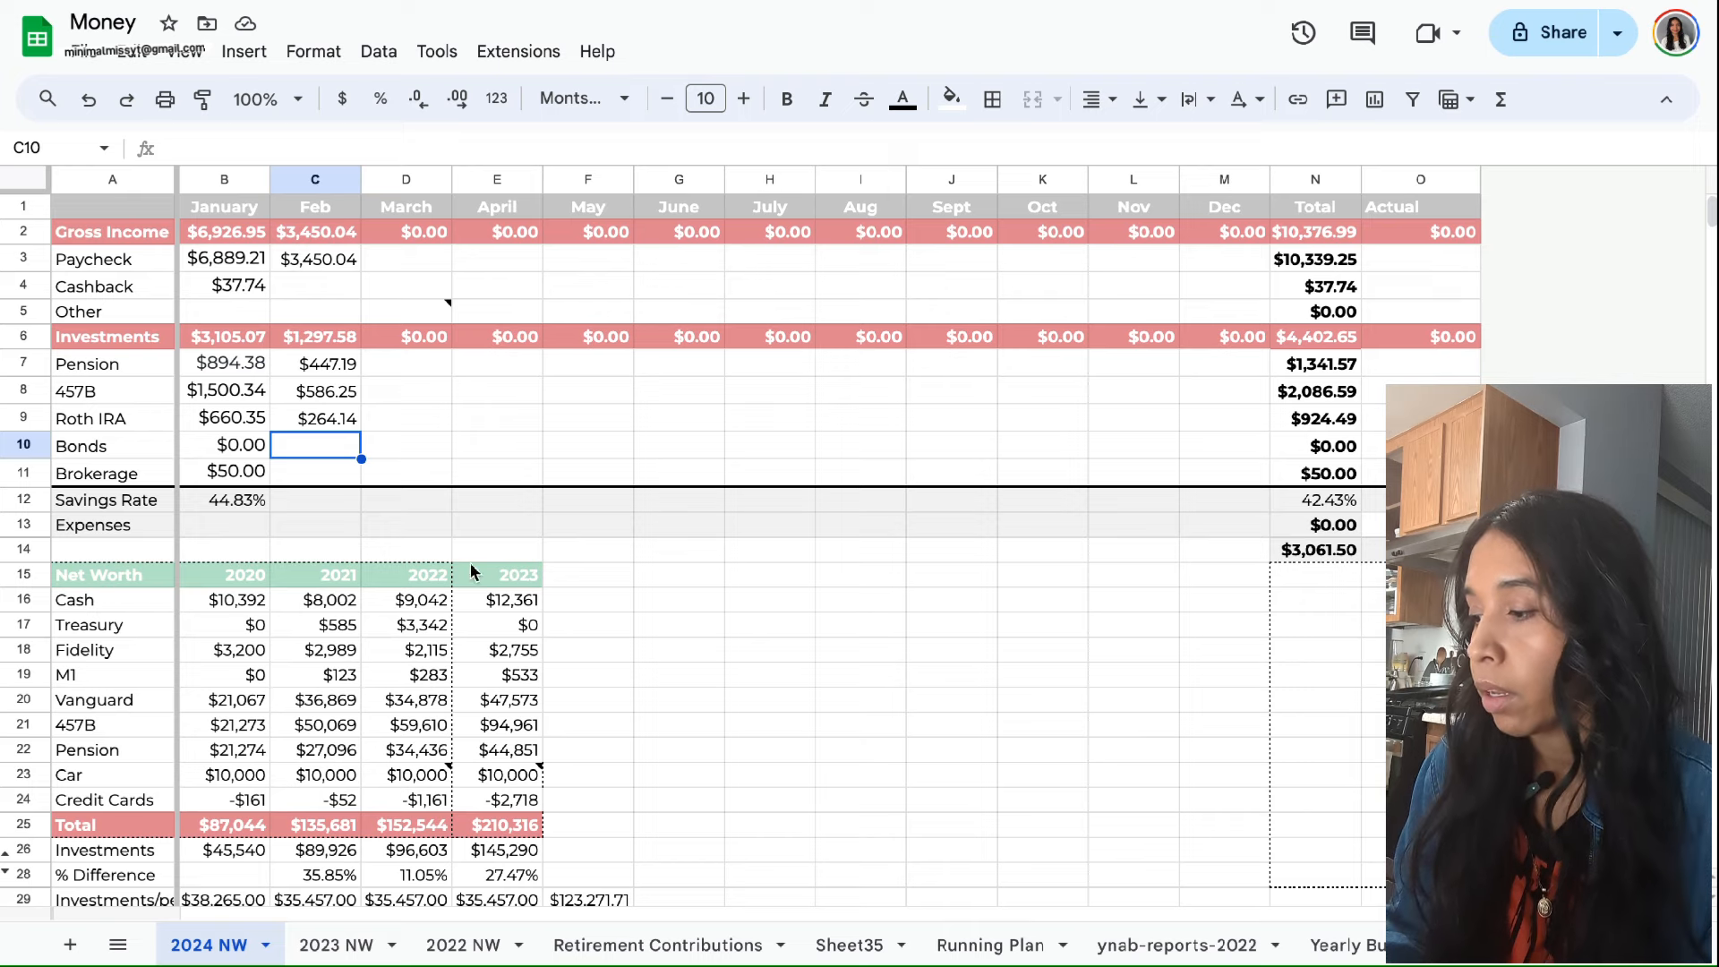
pyautogui.write('0')
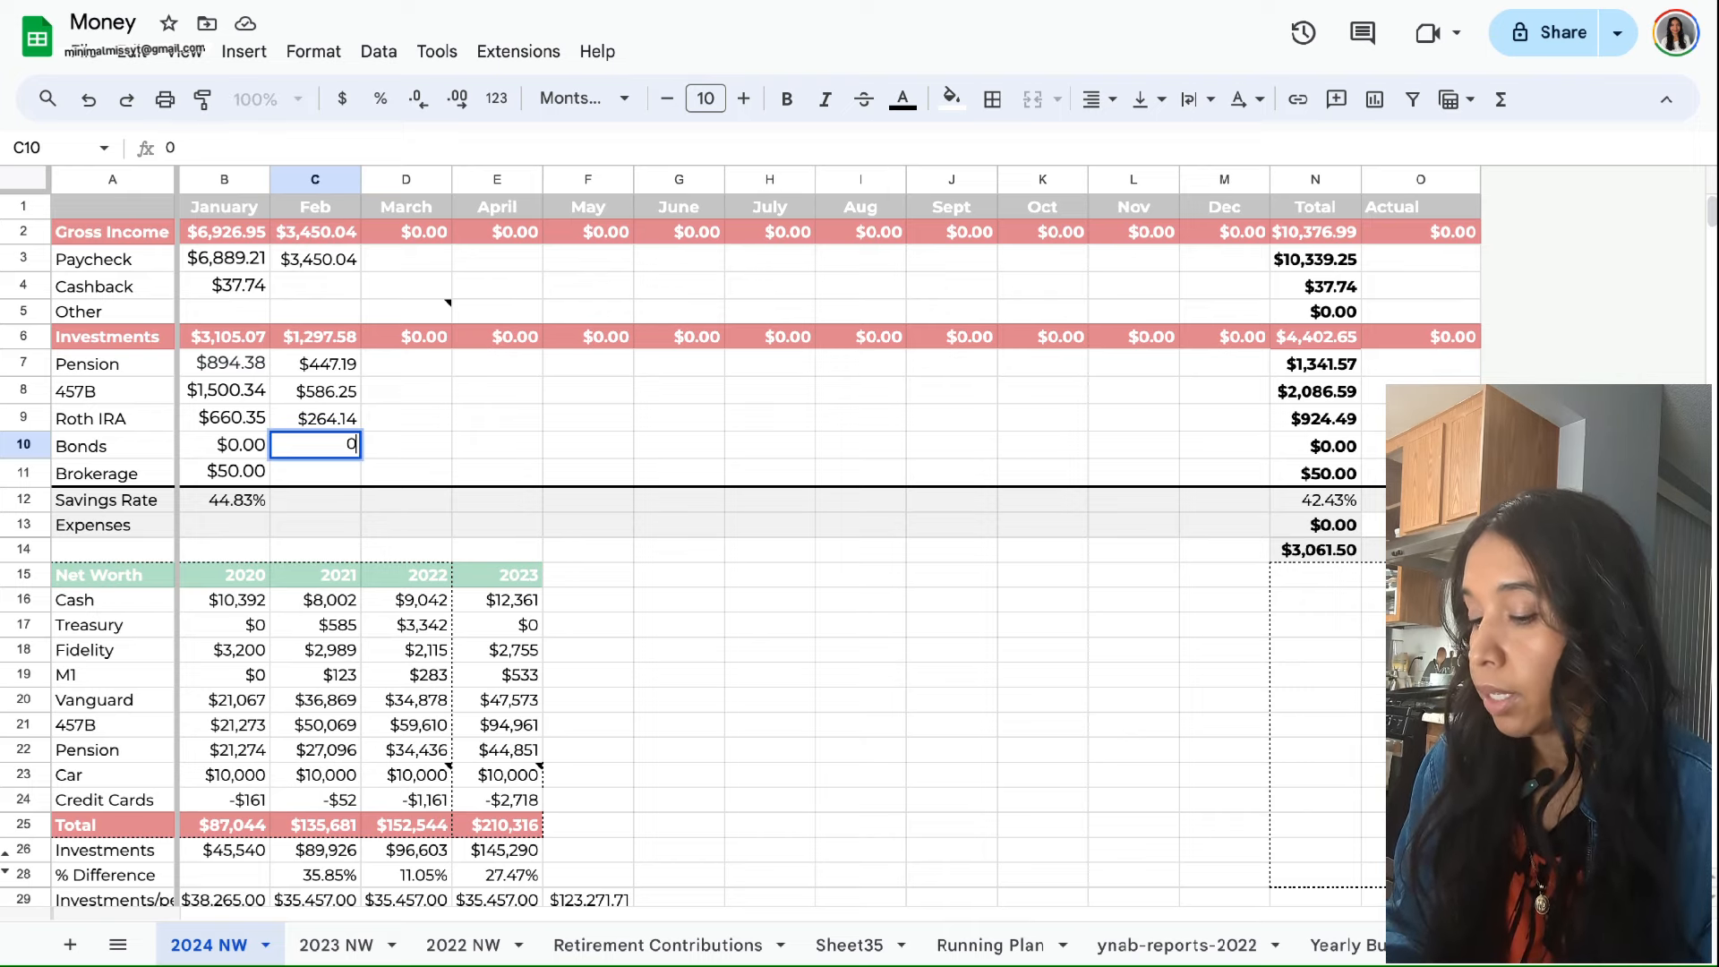
pyautogui.press('Return')
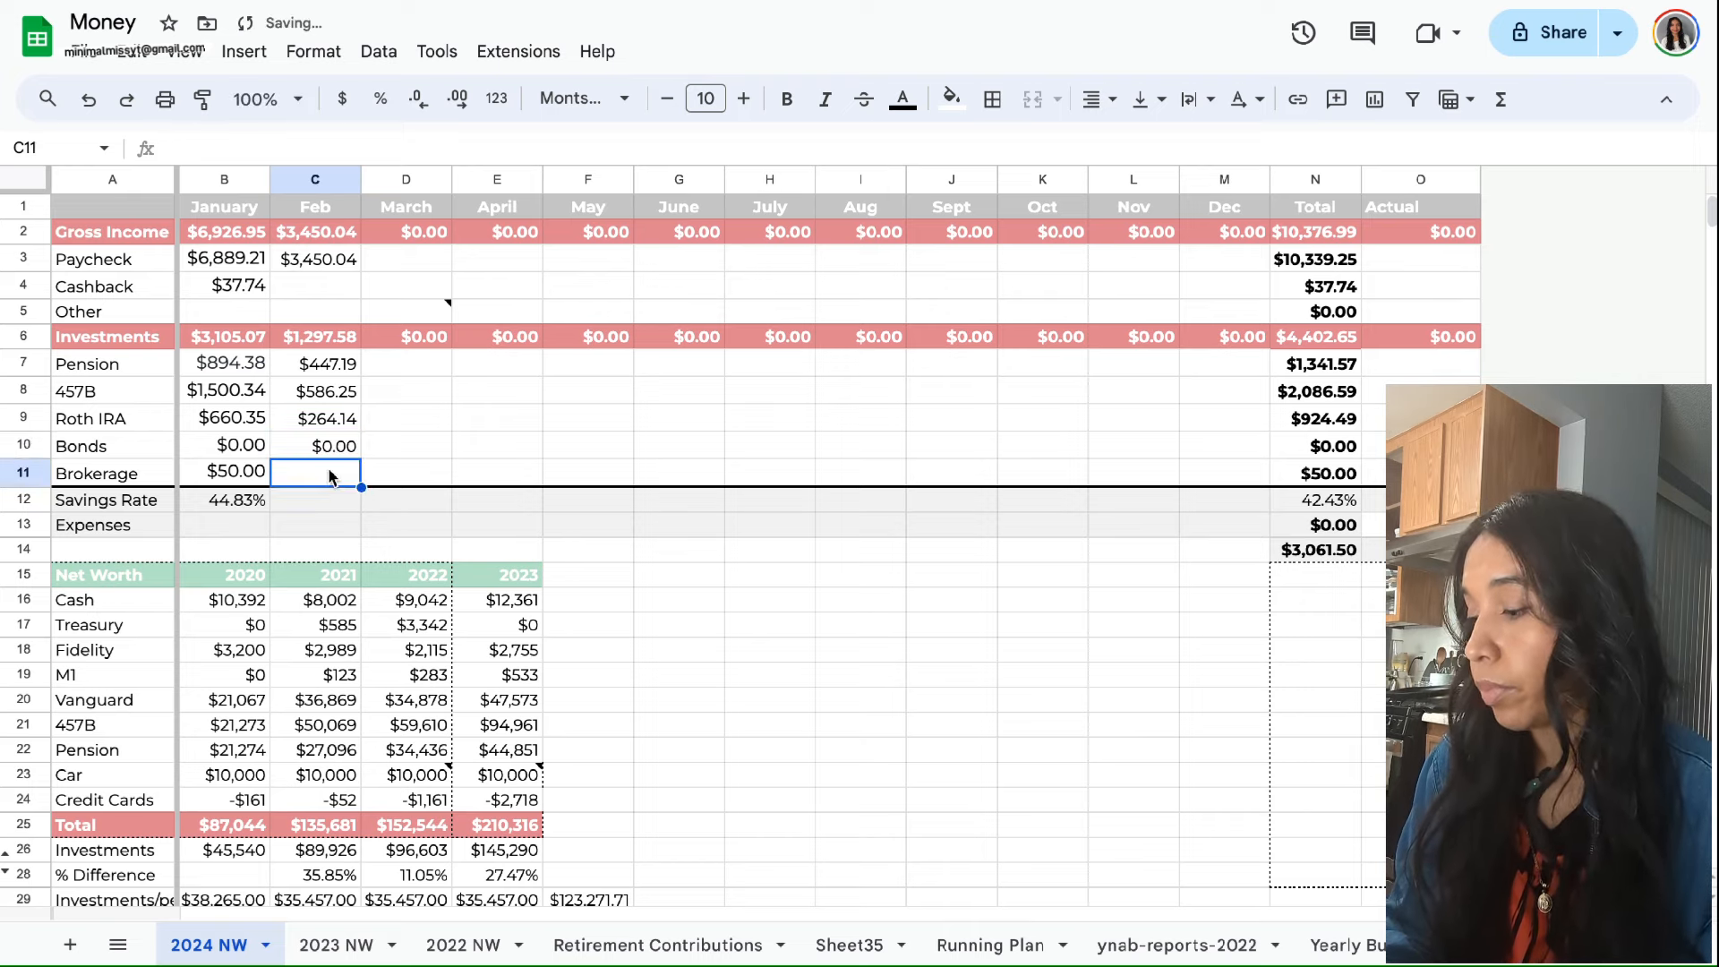
pyautogui.write('=25')
pyautogui.press('Return')
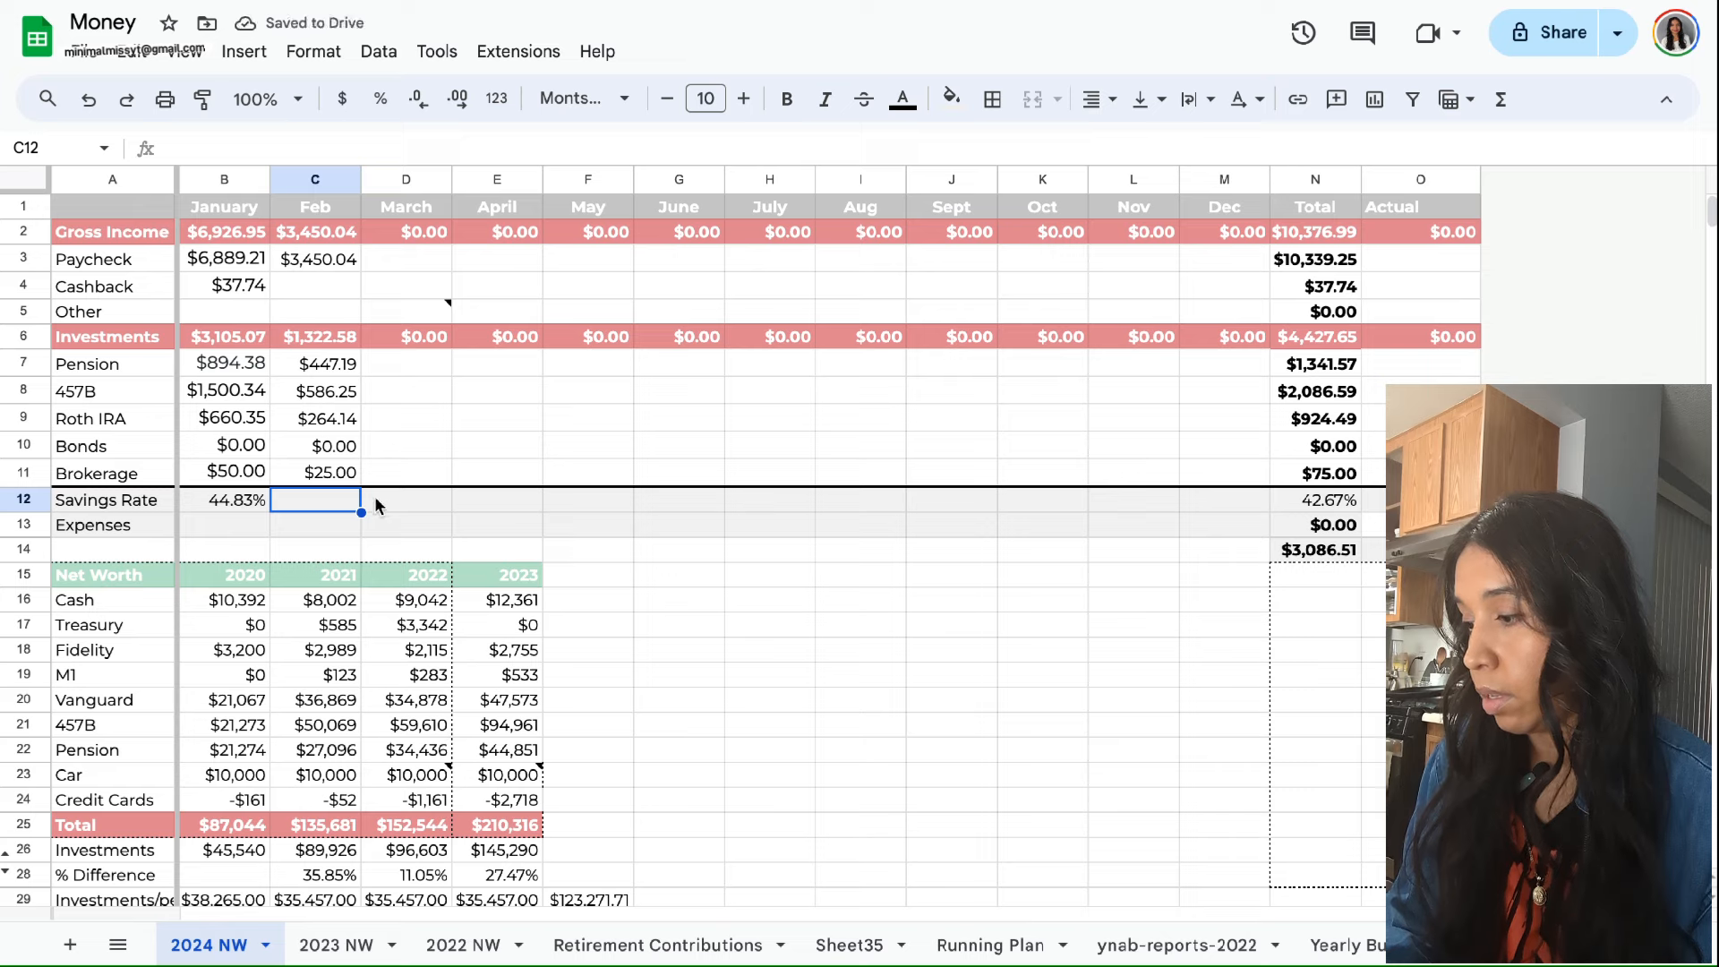
# Extend the January Savings Rate formula in row 12 to the February column
pyautogui.click(262, 507)
pyautogui.moveTo(269, 512); pyautogui.dragTo(345, 501)
pyautogui.click(396, 497)
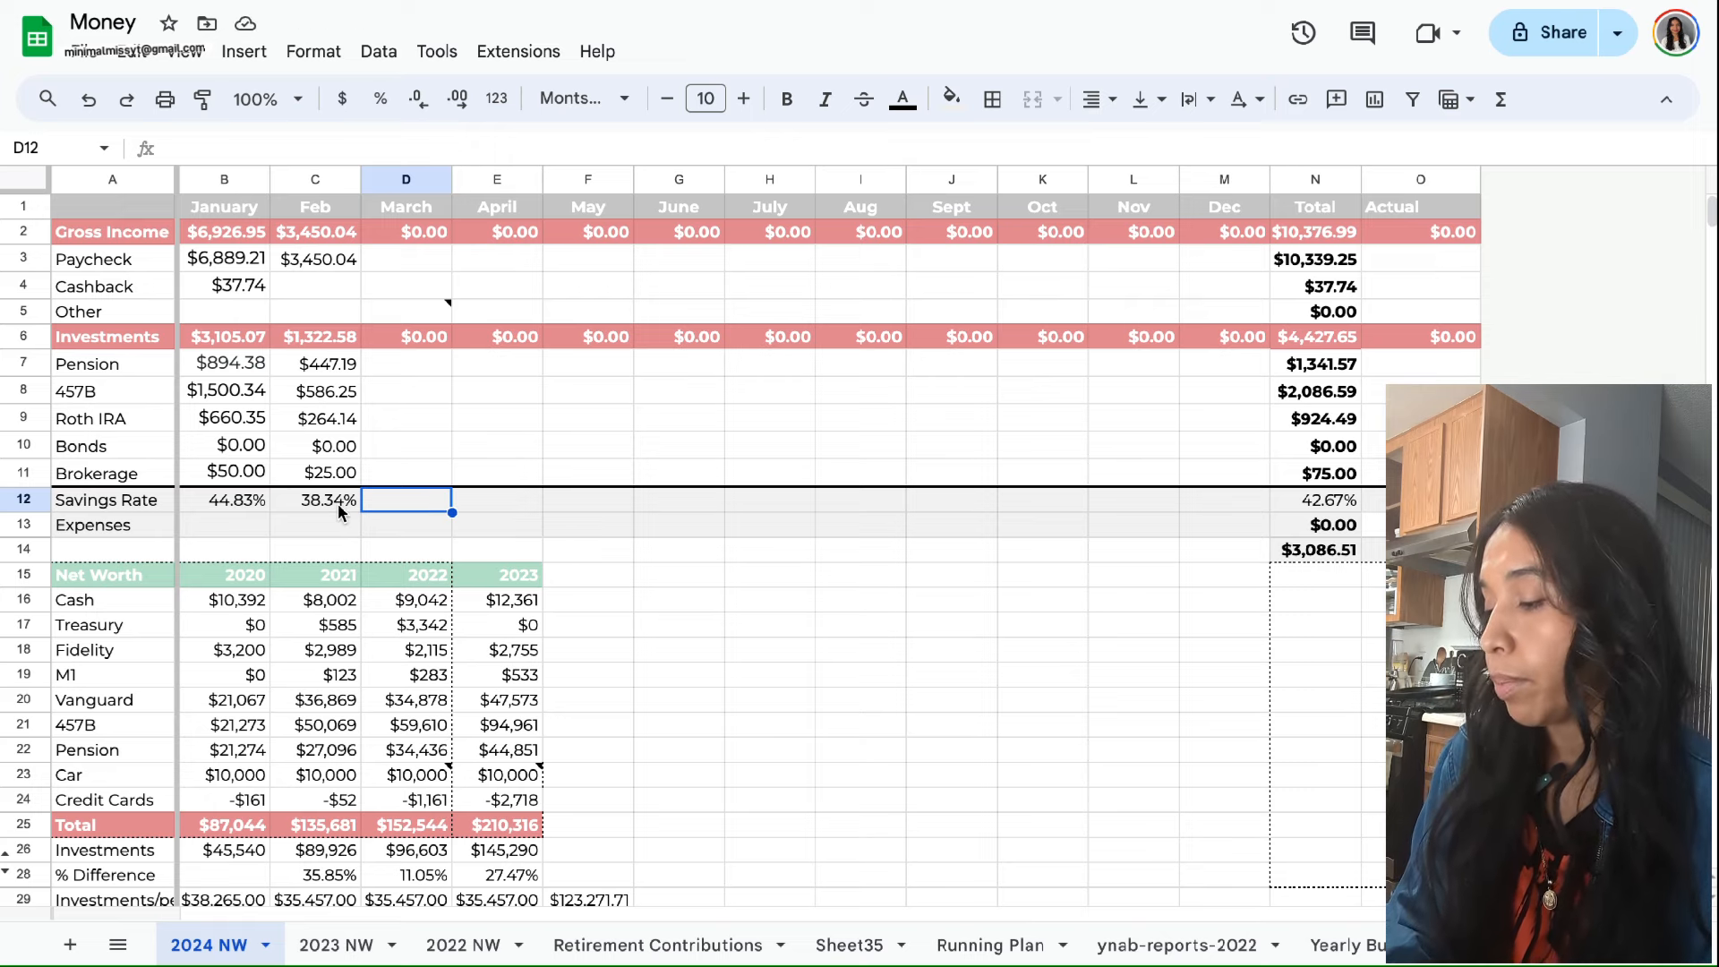
# Check the 2024 Roth, 457, Brokerage and total contributions in the Retirement Contributions sheet of the Money spreadsheet
pyautogui.click(658, 948)
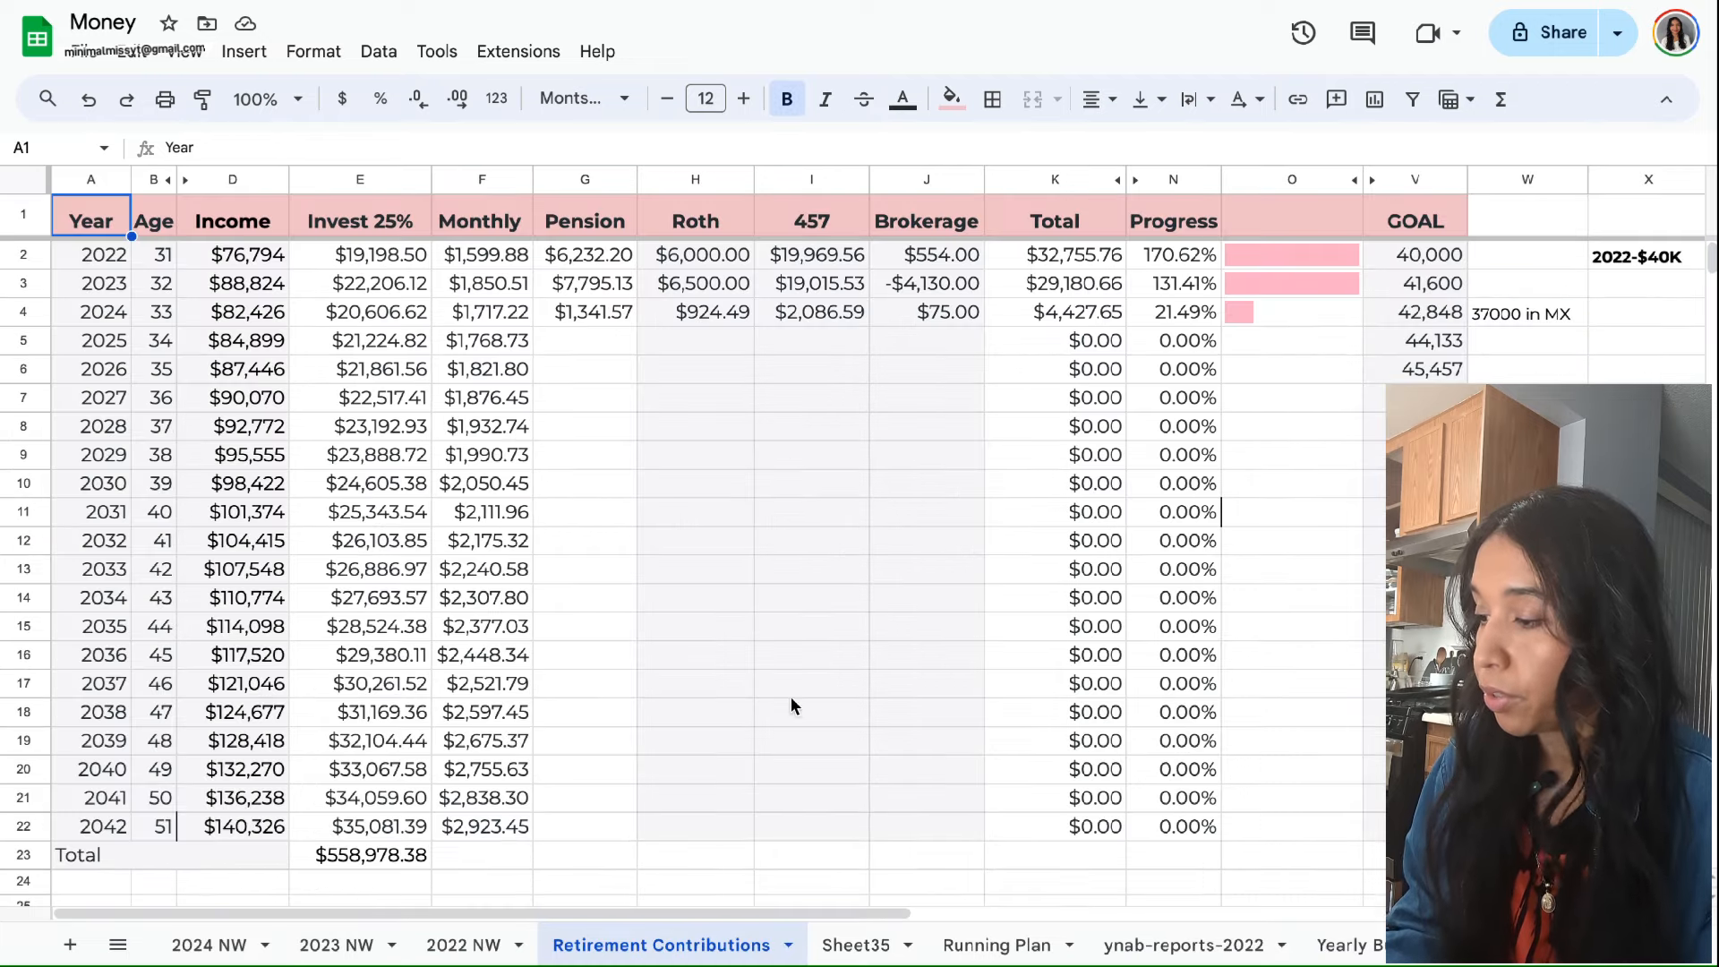
pyautogui.click(697, 398)
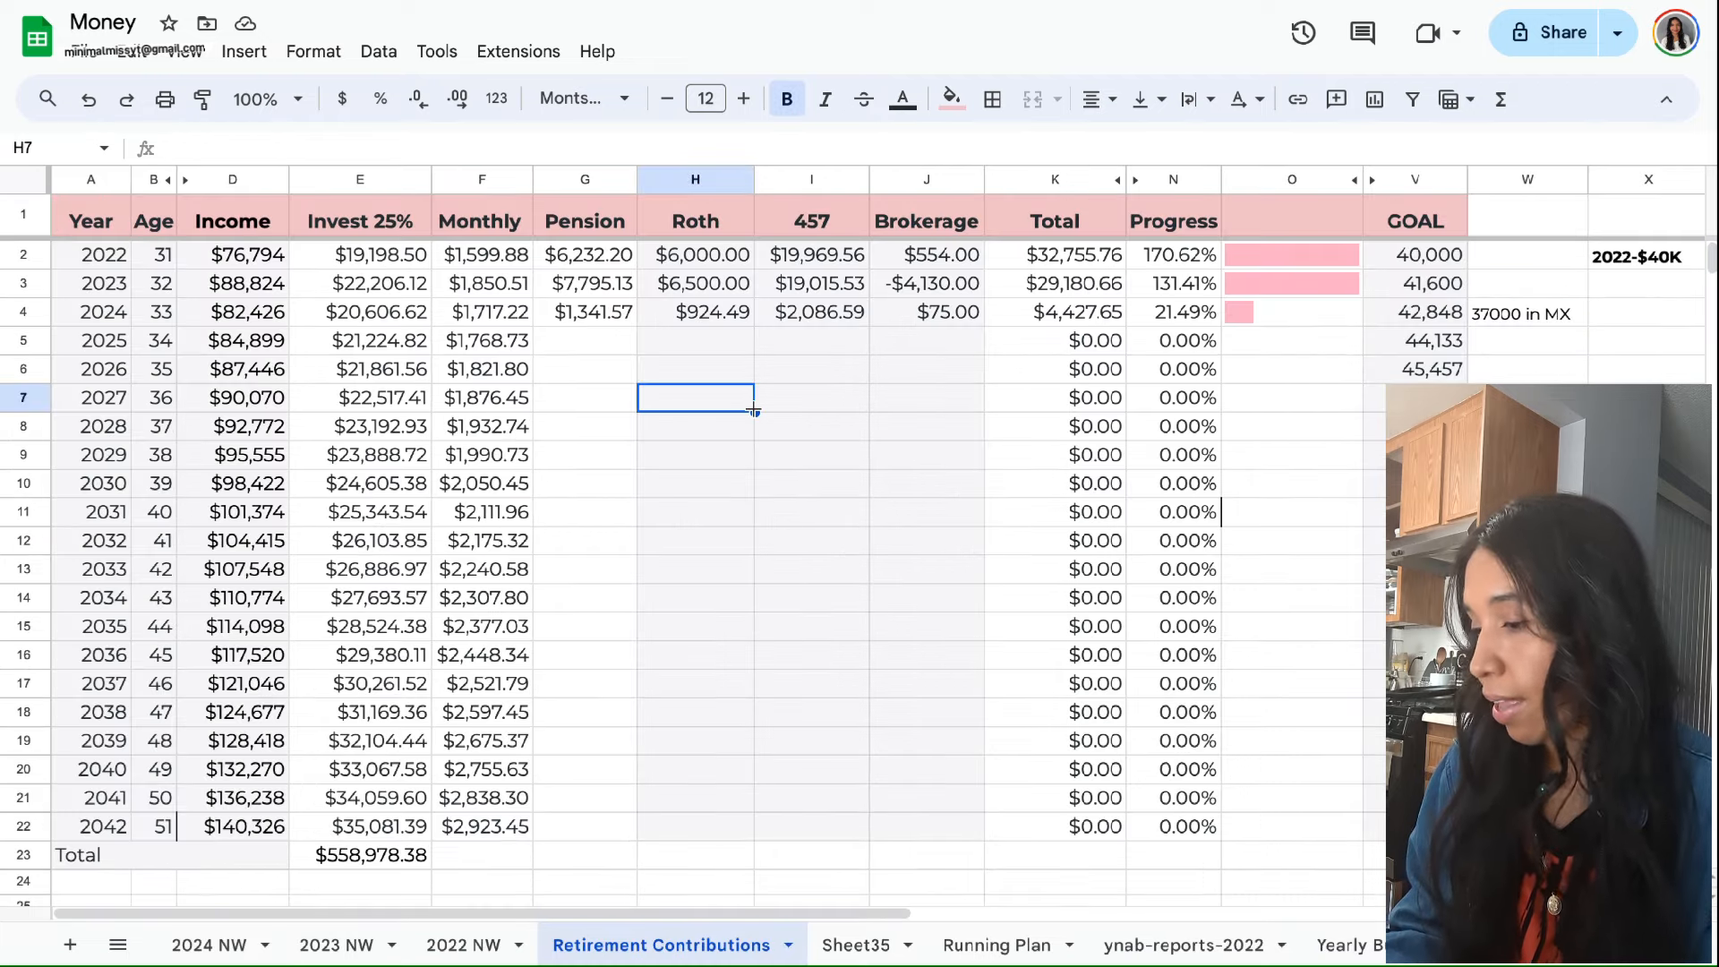
pyautogui.click(704, 312)
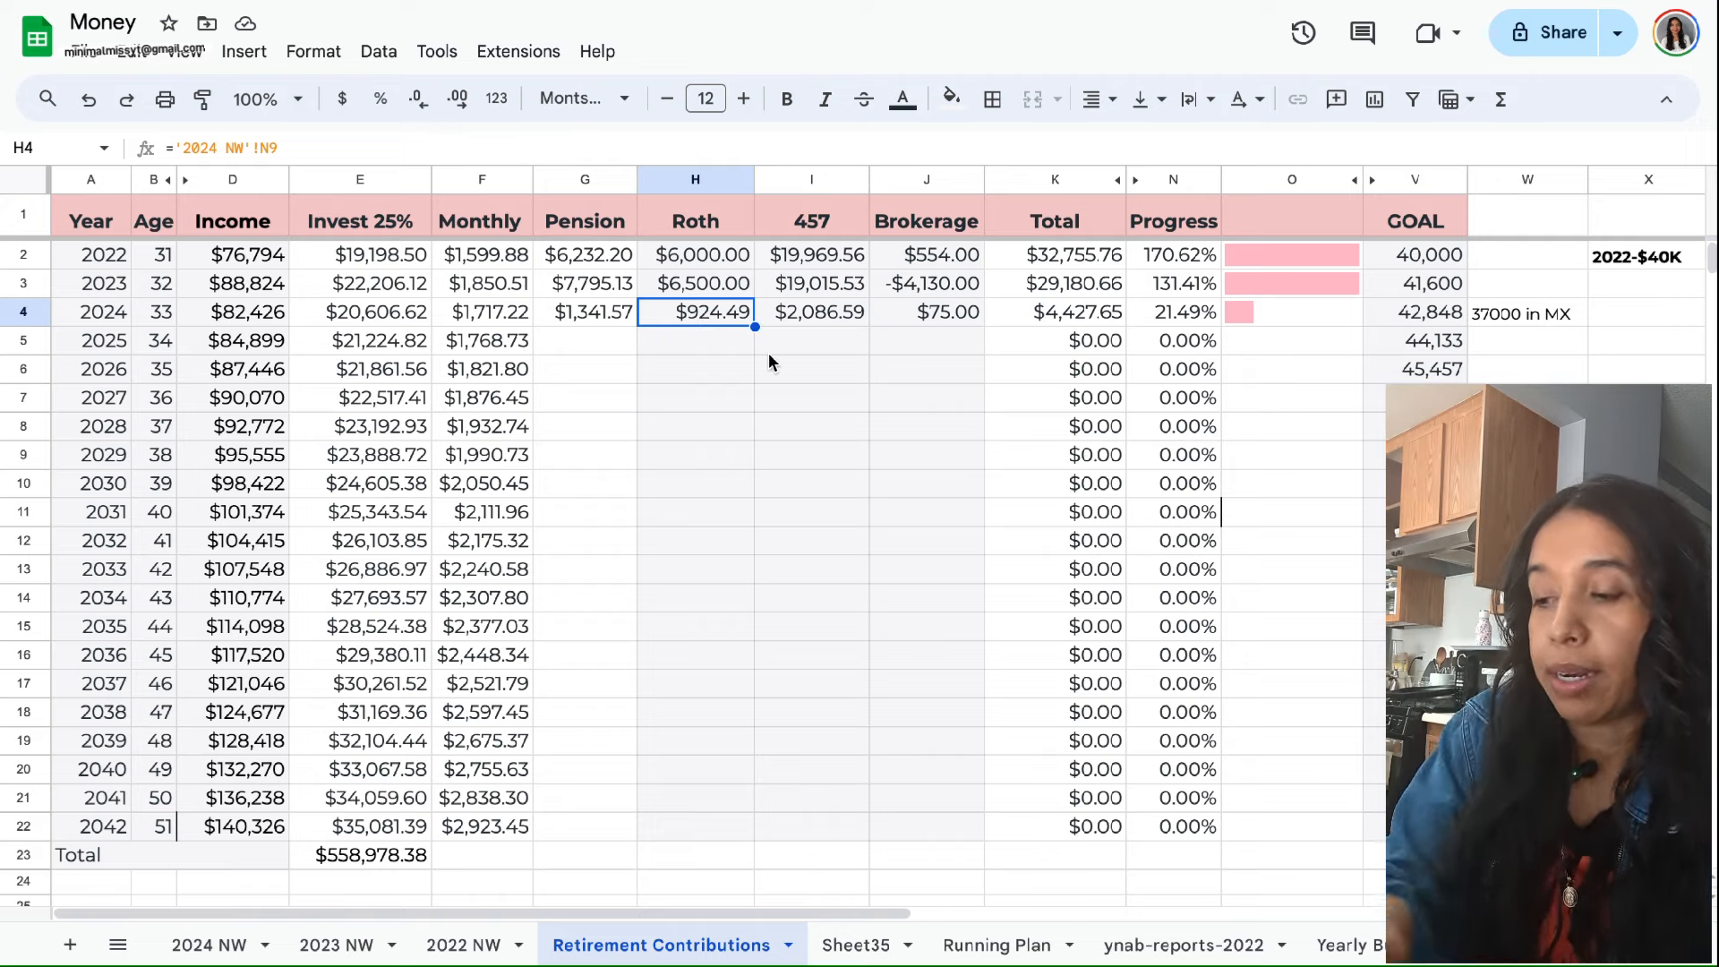
pyautogui.press('Right')
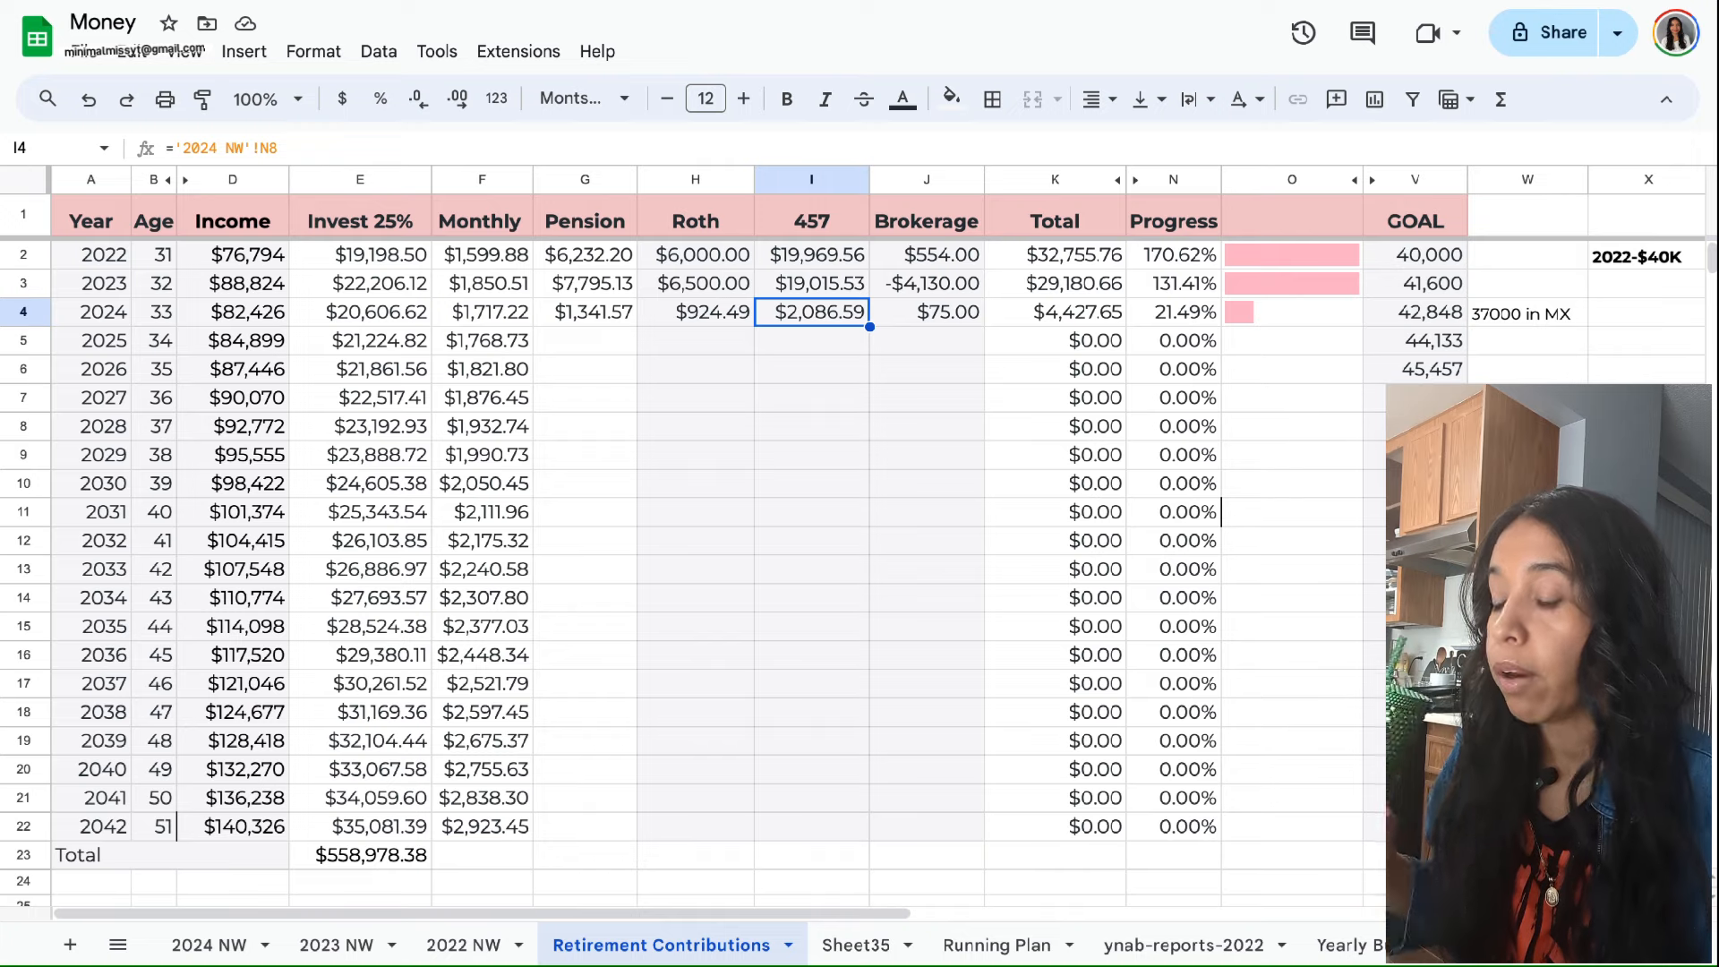
pyautogui.press('Right')
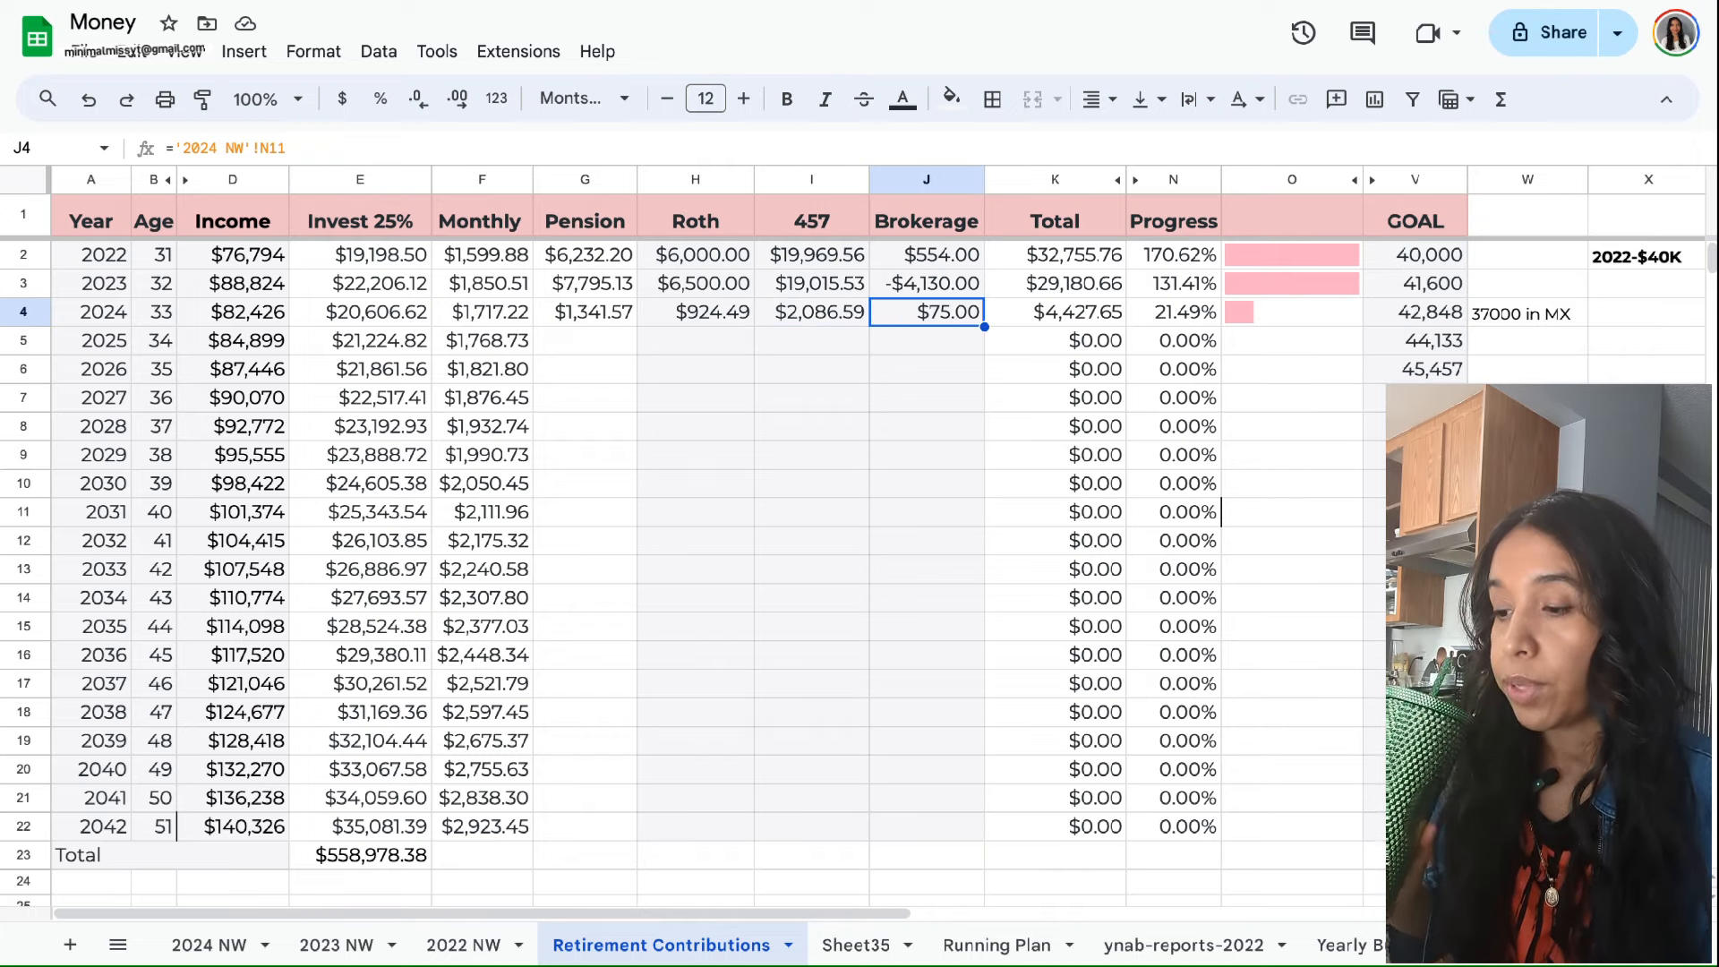
pyautogui.press('Right')
pyautogui.press('Right')
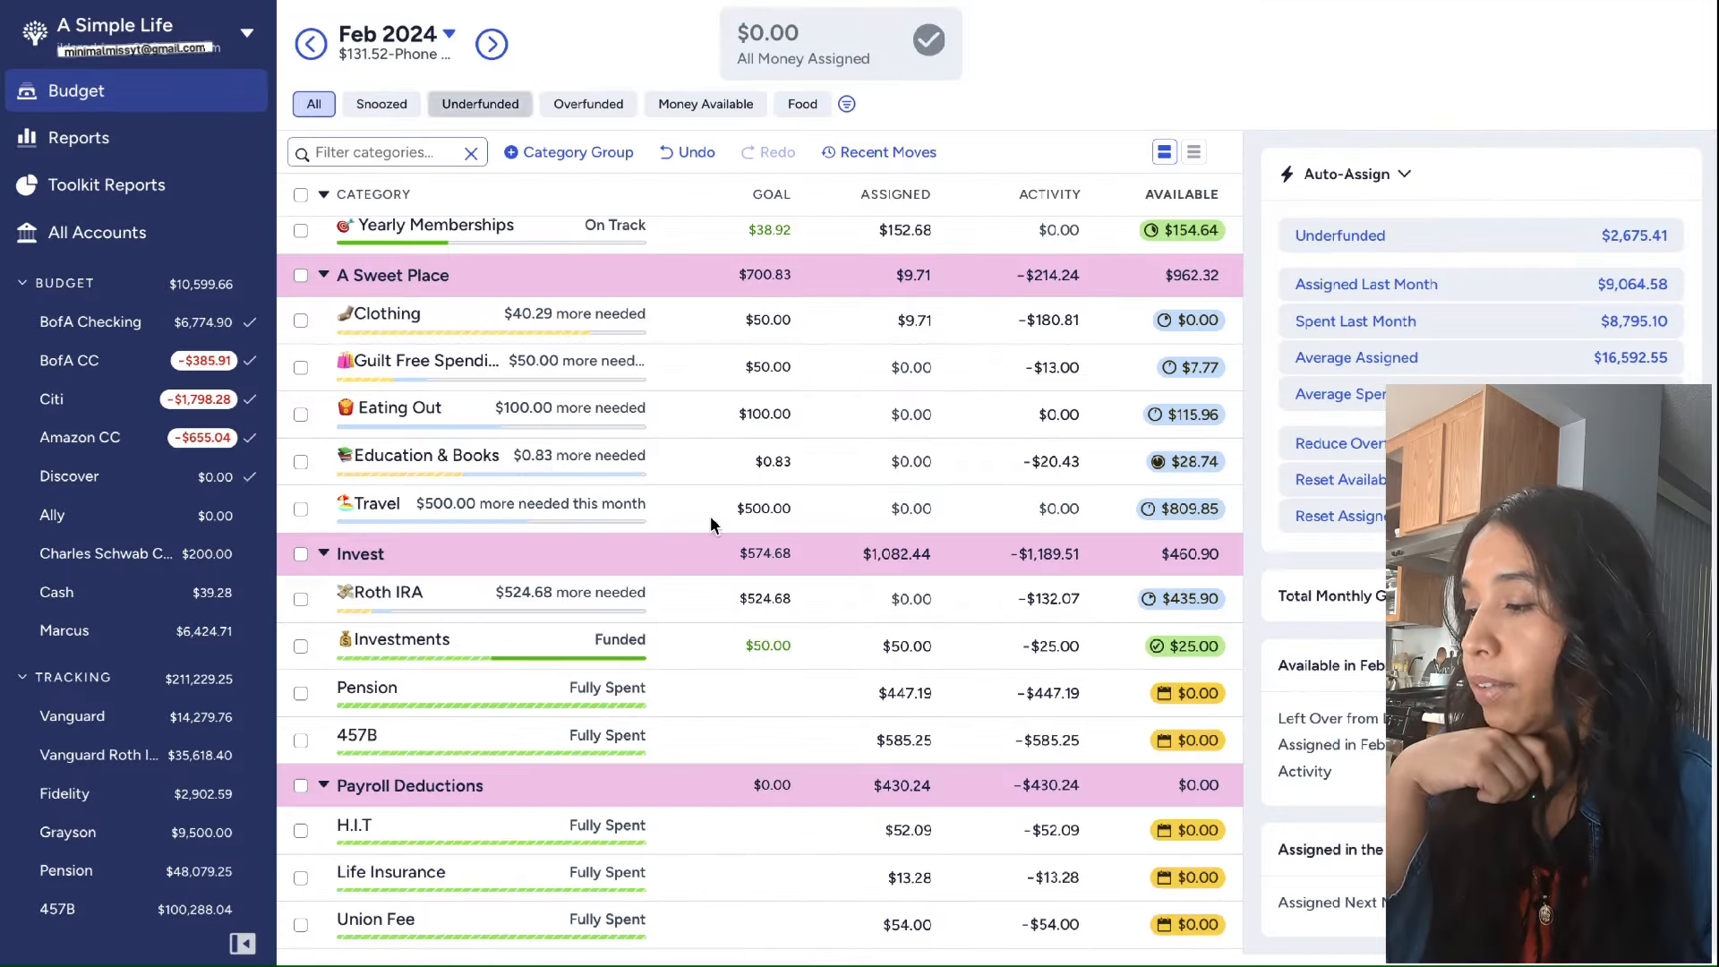
# Switch to YNAB and subtract 500 from the amount assigned to Rent in March 2024
pyautogui.scroll(-1, 610, 230)
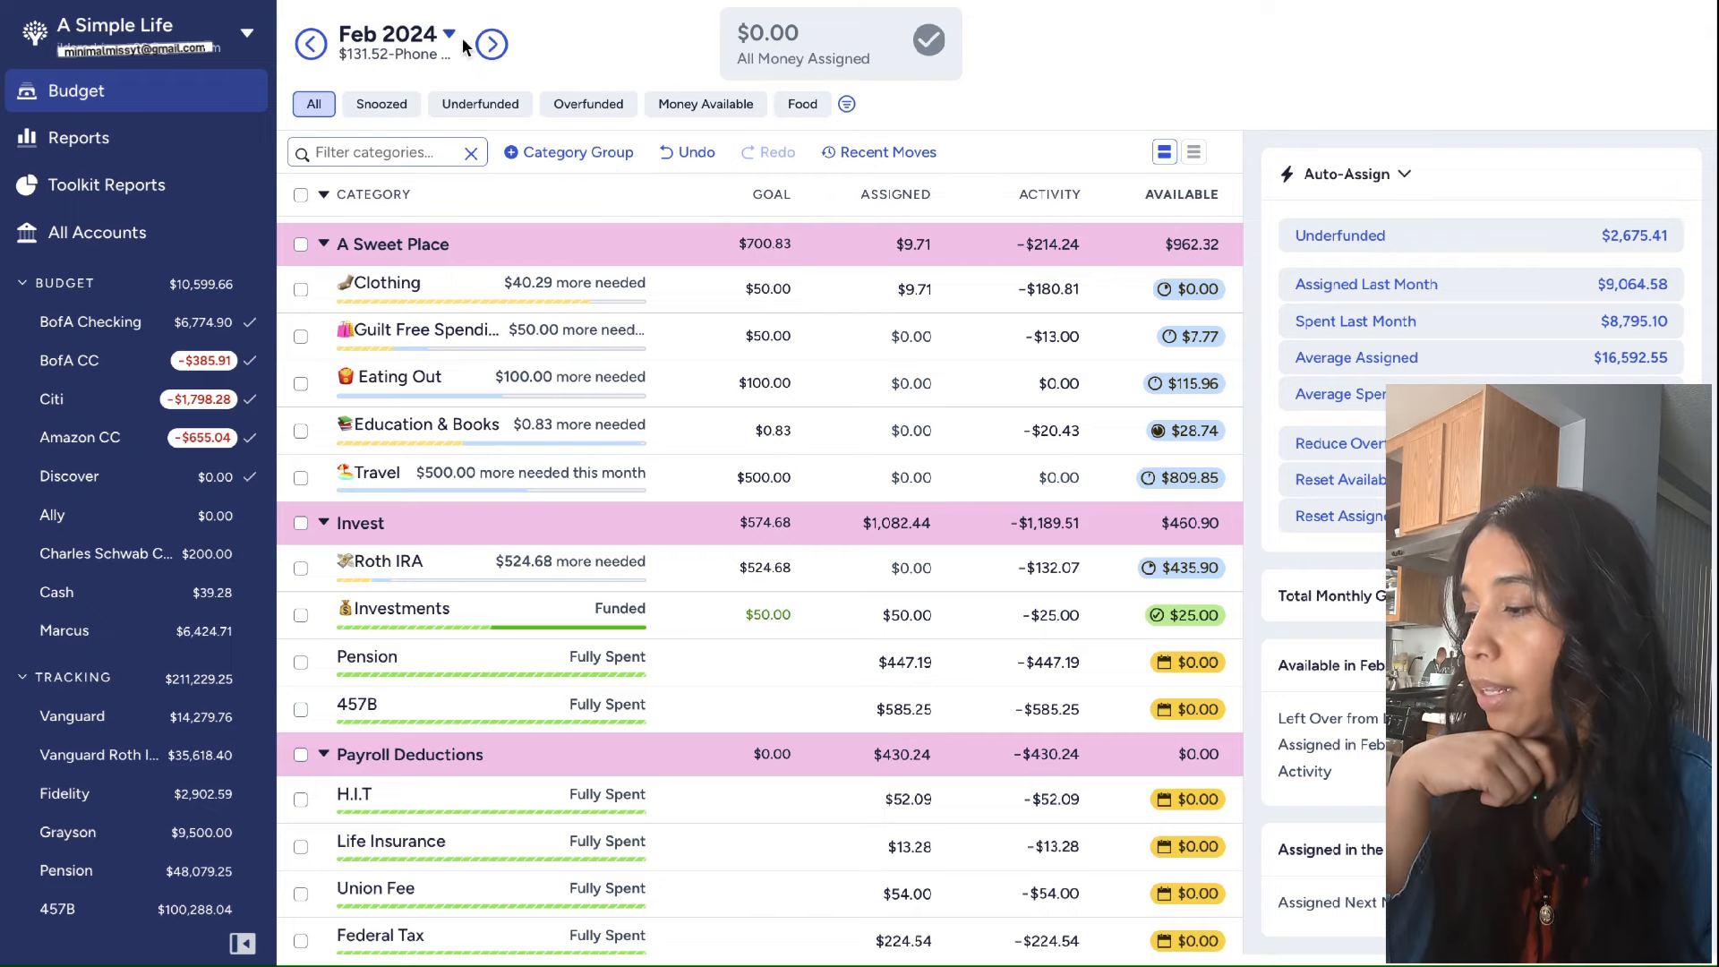
pyautogui.click(490, 44)
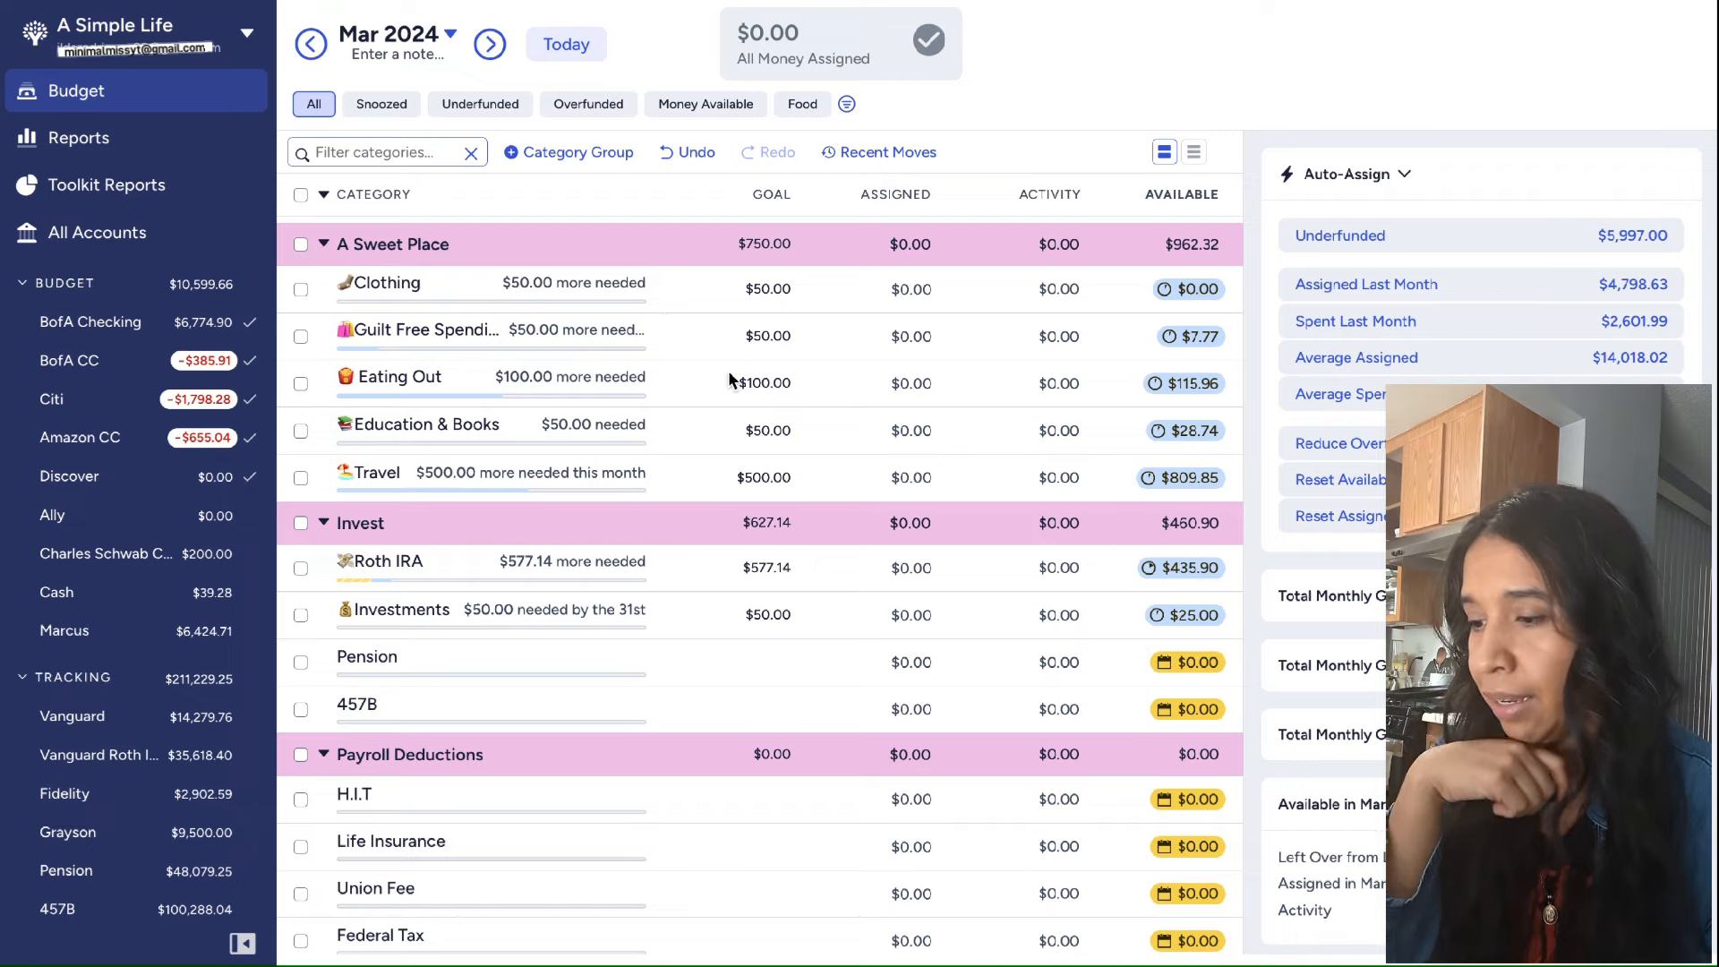
pyautogui.scroll(10, 729, 383)
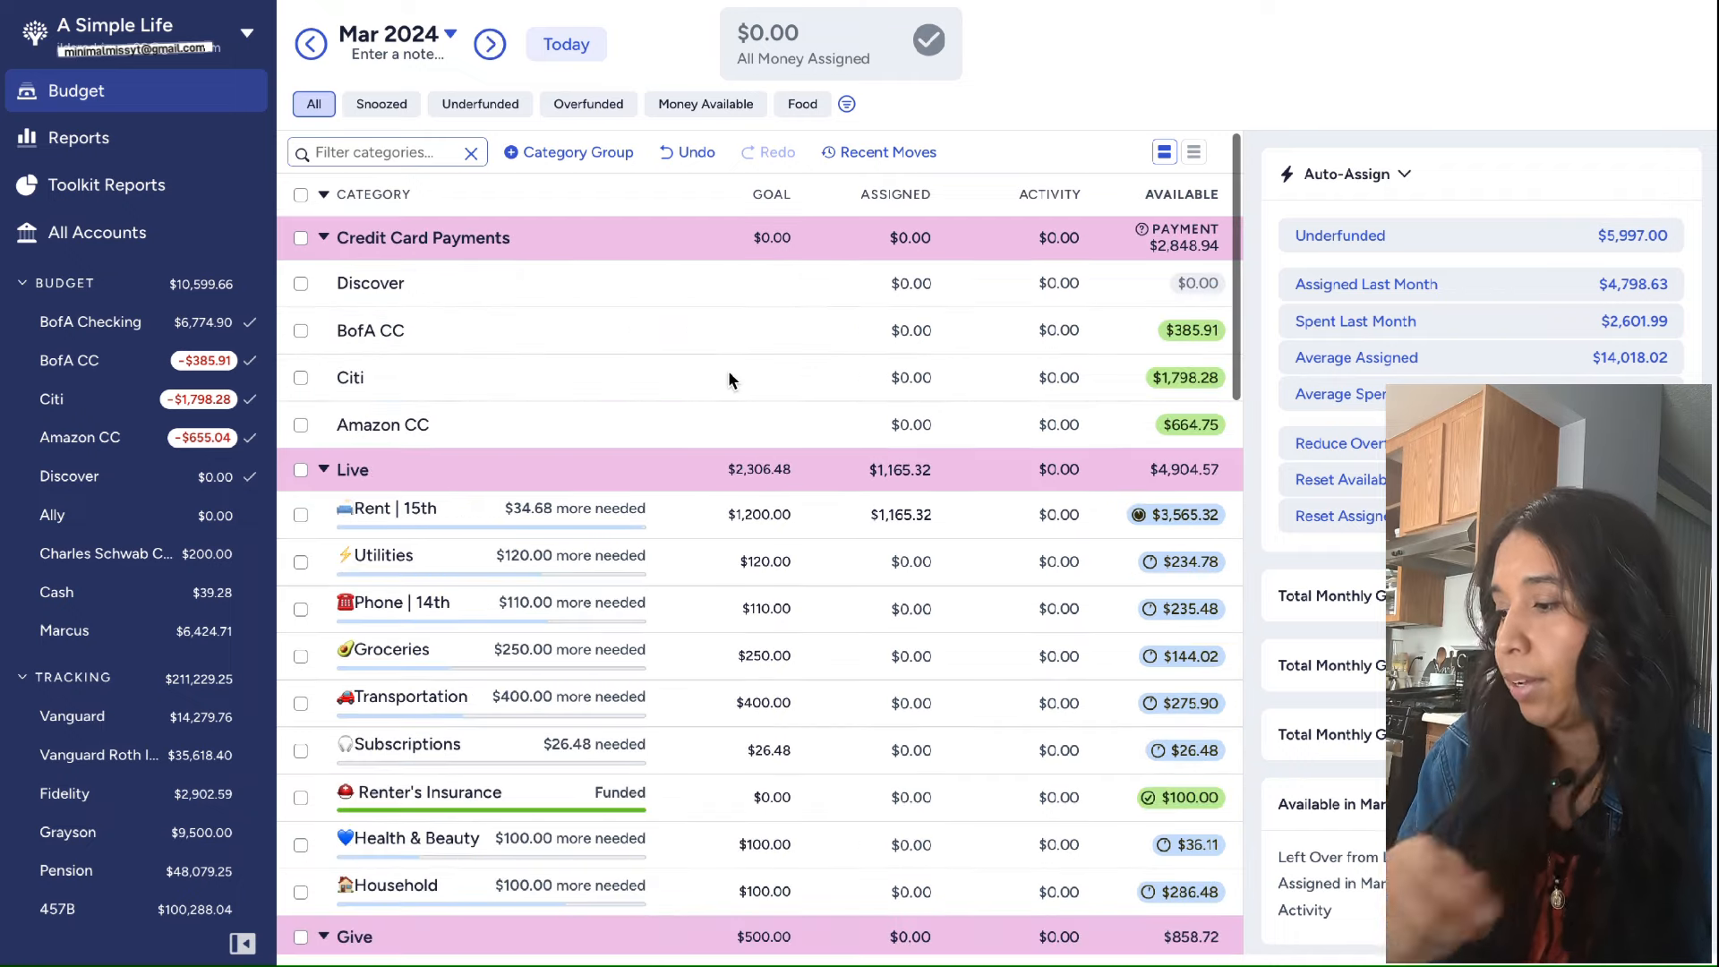
pyautogui.click(931, 517)
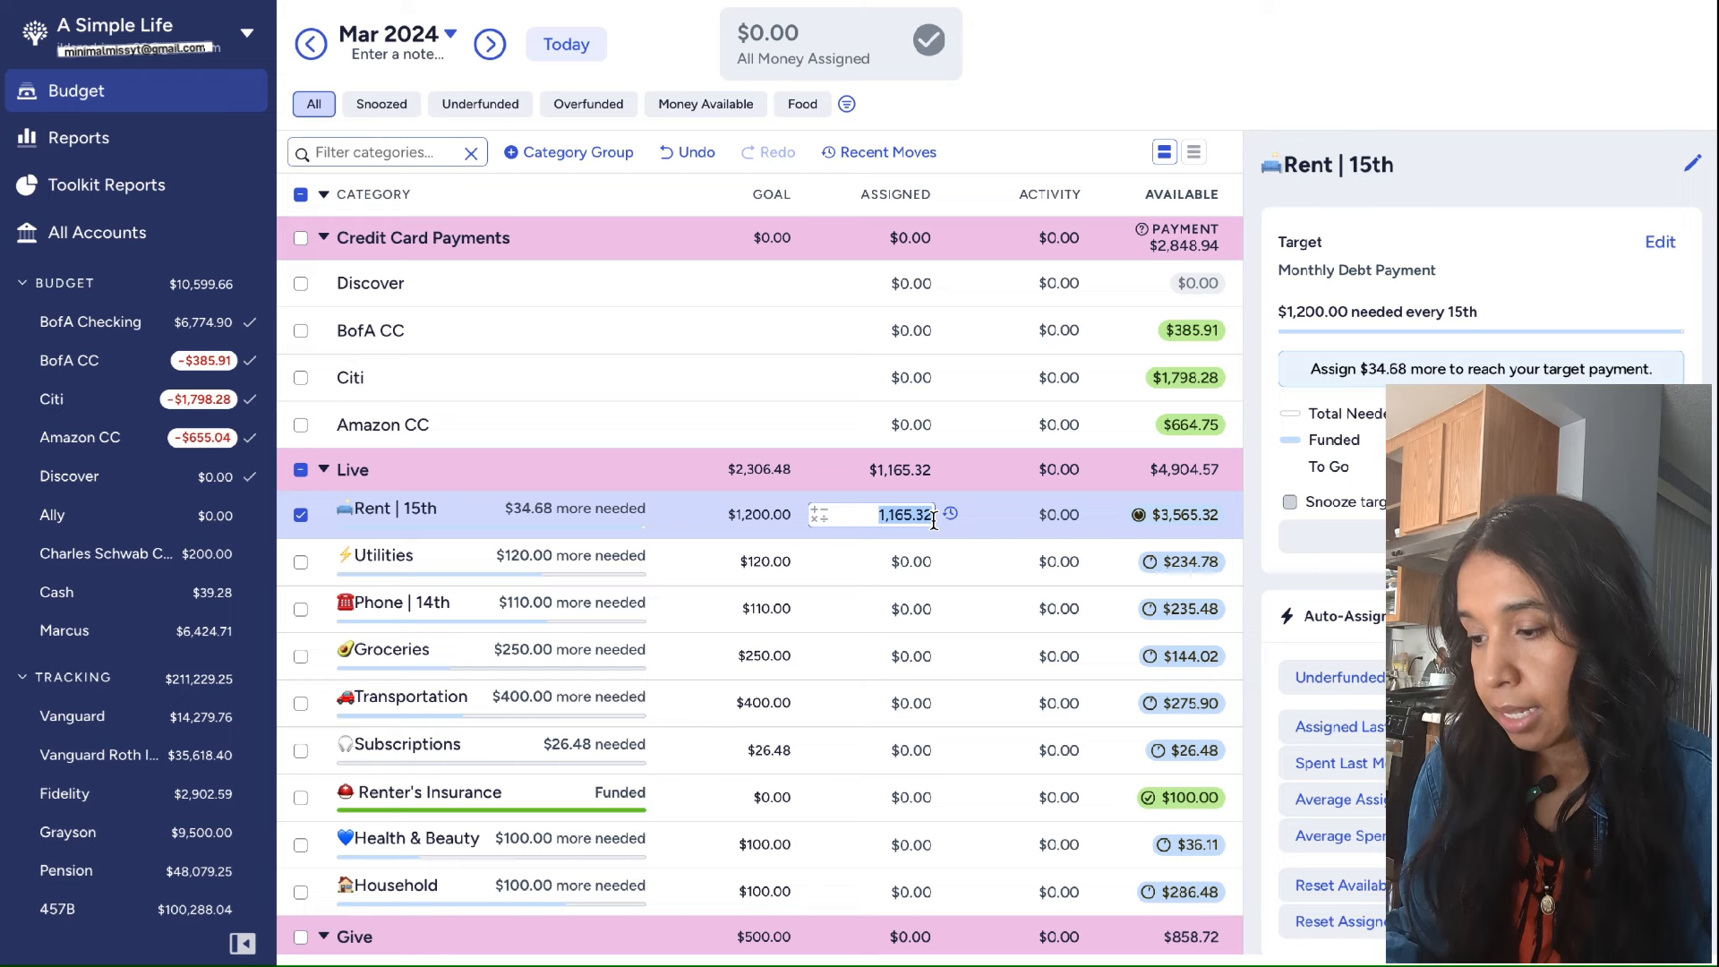
pyautogui.click(818, 521)
pyautogui.click(840, 574)
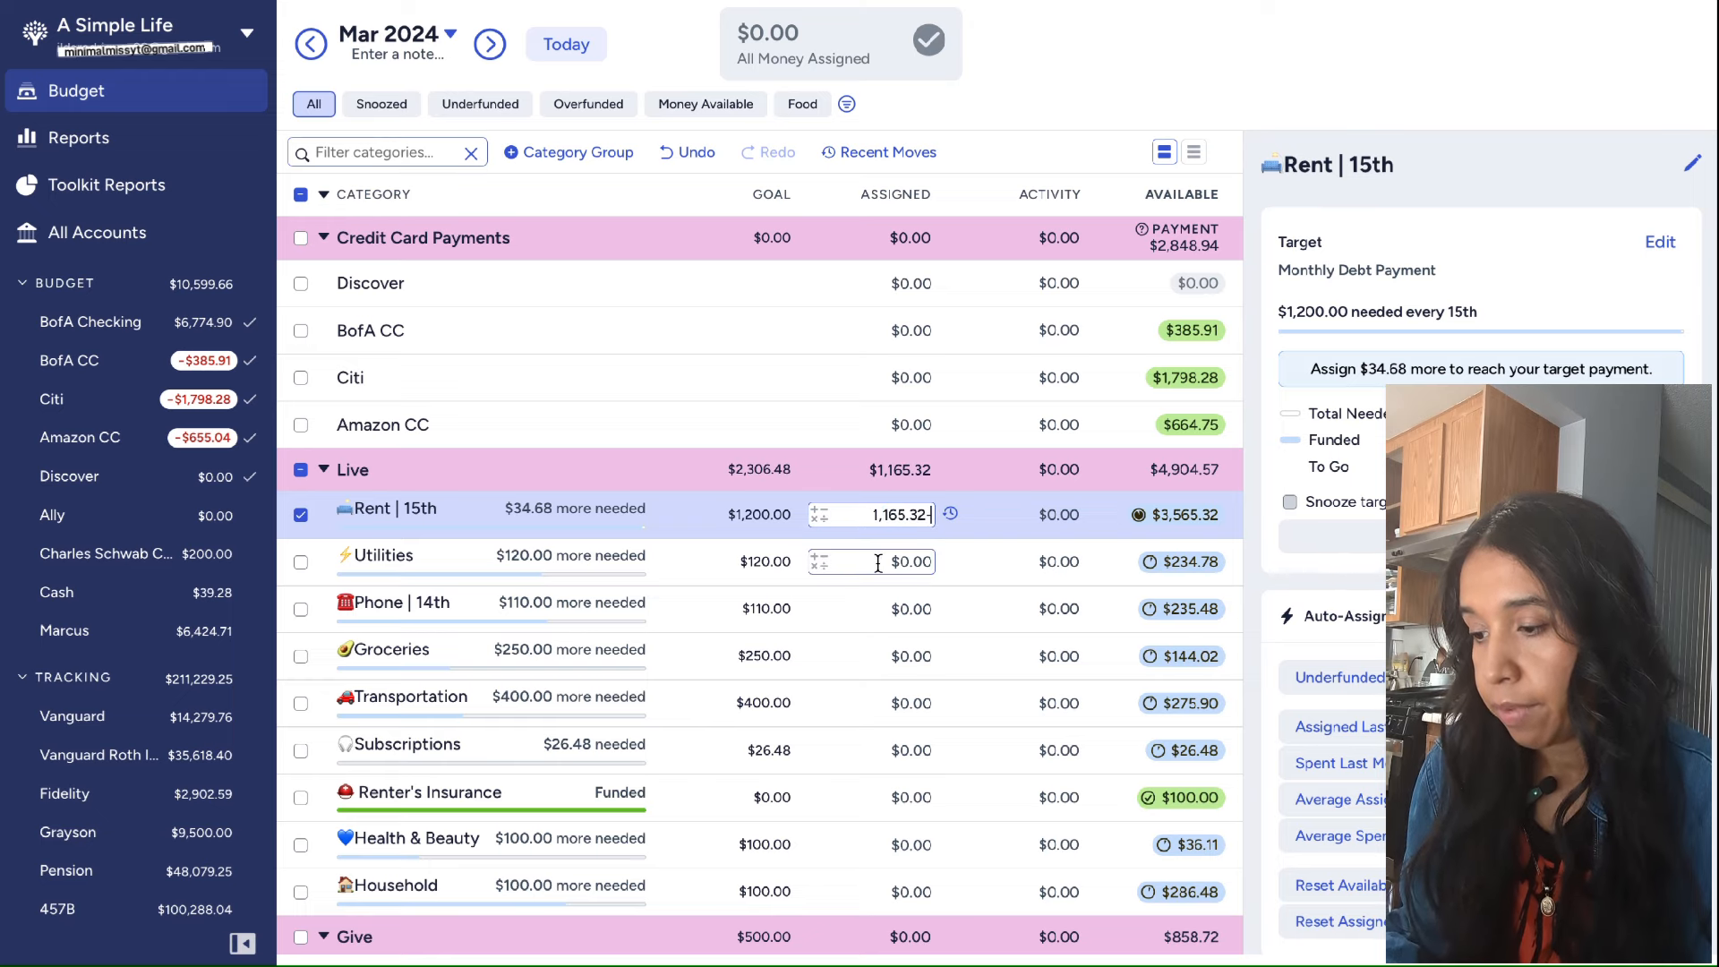
pyautogui.write('500')
pyautogui.press('Return')
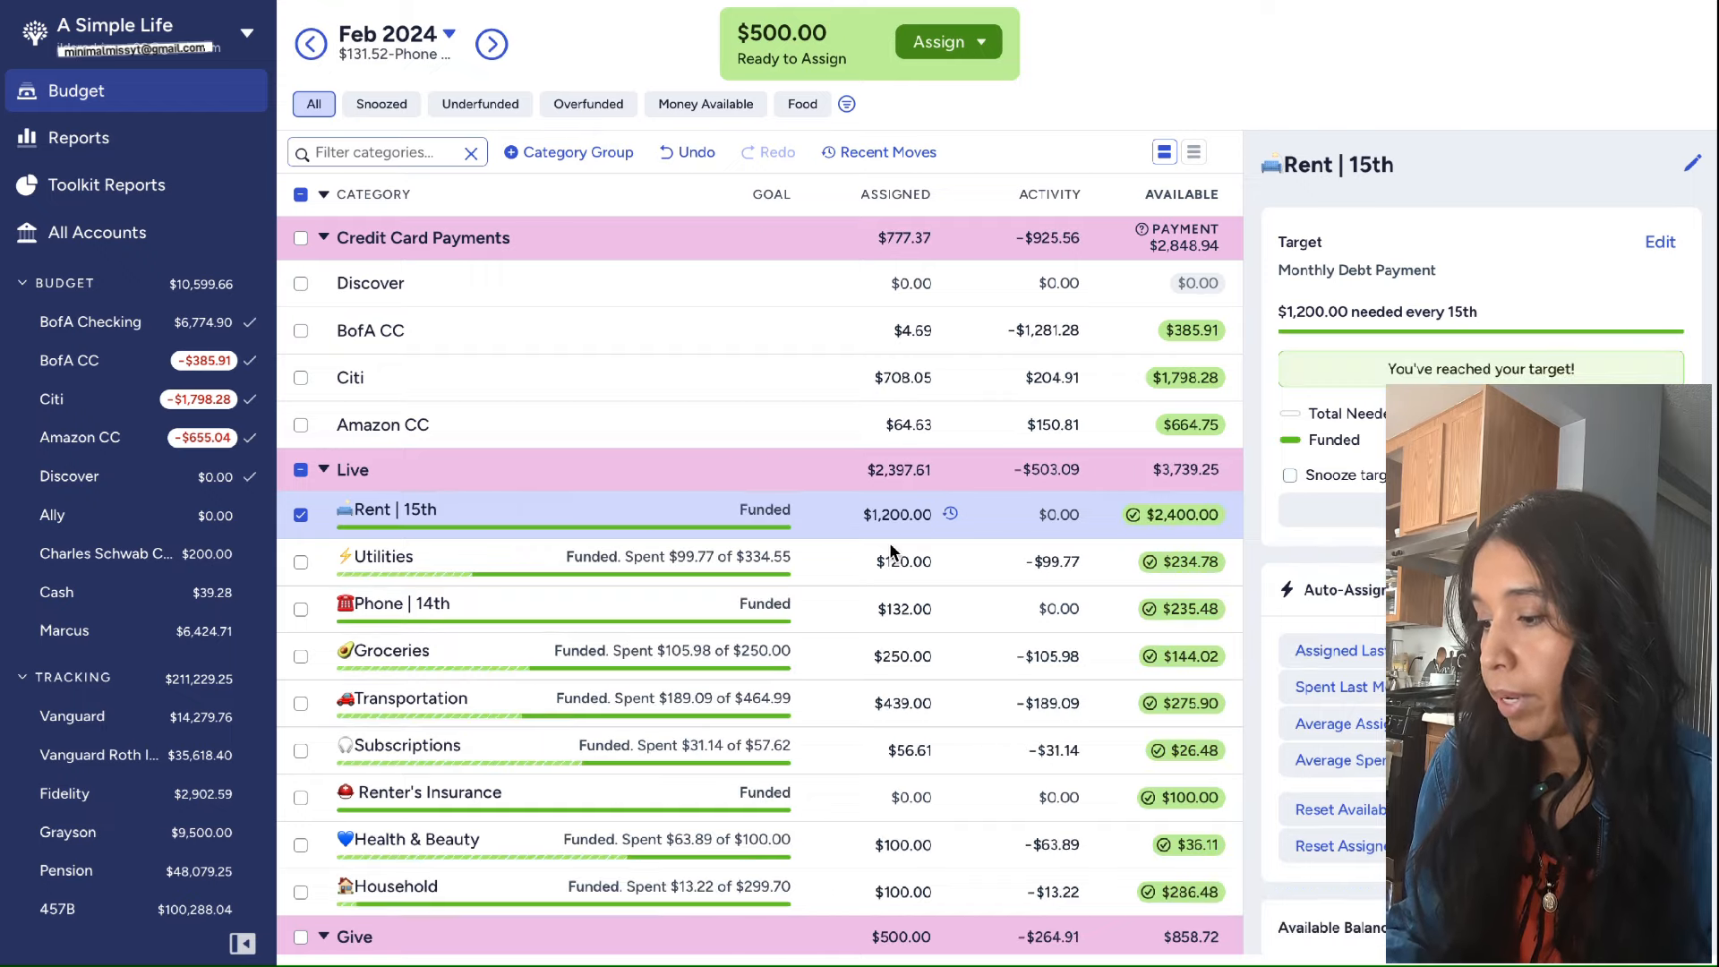
# Assign $400 to Travel in the February 2024 budget and raise the amount to $500
pyautogui.scroll(-10, 891, 550)
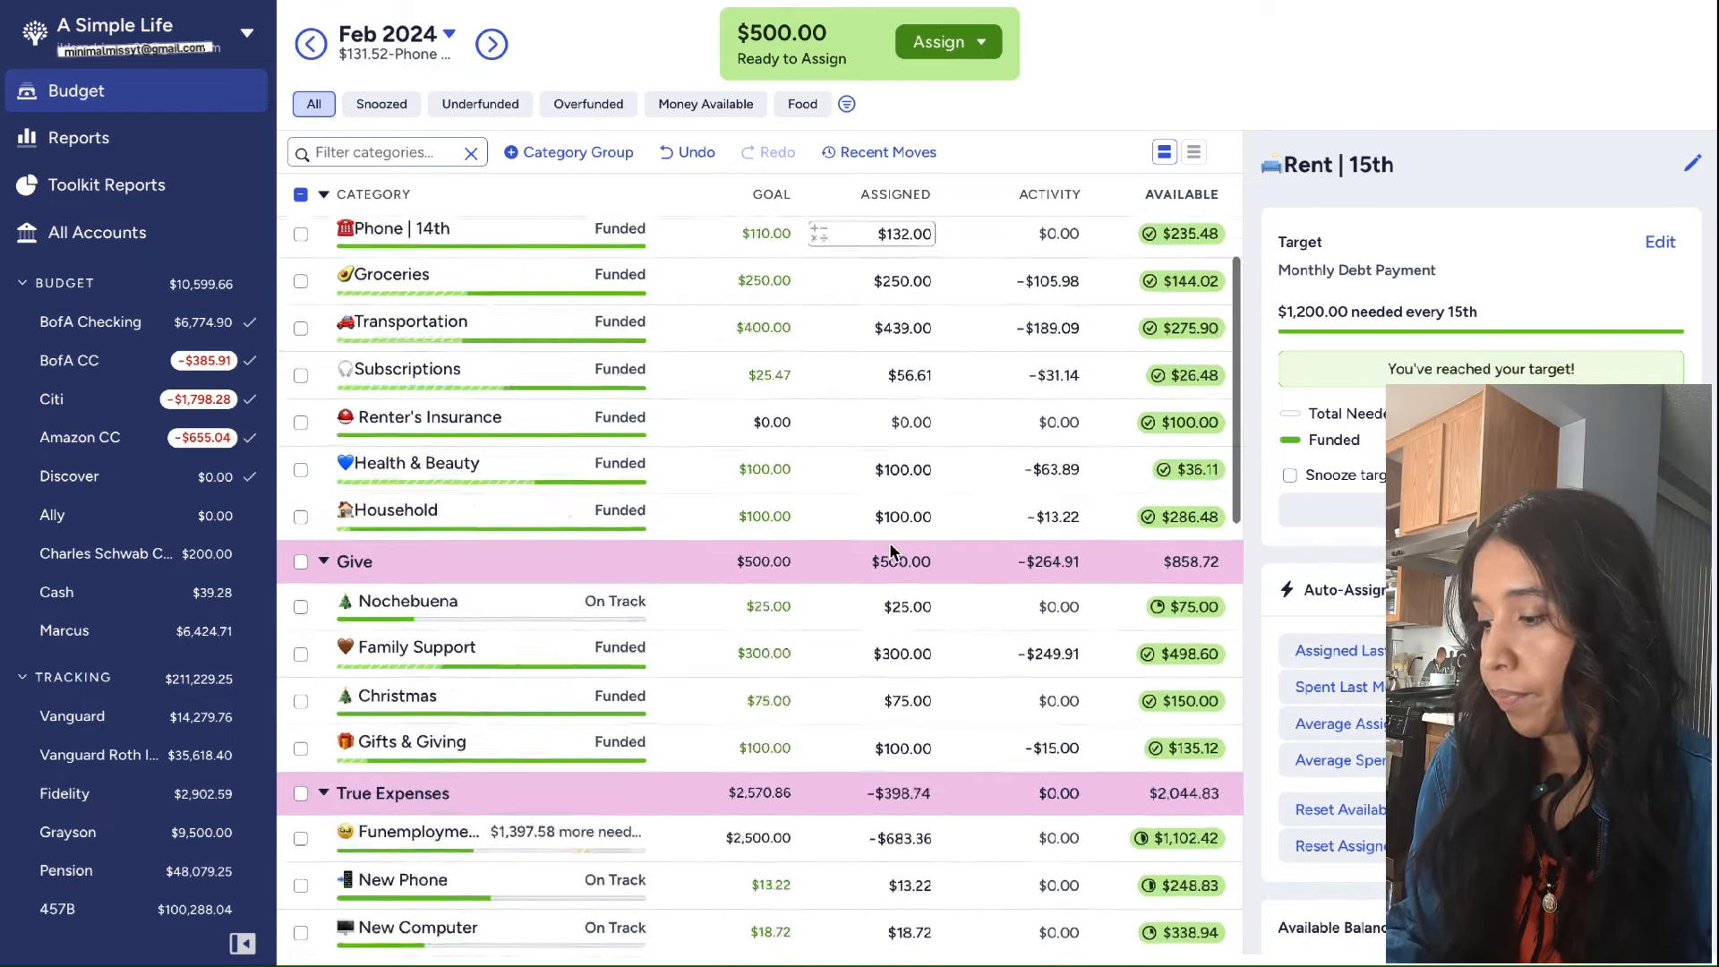
pyautogui.scroll(-5, 891, 550)
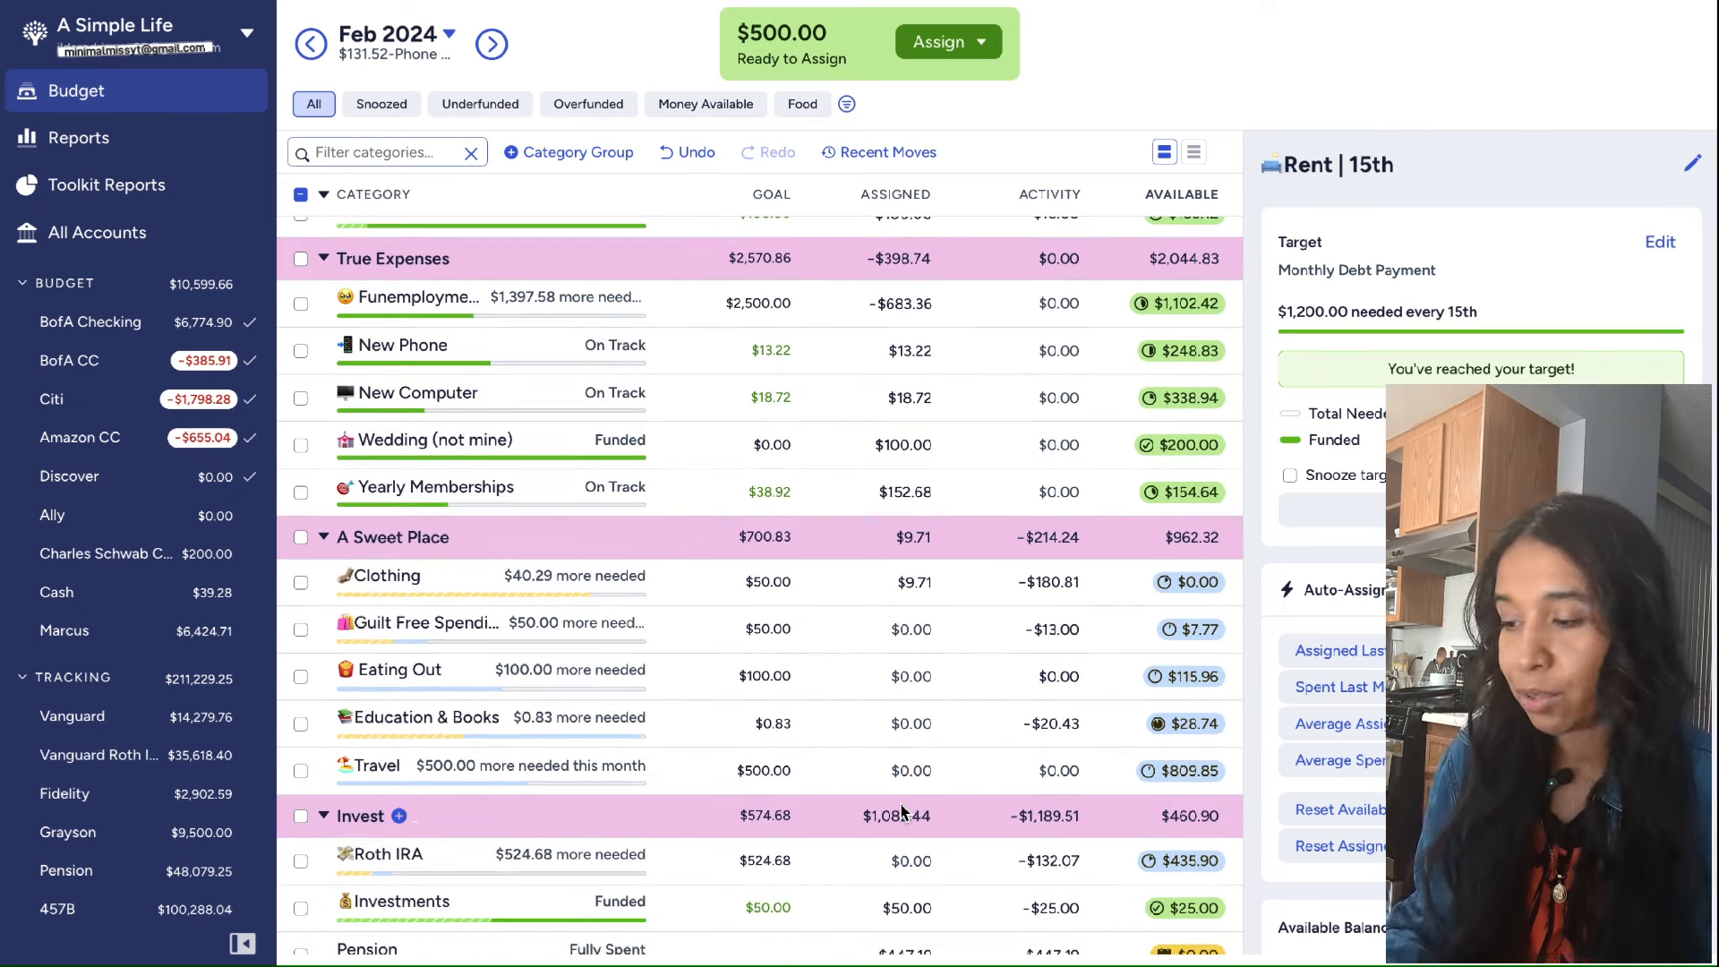
pyautogui.click(904, 770)
pyautogui.write('400')
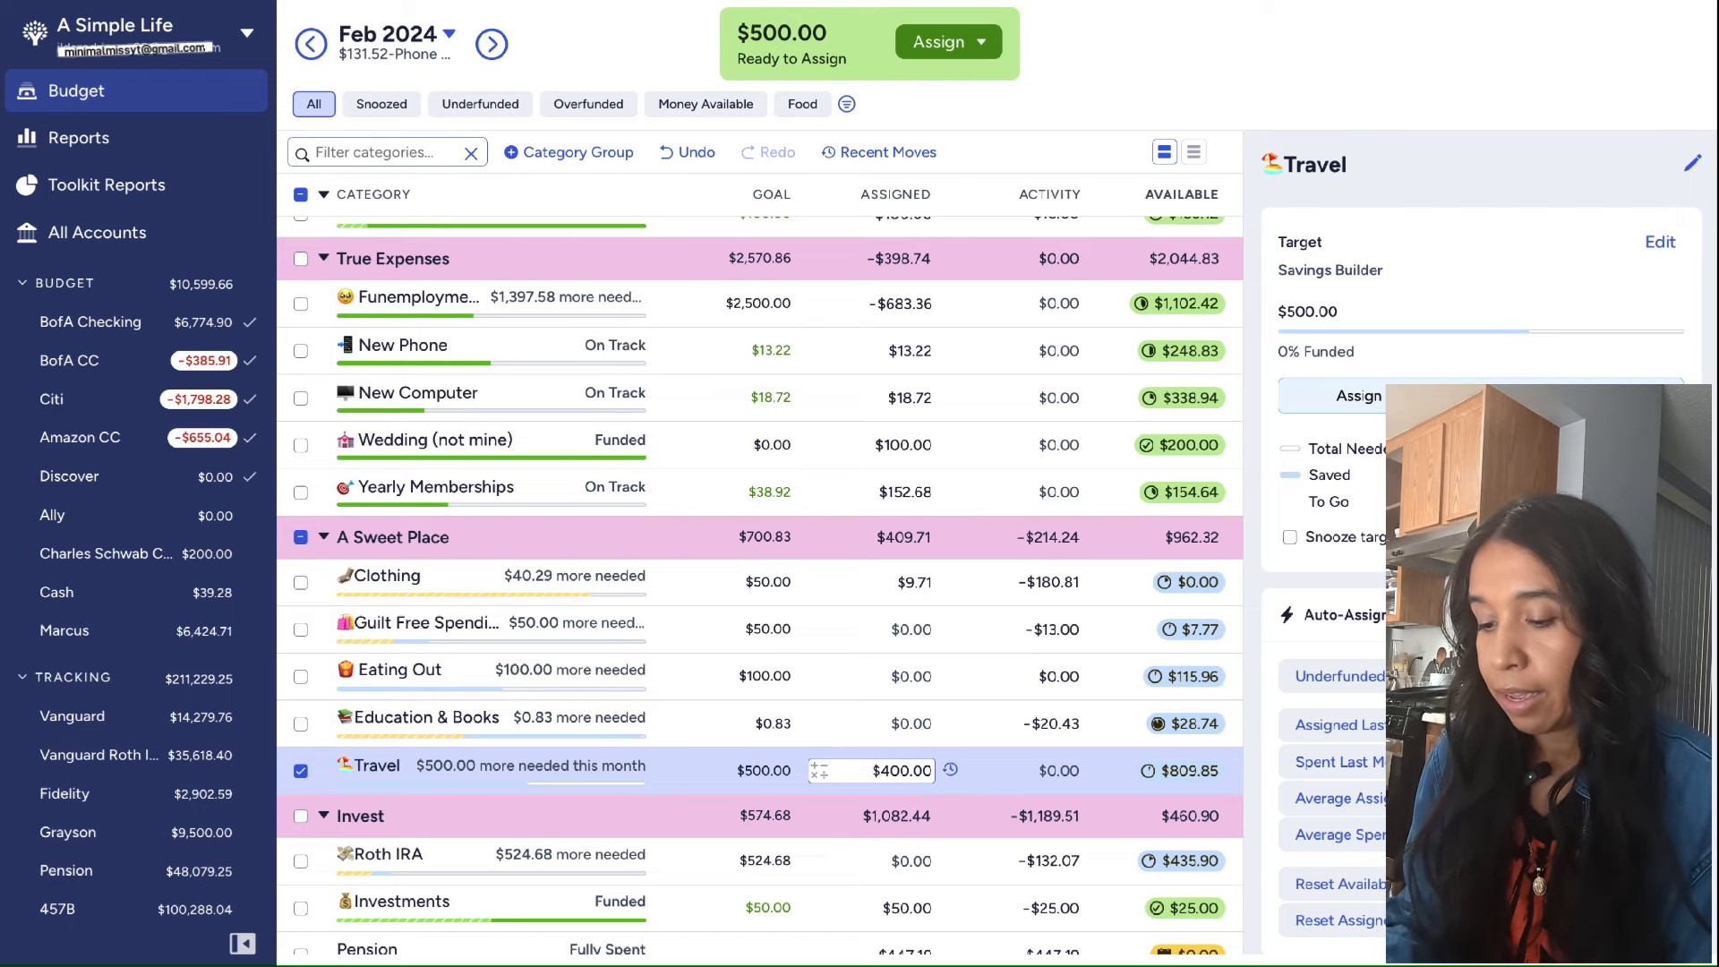
pyautogui.press('Return')
pyautogui.click(911, 725)
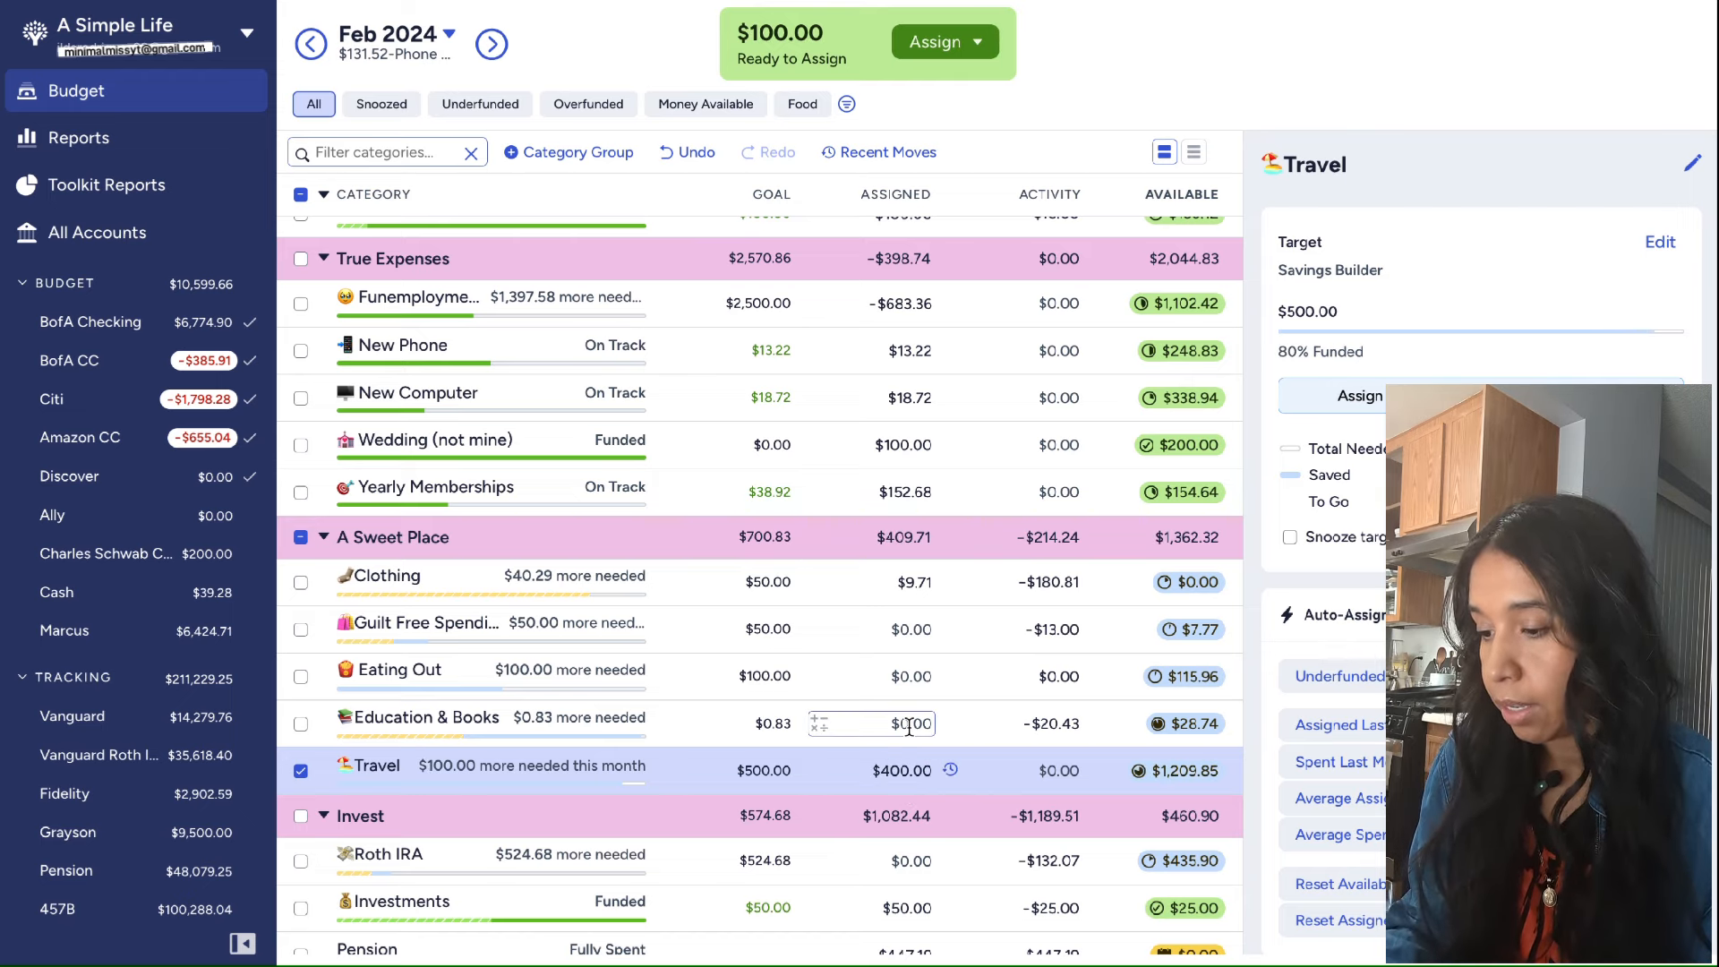
pyautogui.click(904, 770)
pyautogui.write('500')
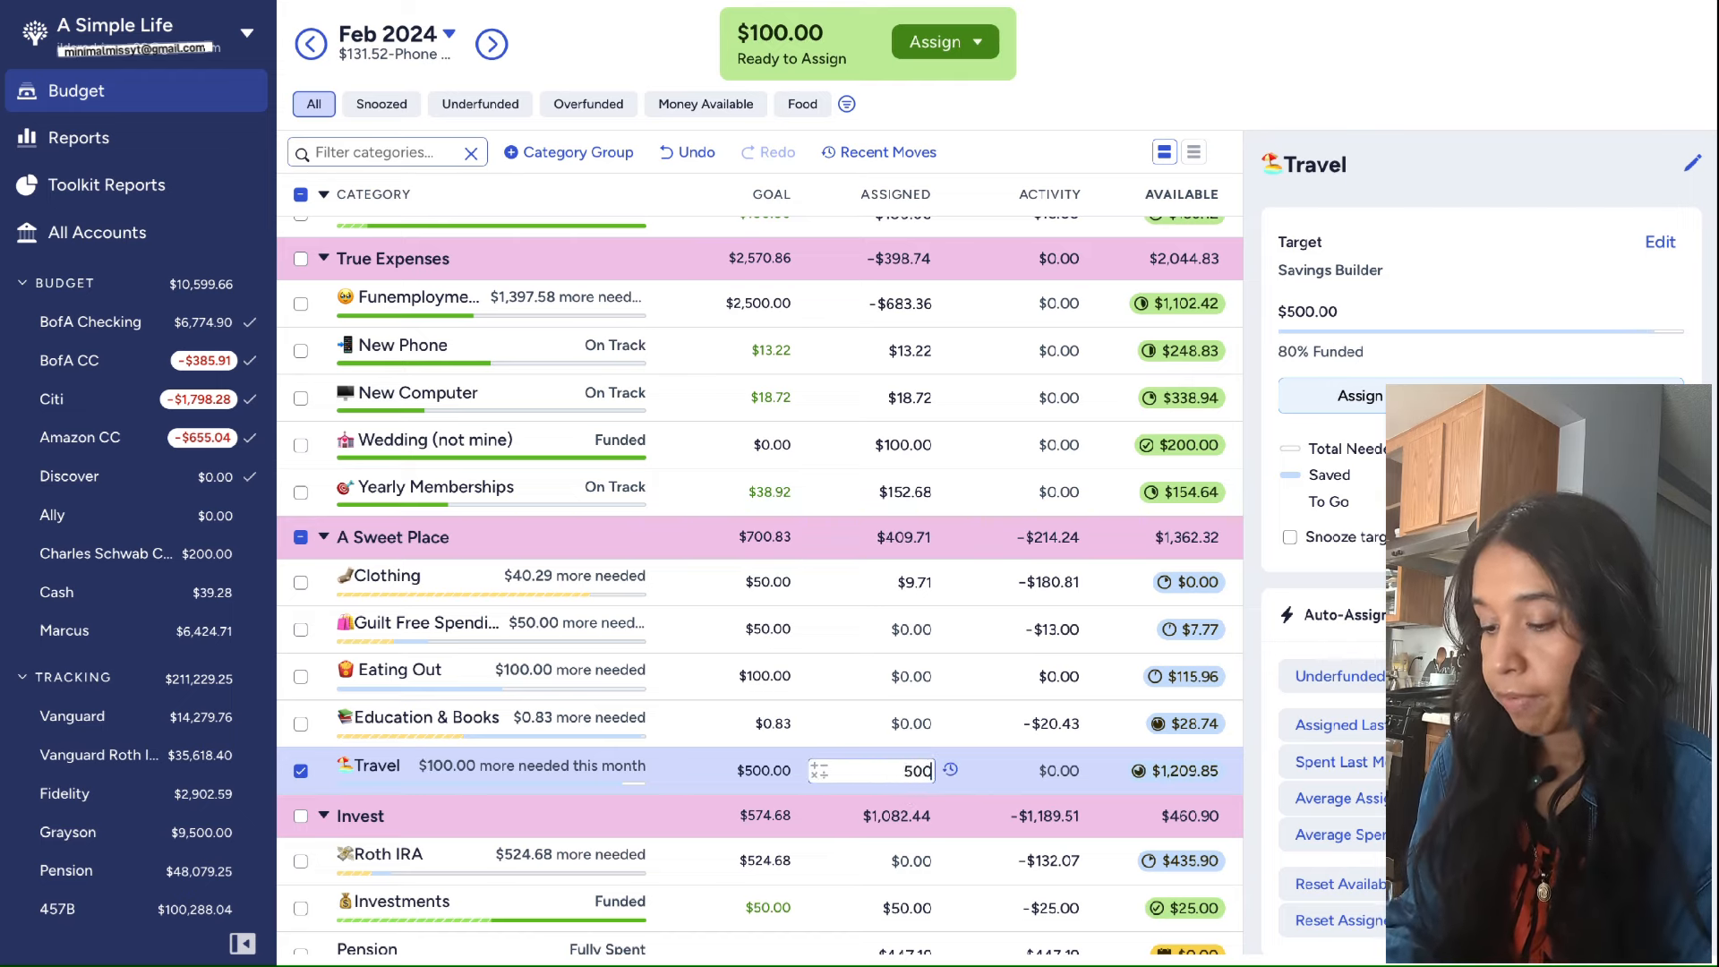
pyautogui.press('Return')
# Assign $20 to Education & Books and $100 to Eating Out in February 2024
pyautogui.click(927, 723)
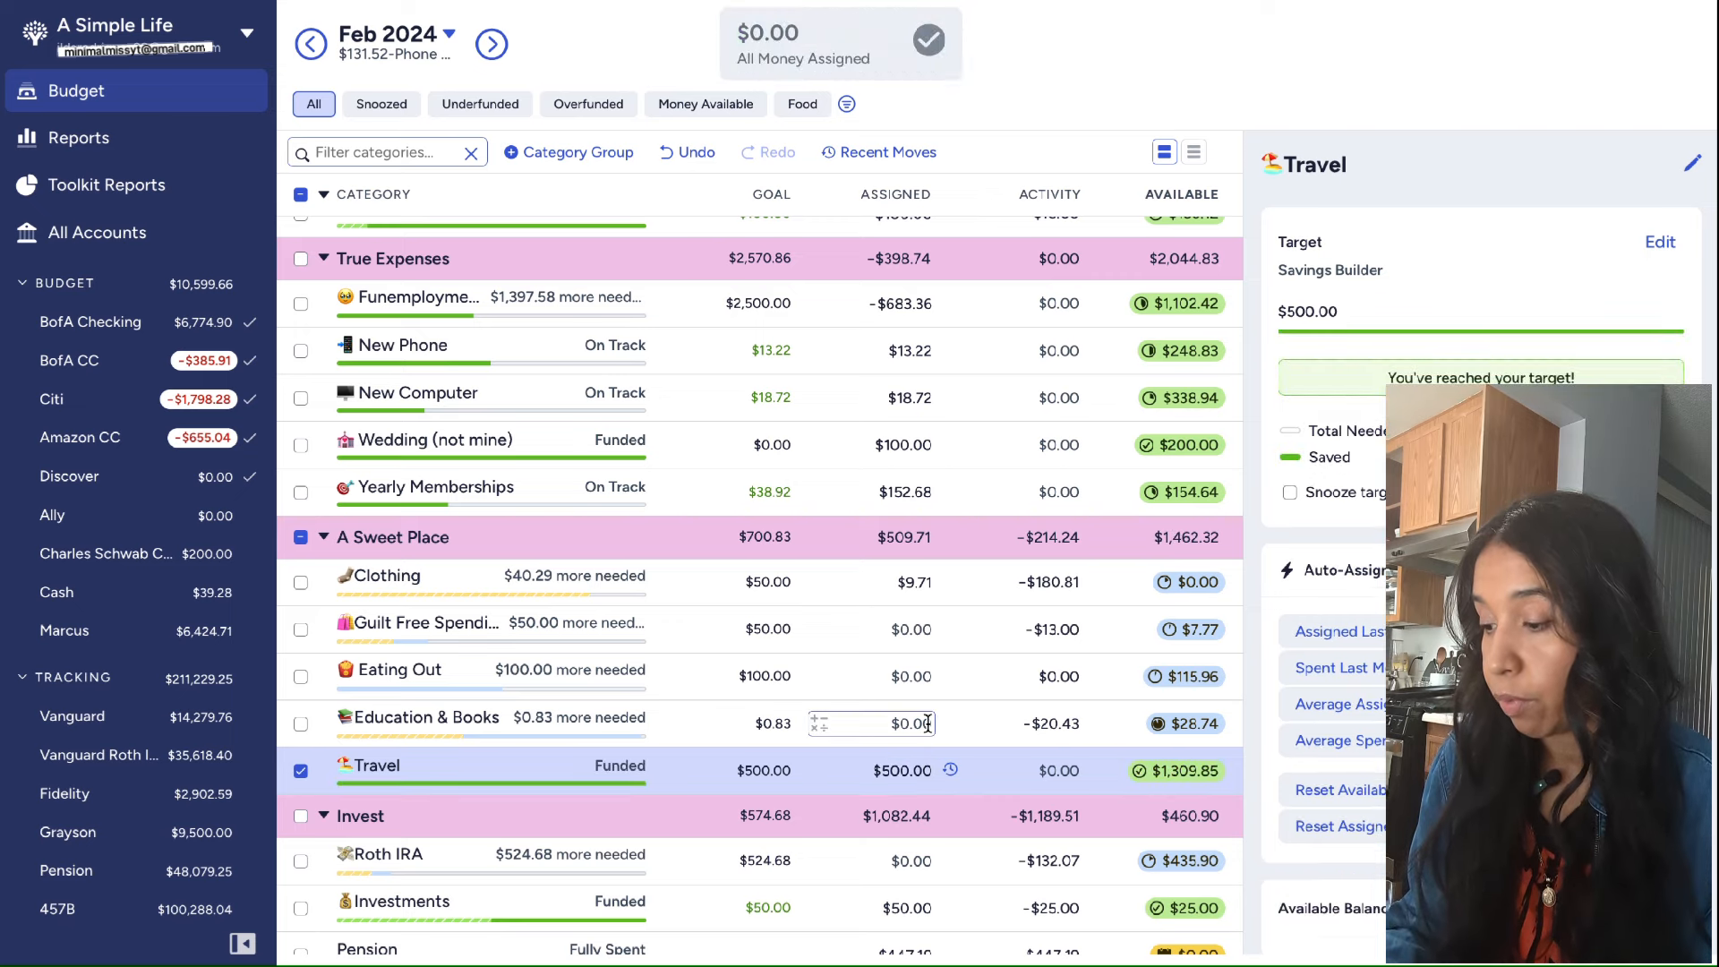
pyautogui.click(928, 724)
pyautogui.write('20')
pyautogui.click(920, 677)
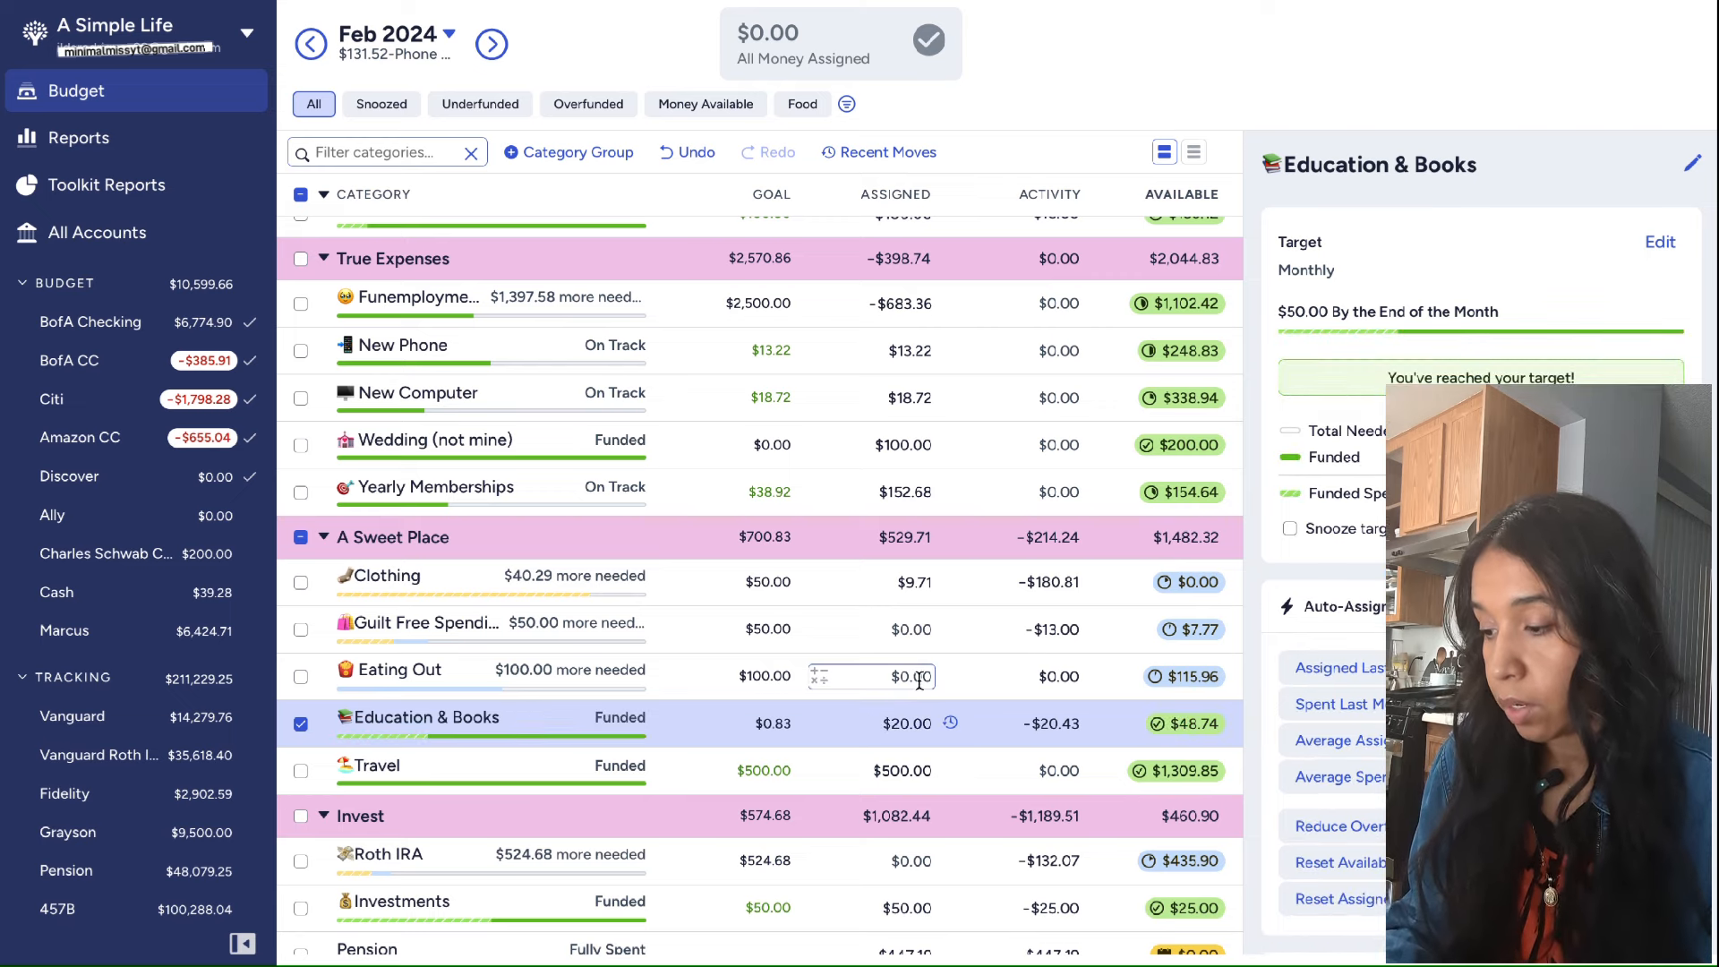
pyautogui.click(919, 678)
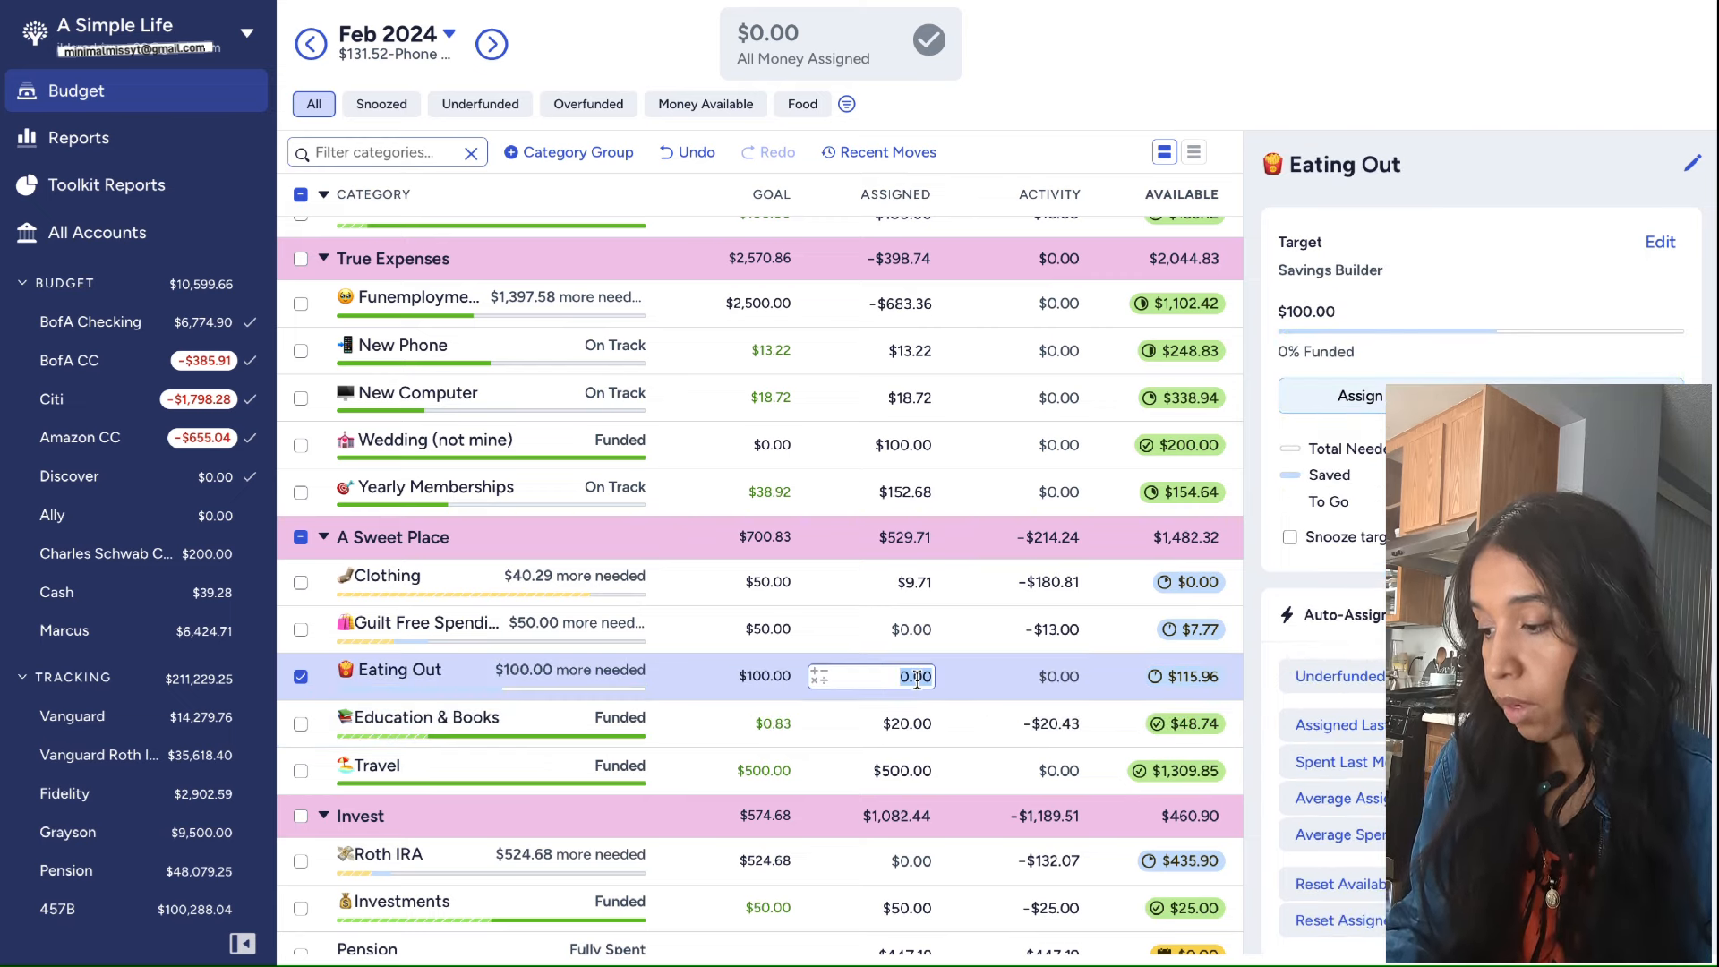
pyautogui.write('100')
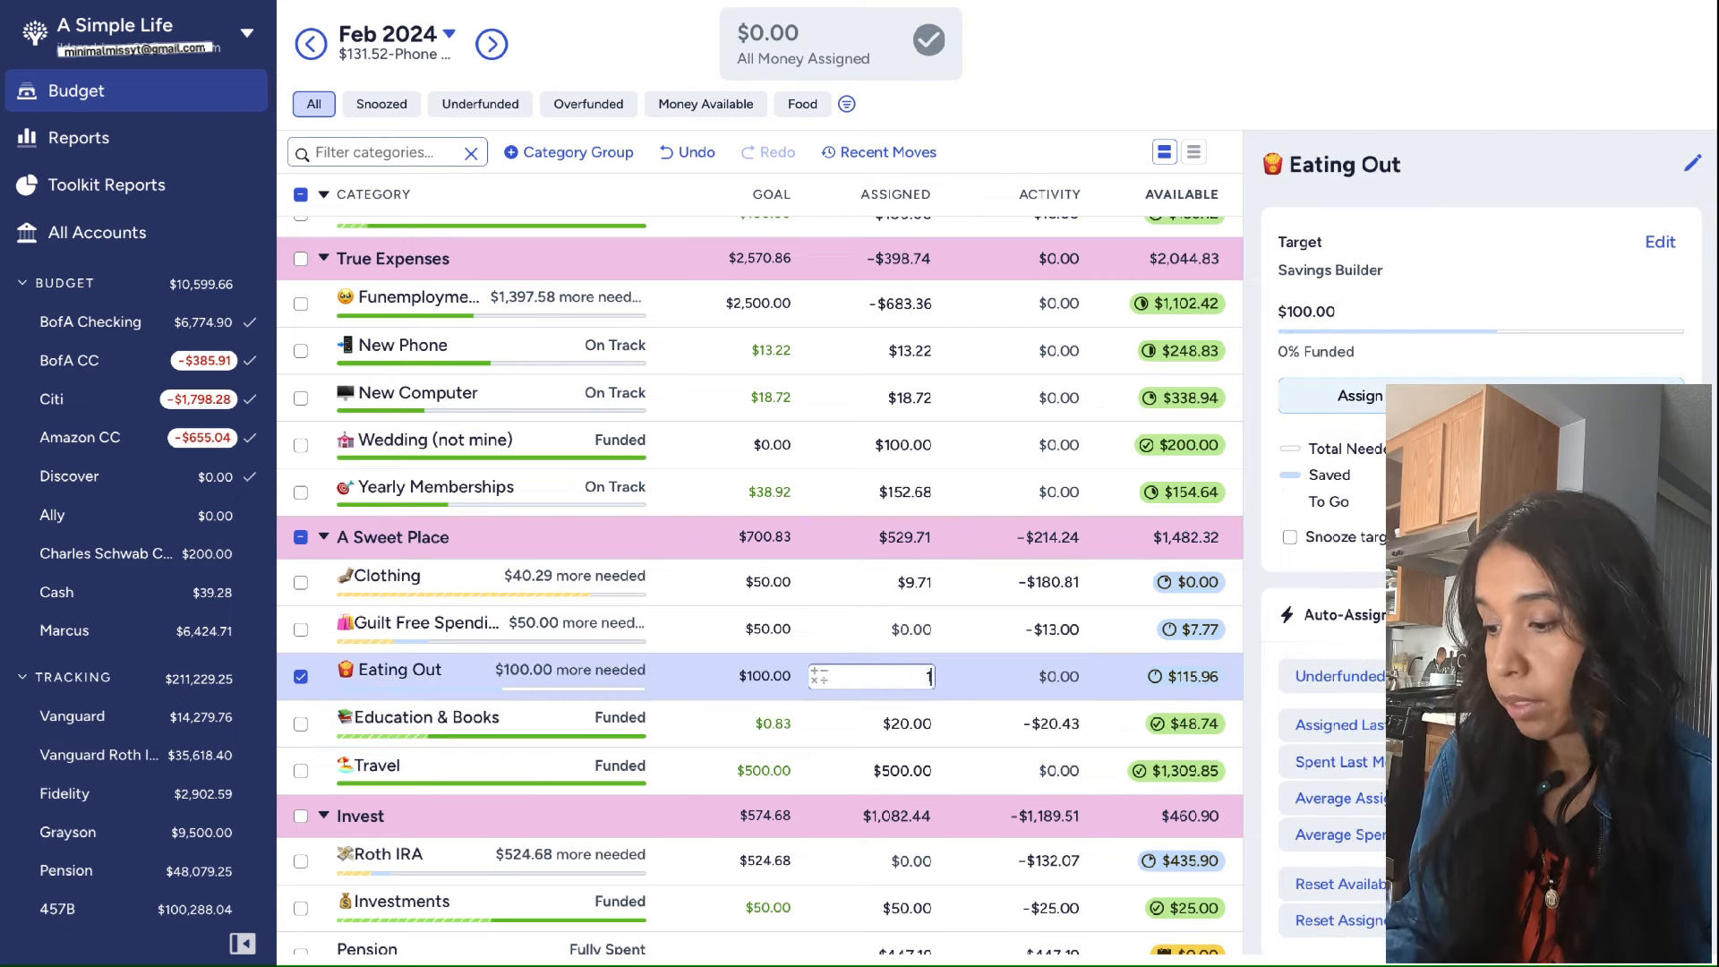
pyautogui.press('Return')
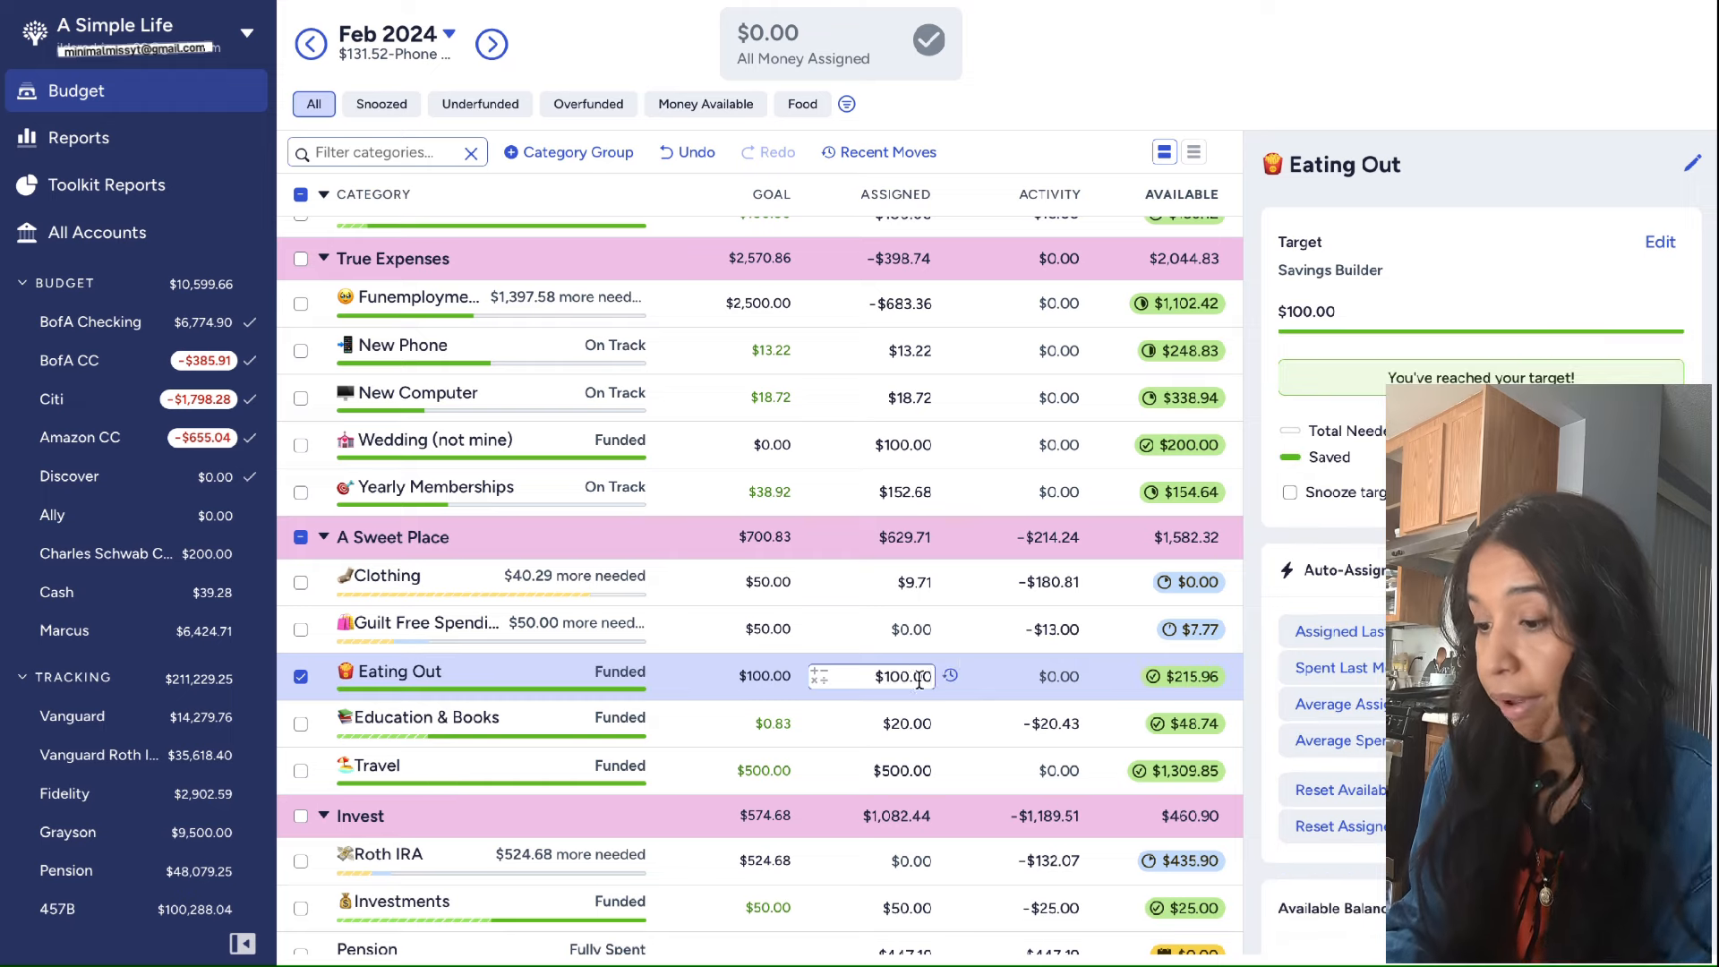
# Assign $50 to Guilt Free Spending and $10 to Clothing in February 2024
pyautogui.click(922, 619)
pyautogui.write('50')
pyautogui.press('Return')
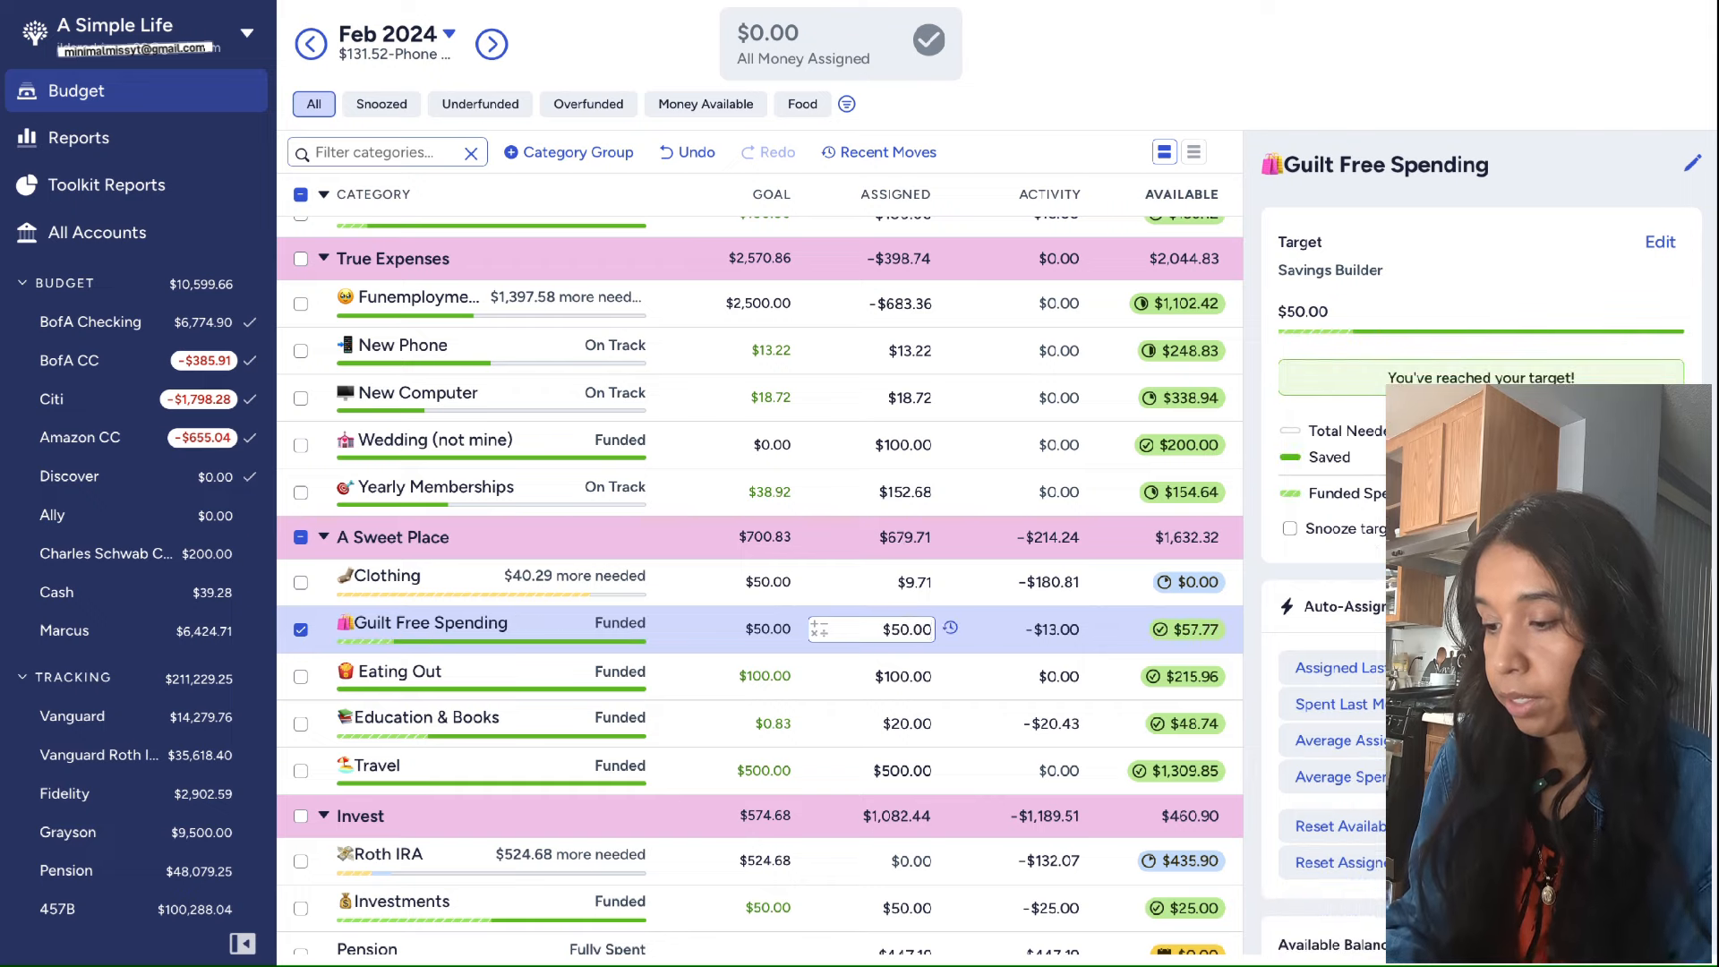
pyautogui.click(300, 629)
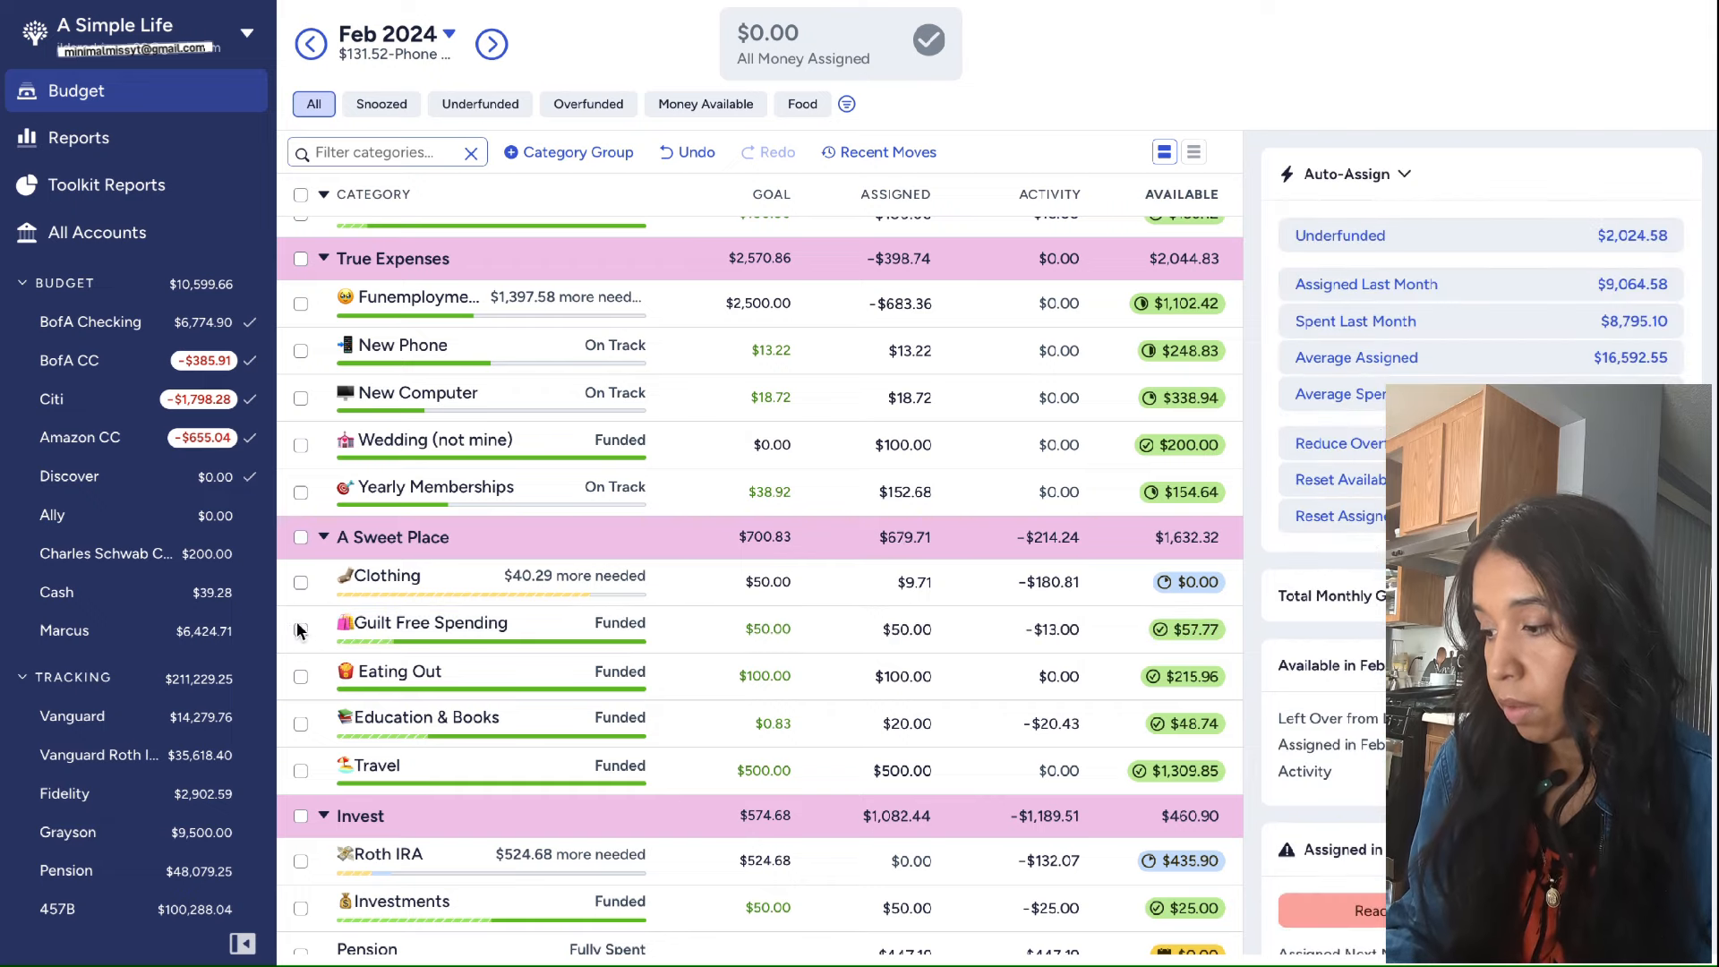
pyautogui.click(910, 589)
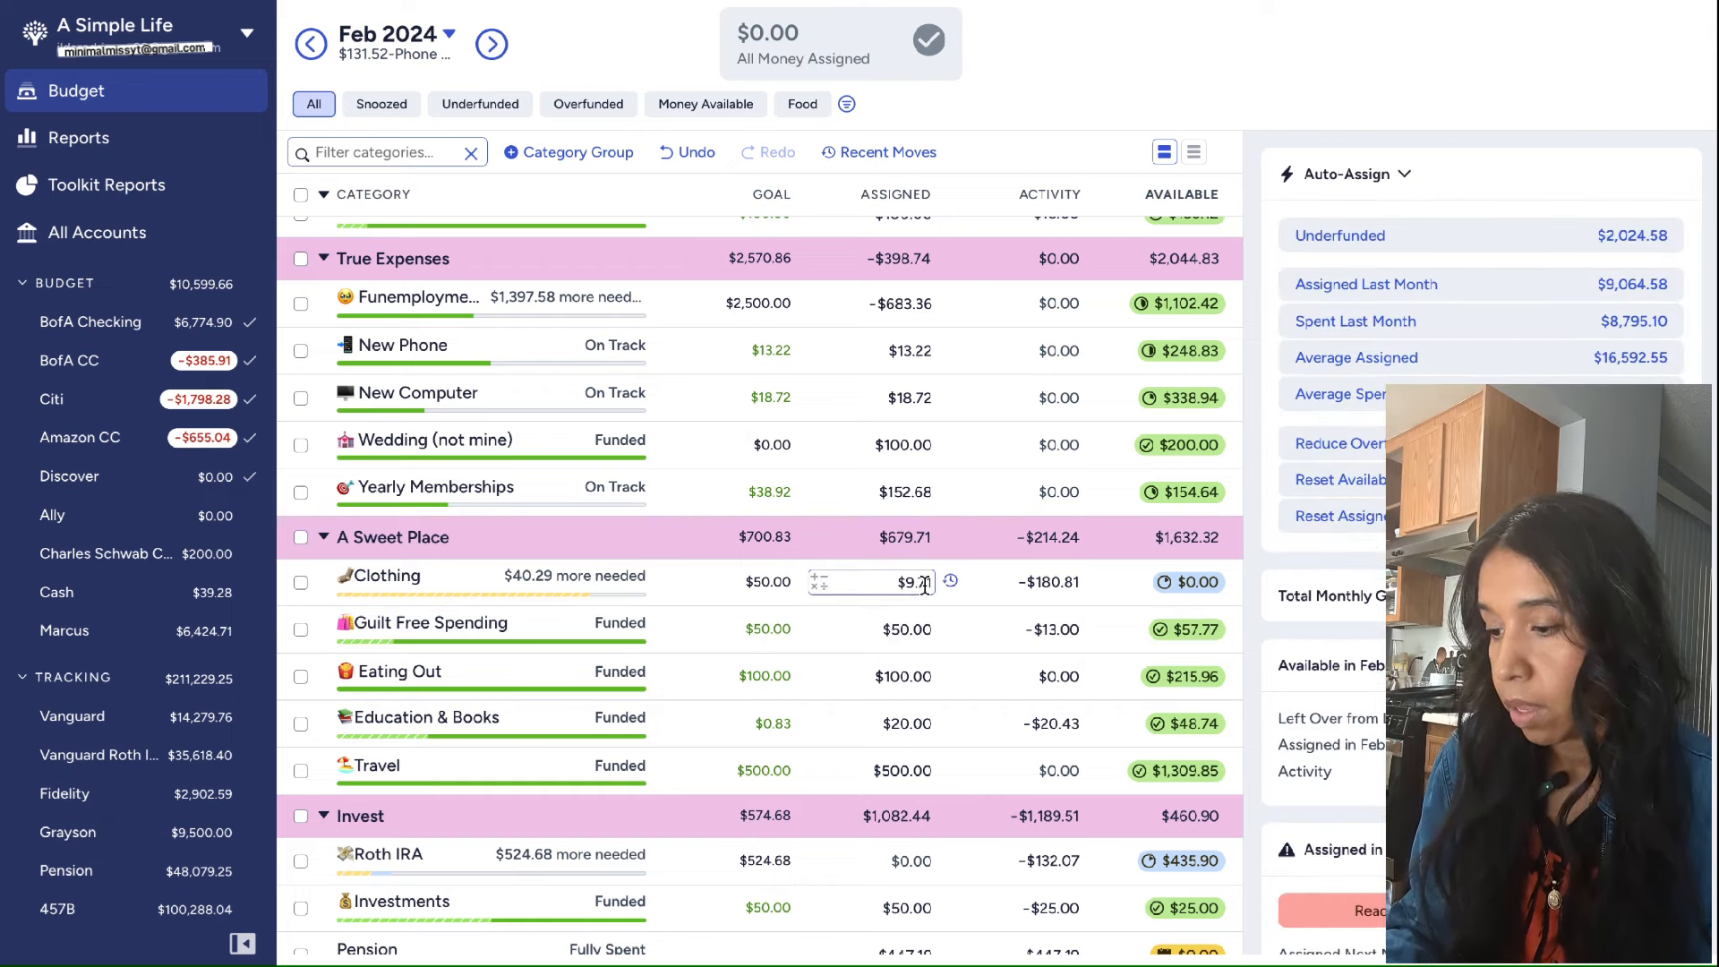
pyautogui.click(925, 587)
pyautogui.write('10')
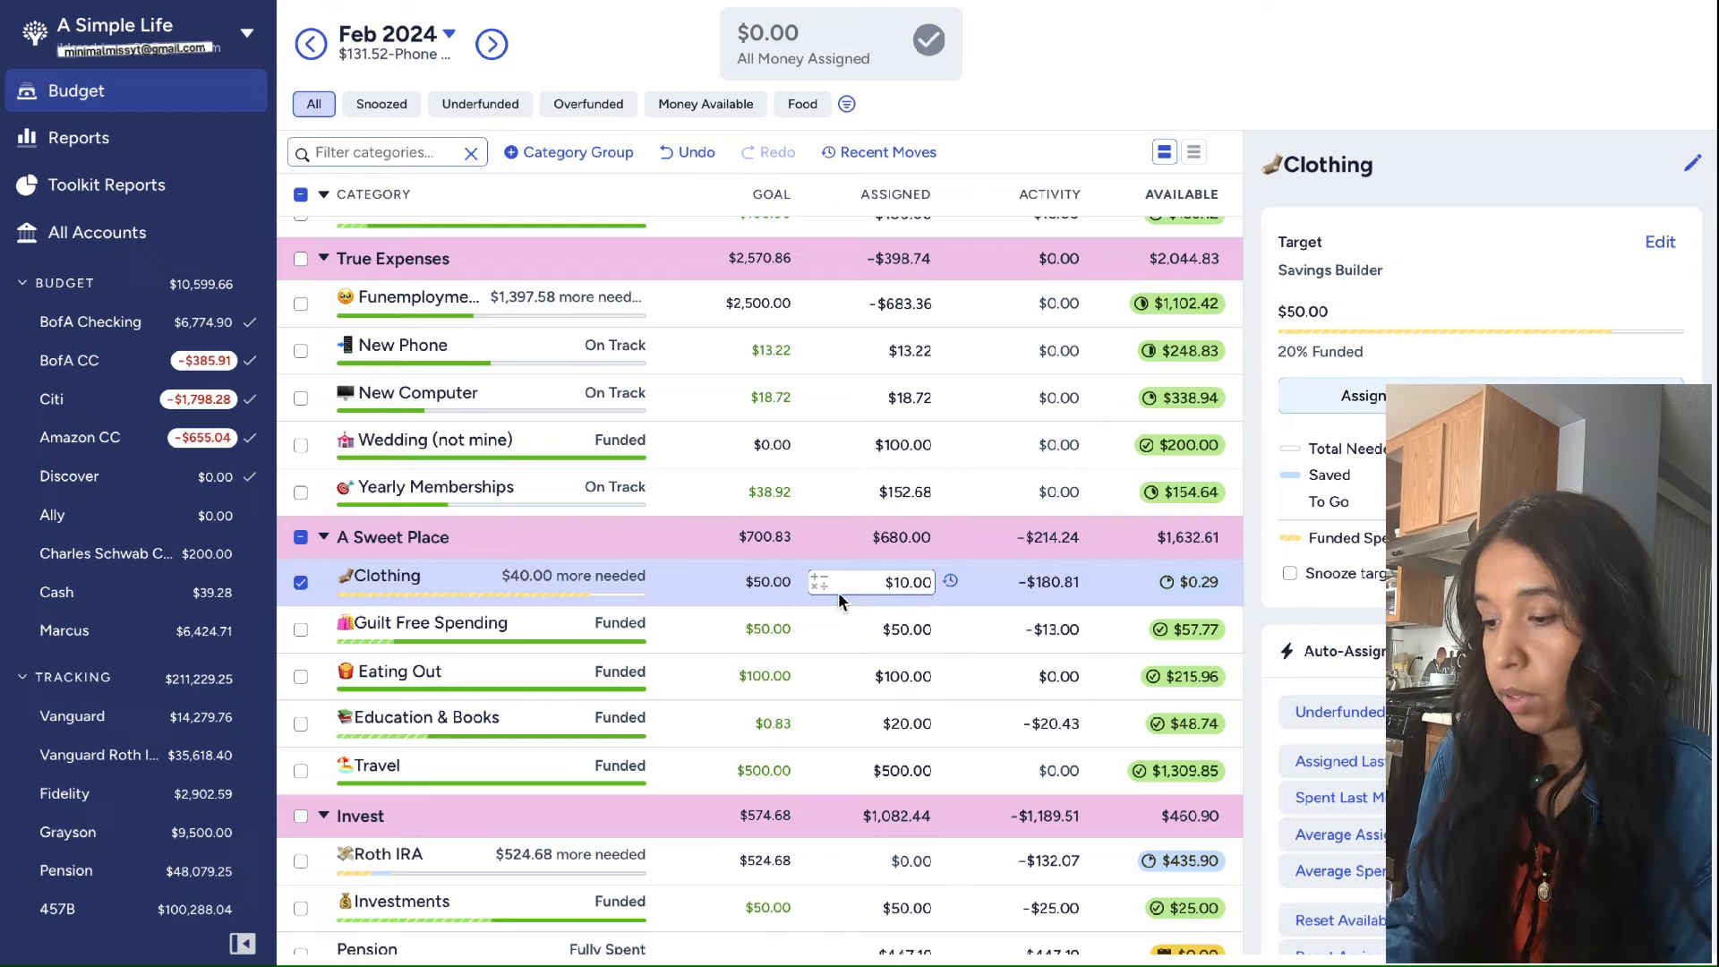
pyautogui.press('Return')
pyautogui.click(301, 582)
# Review the remaining February categories and subtract 170.29 from the amount assigned to Rent in March 2024
pyautogui.scroll(-2, 728, 717)
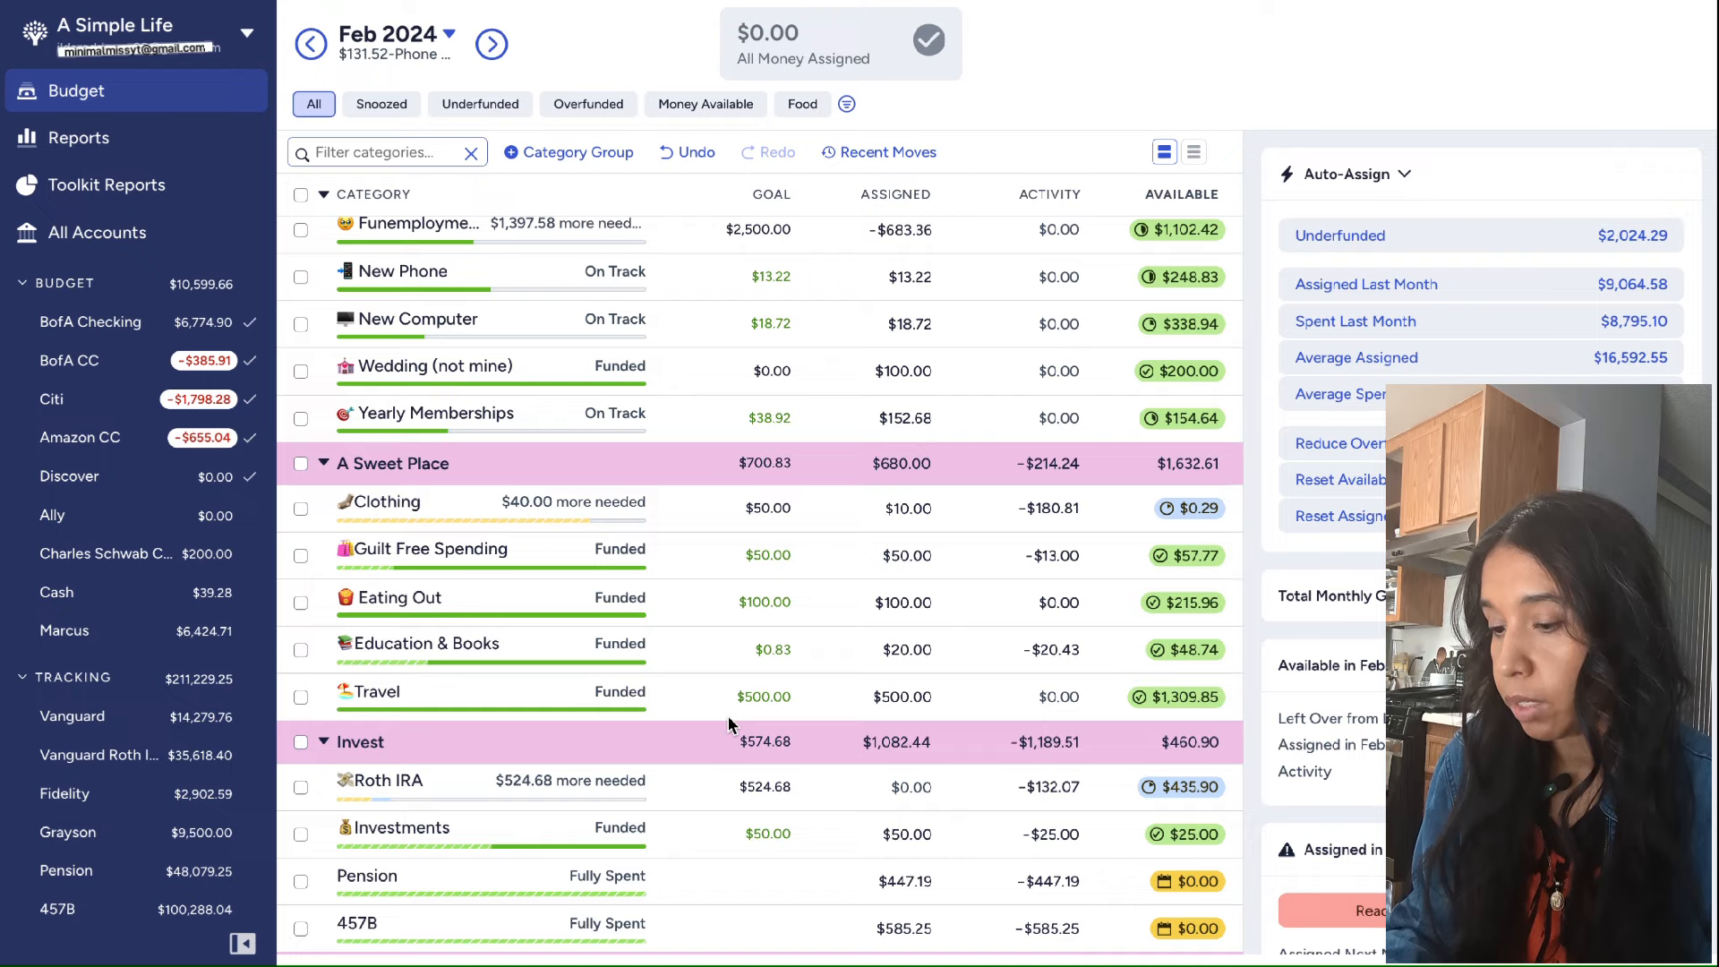
pyautogui.scroll(-2, 728, 721)
pyautogui.scroll(-1, 728, 723)
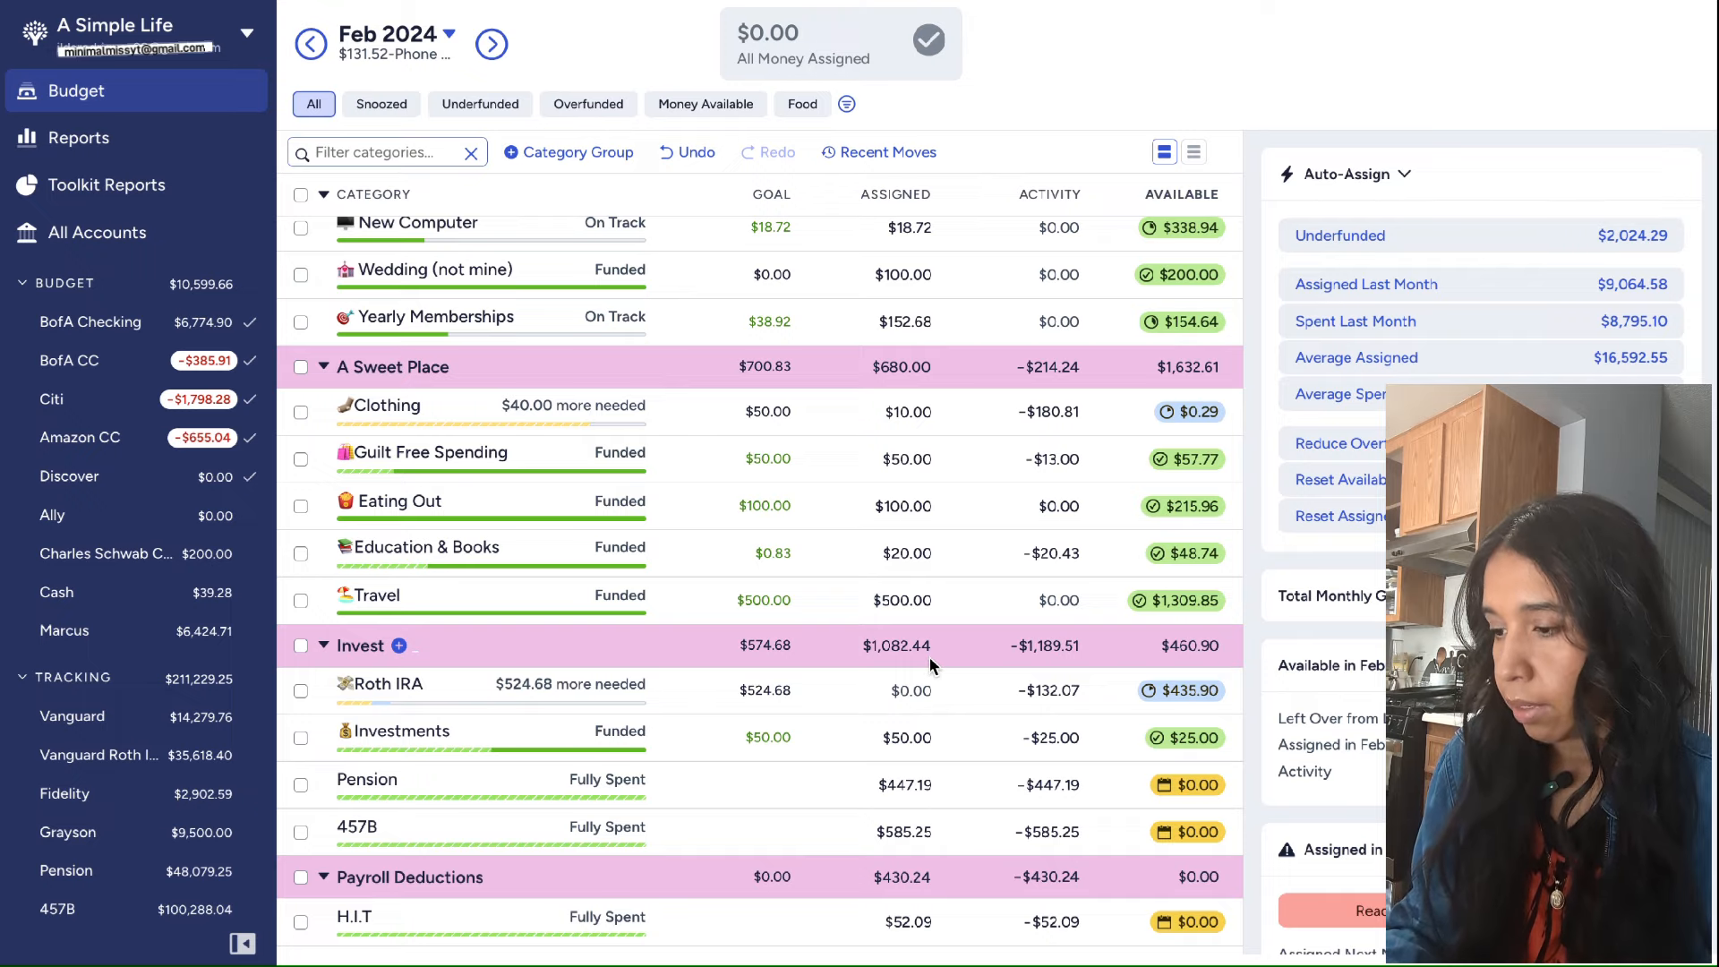
pyautogui.scroll(-1, 929, 657)
pyautogui.scroll(3, 929, 658)
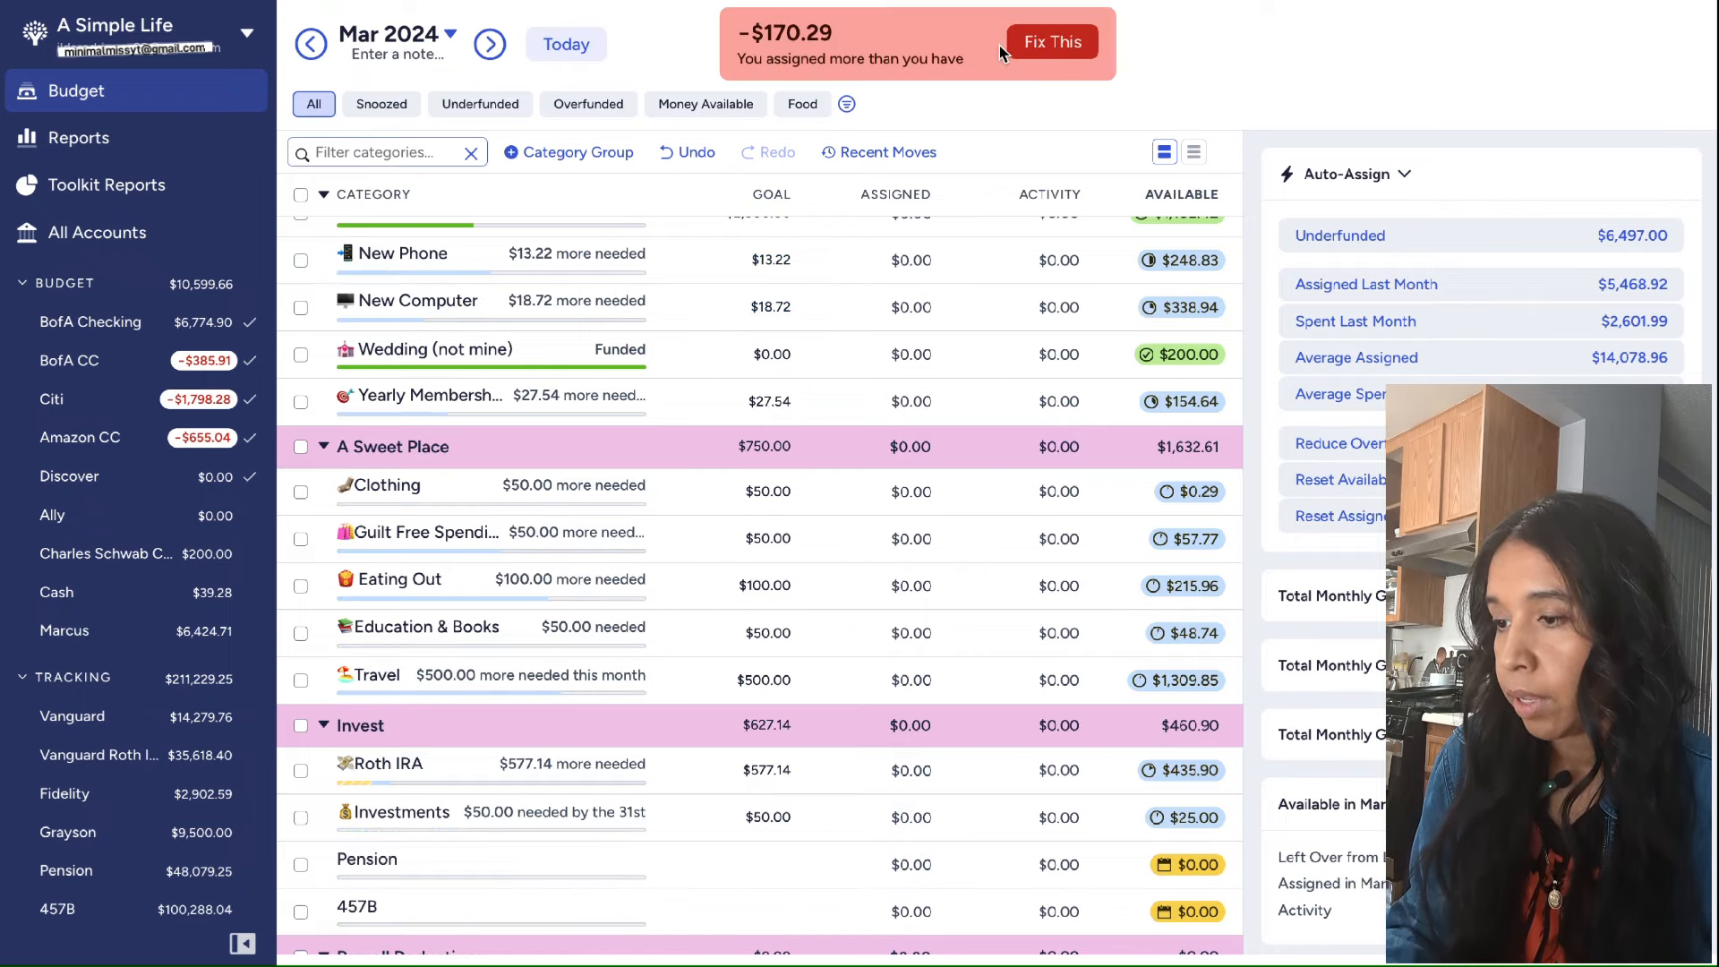
pyautogui.scroll(5, 883, 303)
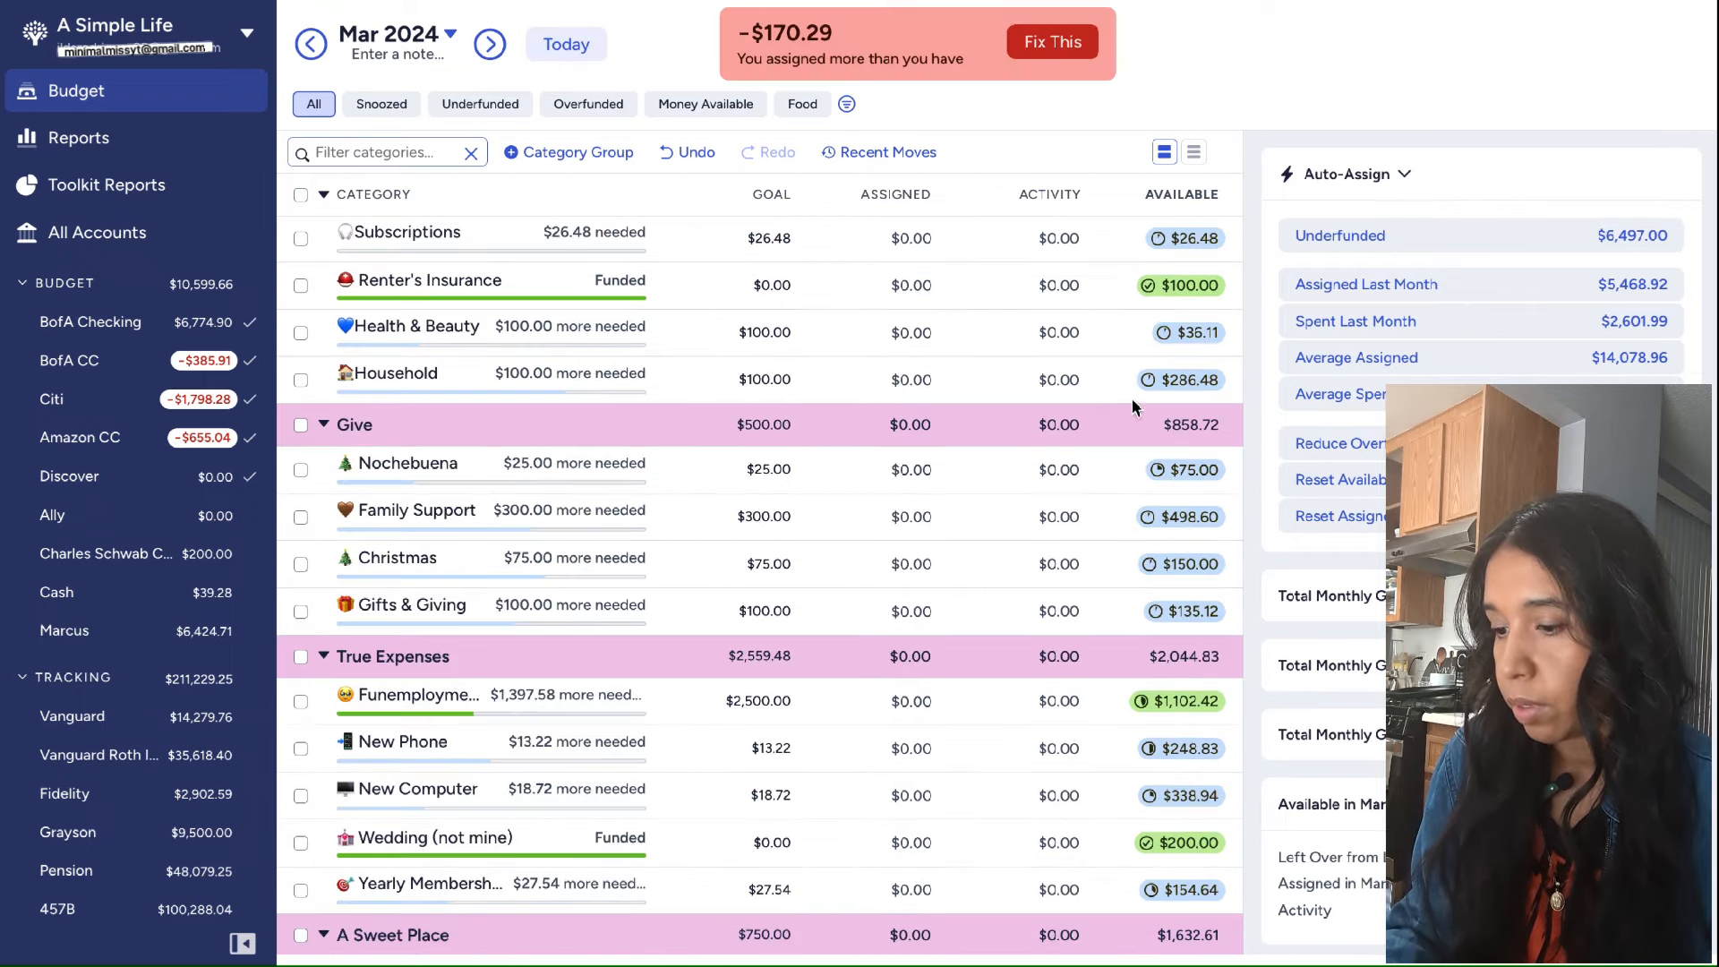
pyautogui.scroll(5, 925, 508)
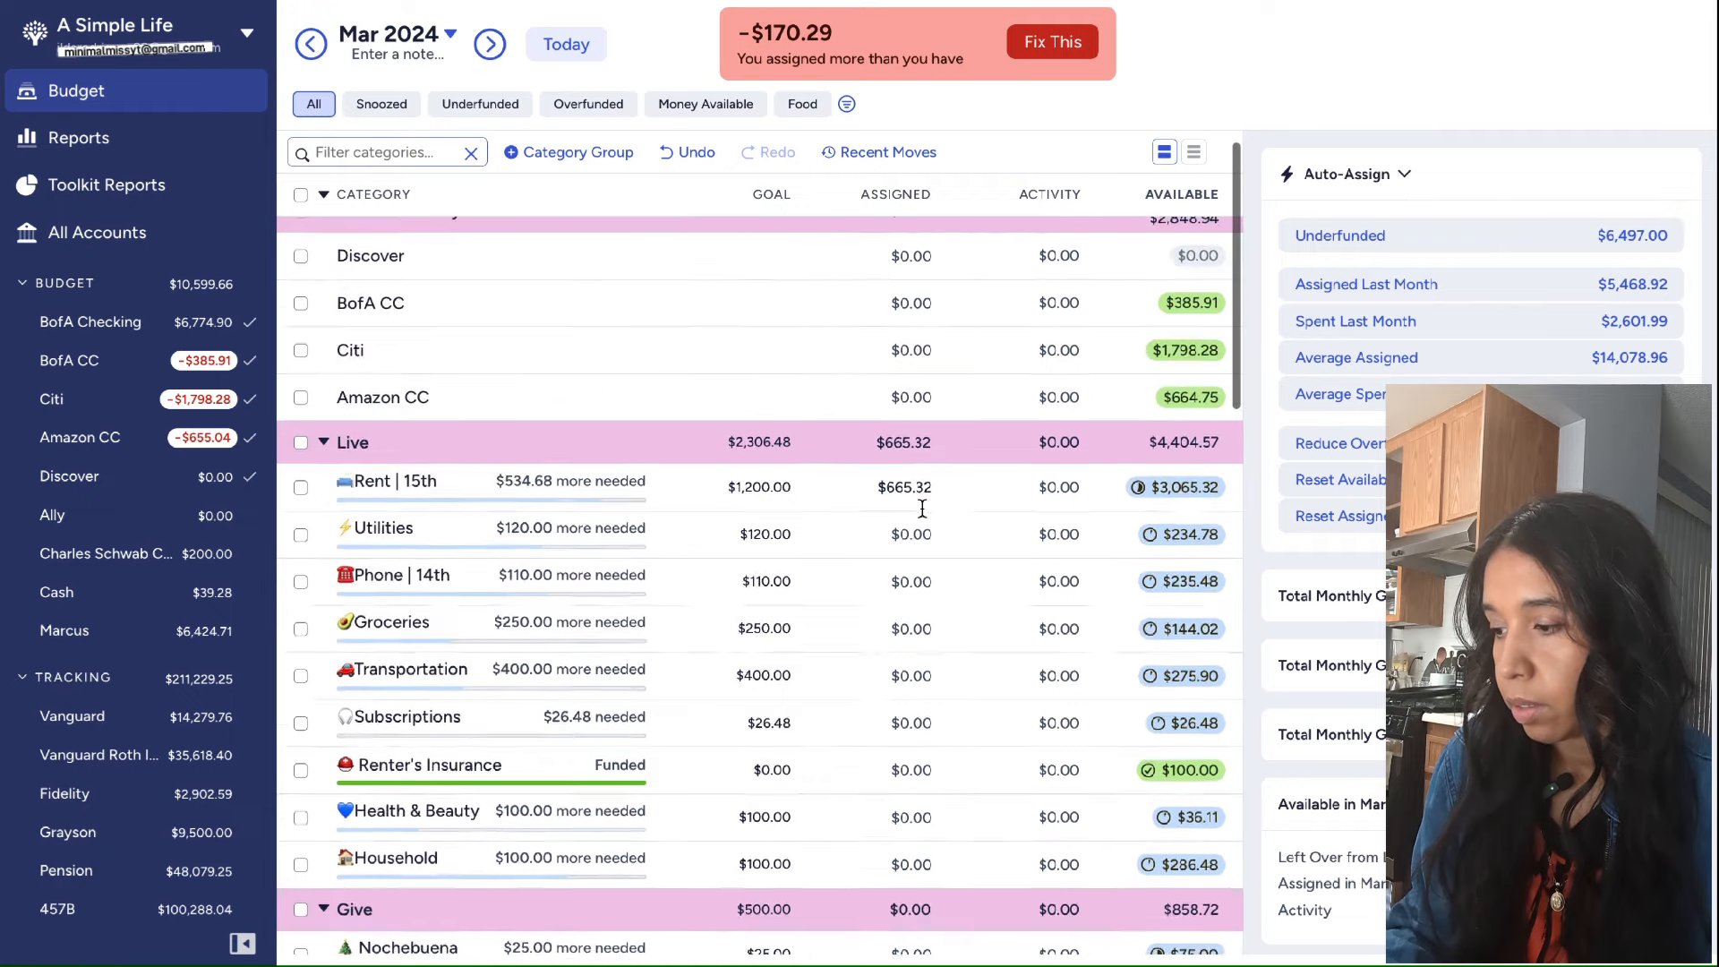
pyautogui.click(925, 515)
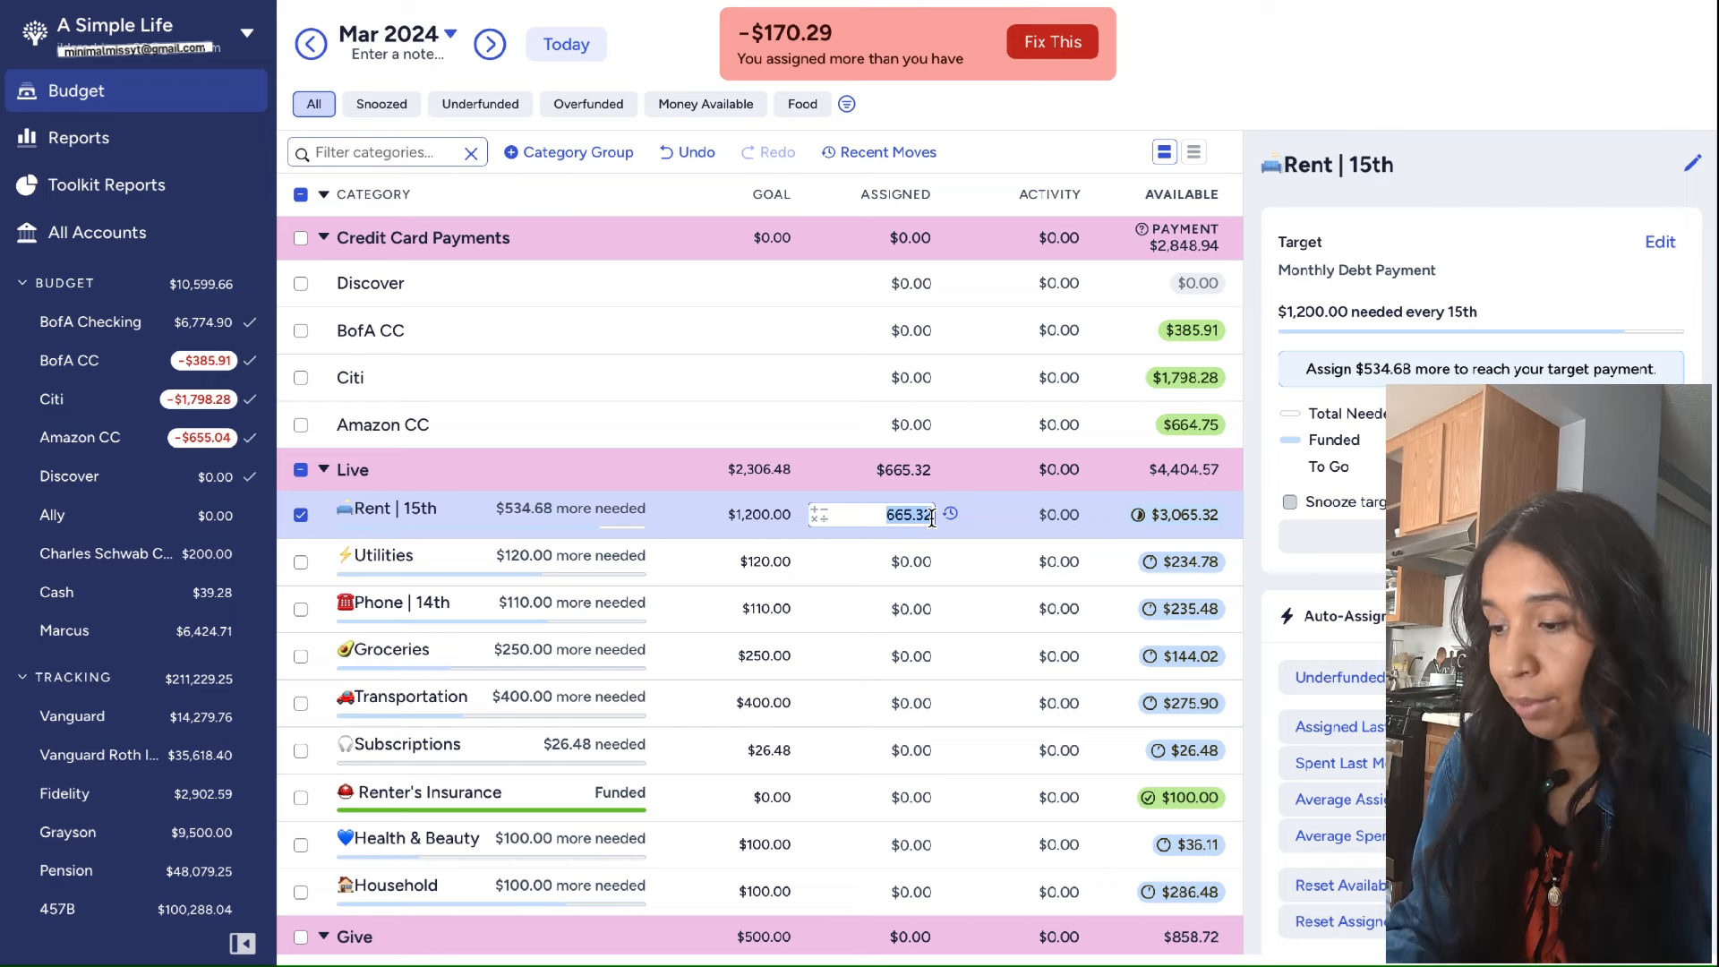
pyautogui.press('Right')
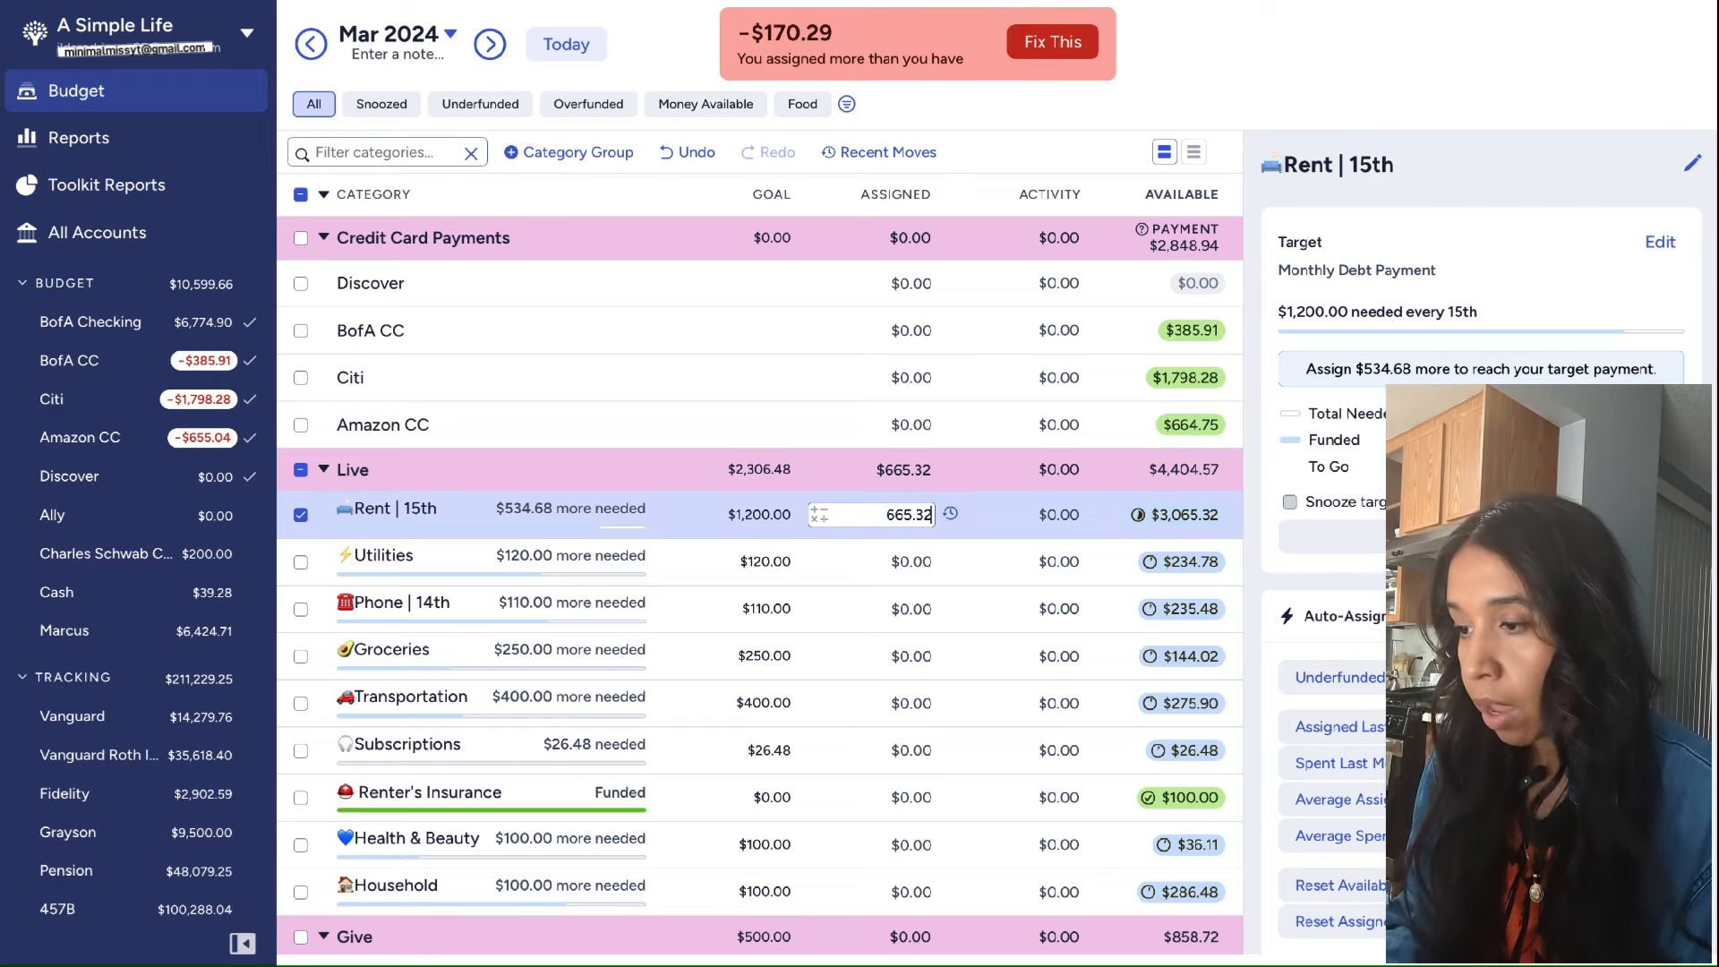
pyautogui.write('-170.29')
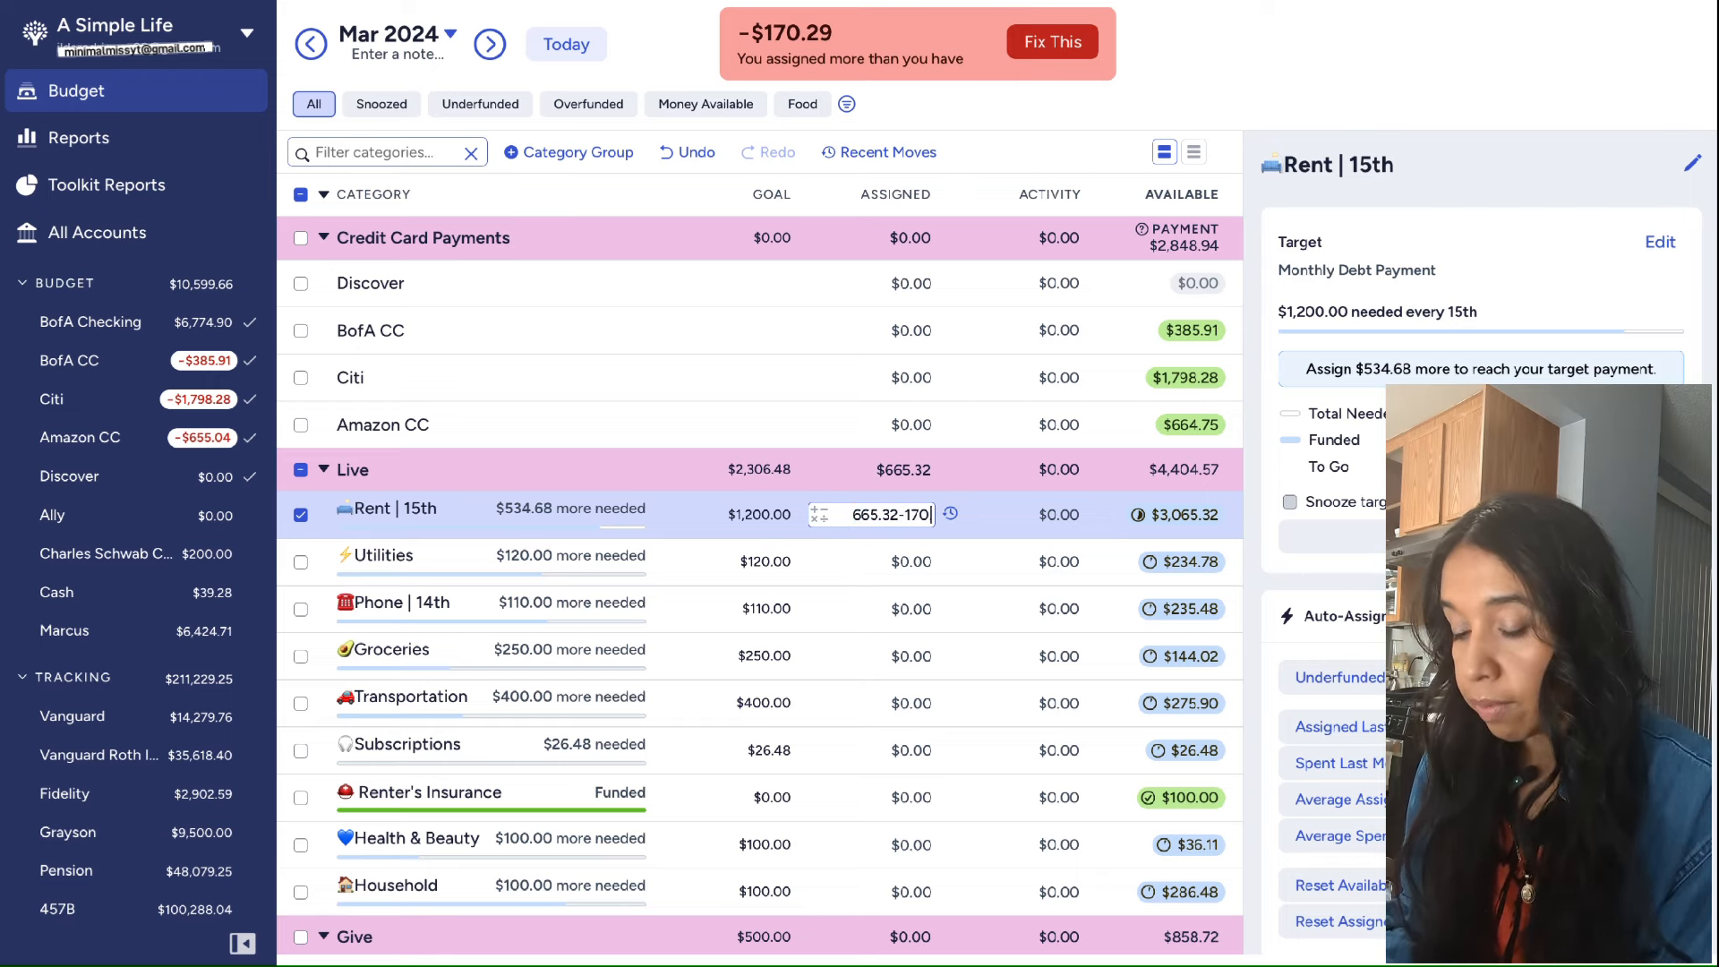
pyautogui.press('Return')
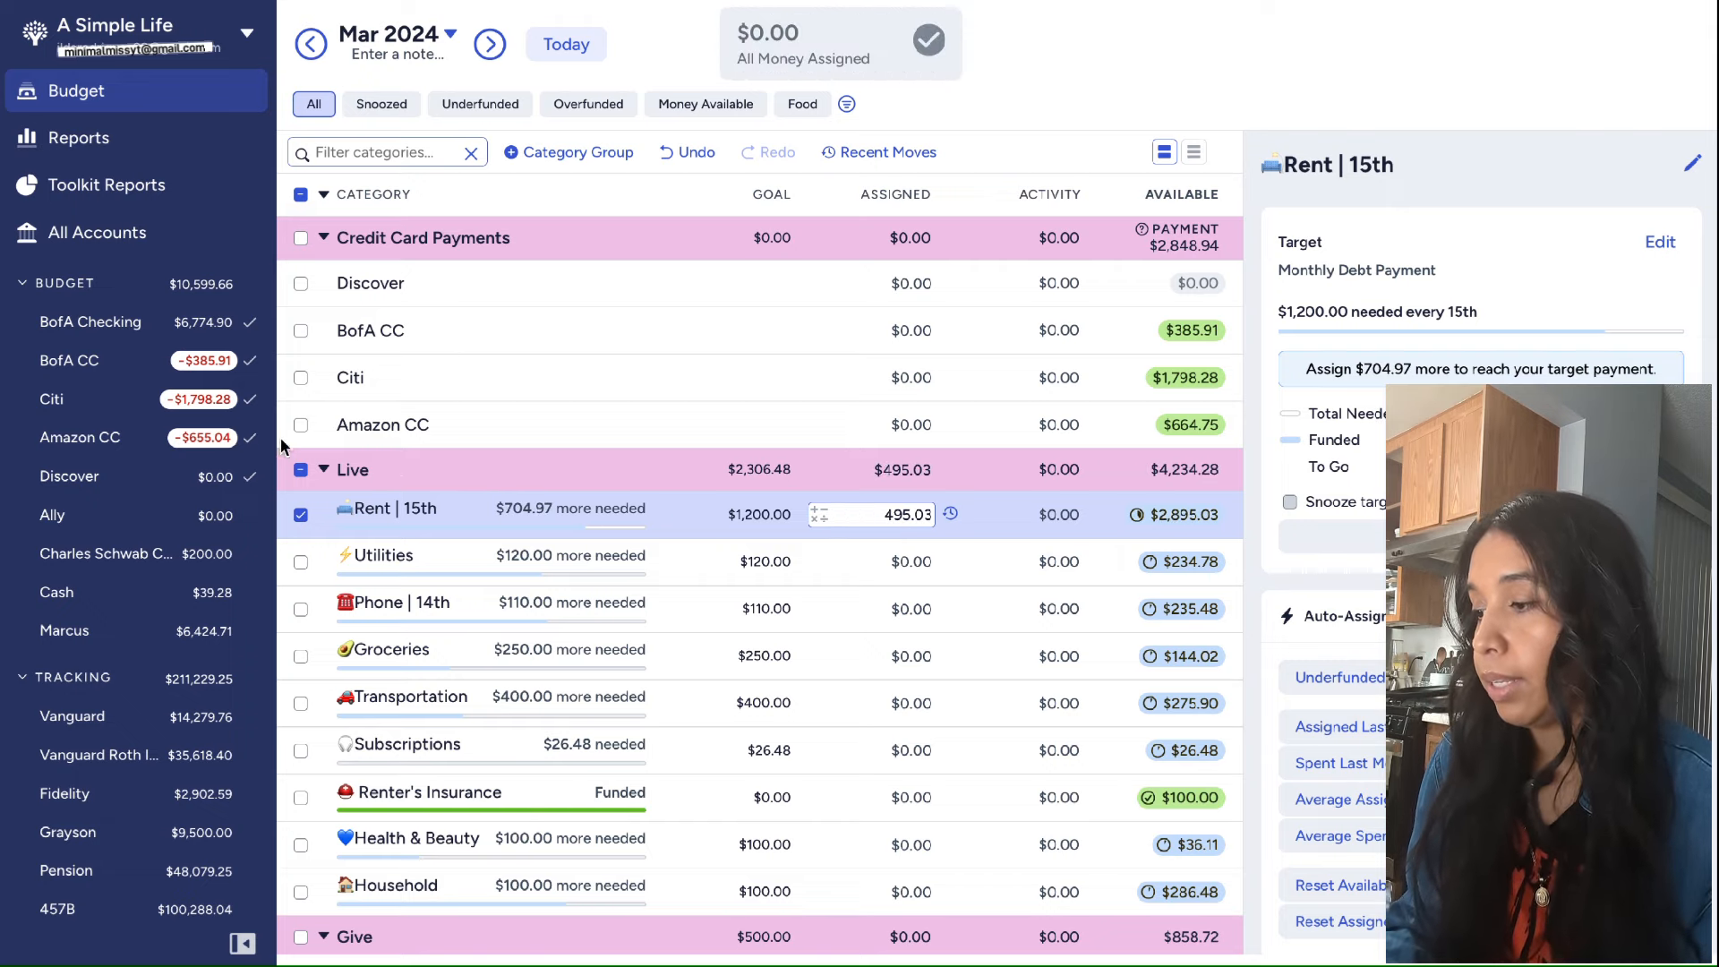
# Deselect Rent, return to the February 2024 budget and review the goals, assigned amounts and available balances from Live through Payroll Deductions
pyautogui.click(303, 515)
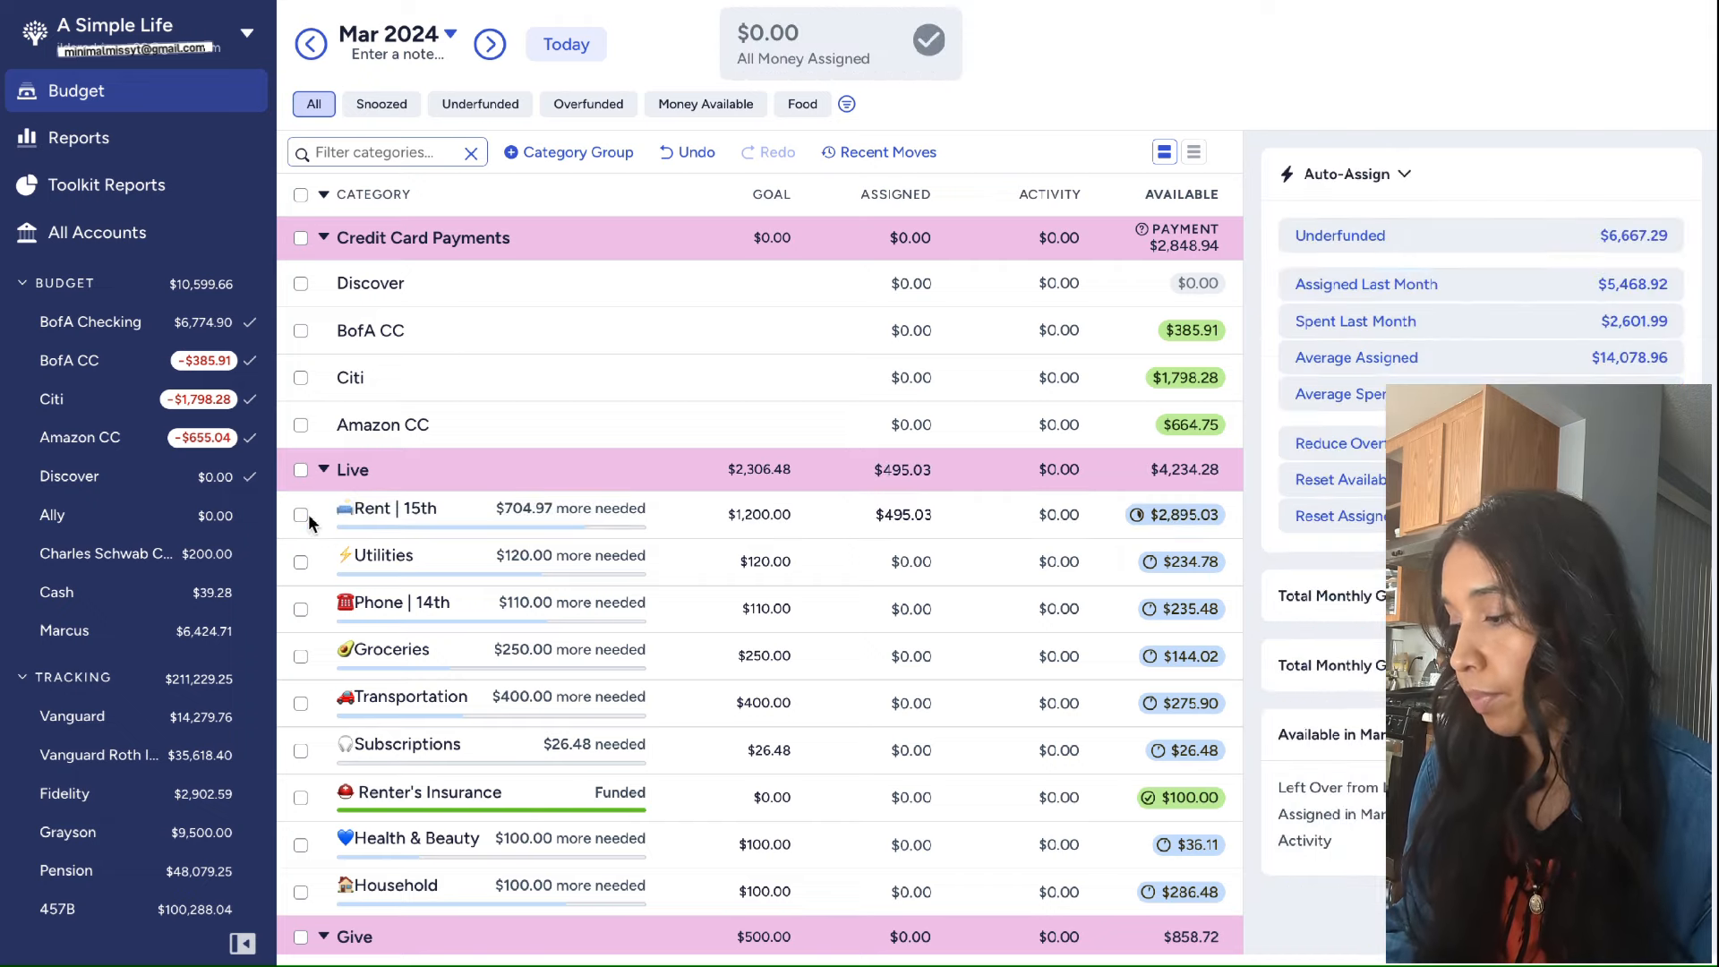
pyautogui.click(321, 42)
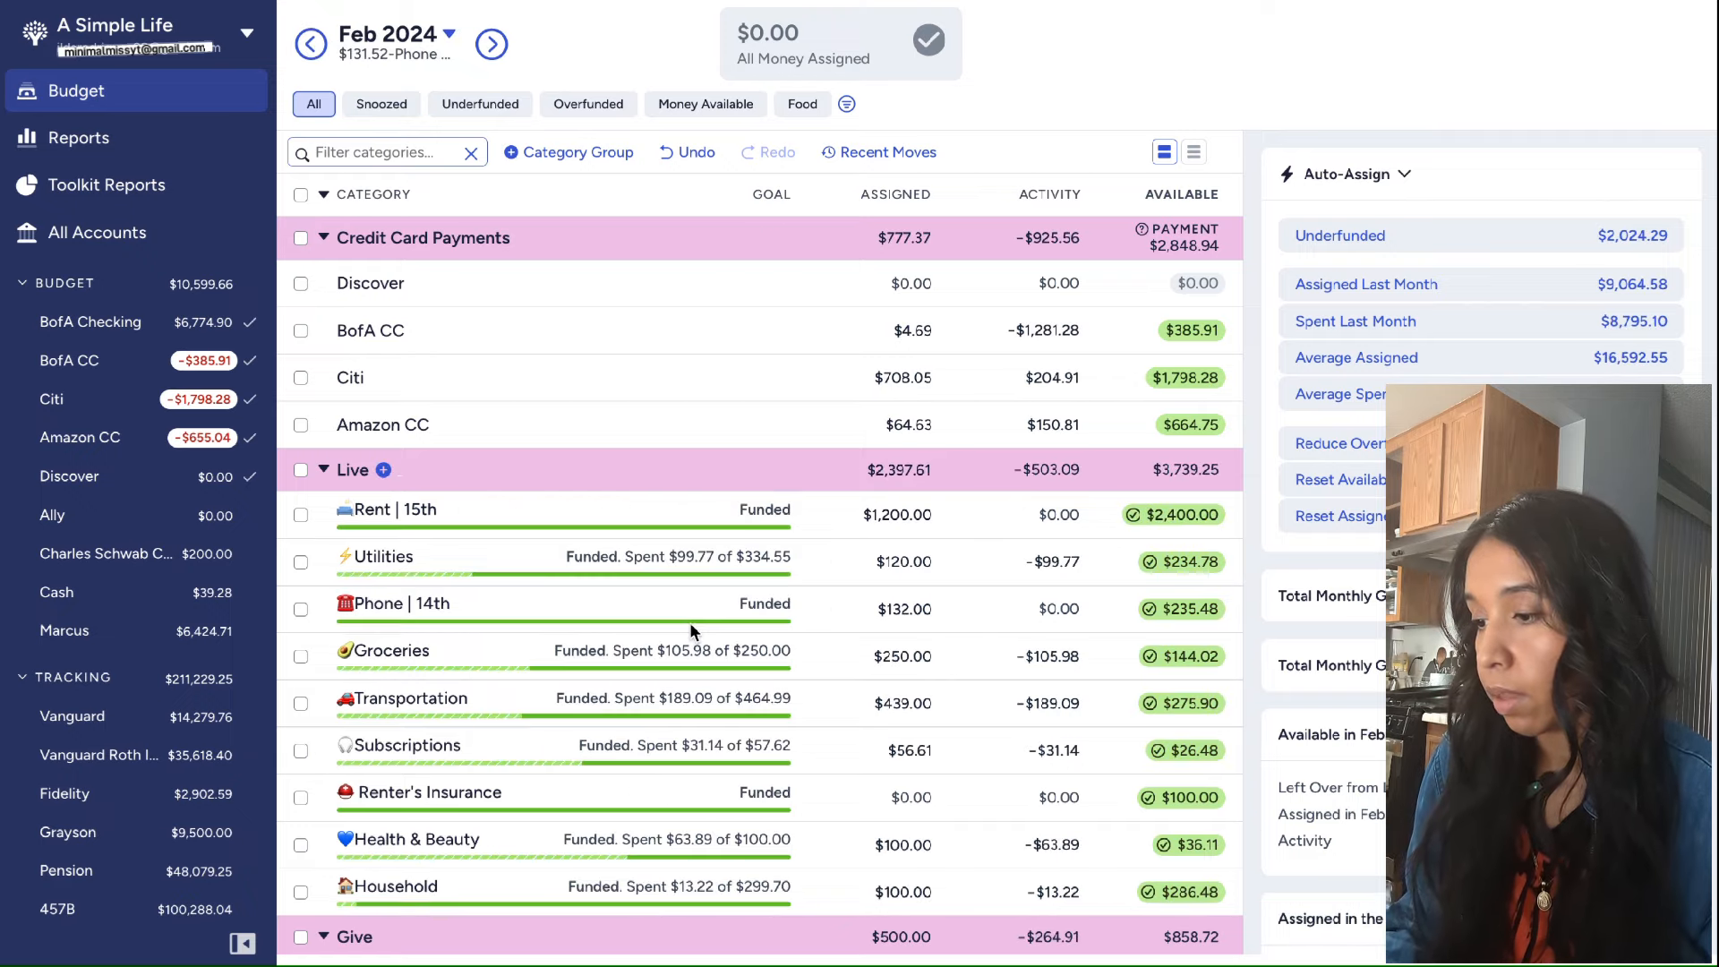
pyautogui.scroll(-4, 690, 631)
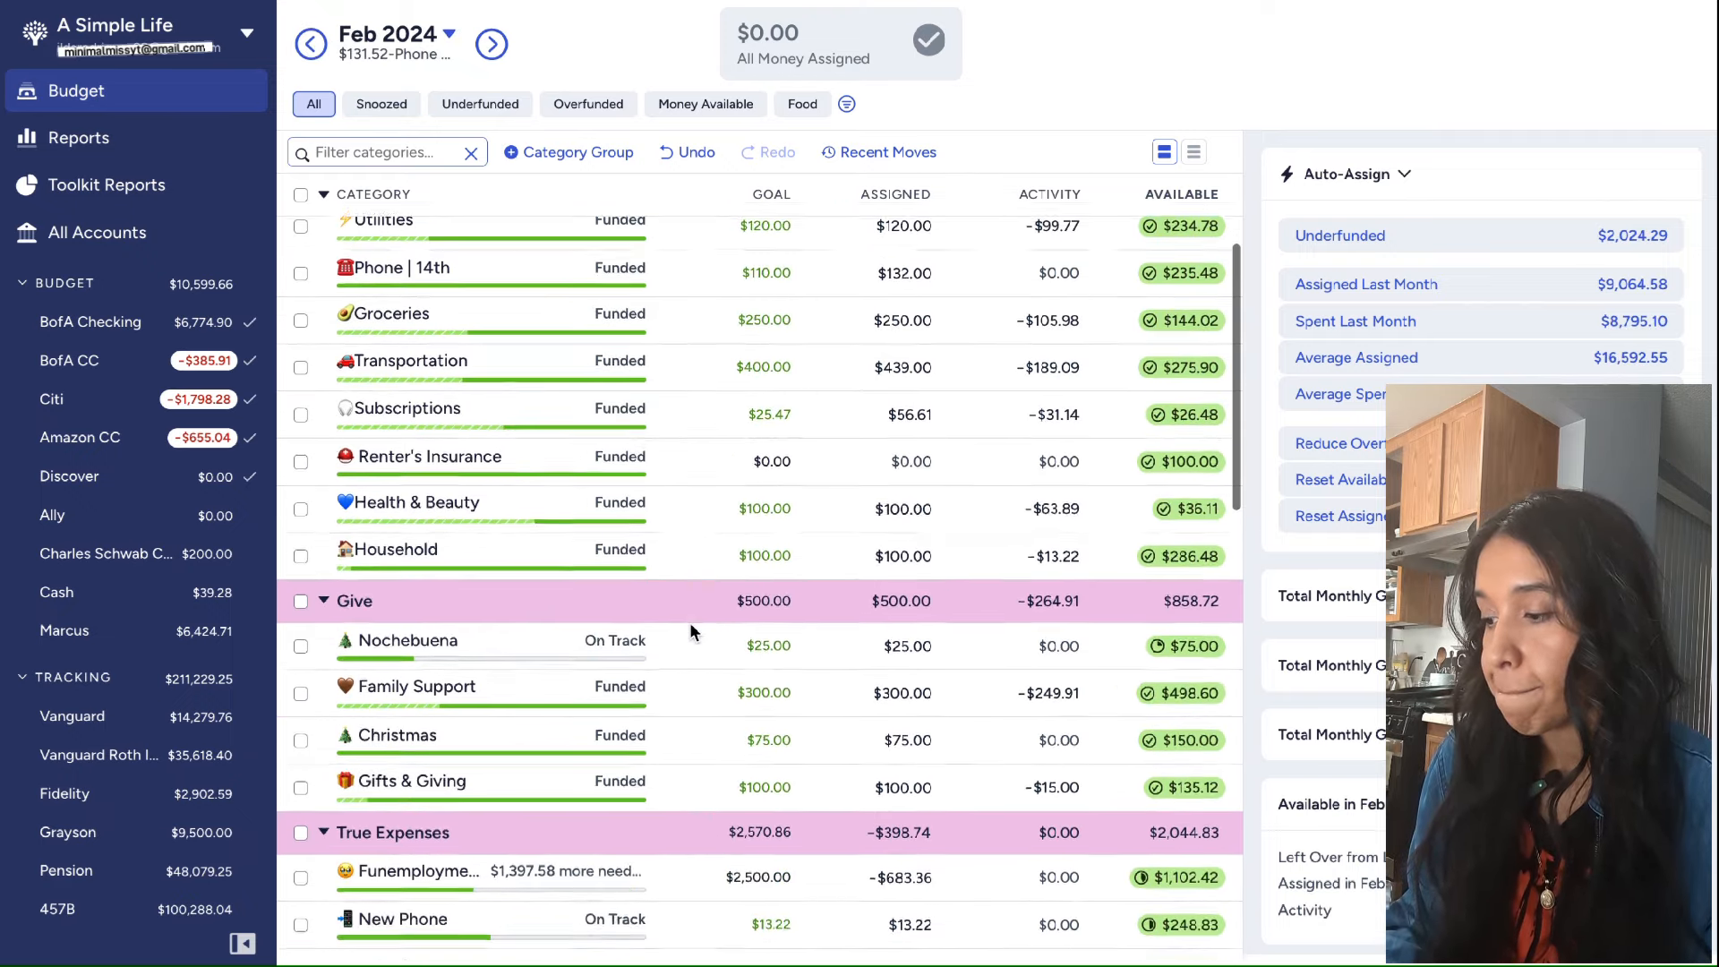
pyautogui.scroll(-1, 690, 630)
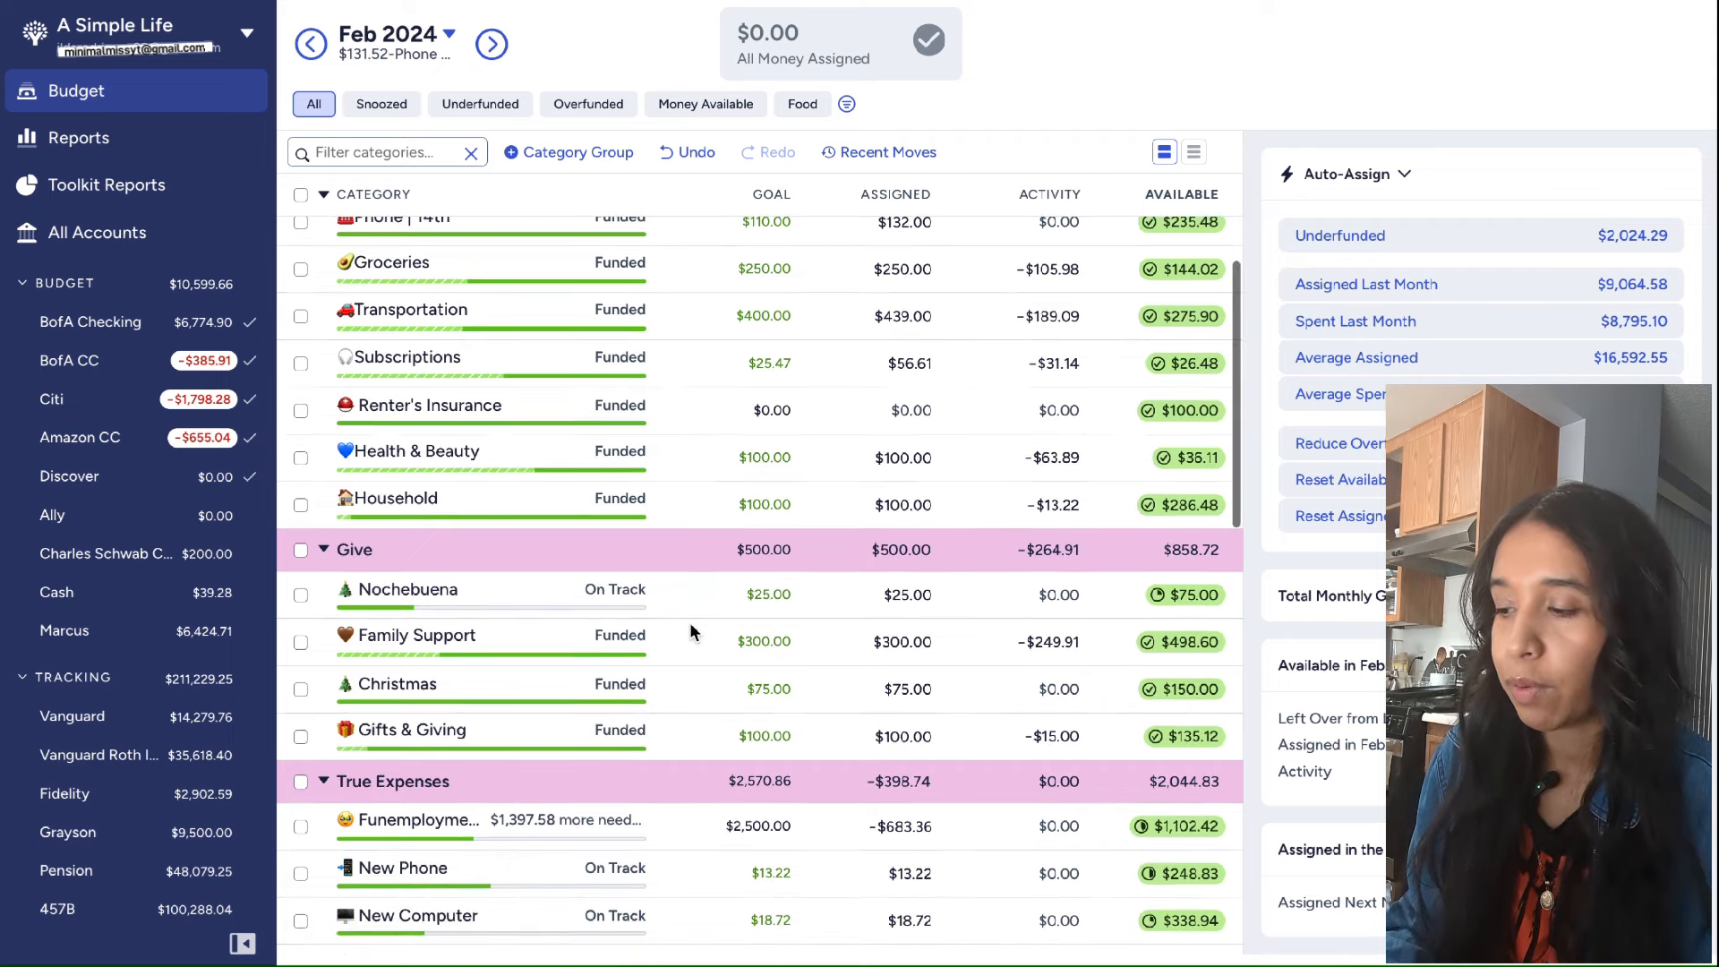
pyautogui.scroll(-5, 691, 630)
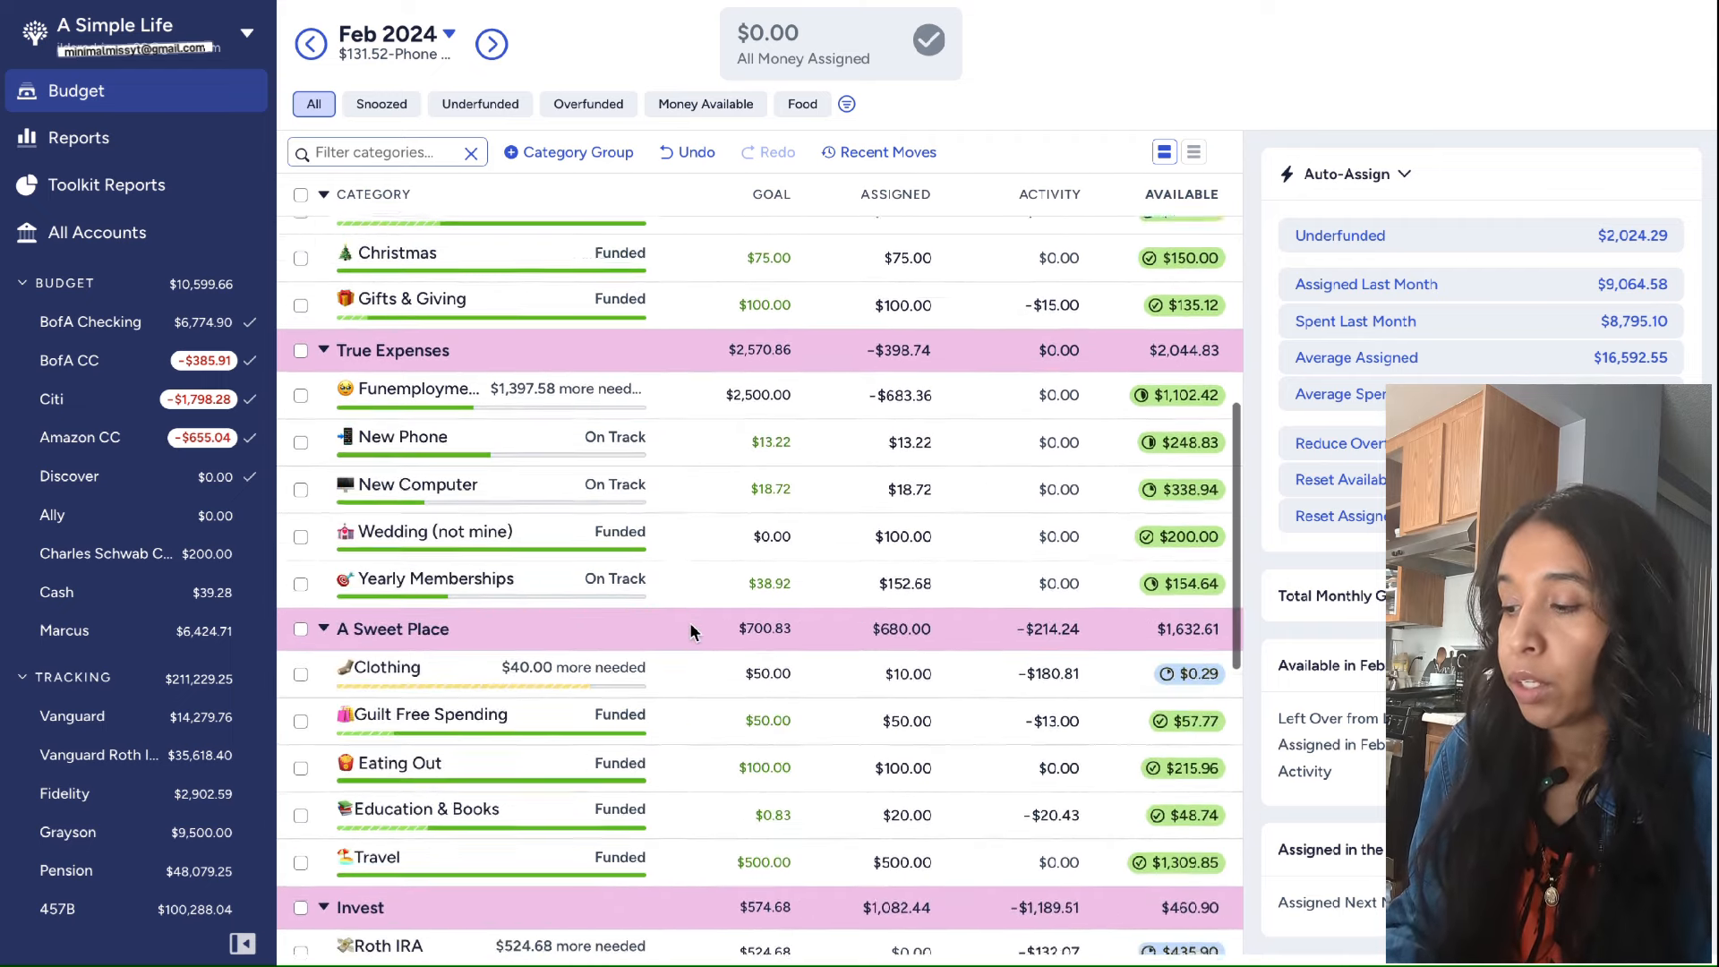
pyautogui.scroll(-1, 690, 630)
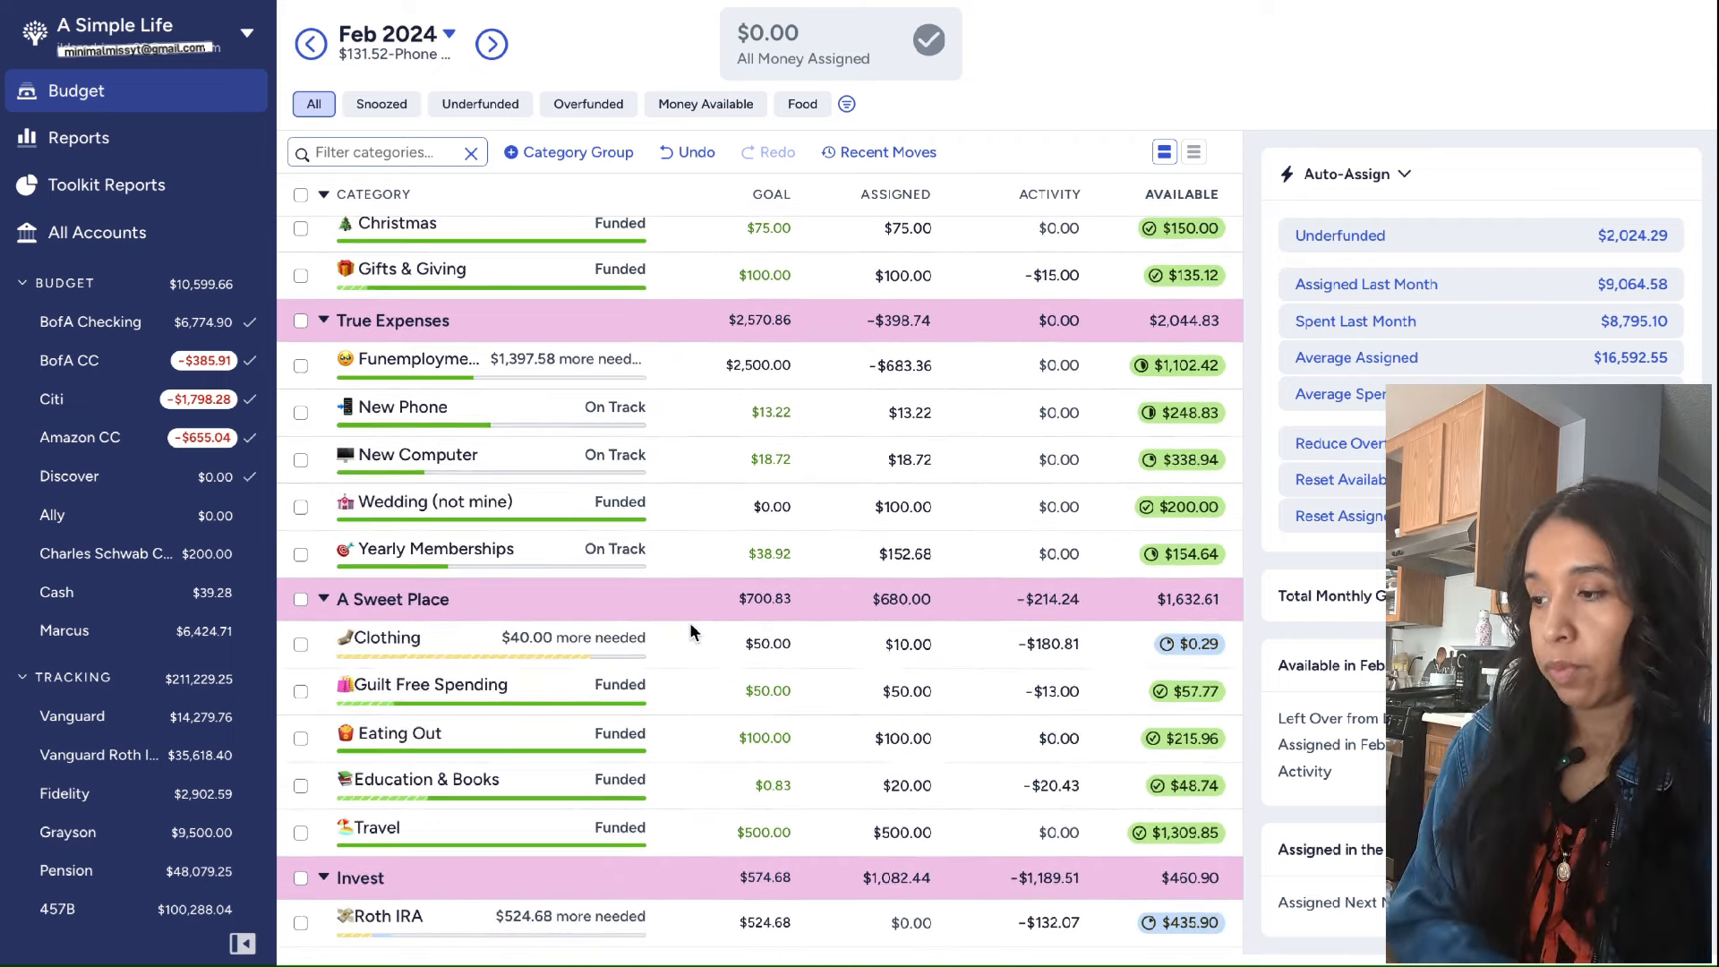
pyautogui.scroll(-3, 689, 631)
pyautogui.scroll(10, 690, 632)
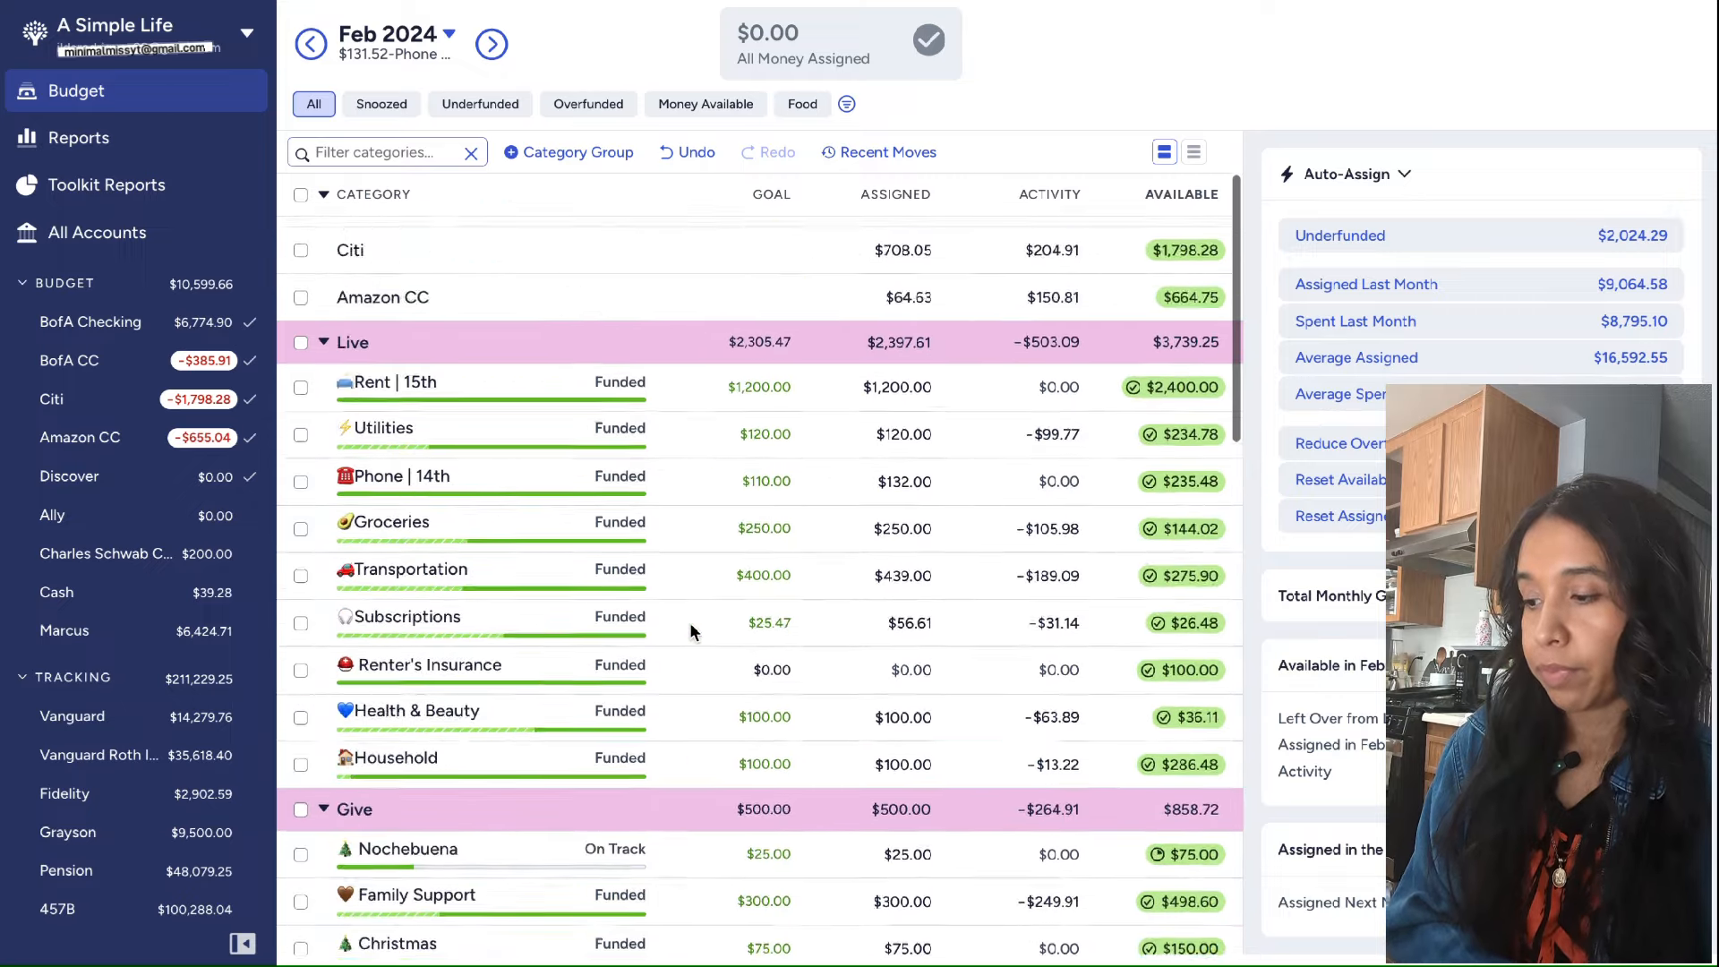
pyautogui.scroll(-4, 689, 631)
pyautogui.scroll(-2, 689, 631)
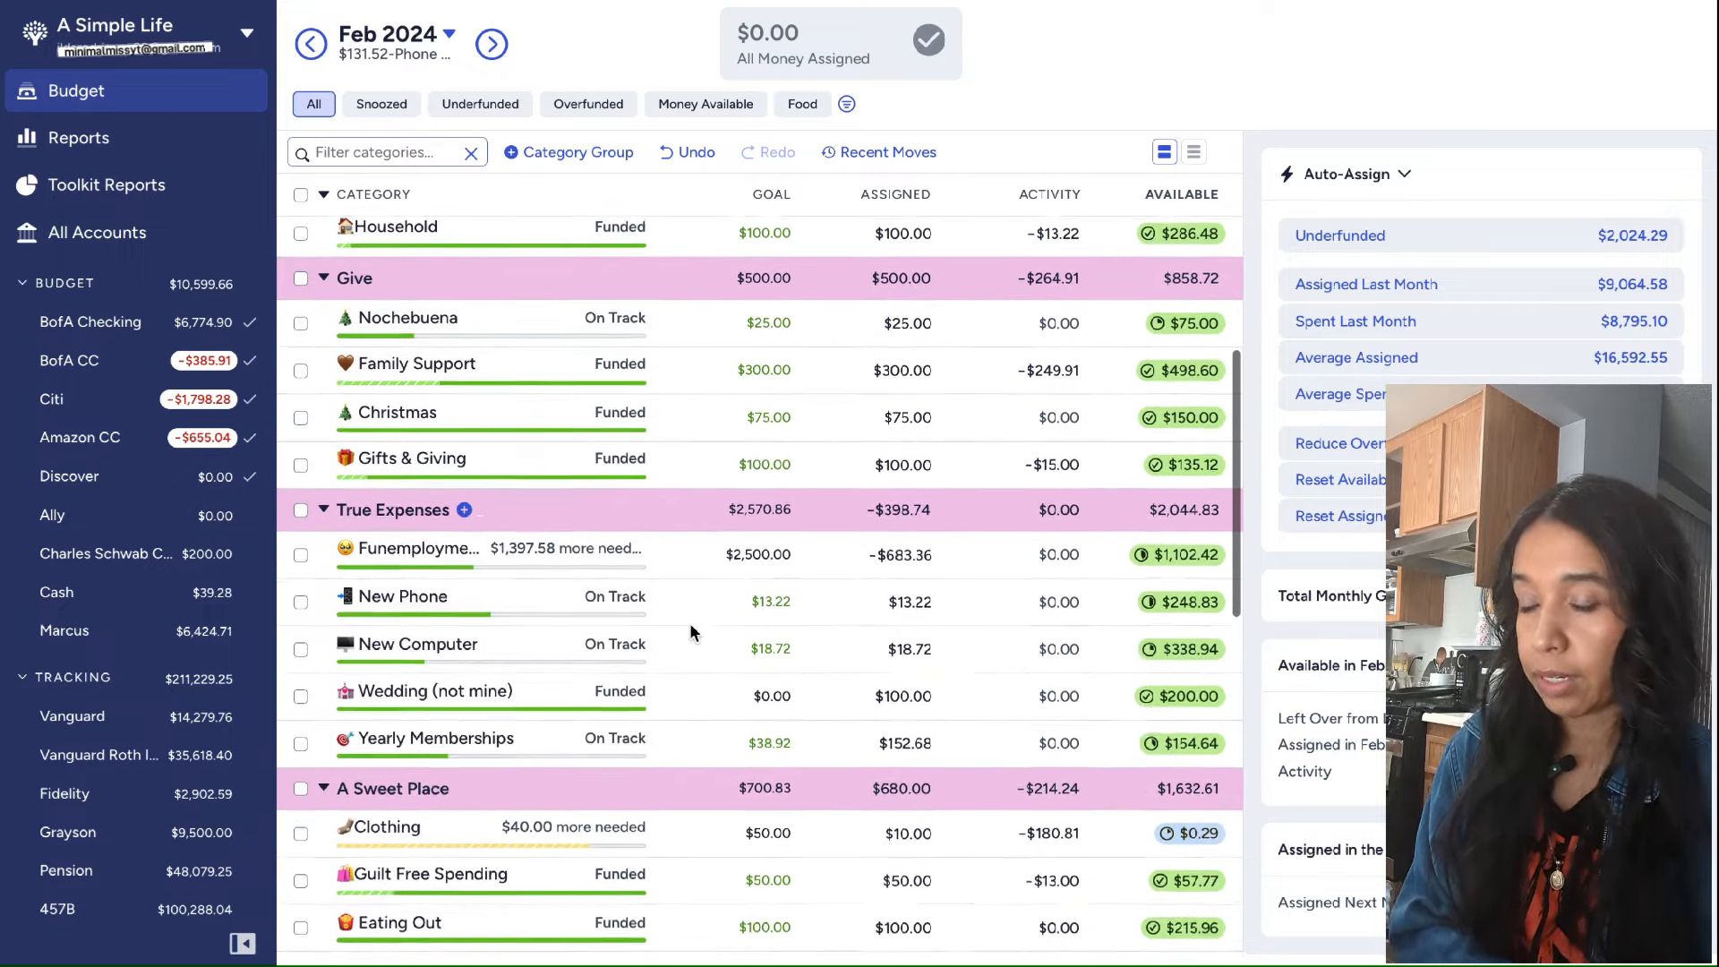
pyautogui.scroll(-3, 690, 632)
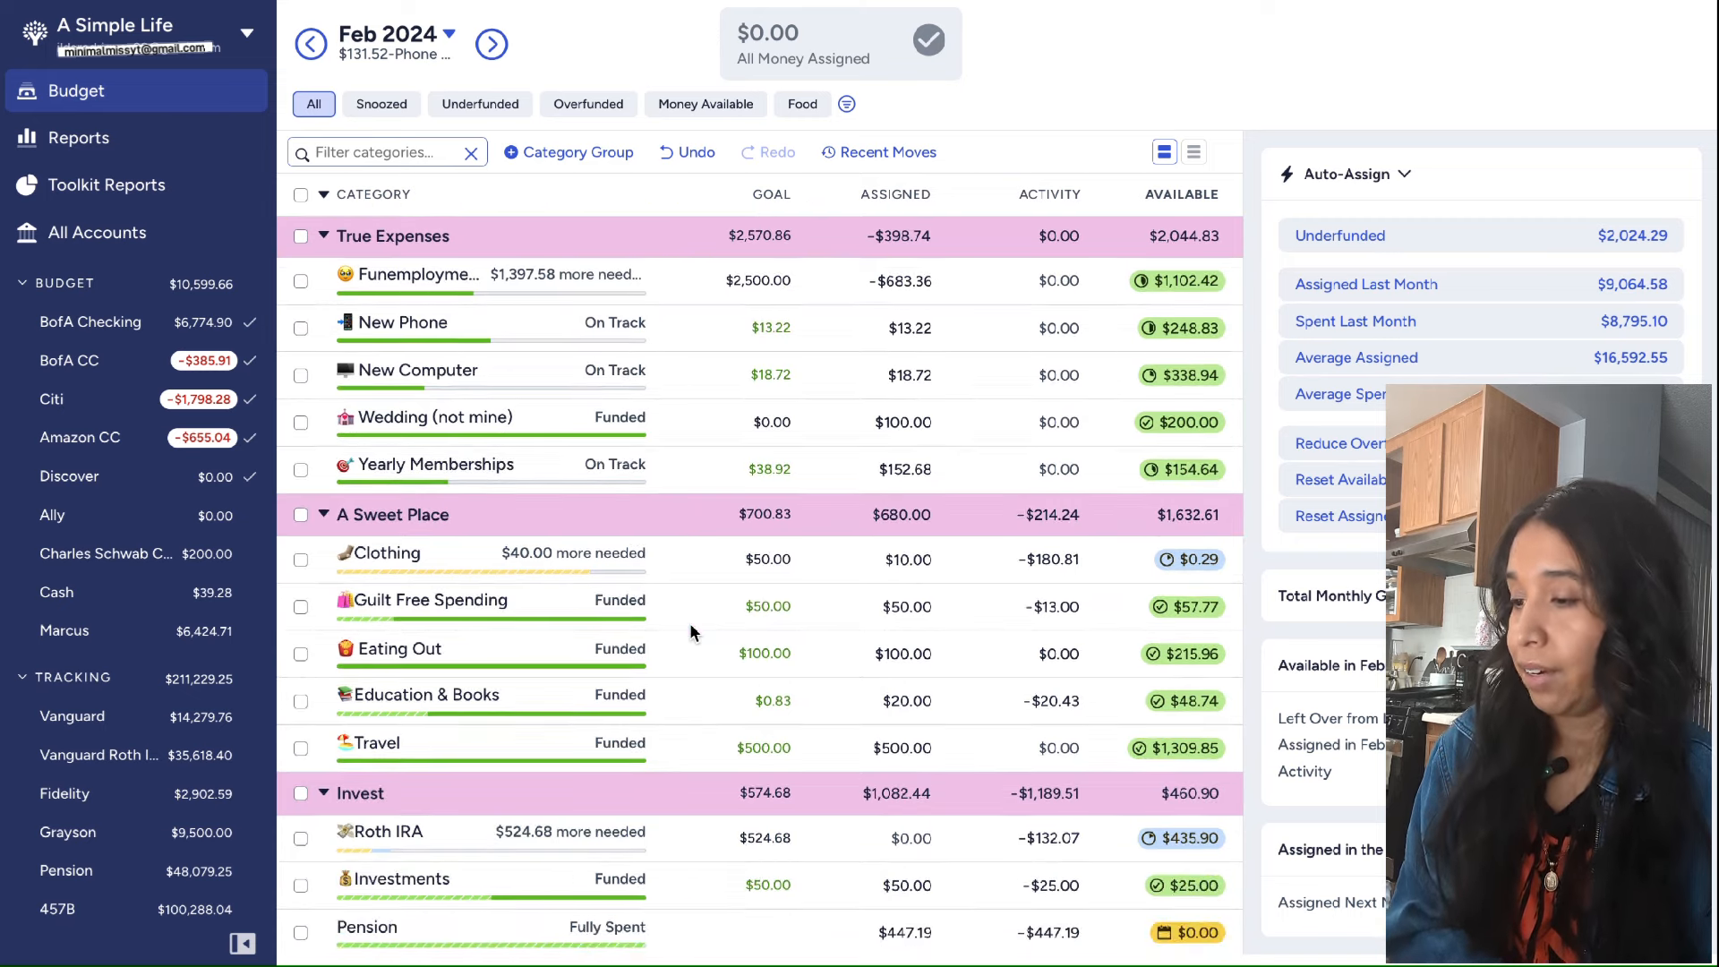
pyautogui.scroll(-3, 689, 632)
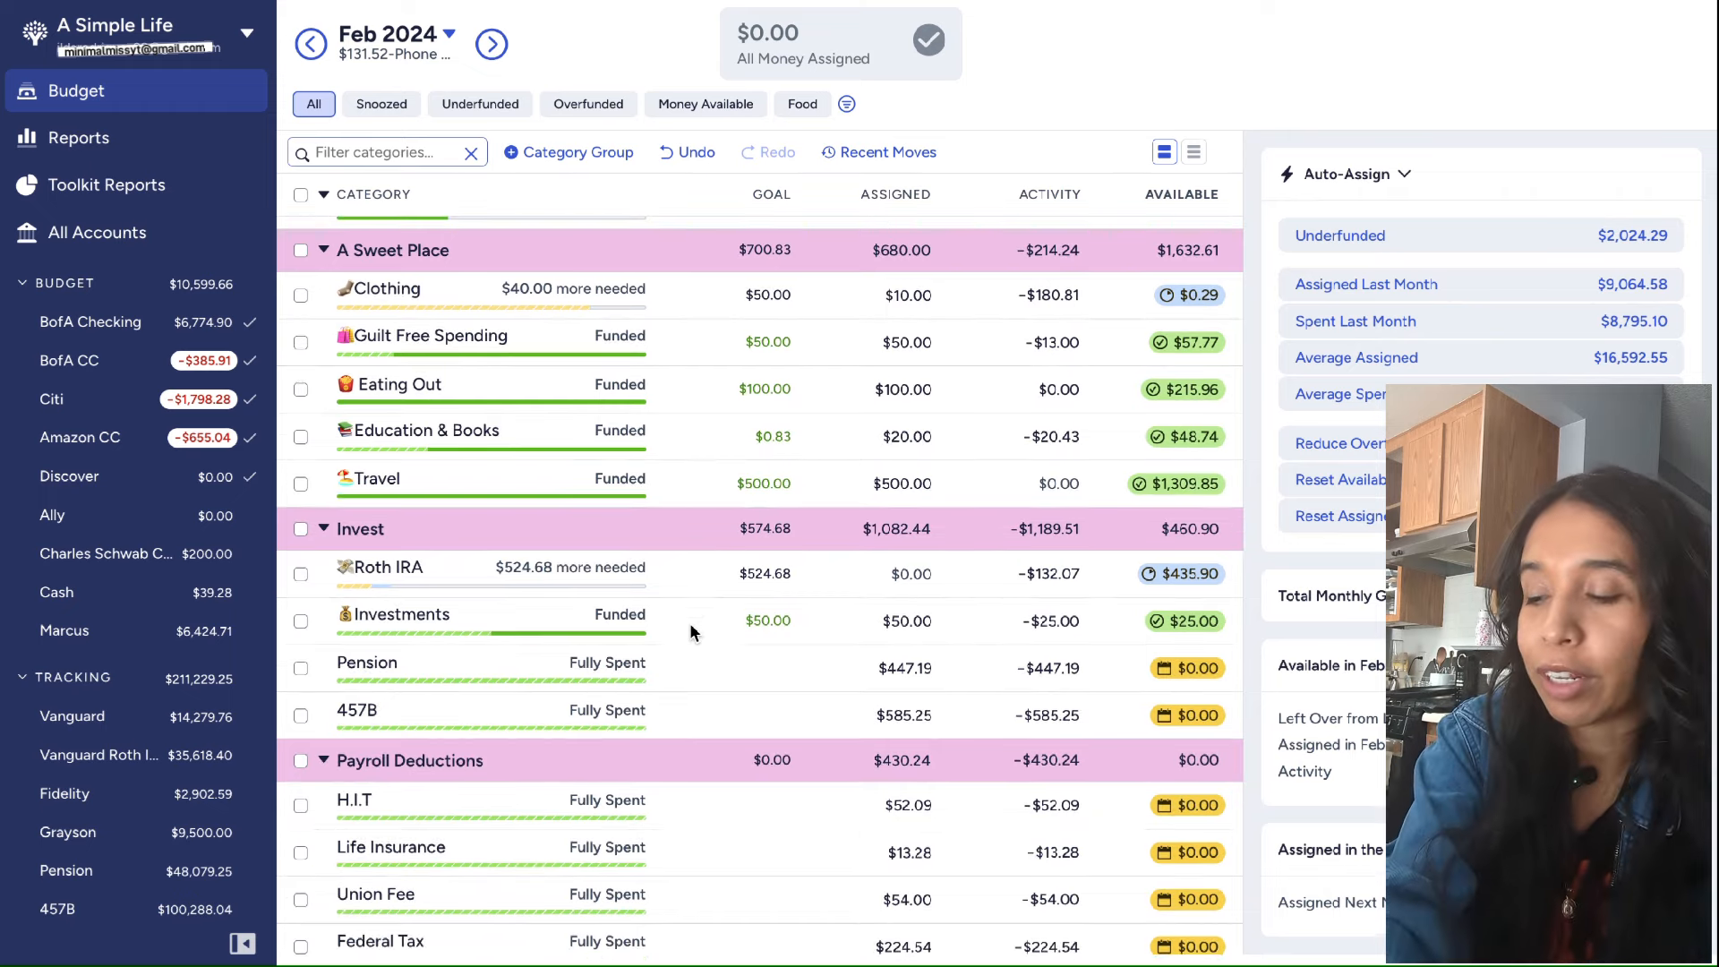
pyautogui.scroll(-1, 689, 632)
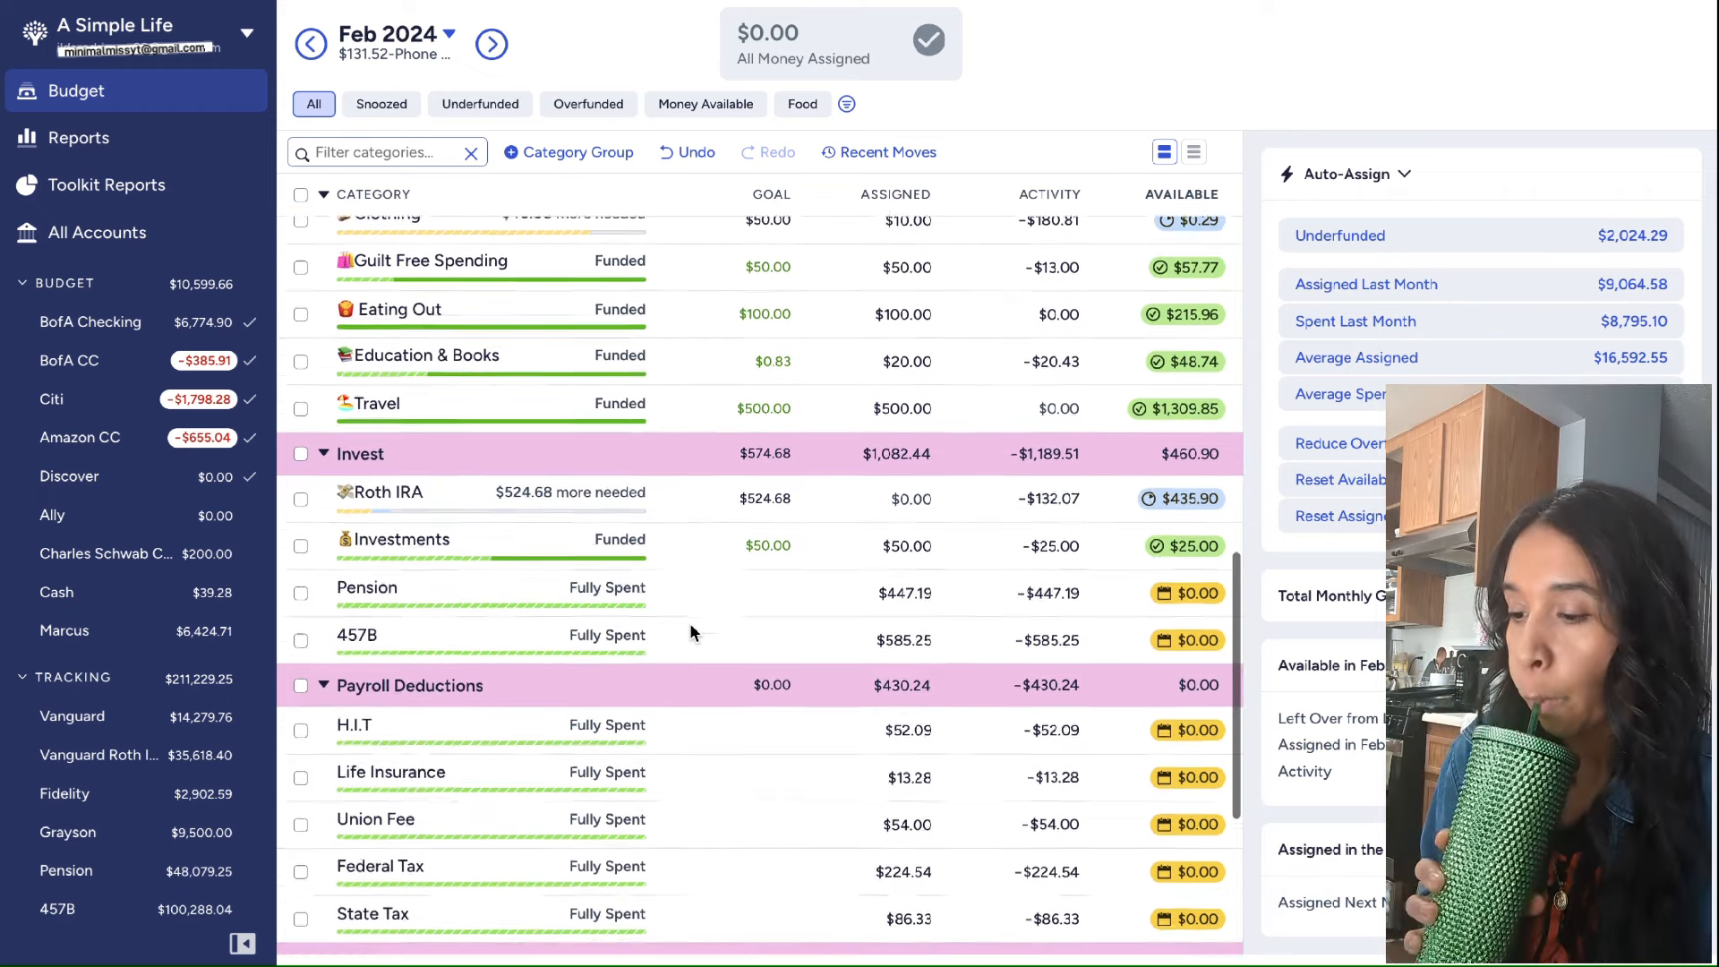
pyautogui.scroll(4, 691, 631)
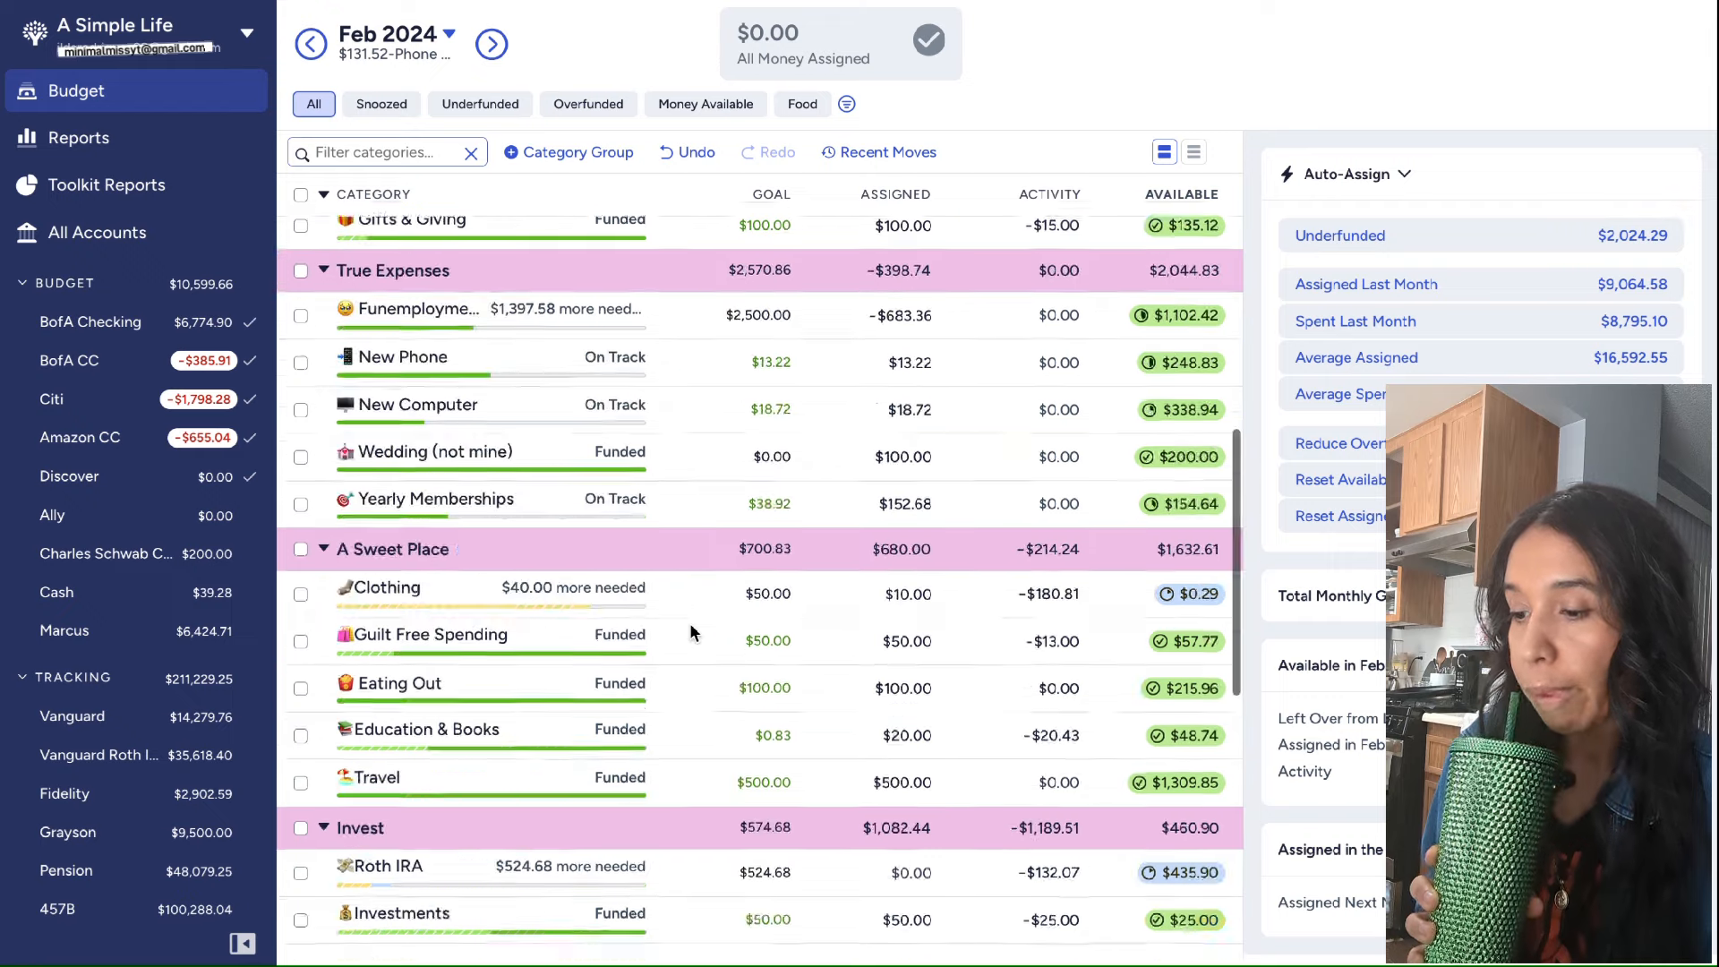
pyautogui.scroll(1, 691, 631)
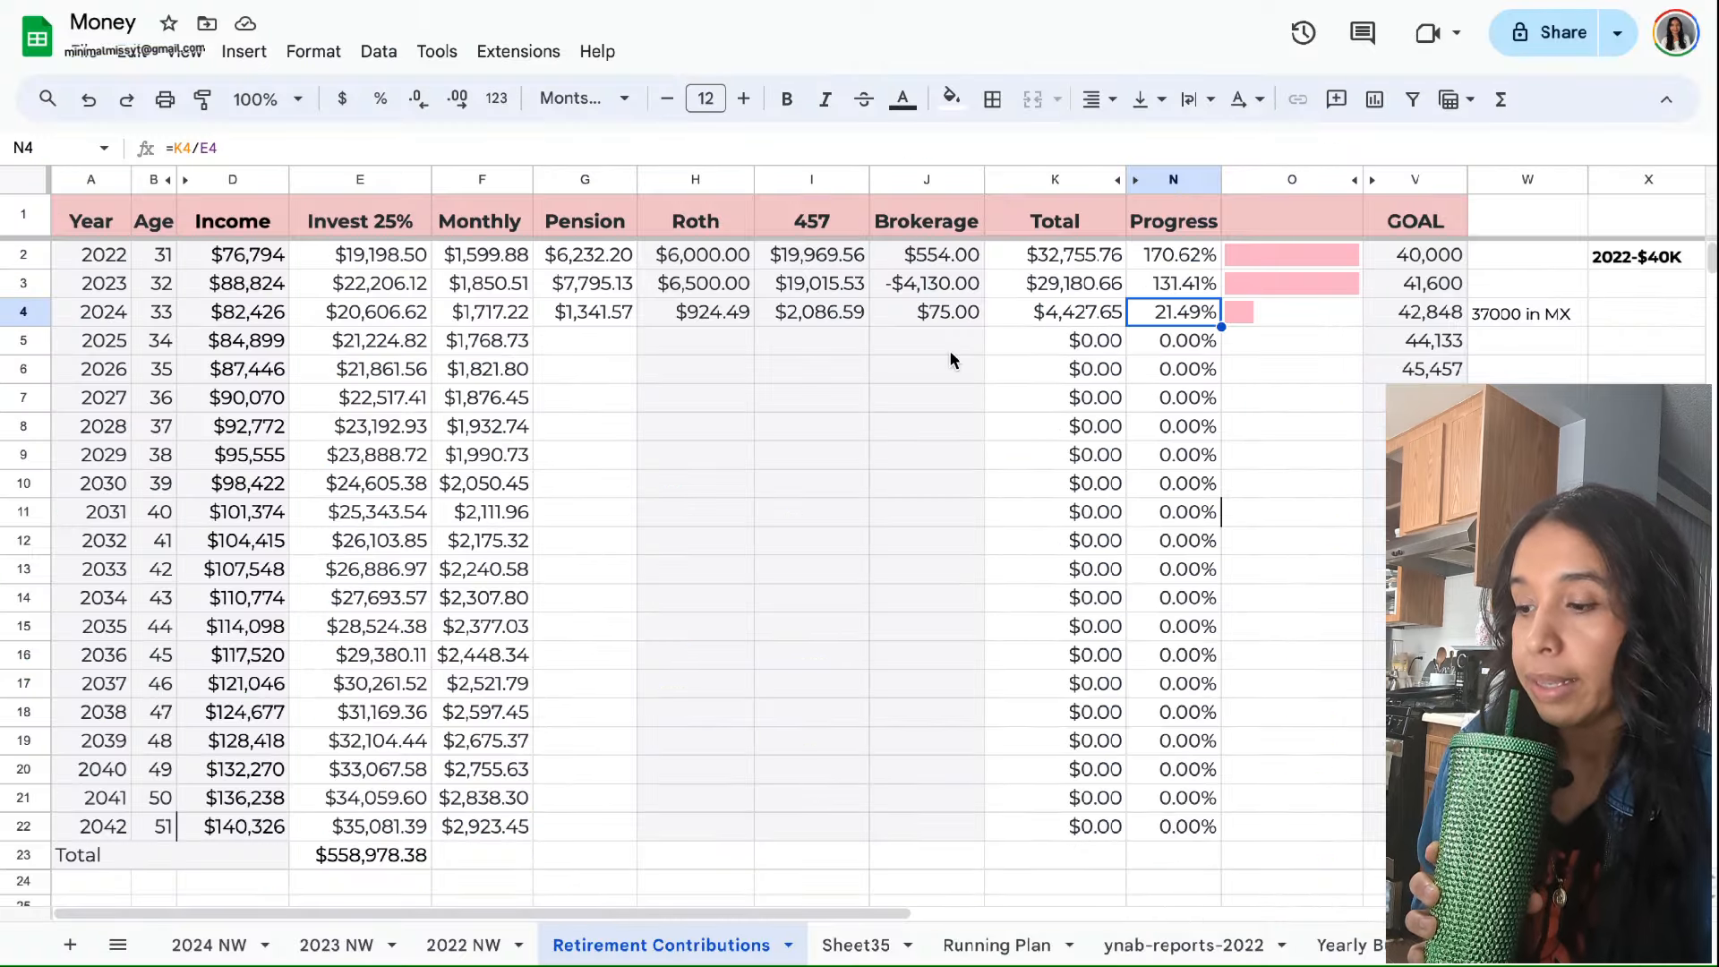
# Switch to the Money spreadsheet and examine the 2024 457 and Brokerage contributions on the Retirement Contributions sheet
pyautogui.click(952, 349)
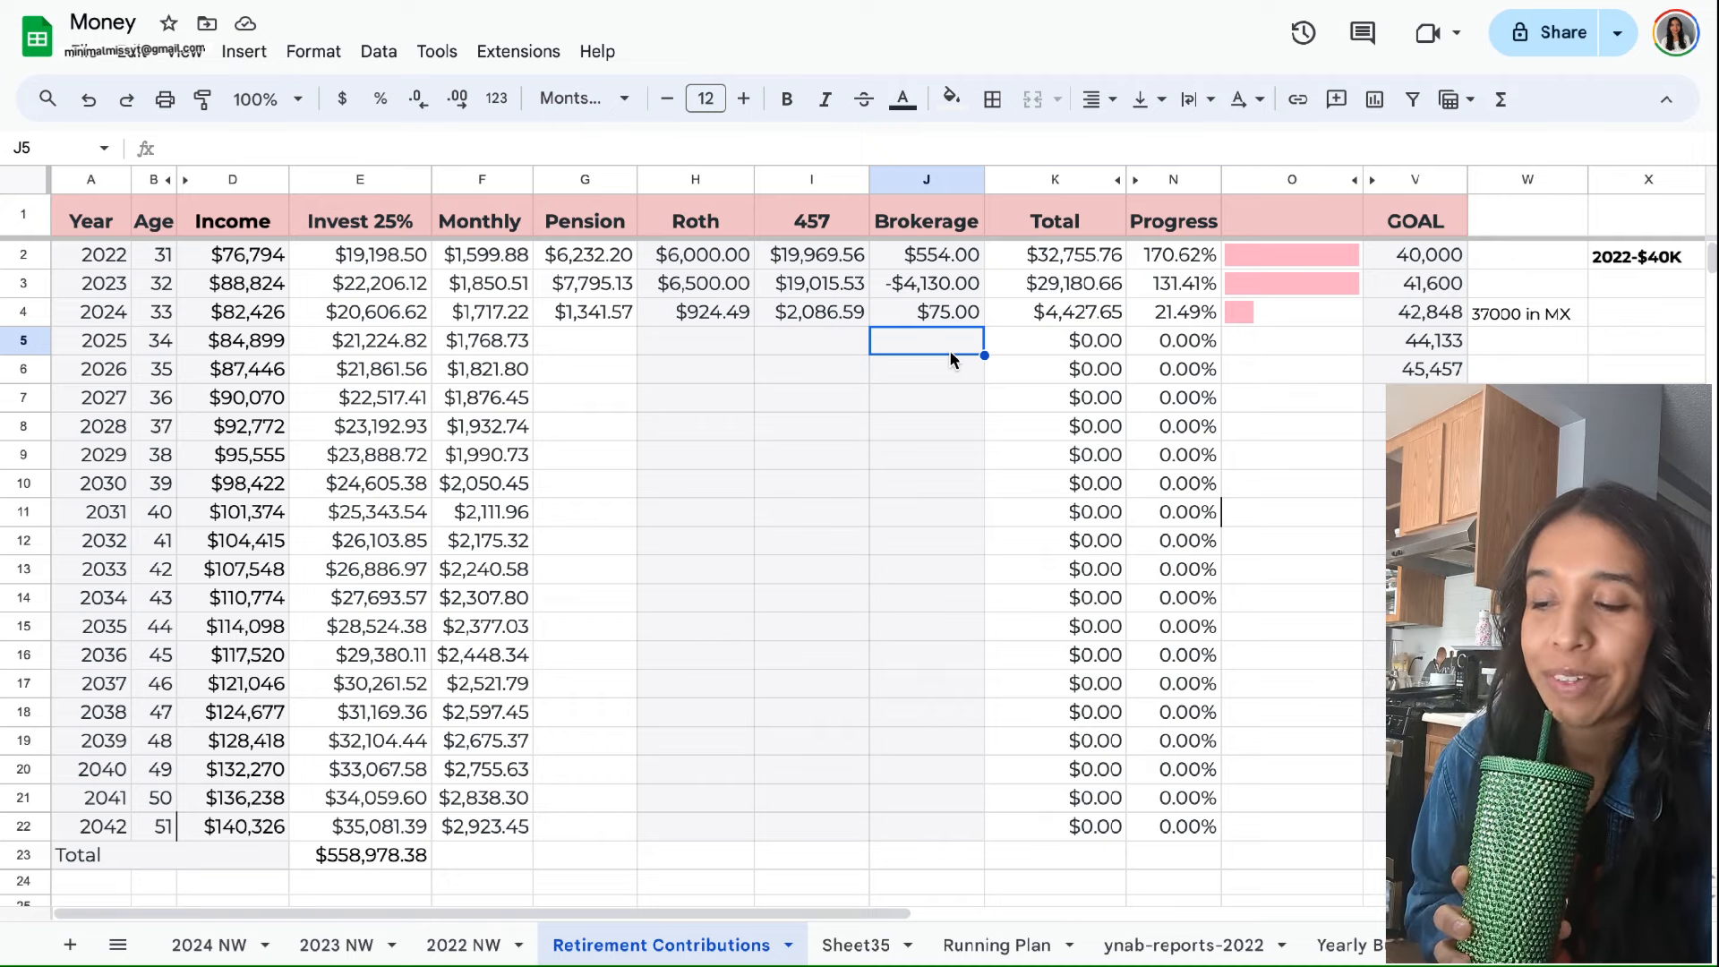
pyautogui.click(864, 322)
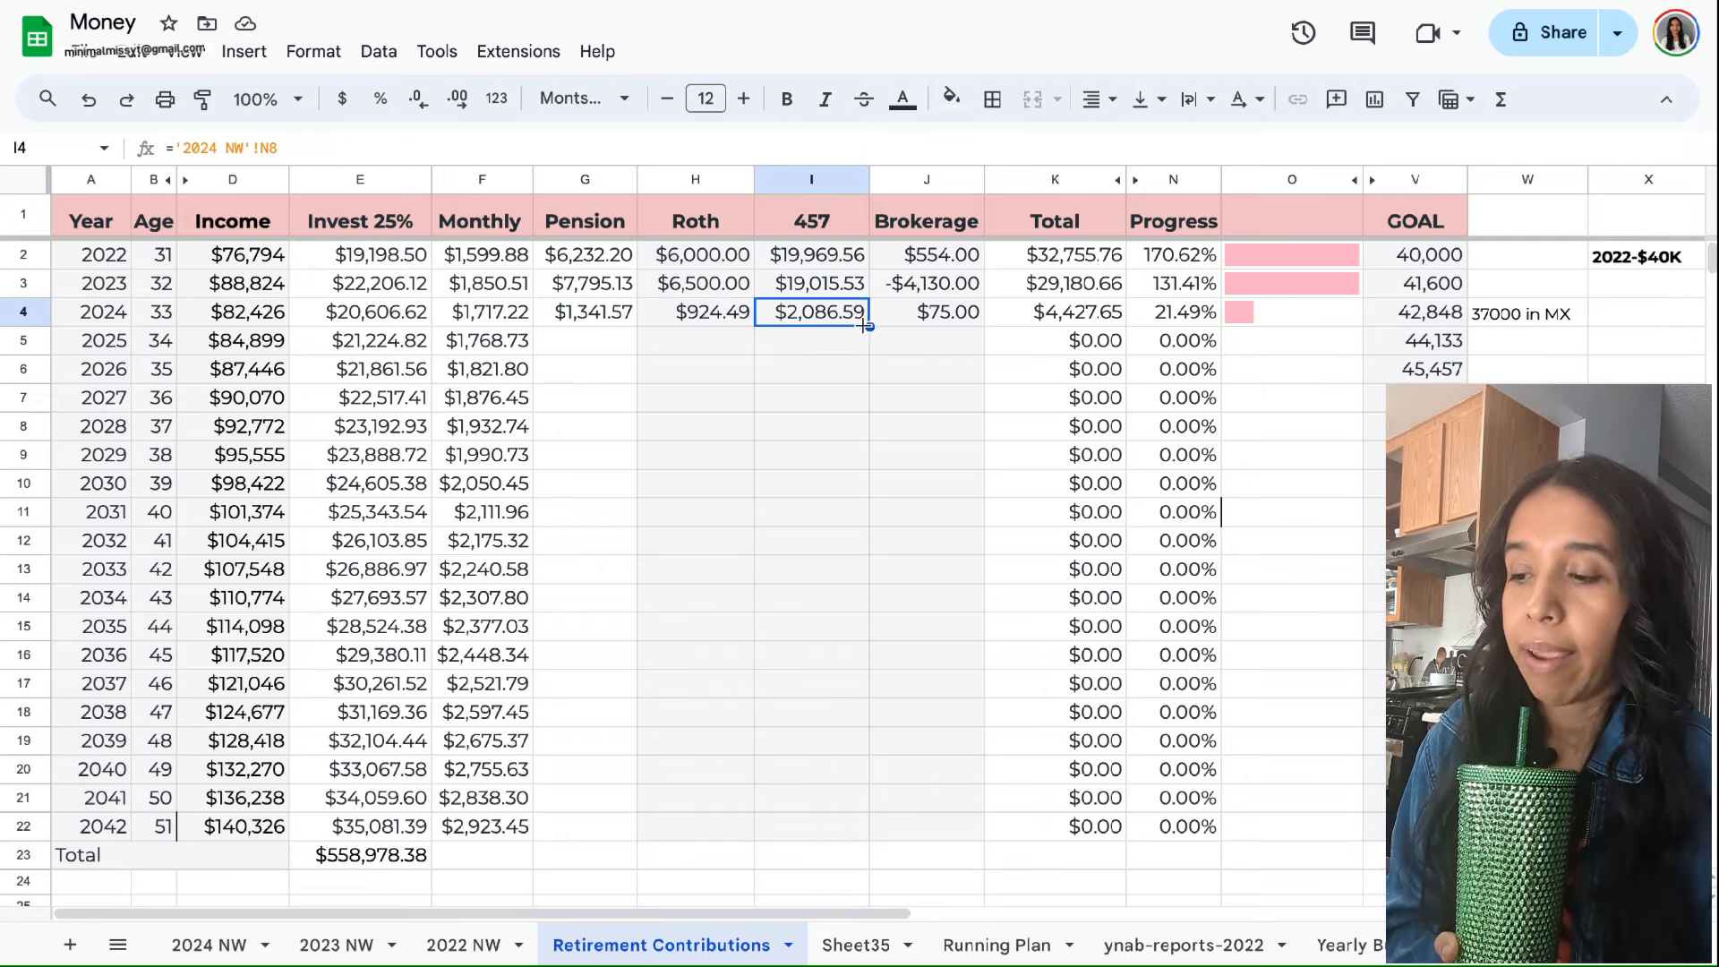
pyautogui.click(841, 374)
pyautogui.click(821, 315)
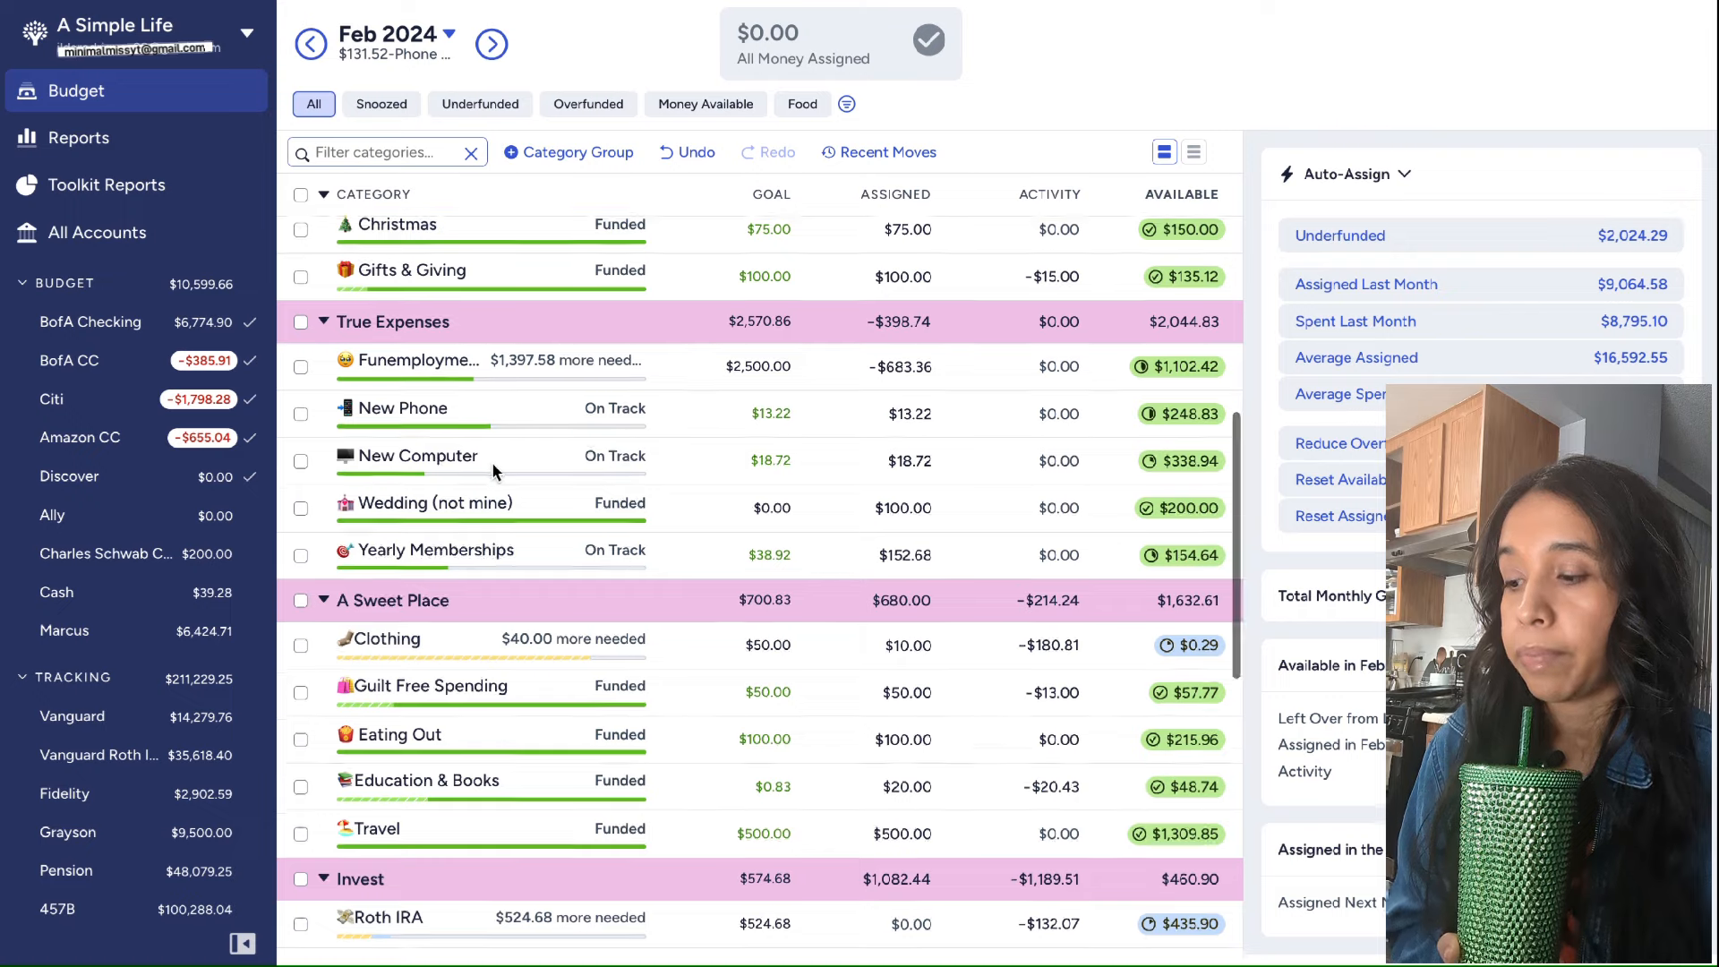
# Switch back to YNAB and open the Travel category's assigned amount for editing in February 2024
pyautogui.scroll(-2, 491, 462)
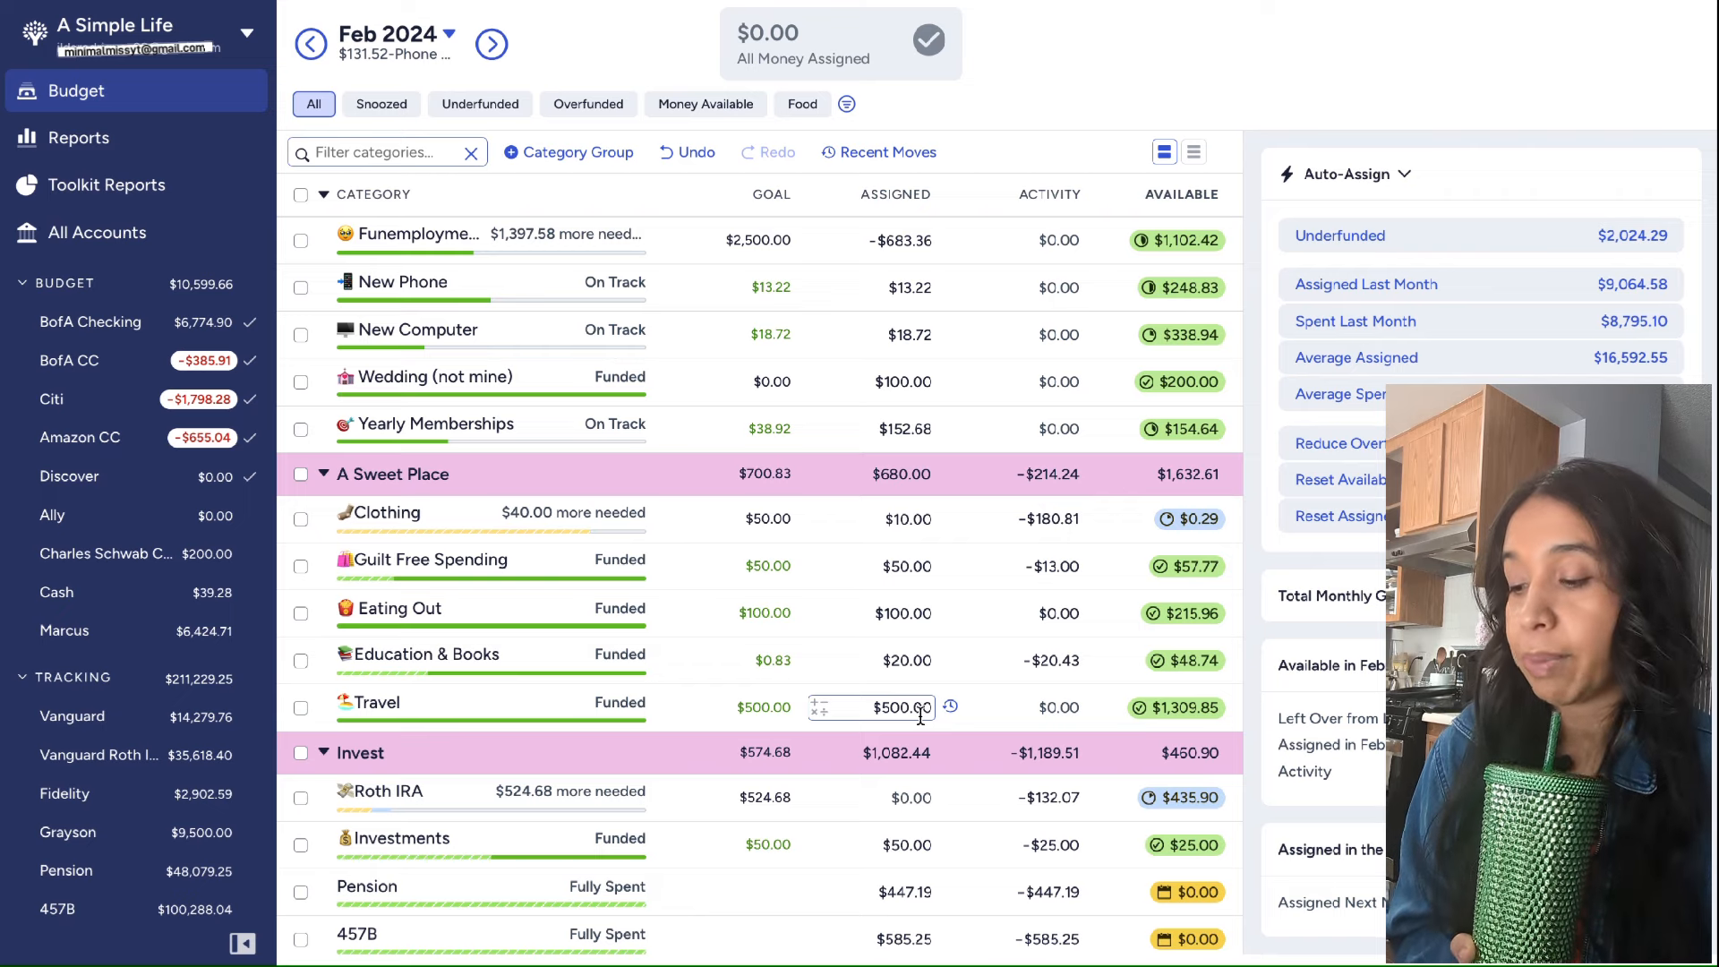
pyautogui.click(985, 727)
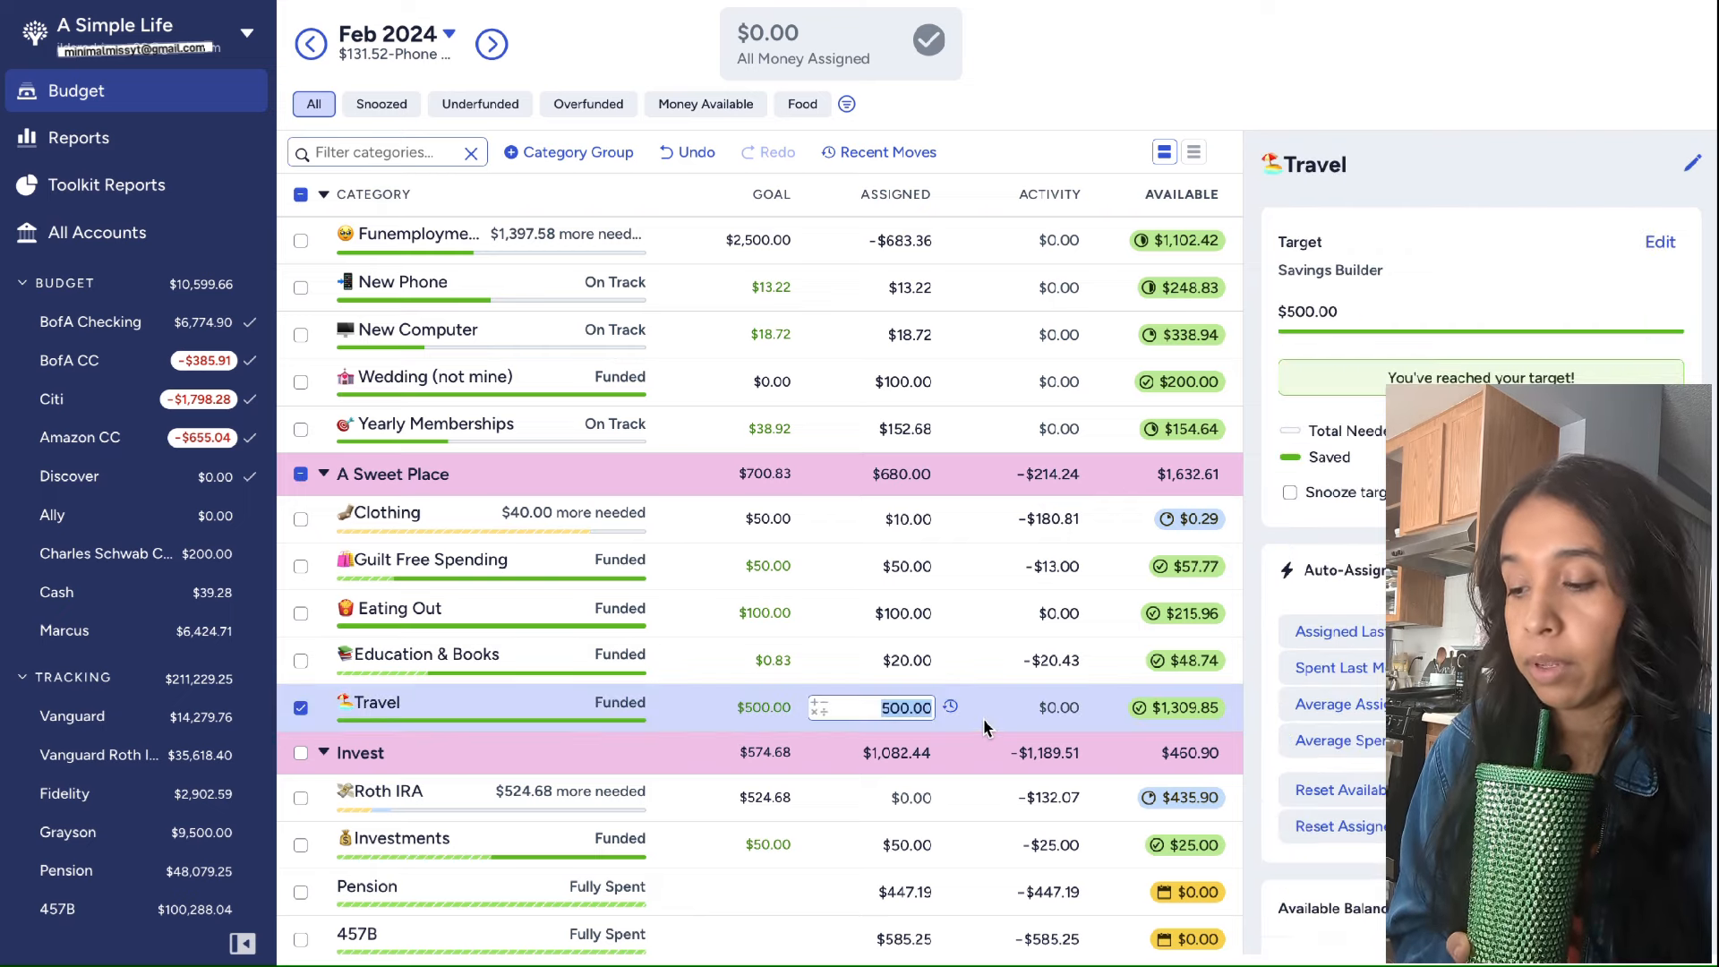